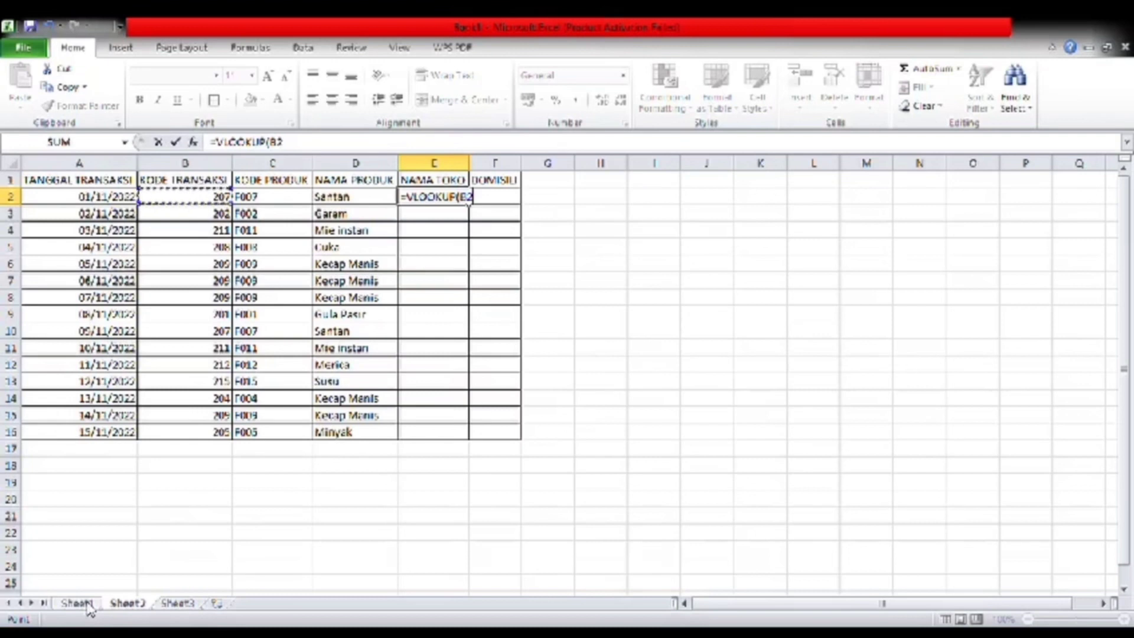
- Complete the VLOOKUP formula in E2 with absolute table range Sheet1!$A$3:$D$17, column index 4 and range lookup 0
text(;)
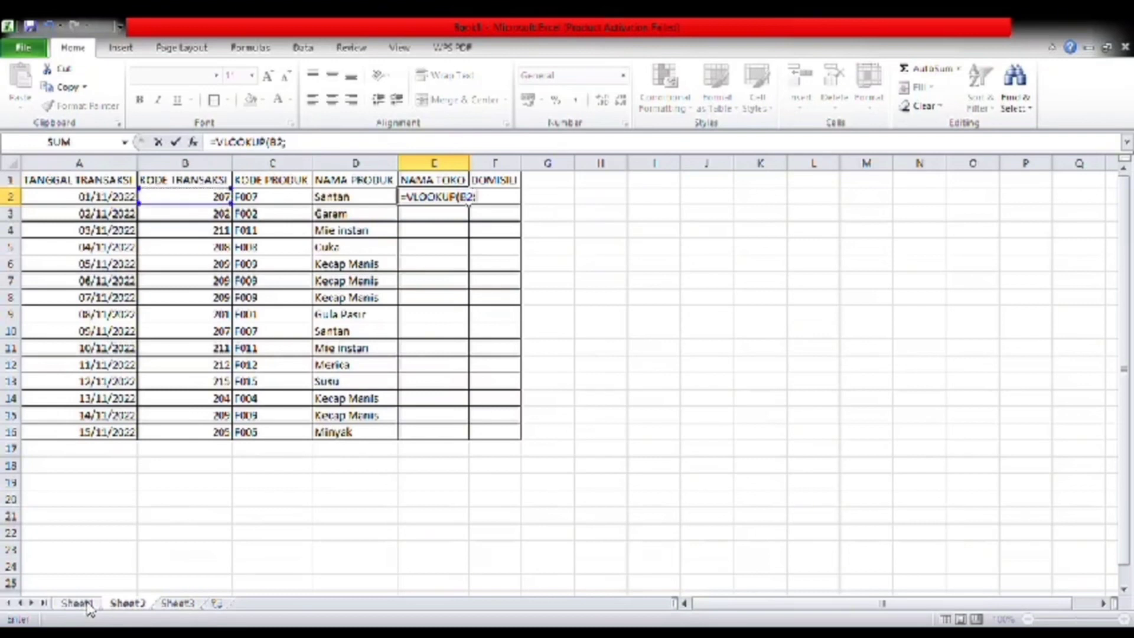
click(82, 603)
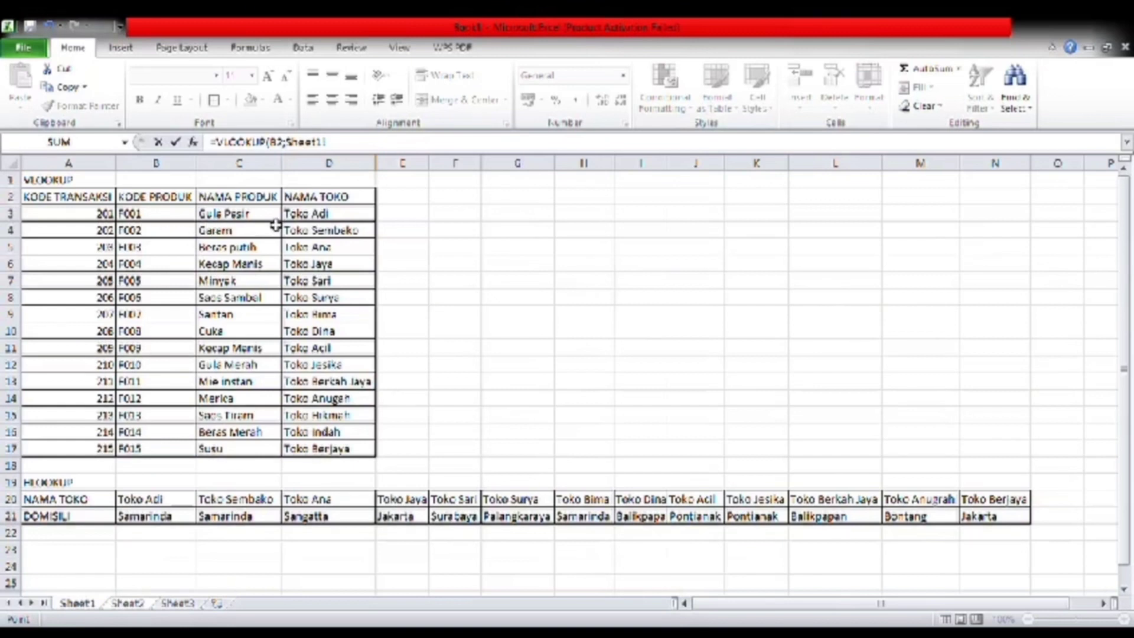
drag(96, 217, 366, 456)
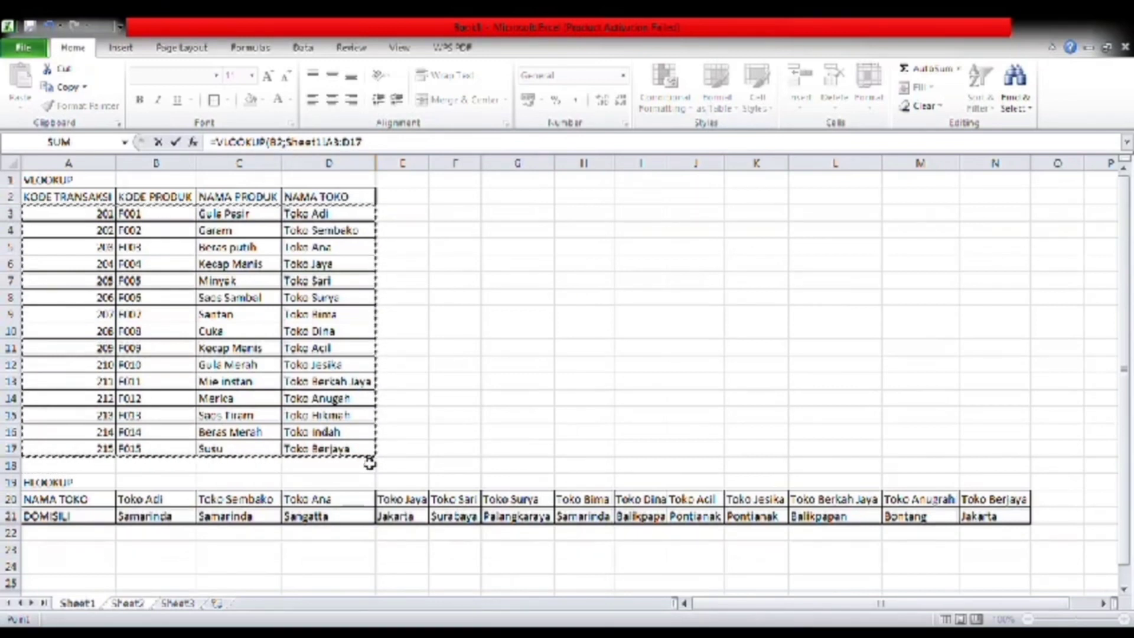
key(F4)
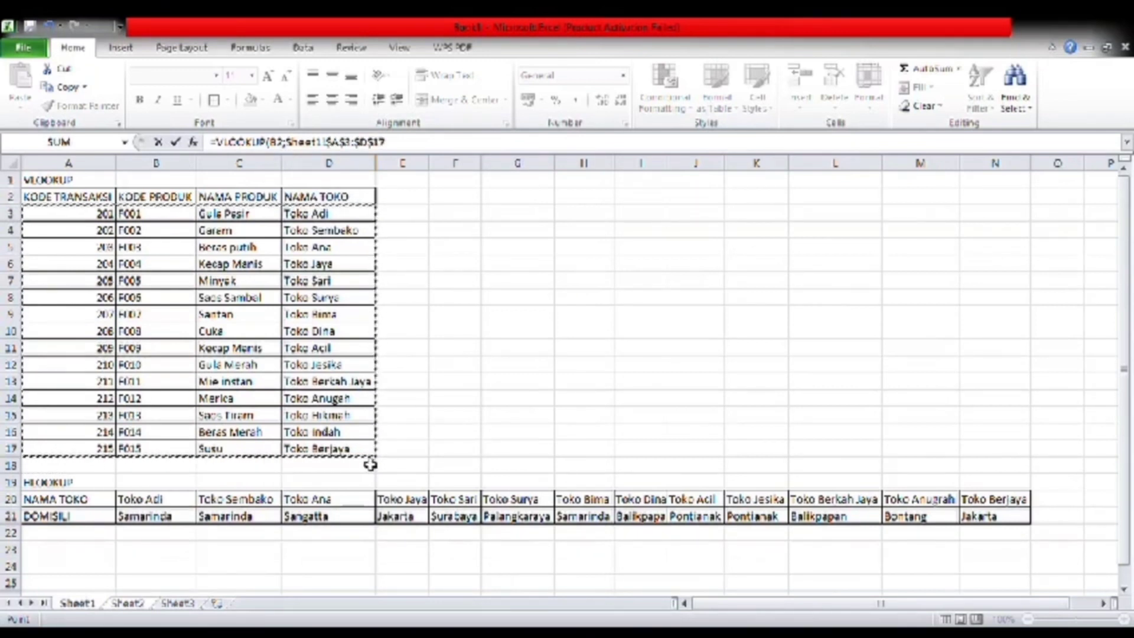
text(;4;0)
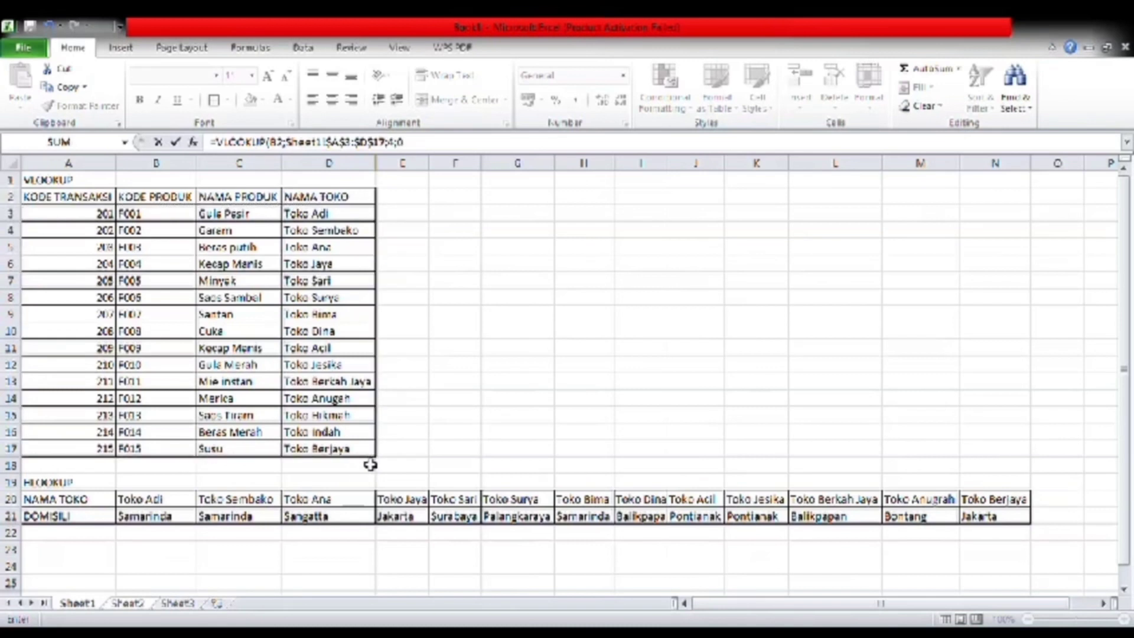
text())
key(Return)
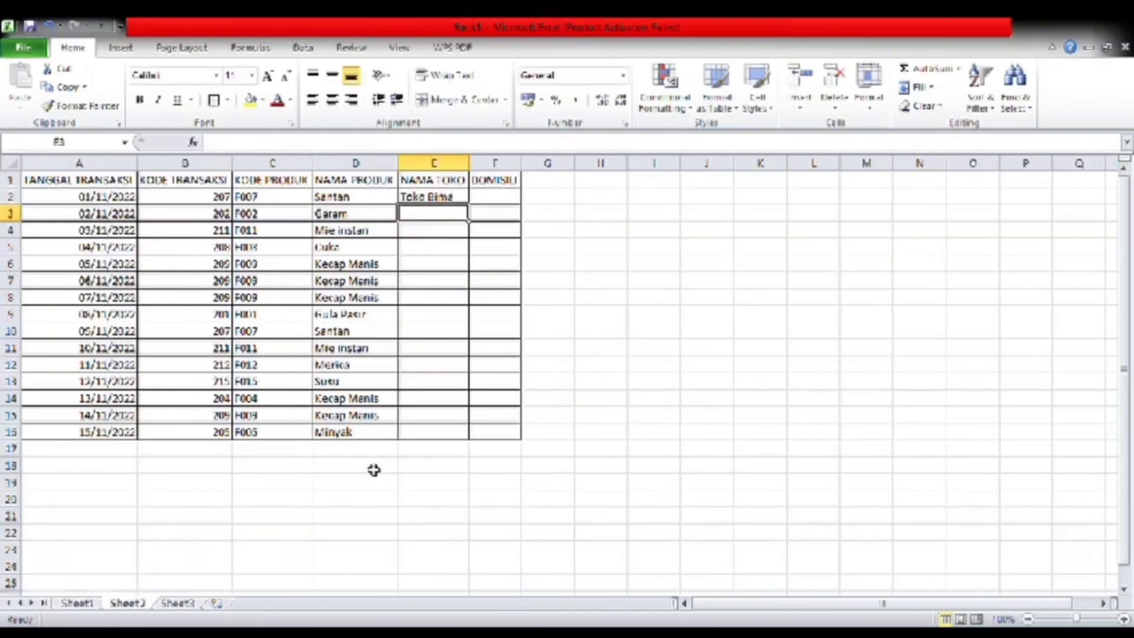
- Fill the VLOOKUP formula from E2 down through E16 and autofit the width of the NAMA TOKO column
click(464, 197)
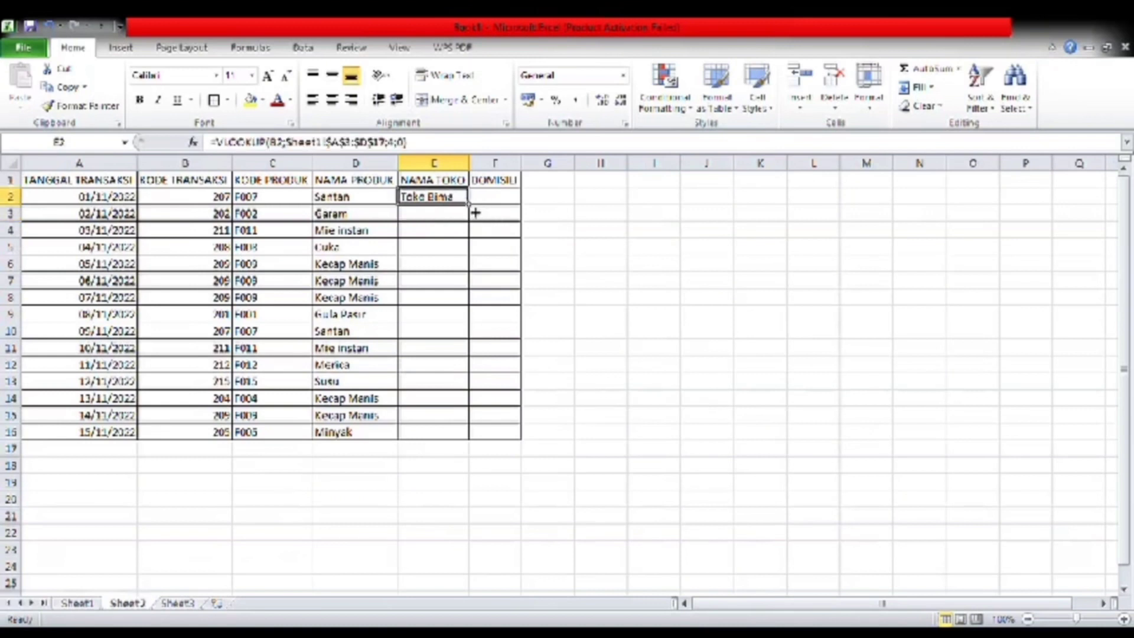
click(475, 212)
double_click(469, 205)
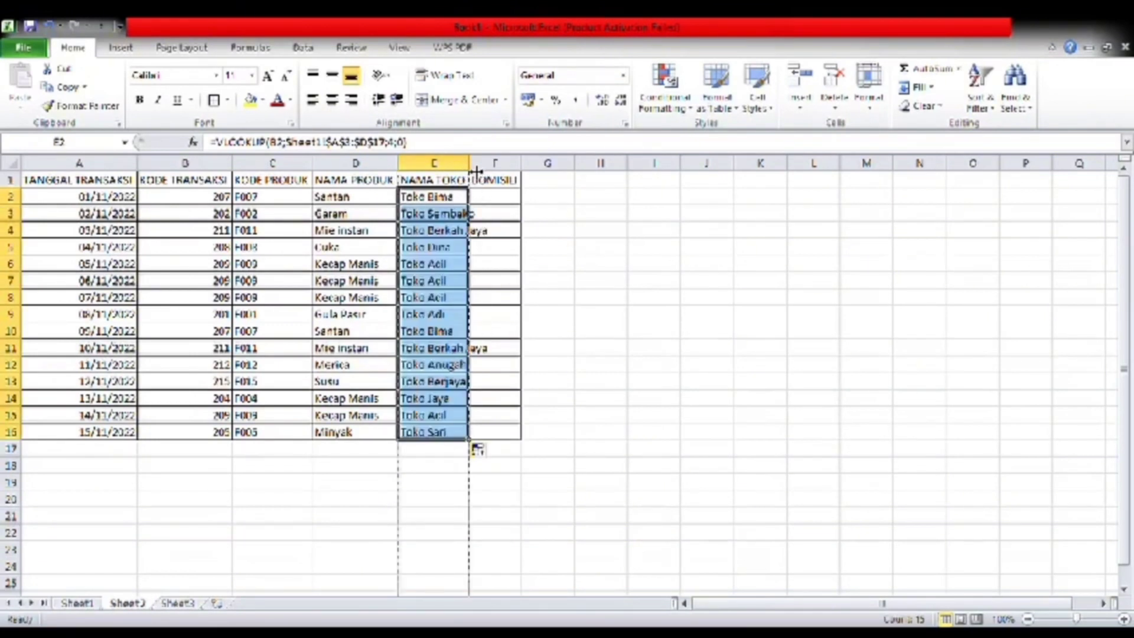
double_click(475, 171)
click(644, 252)
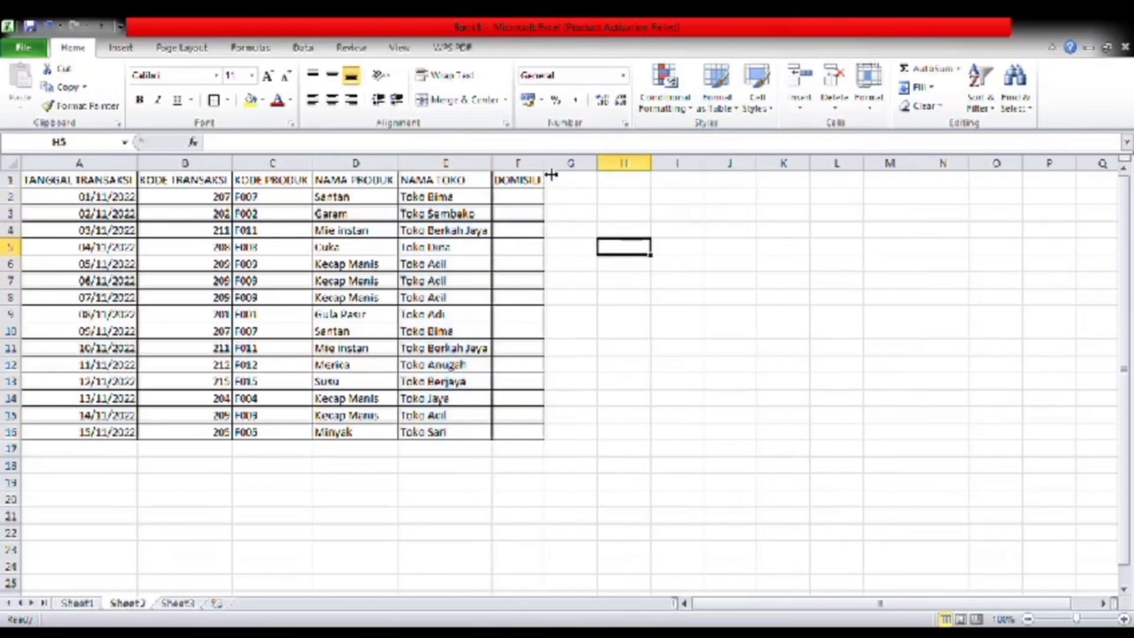
- Begin an HLOOKUP formula in cell F2 under DOMISILI
click(516, 201)
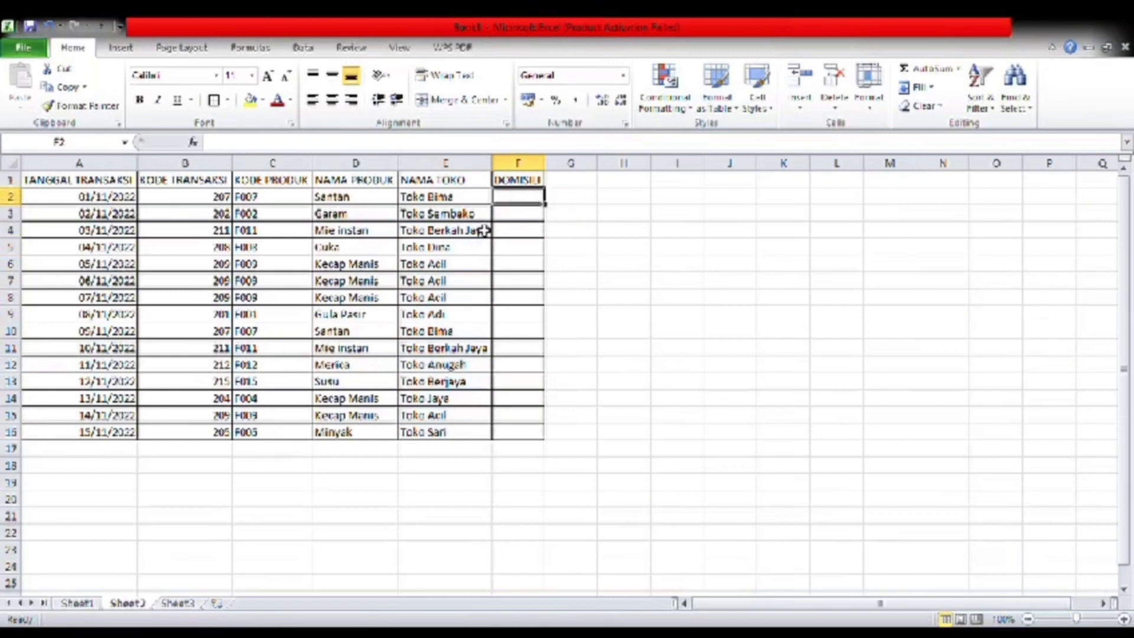
text(=)
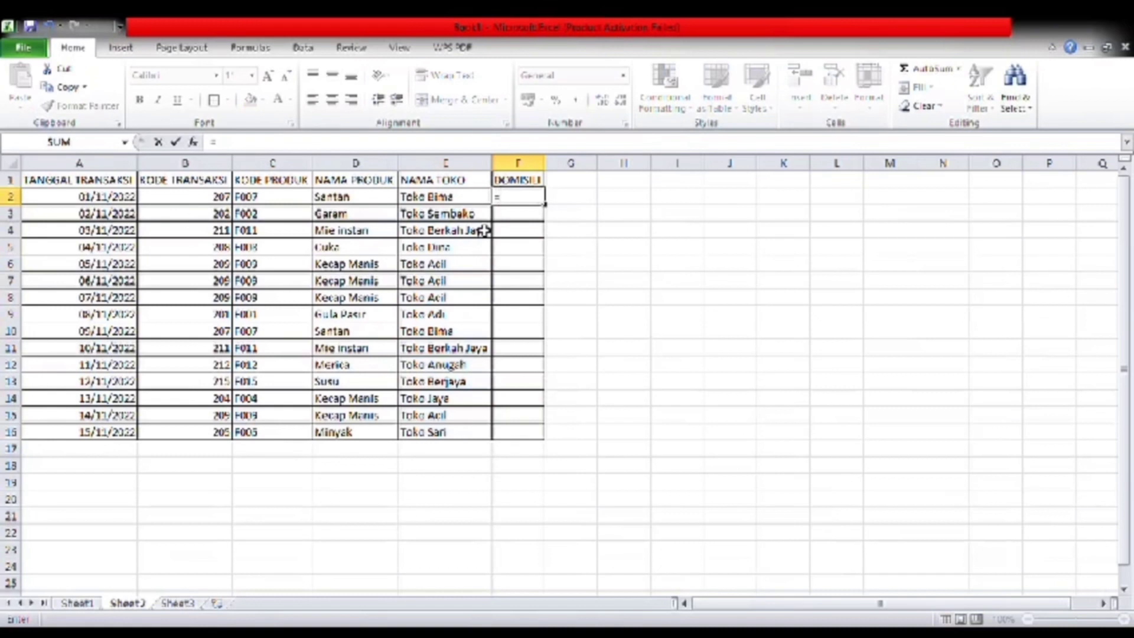
text(HLOO)
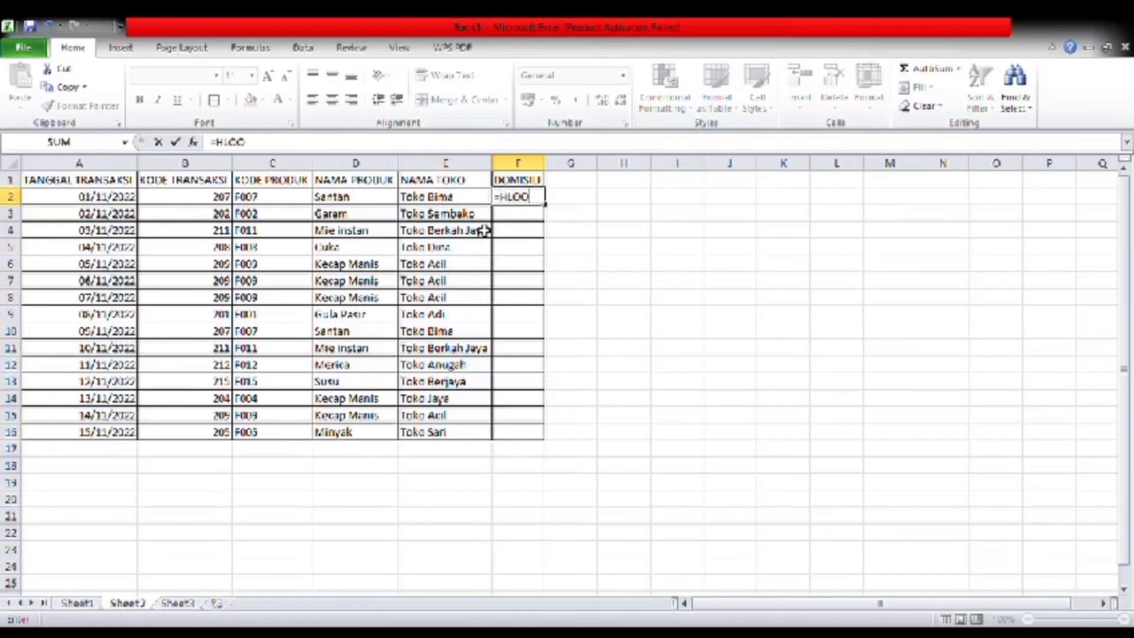
text(KUP()
click(98, 604)
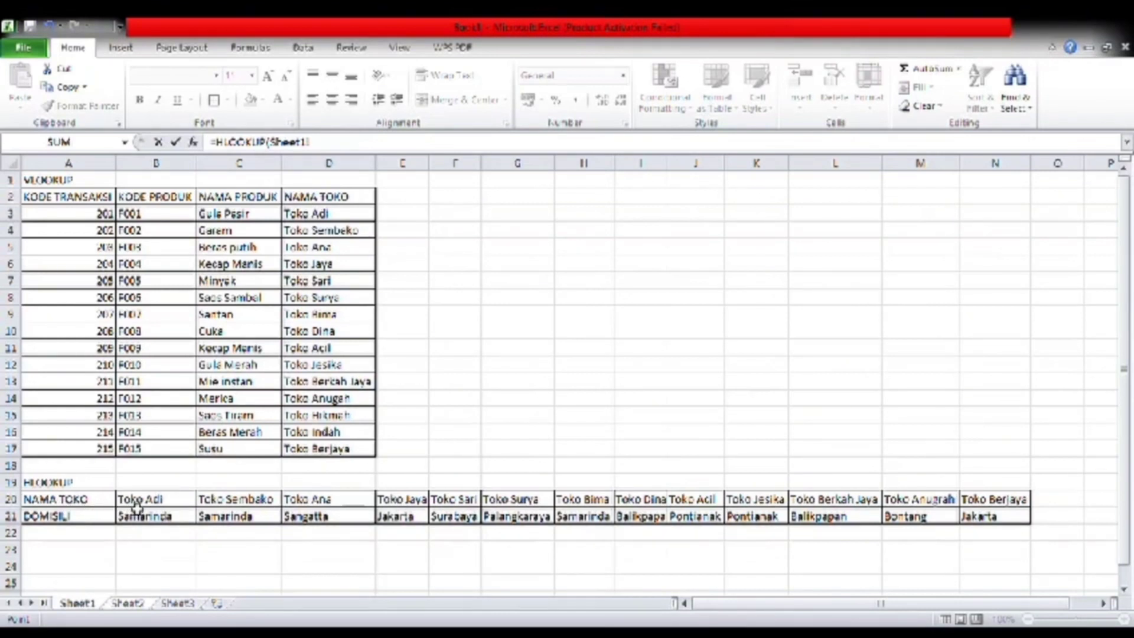
click(128, 603)
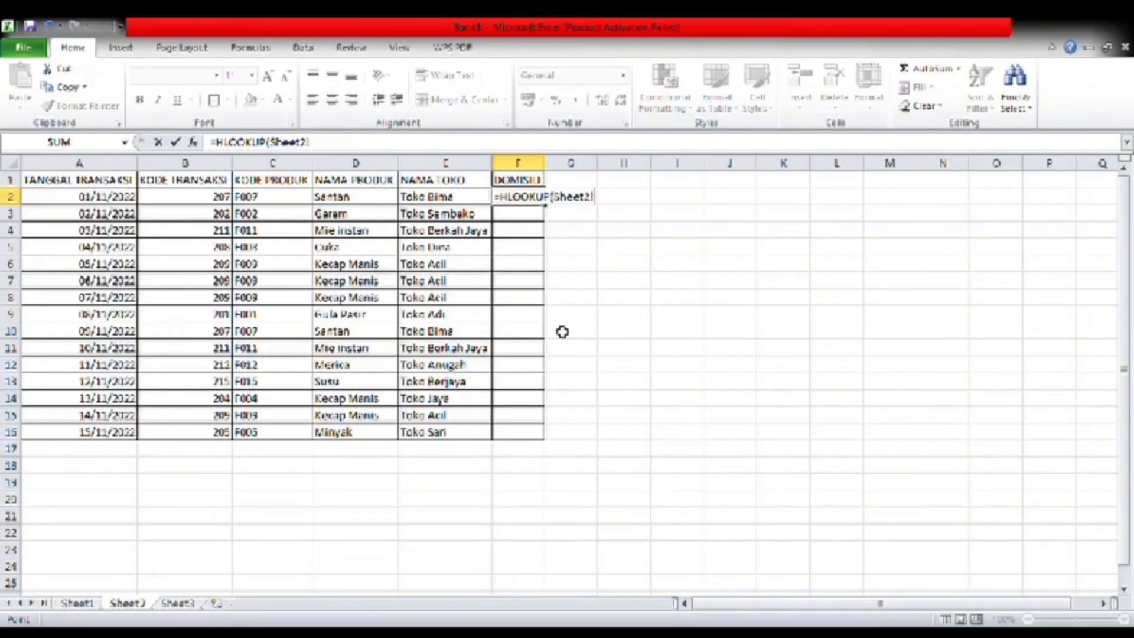
click(443, 200)
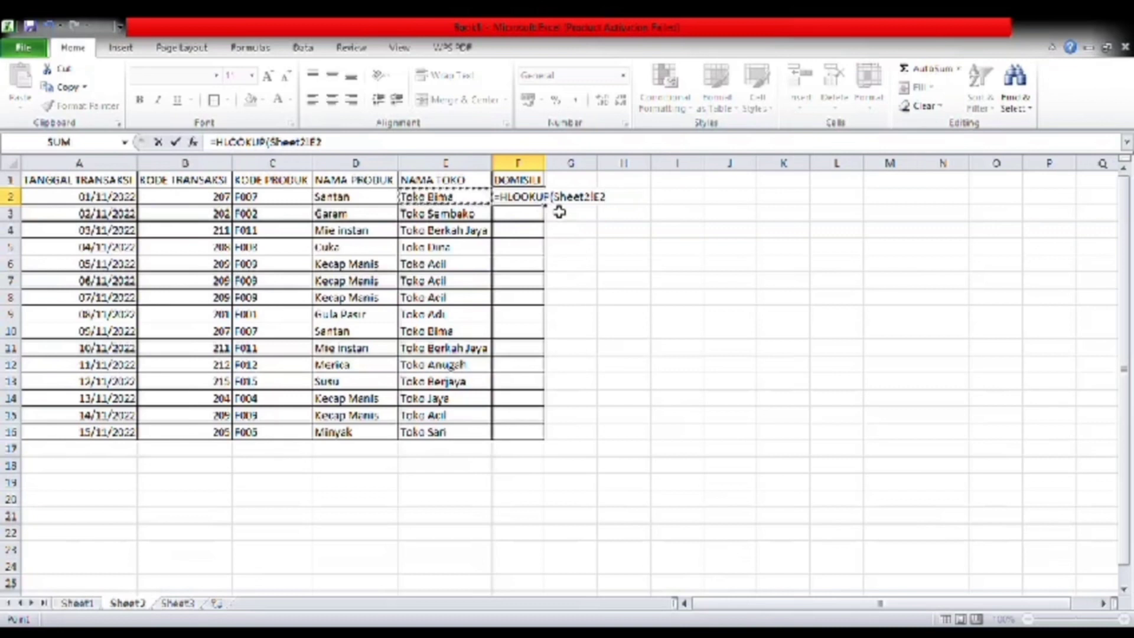
key(BackSpace)
key(BackSpace)
key(BackSpace)
key(BackSpace)
key(BackSpace)
key(BackSpace)
key(BackSpace)
key(BackSpace)
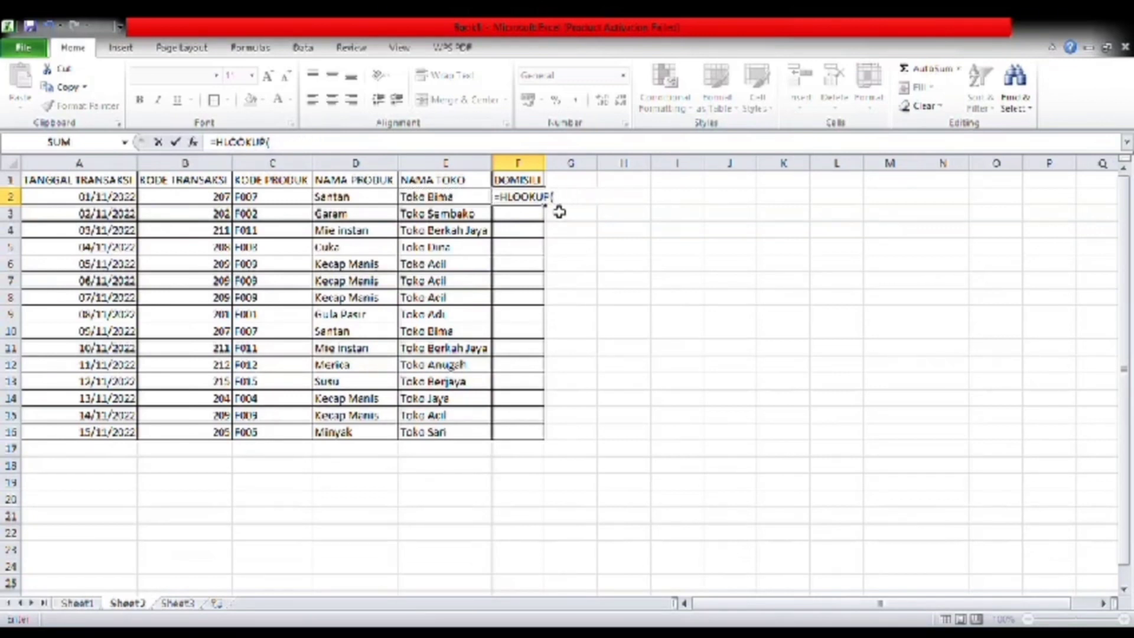
- Complete the F2 HLOOKUP formula with lookup value Sheet2!E2, absolute table range Sheet1!$A$20:$N$21, row index 2 and range lookup 0
click(466, 201)
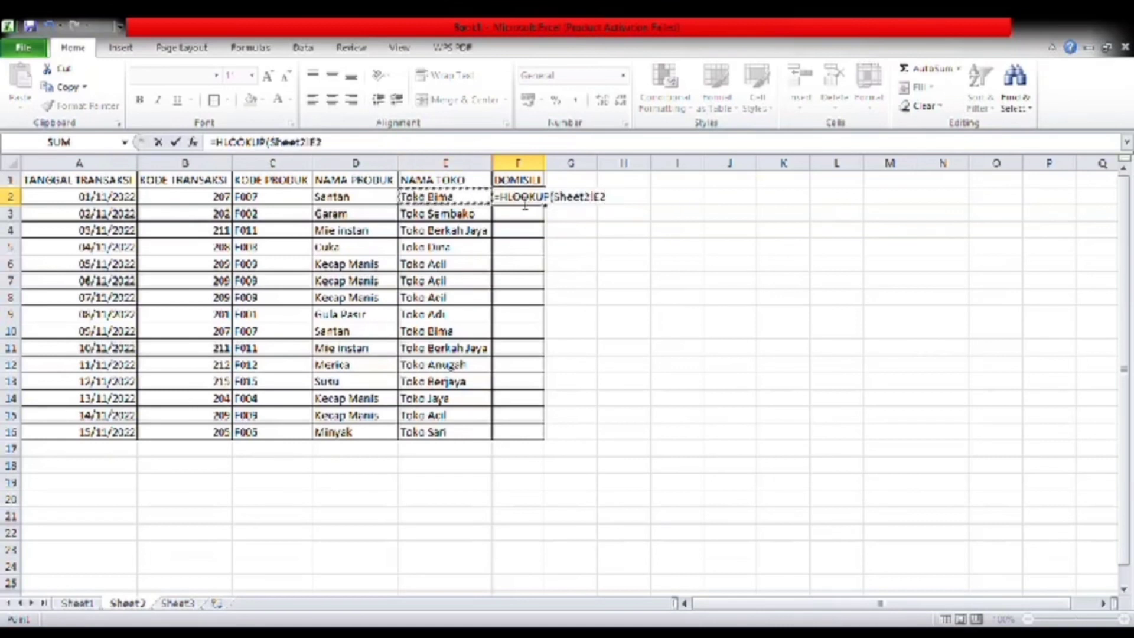
text(;)
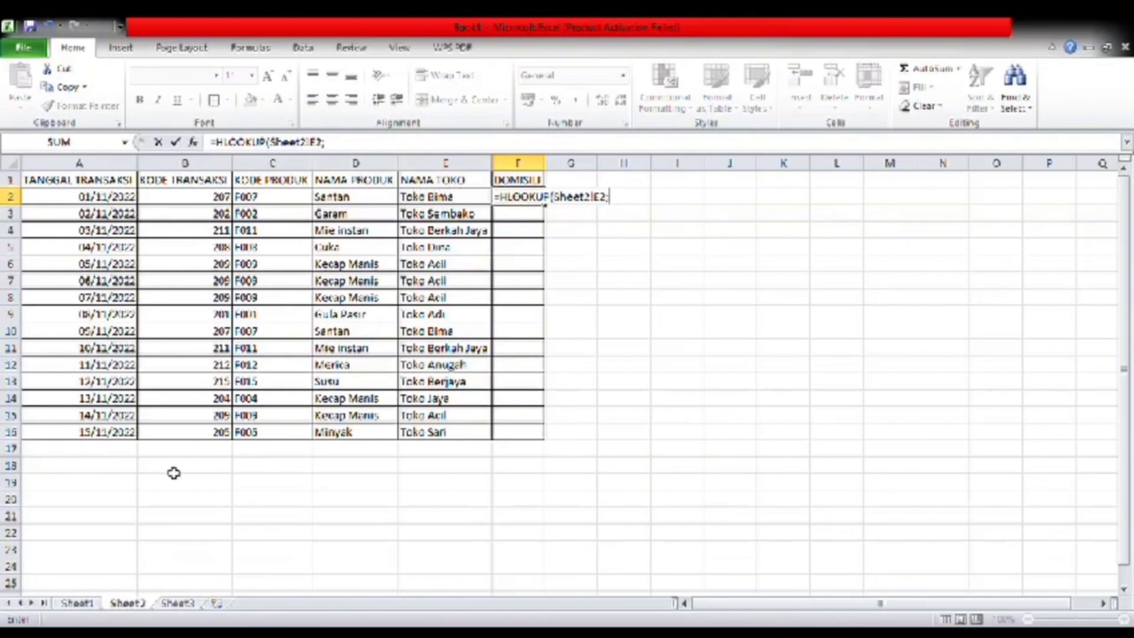
click(79, 602)
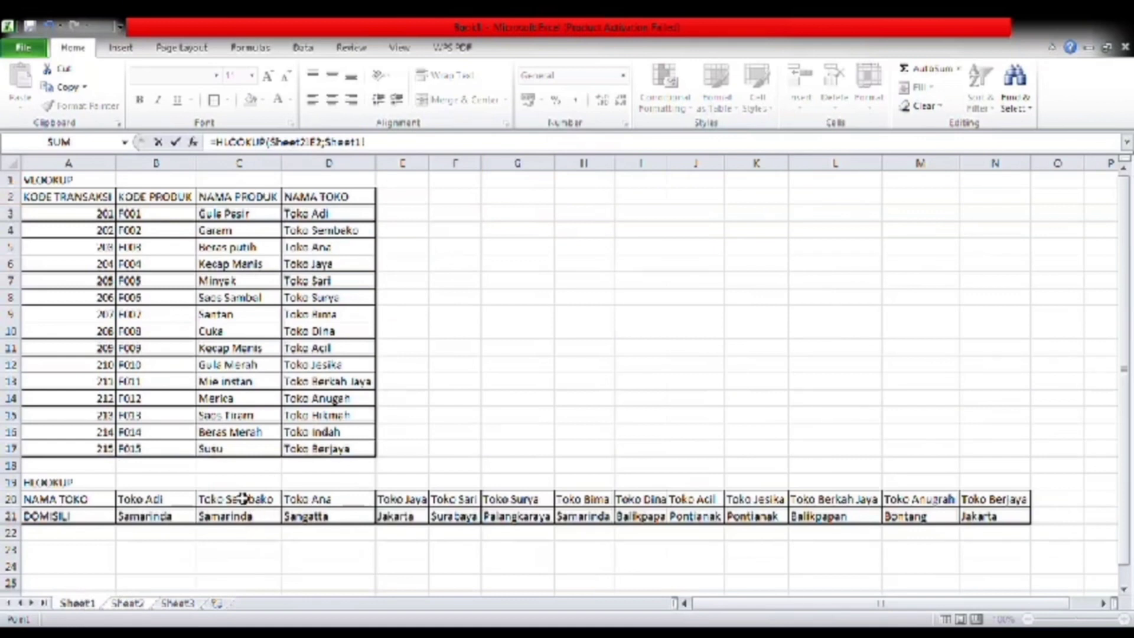
drag(70, 504, 1002, 515)
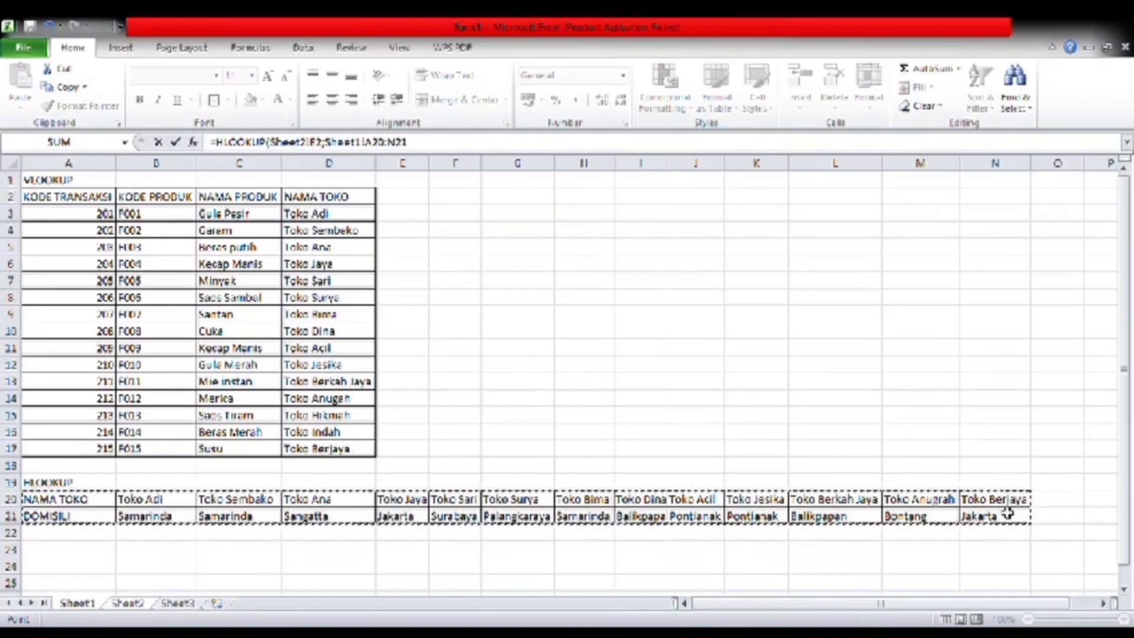
key(F4)
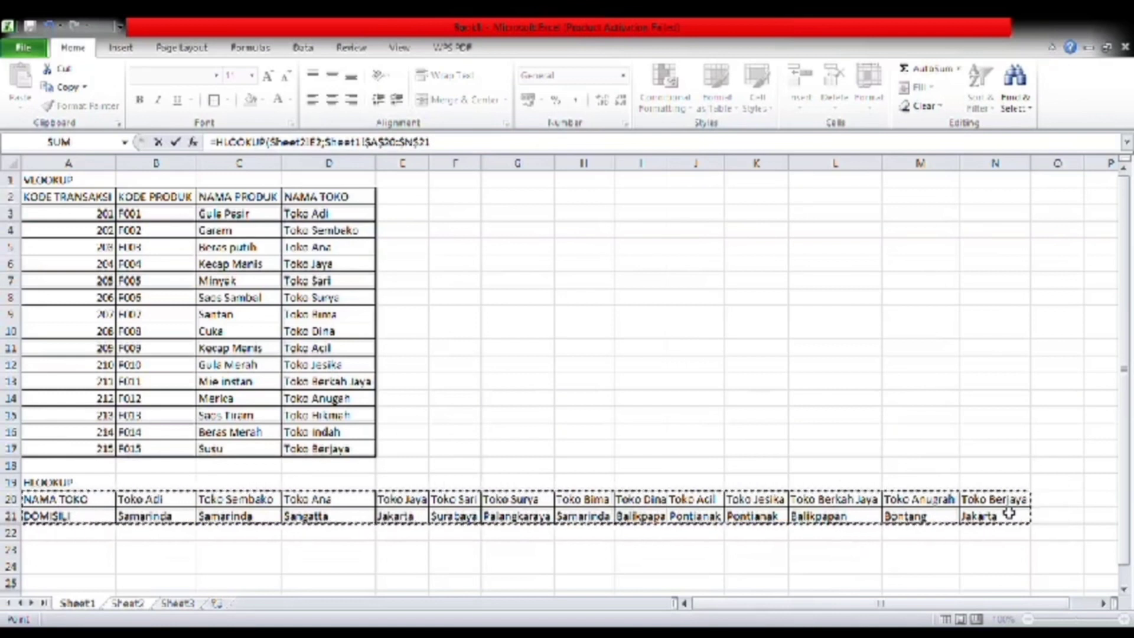
text(;2;0)
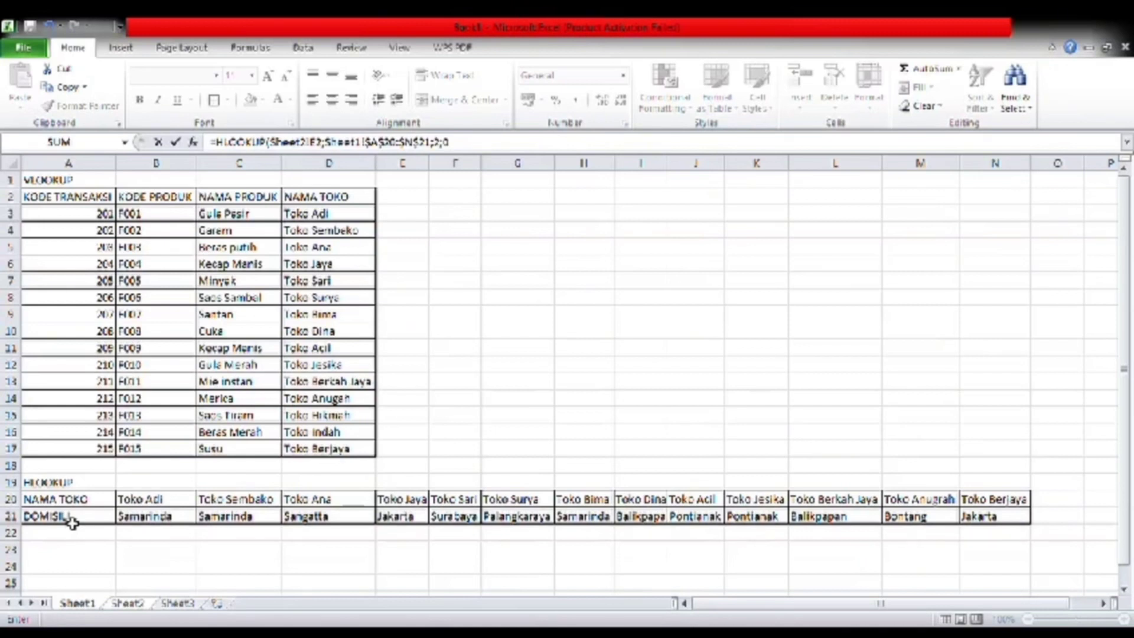
text())
key(Return)
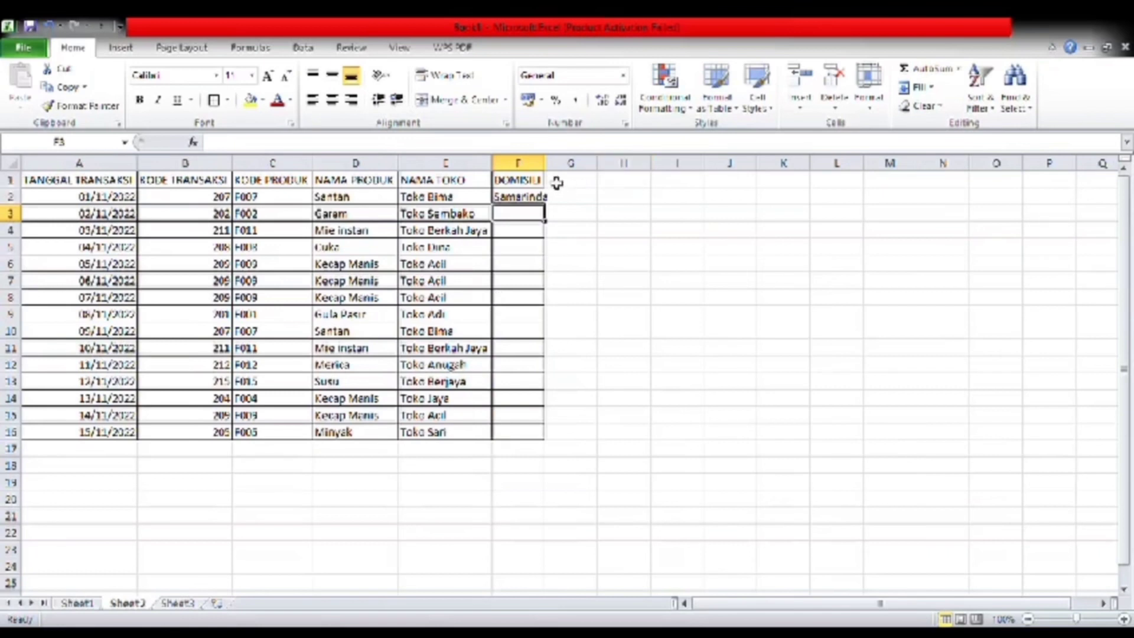
- Fill the HLOOKUP formula from F2 down through F16 and widen the DOMISILI column to fit its entries
double_click(550, 167)
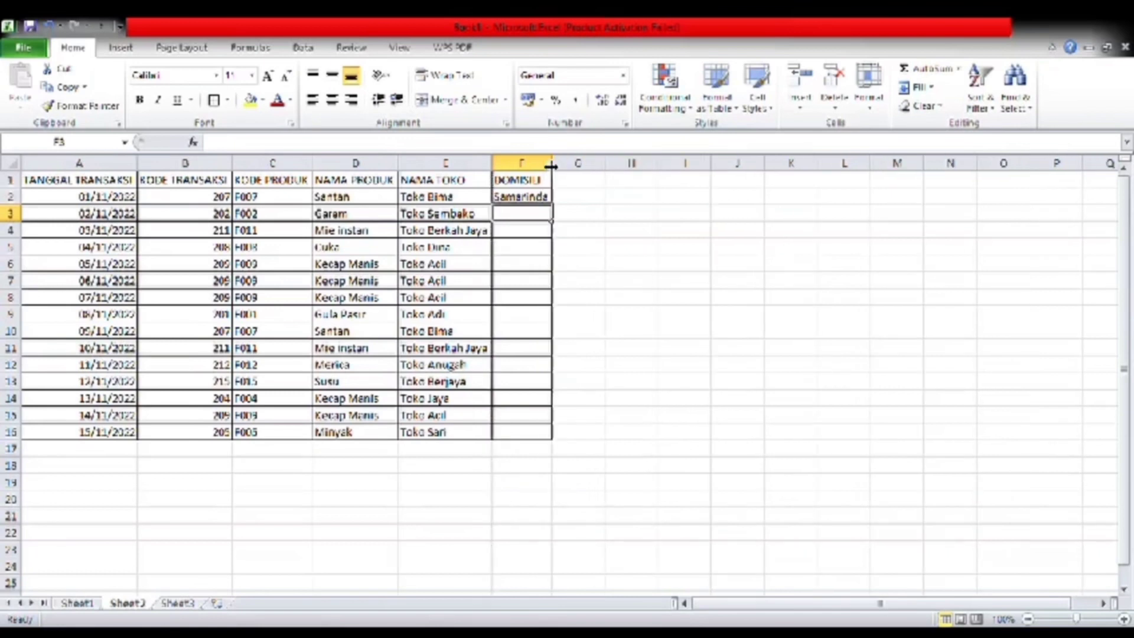
click(517, 197)
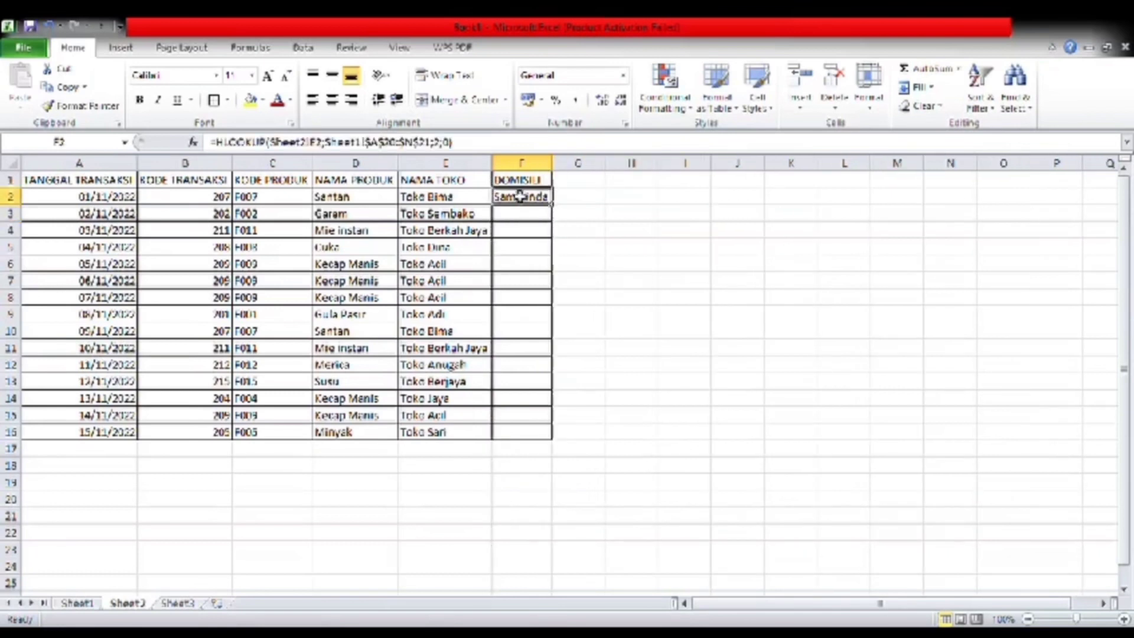
double_click(558, 210)
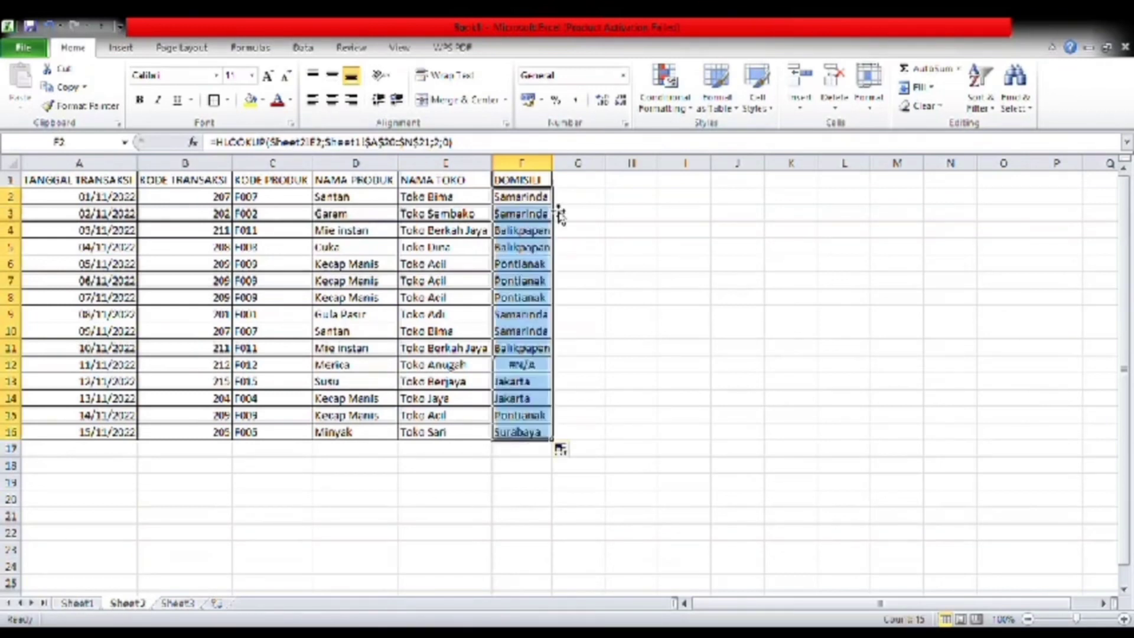
click(534, 370)
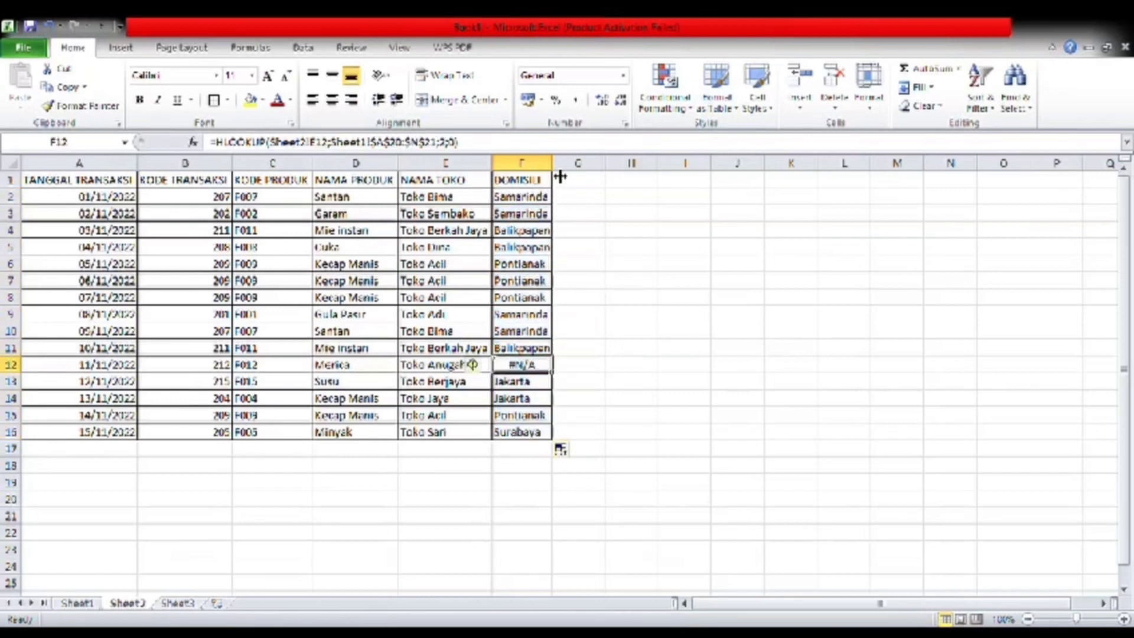
drag(560, 174, 567, 177)
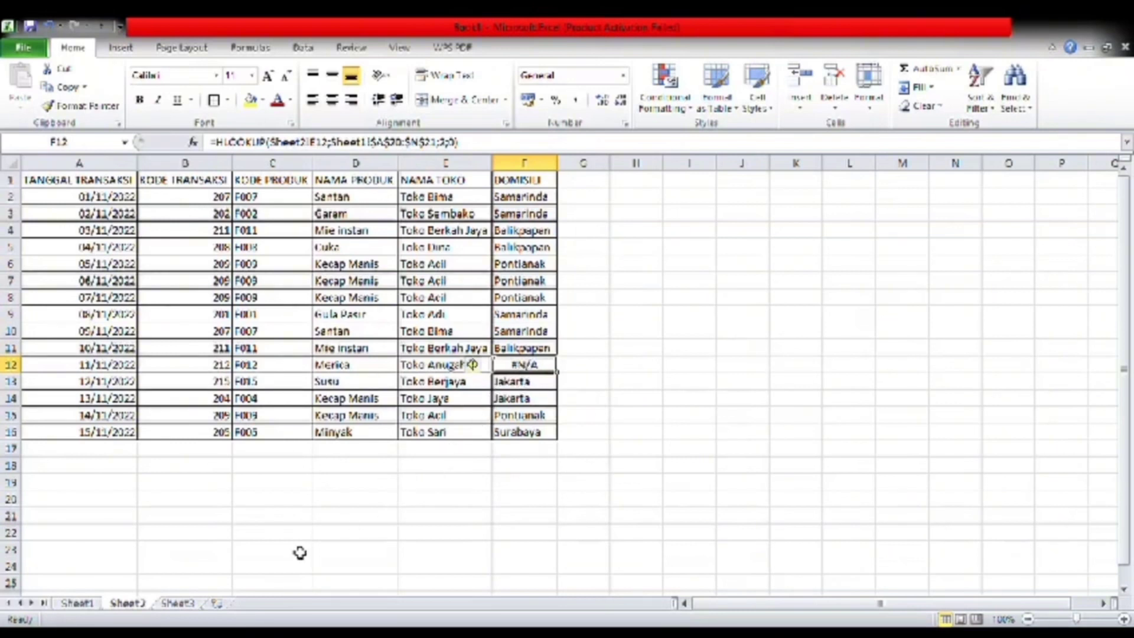
- Examine the Toko Anugrah domicile entry in Sheet1 cell M21 and compare it with row 12 on Sheet2
click(77, 603)
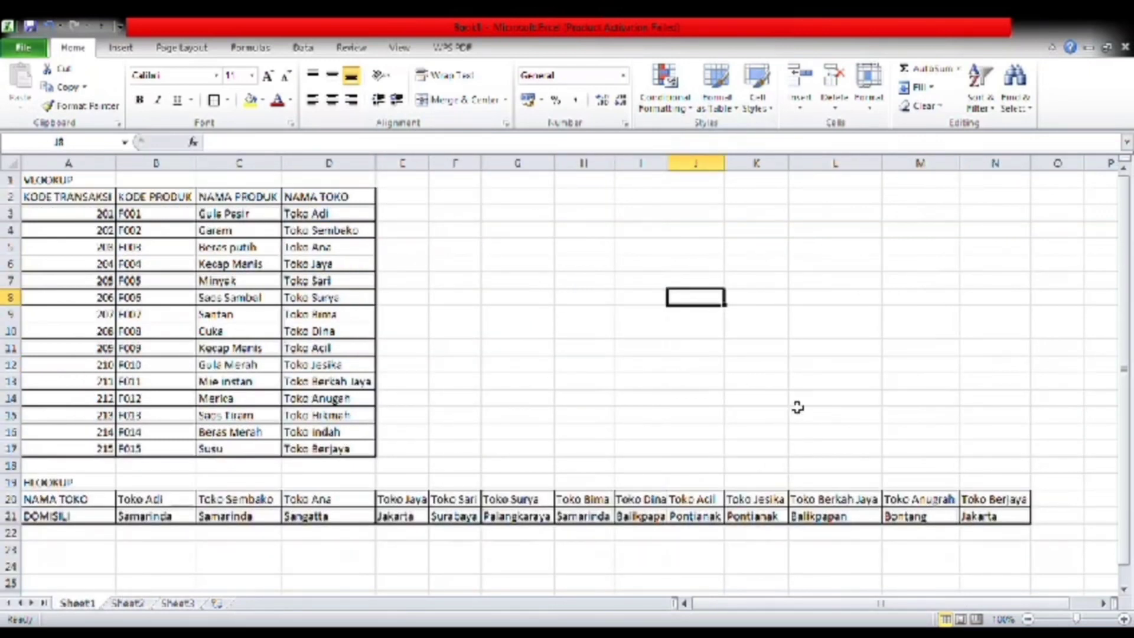
click(928, 523)
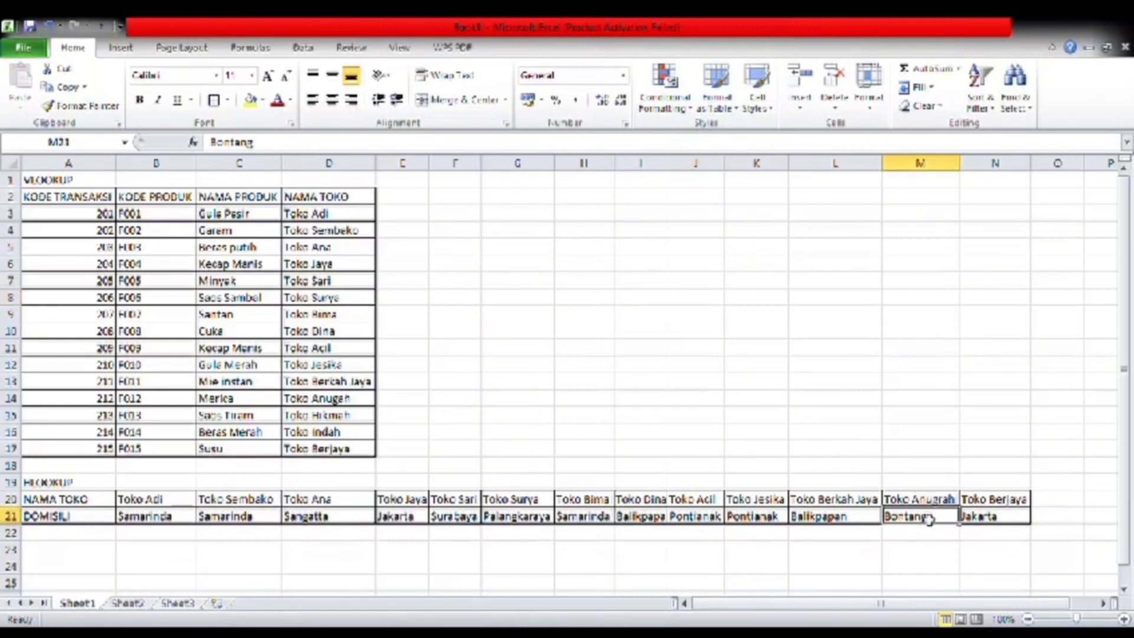
click(266, 148)
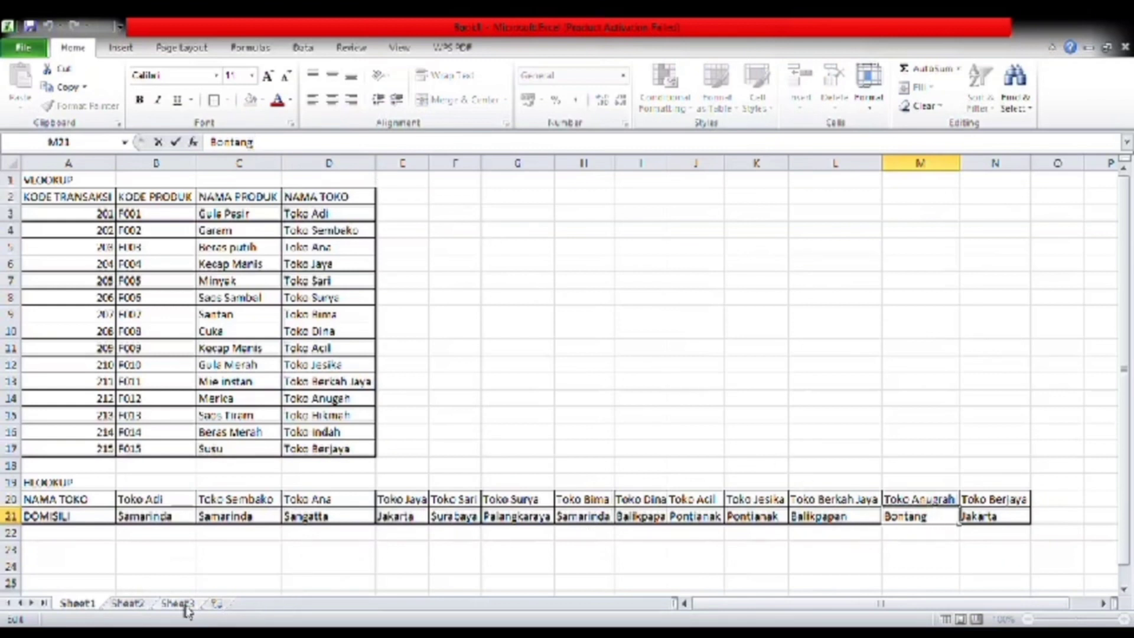
click(119, 604)
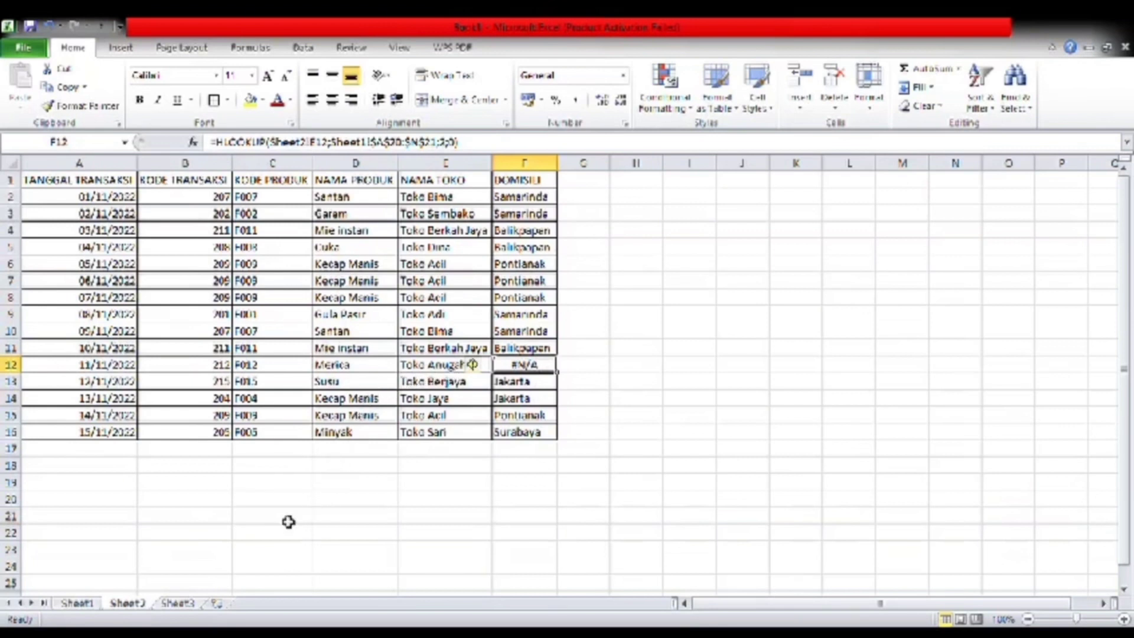
- Correct the store name in Sheet1 cell D14 to Toko Anugrah and return to the DOMISILI column on Sheet2
click(76, 603)
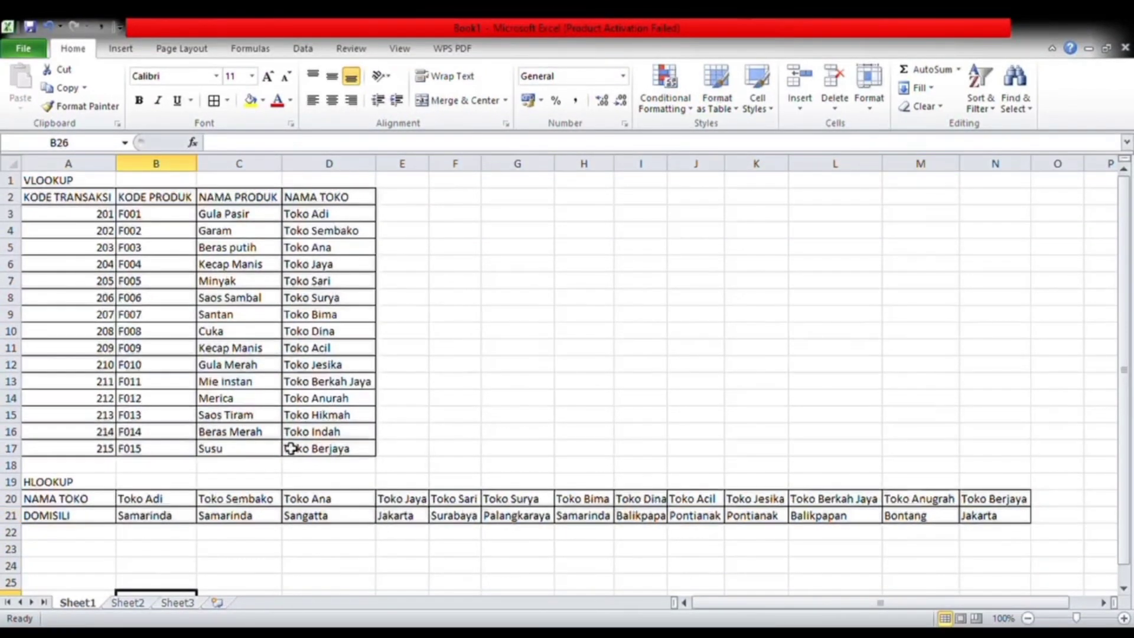
click(342, 401)
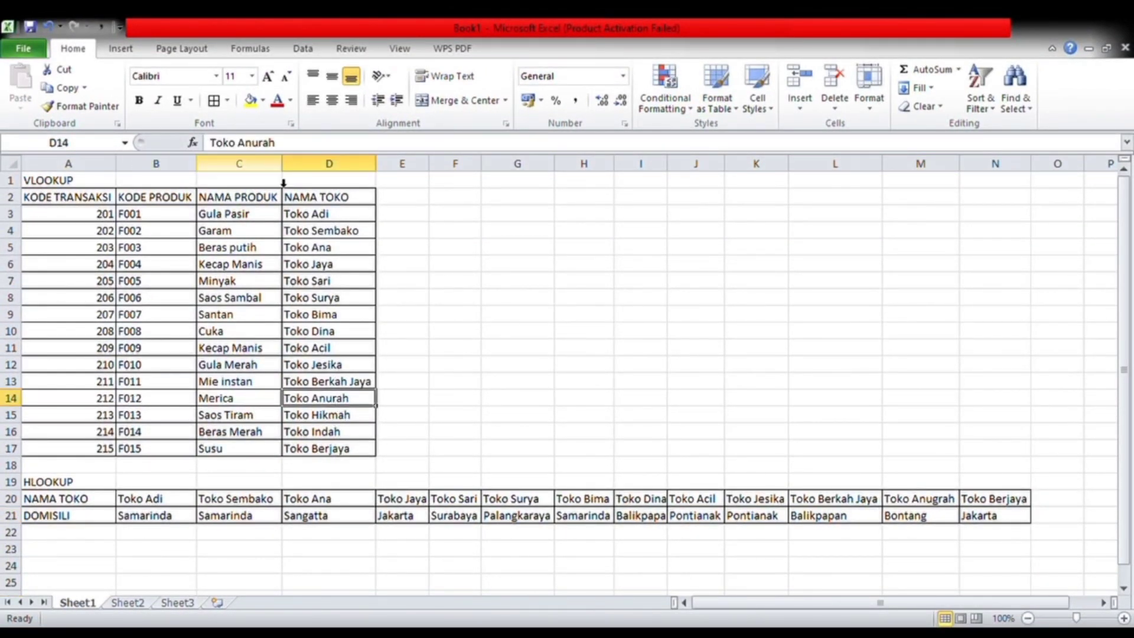
click(253, 143)
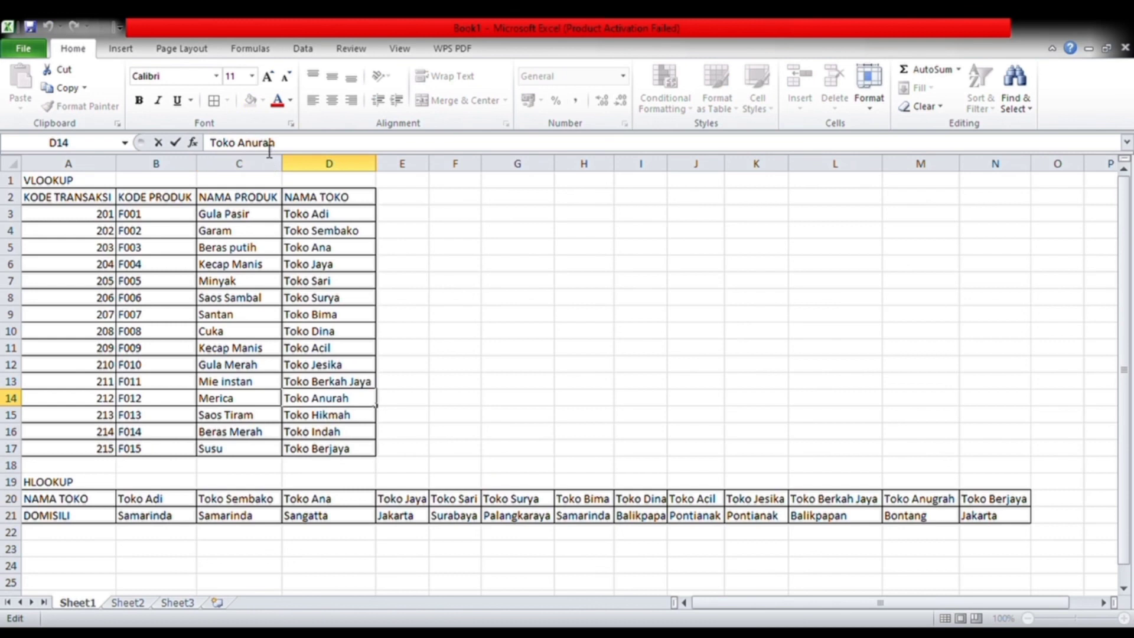
text(g)
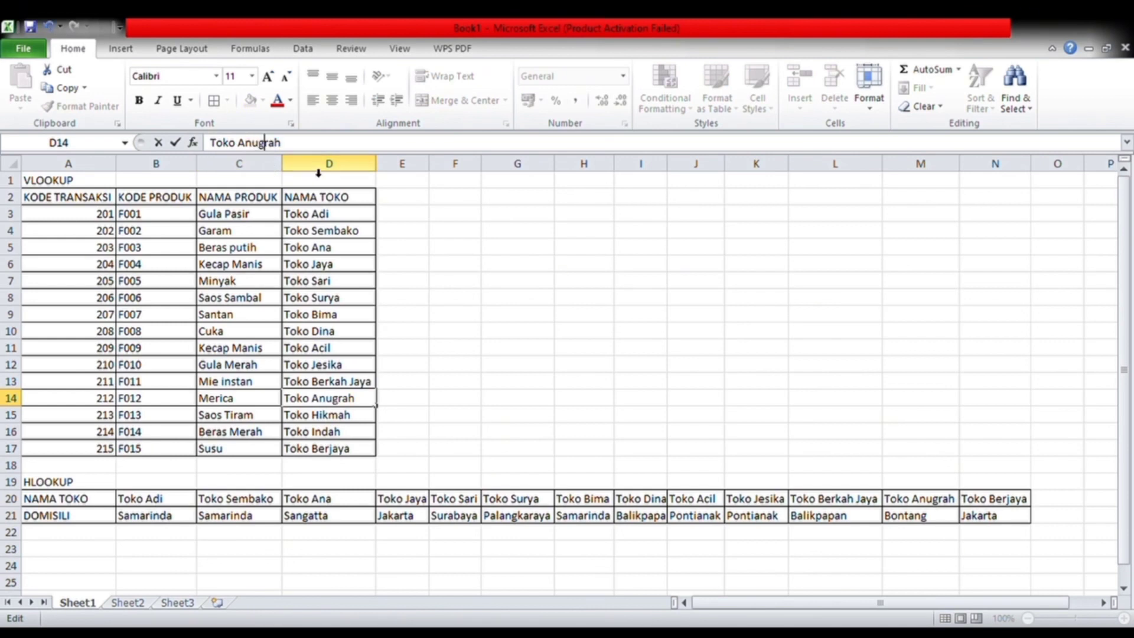
key(Return)
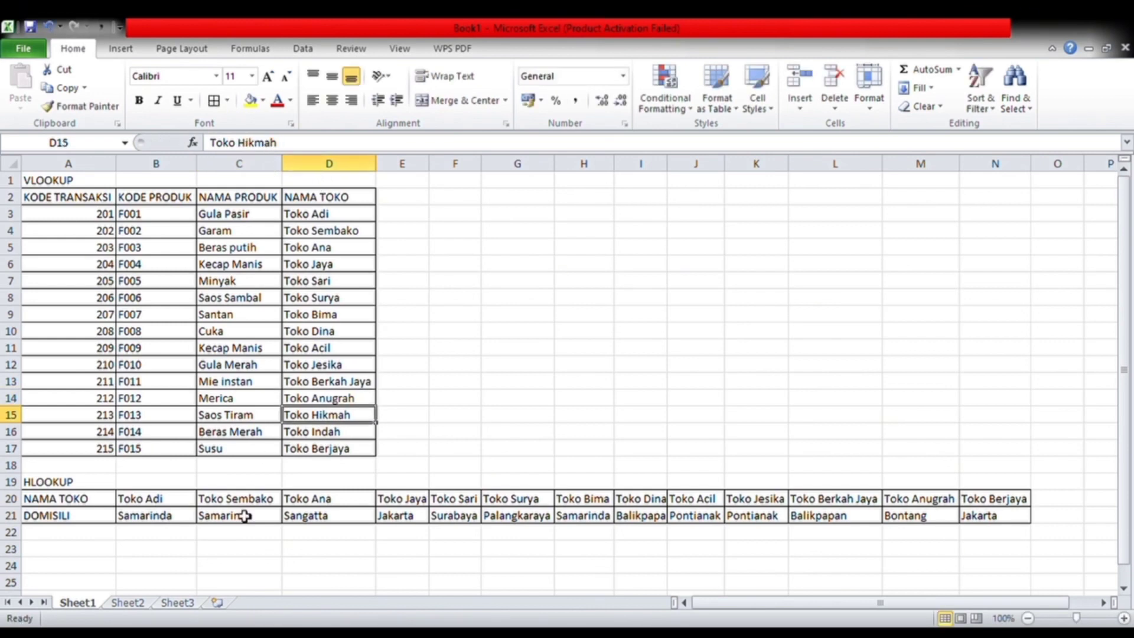
click(130, 604)
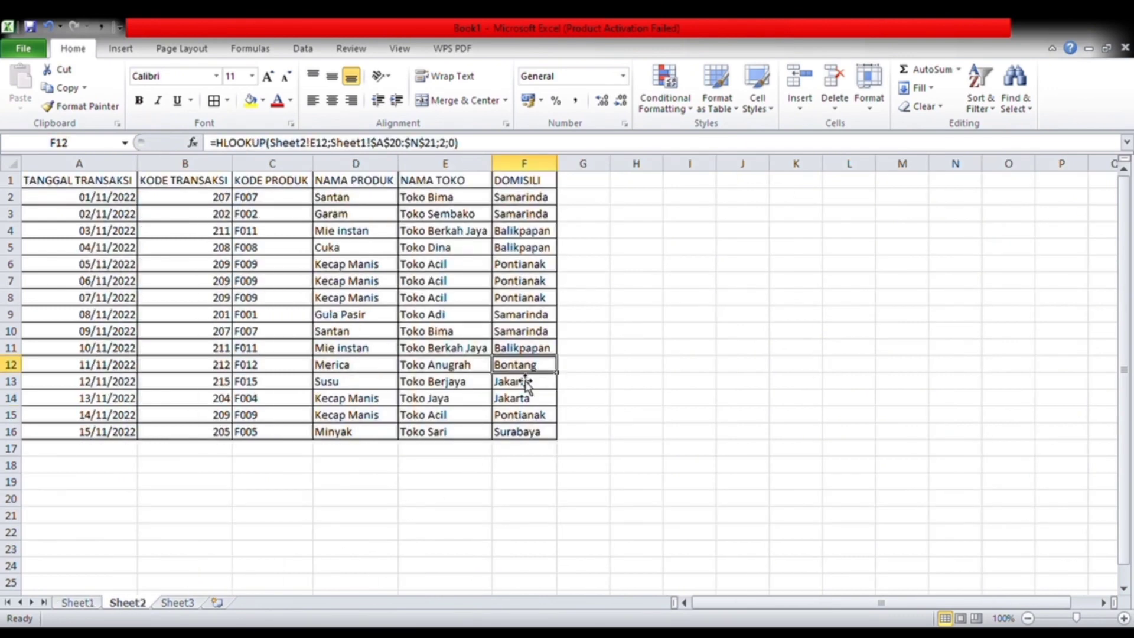
click(540, 418)
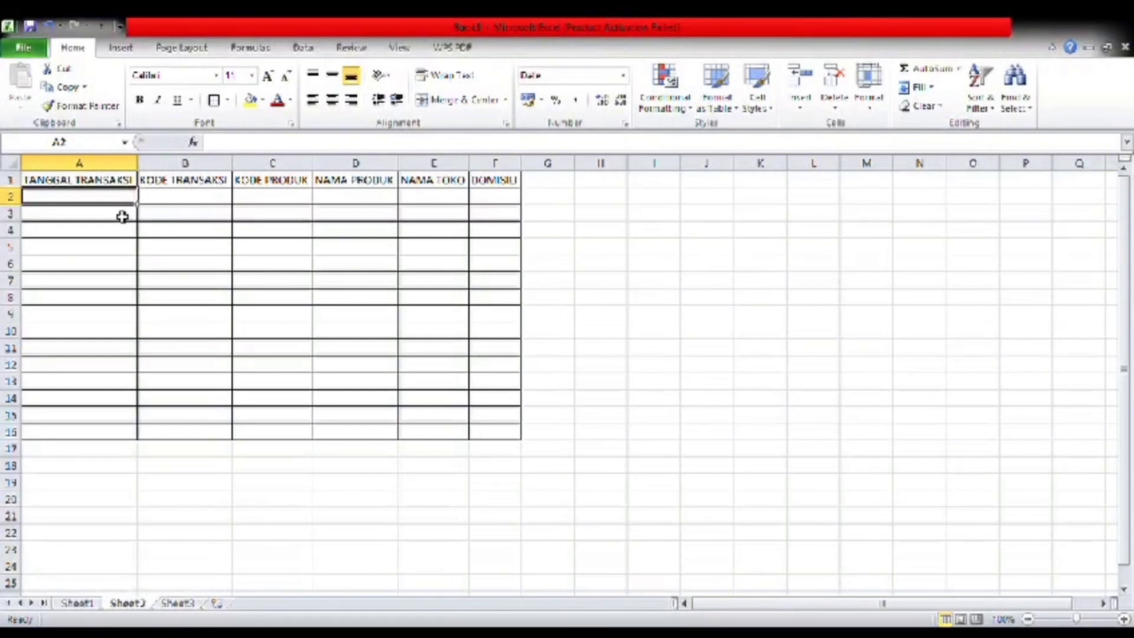
- Enter the date 01/11/2022 in A2 and continue the daily dates down to 15/11/2022 in A16
text(0)
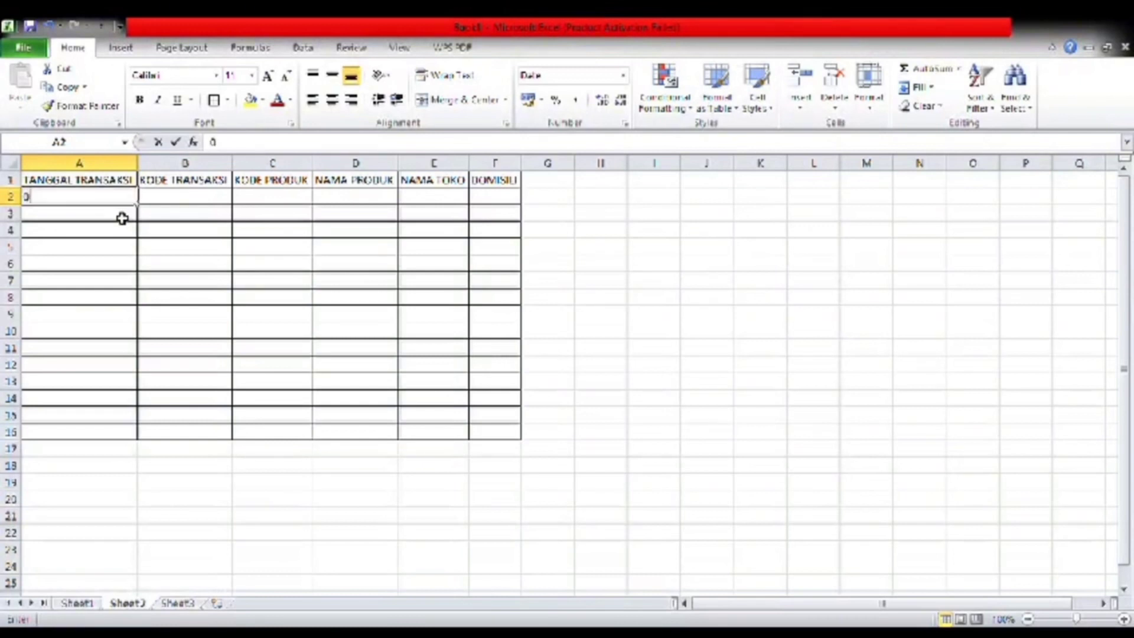
text(1)
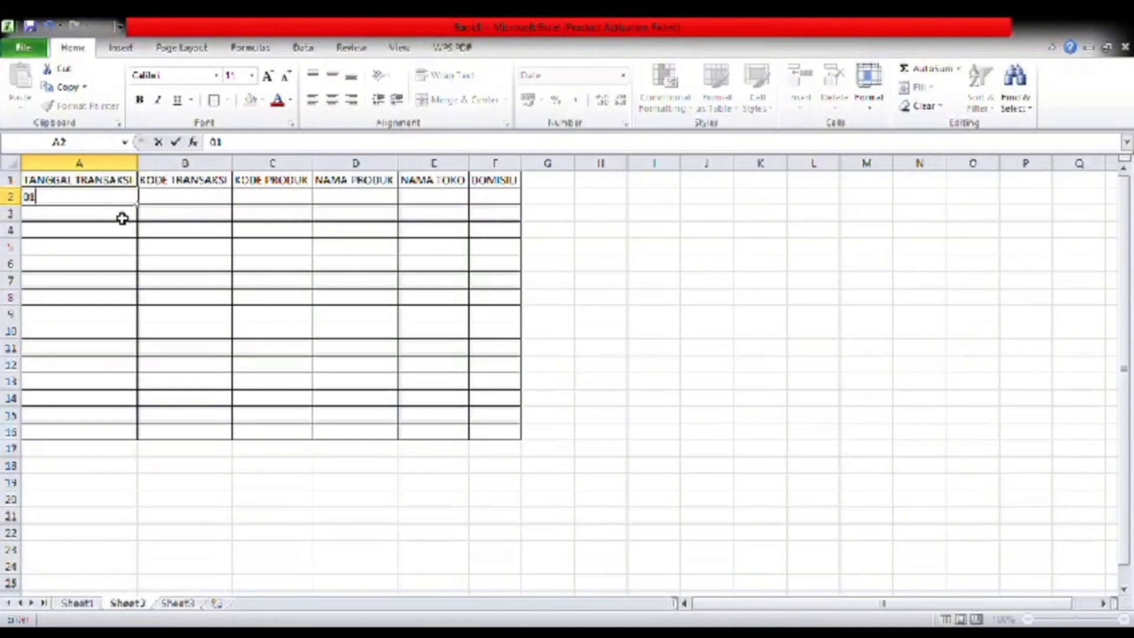
text(/11/2022)
key(Return)
key(Up)
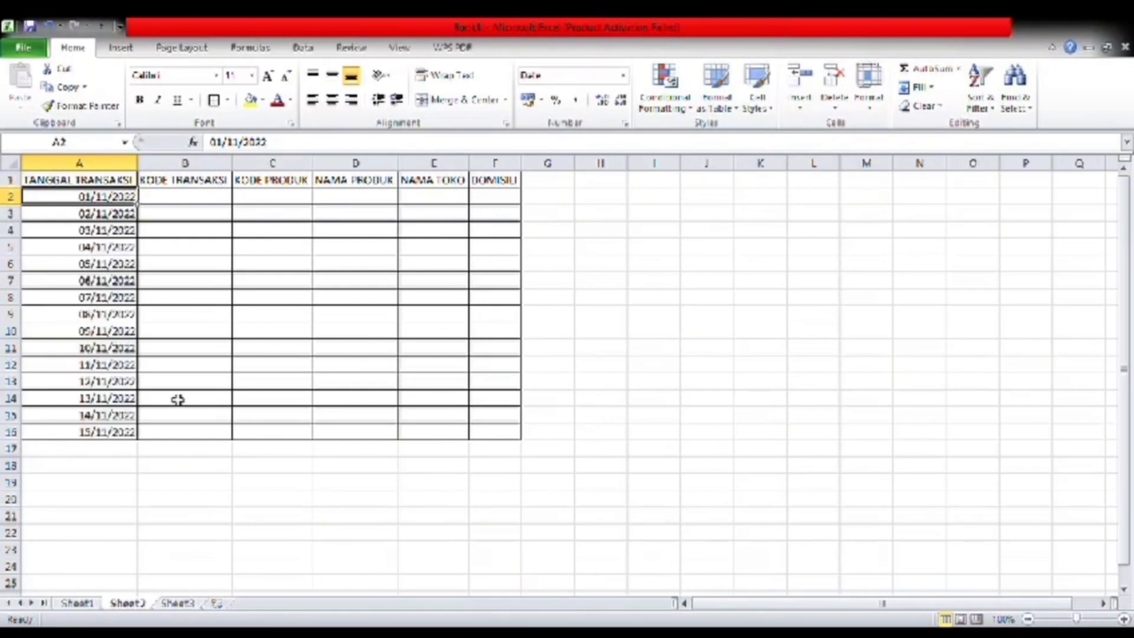
- Enter the KODE TRANSAKSI values 207, 202, 211 and 208 in cells B2 through B5
click(188, 204)
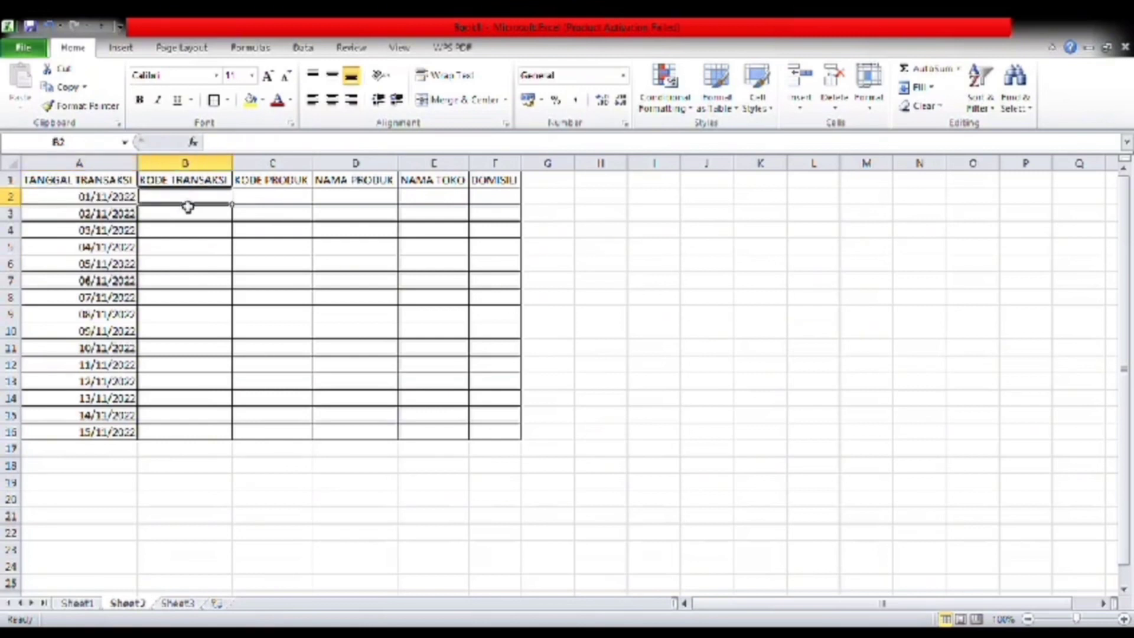
text(207)
key(Return)
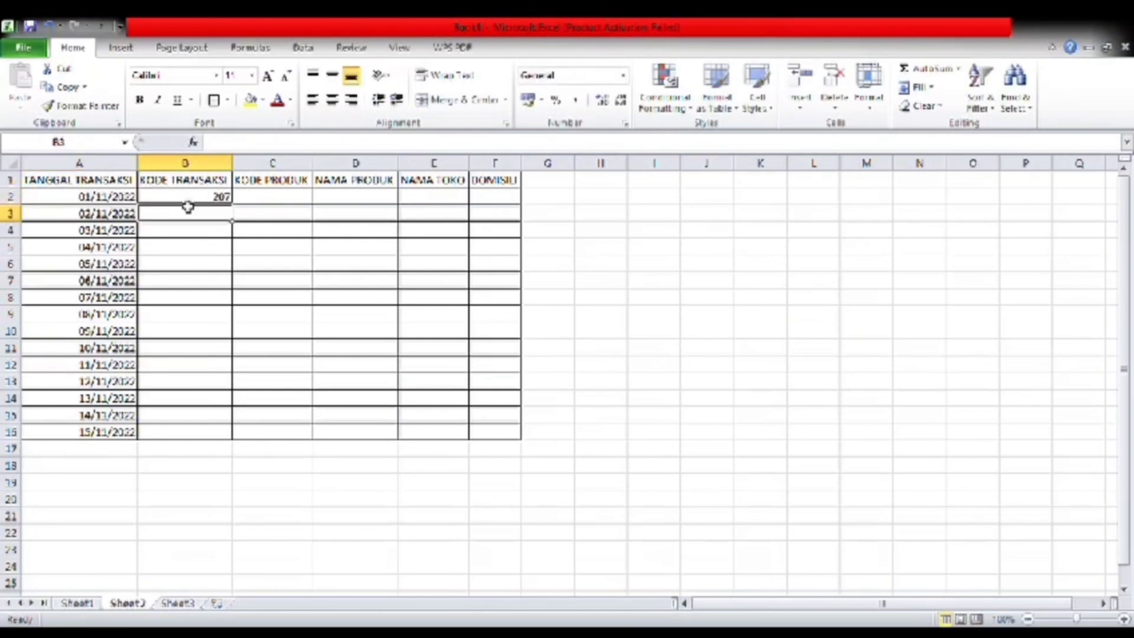
text(202)
key(Return)
text(211)
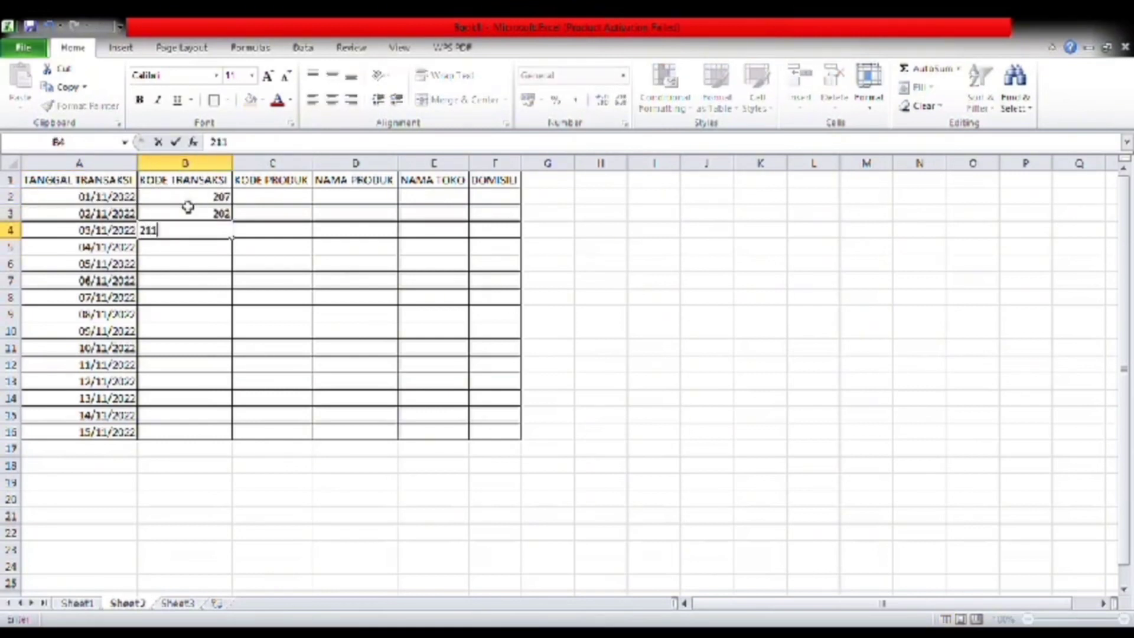
key(Return)
text(208)
key(Return)
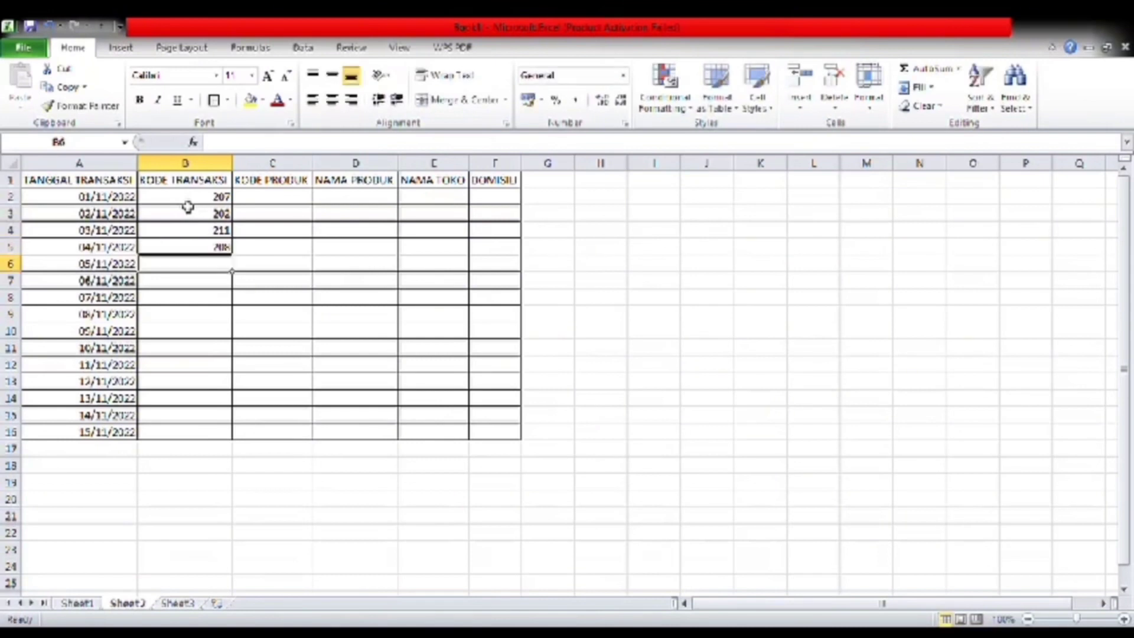
- Enter the KODE TRANSAKSI values 209, 209, 209, 201 and 207 in cells B6 through B10
text(209)
key(Return)
text(209)
key(Return)
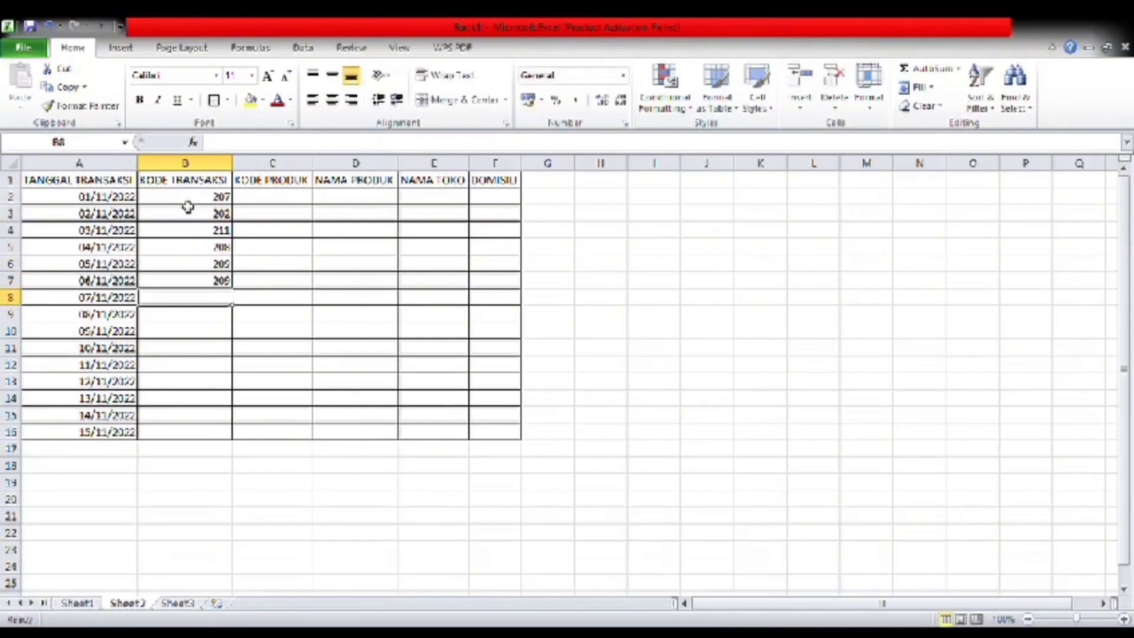
text(209)
key(Return)
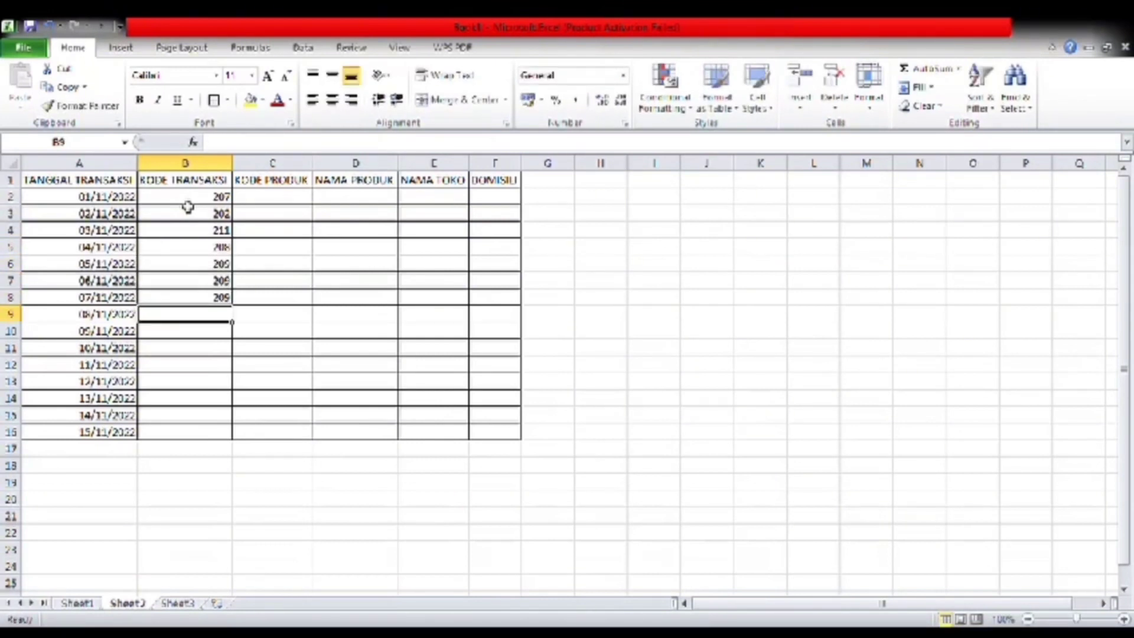
text(201)
key(Return)
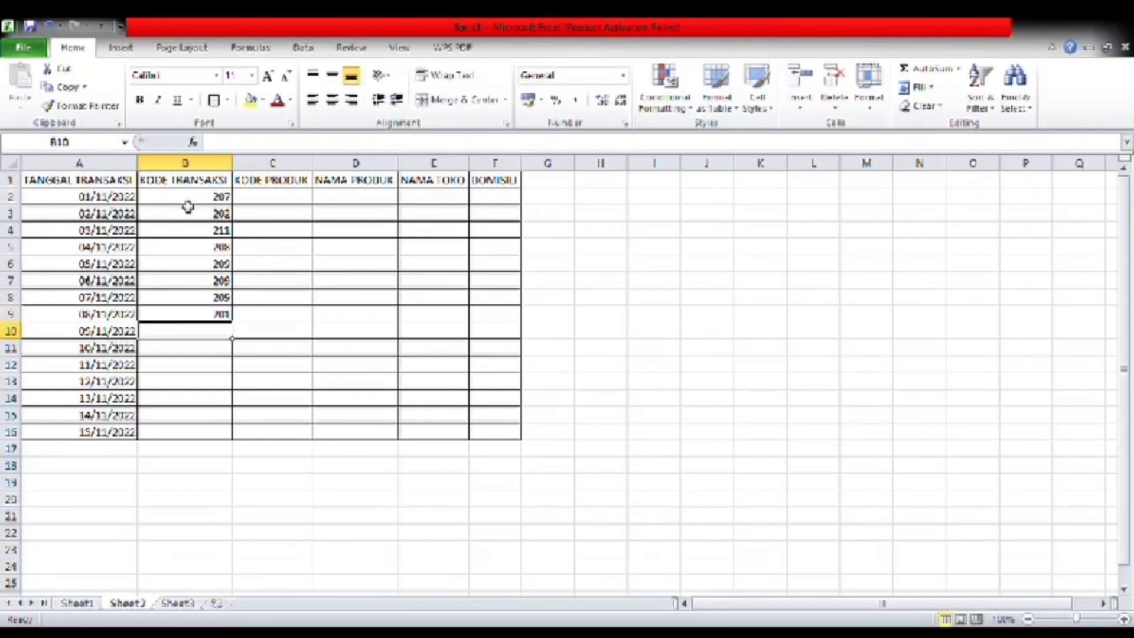
text(207)
key(Return)
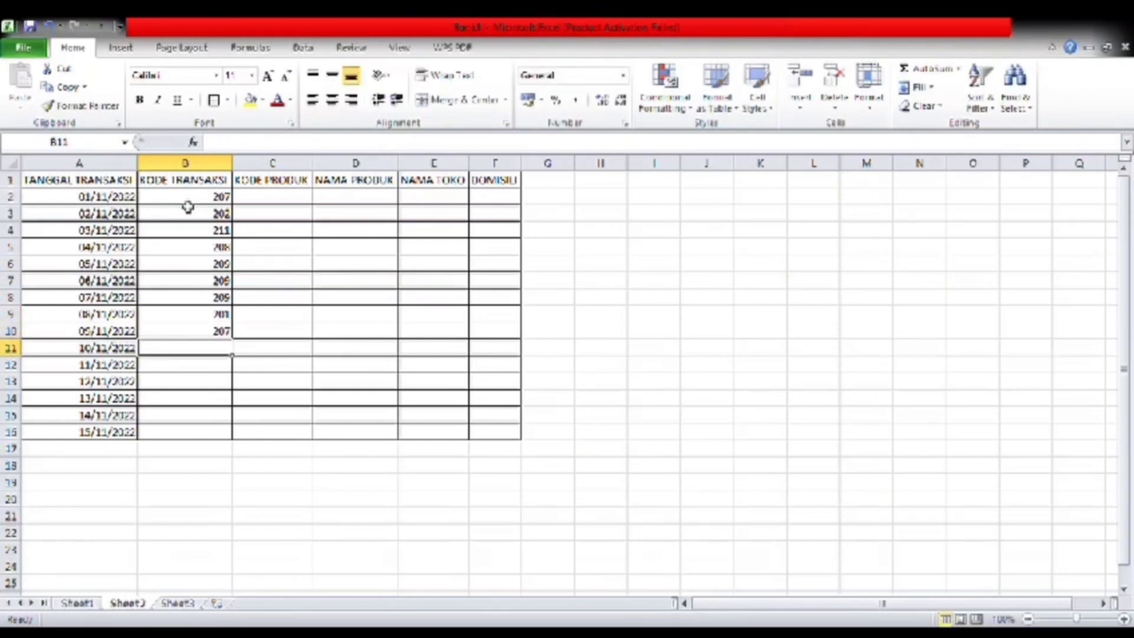
- Enter the KODE TRANSAKSI values 211, 212, 215, 204, 209 and 205 in cells B11 through B16
text(211)
key(Return)
text(212)
key(Return)
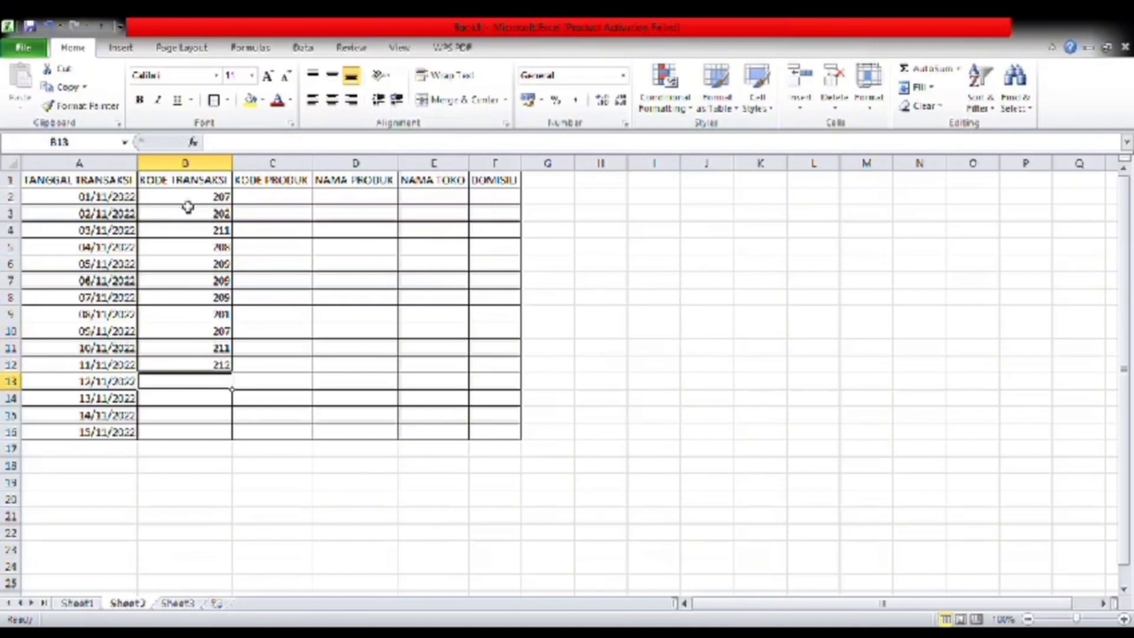
text(215)
key(Return)
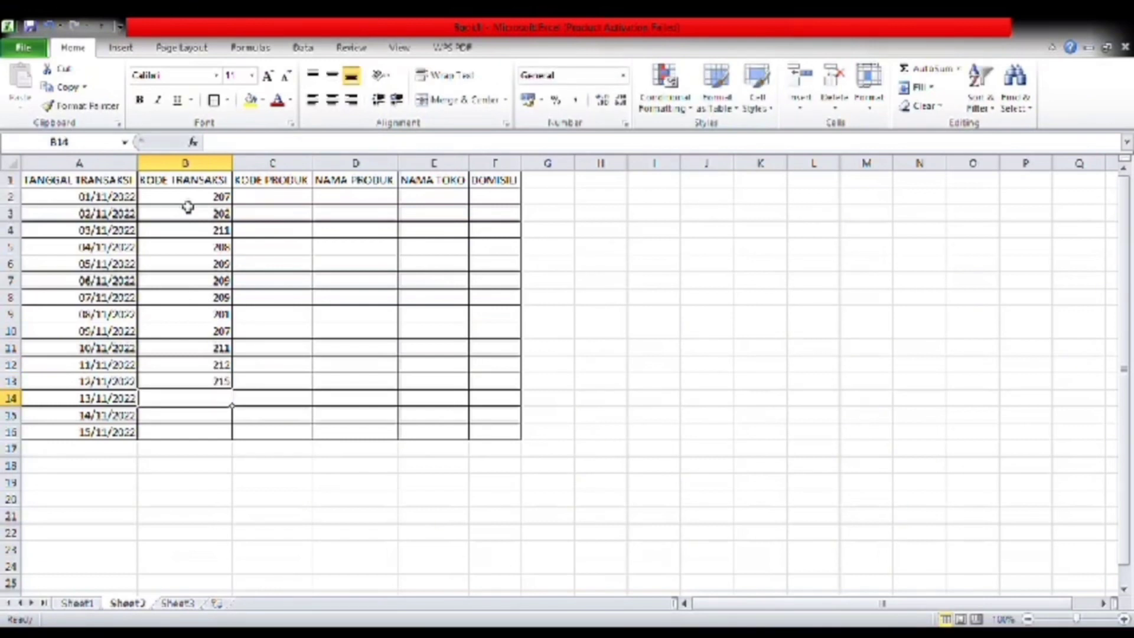
text(204)
key(Return)
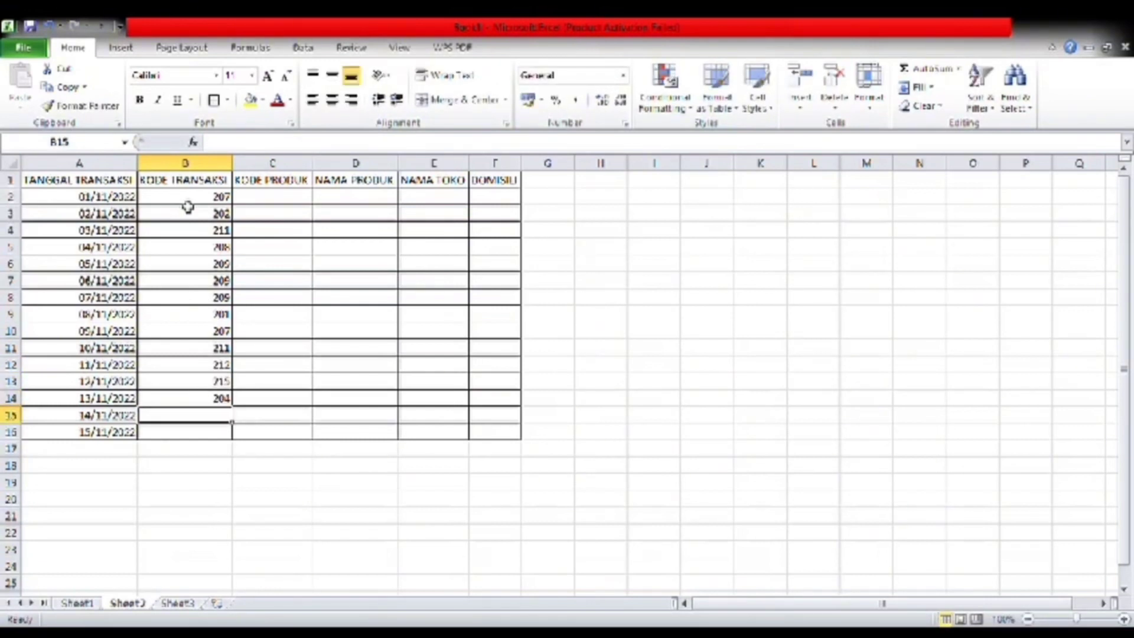
text(205)
key(Return)
text(20)
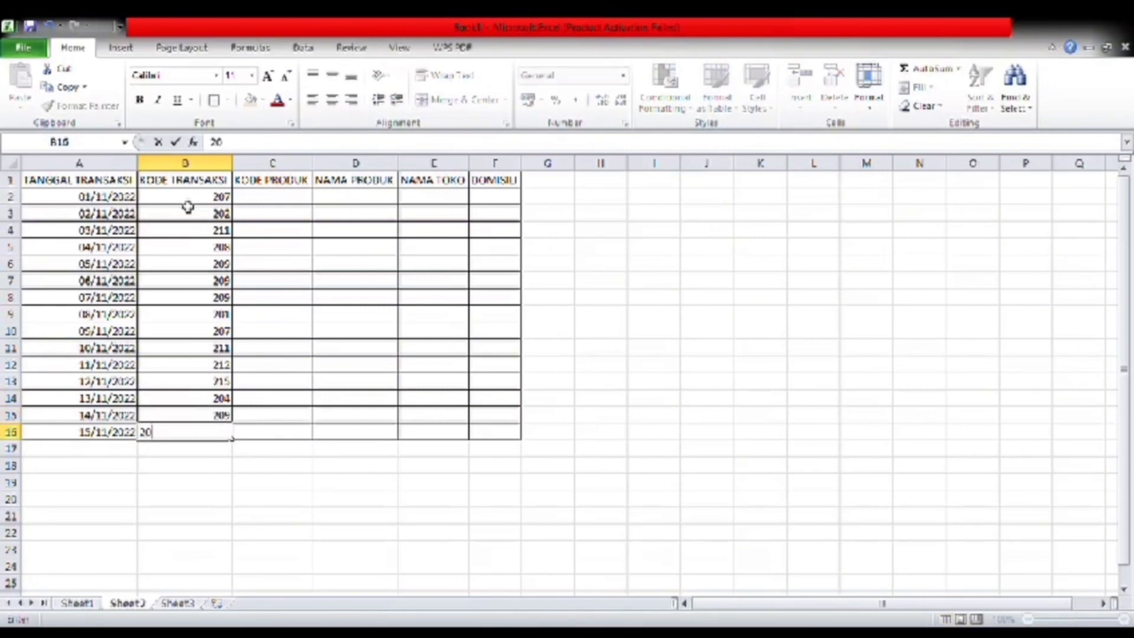
text(5)
key(Return)
- Begin a VLOOKUP formula in cell C2 under KODE PRODUK with B2 as the lookup value
key(Right)
key(Up)
key(Up)
key(Up)
key(Up)
key(Up)
key(Up)
key(Up)
key(Up)
key(Up)
key(Up)
key(Up)
key(Up)
key(Up)
key(Up)
key(Up)
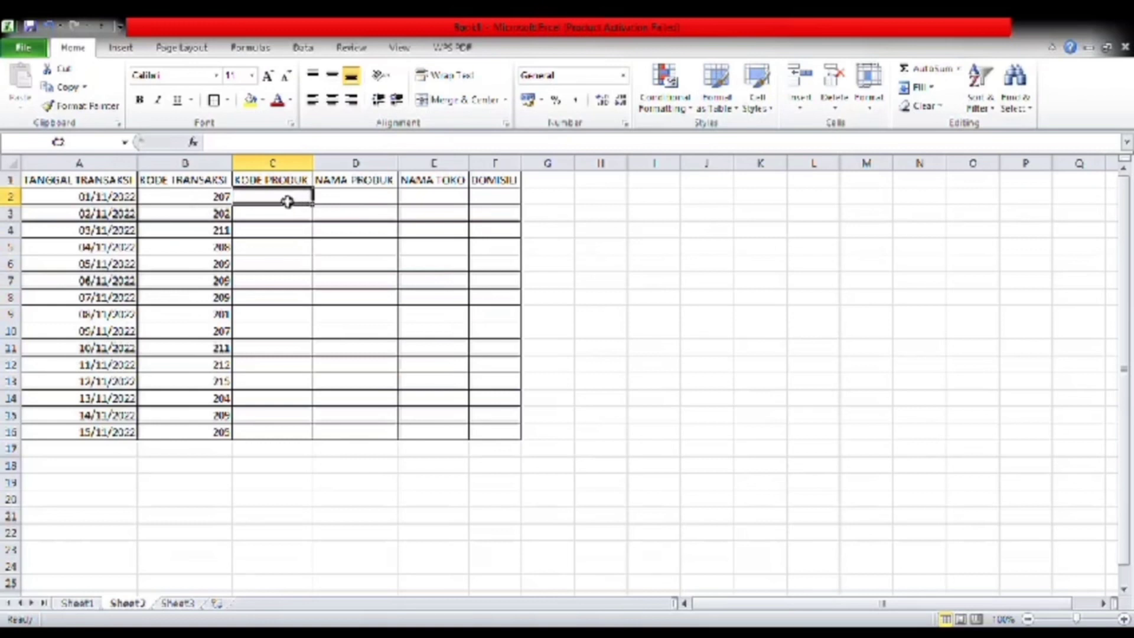
text(=v)
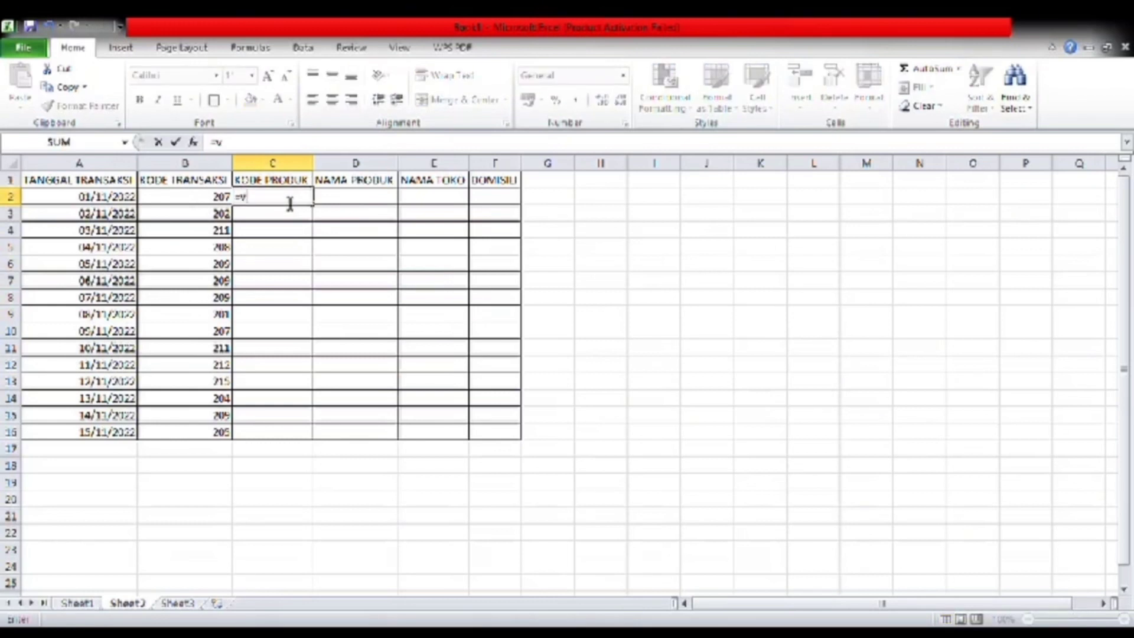
text(lookup)
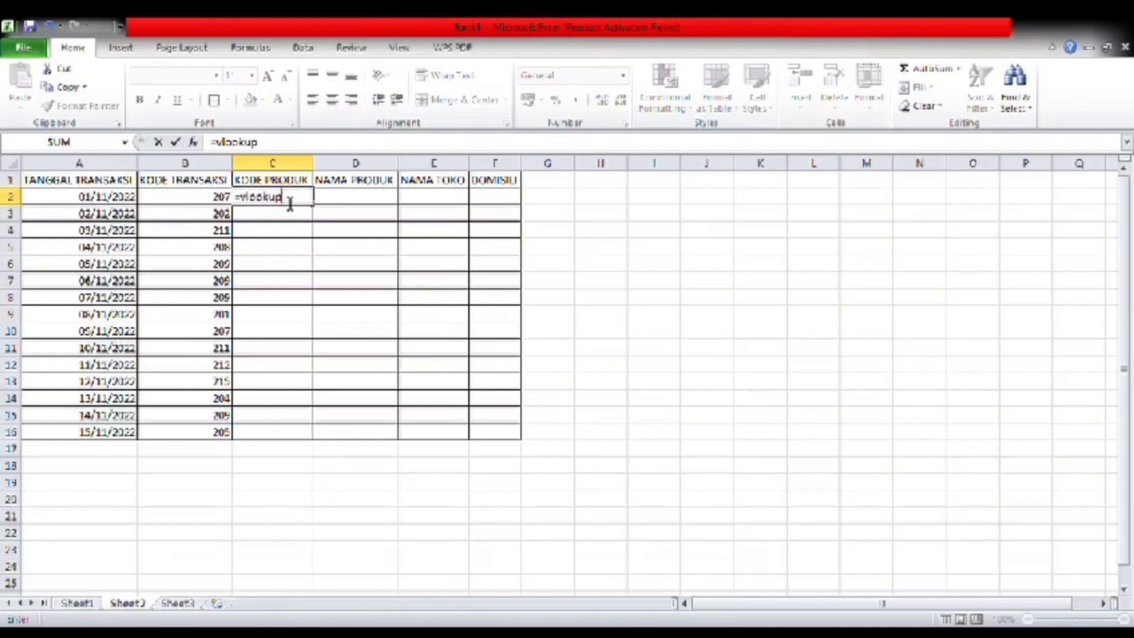
text(9)
key(BackSpace)
click(214, 203)
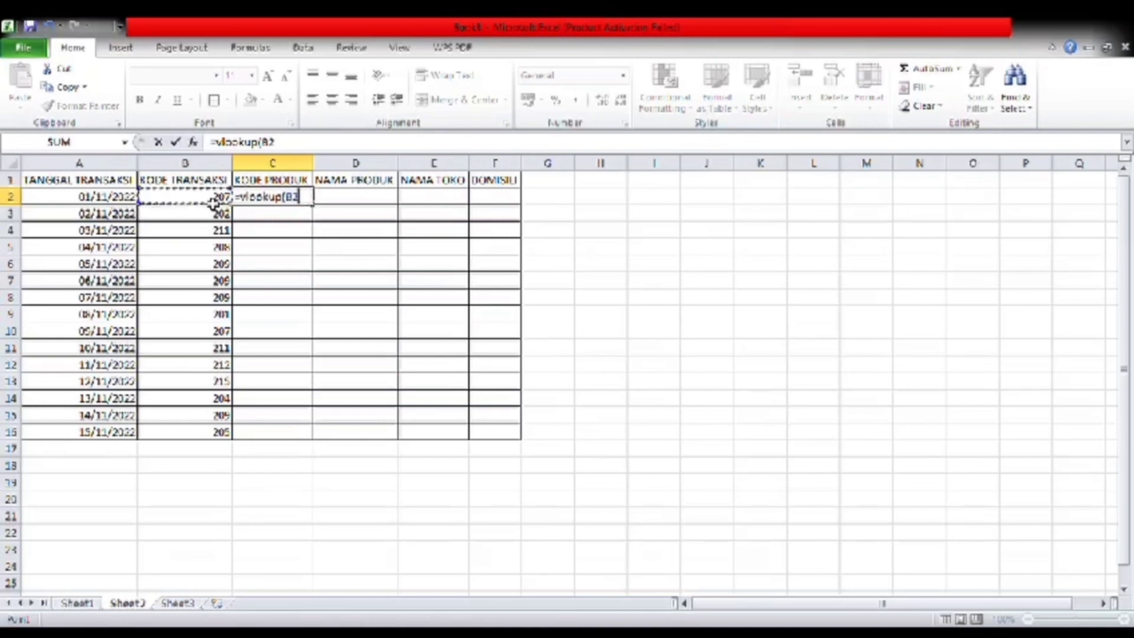
text(;)
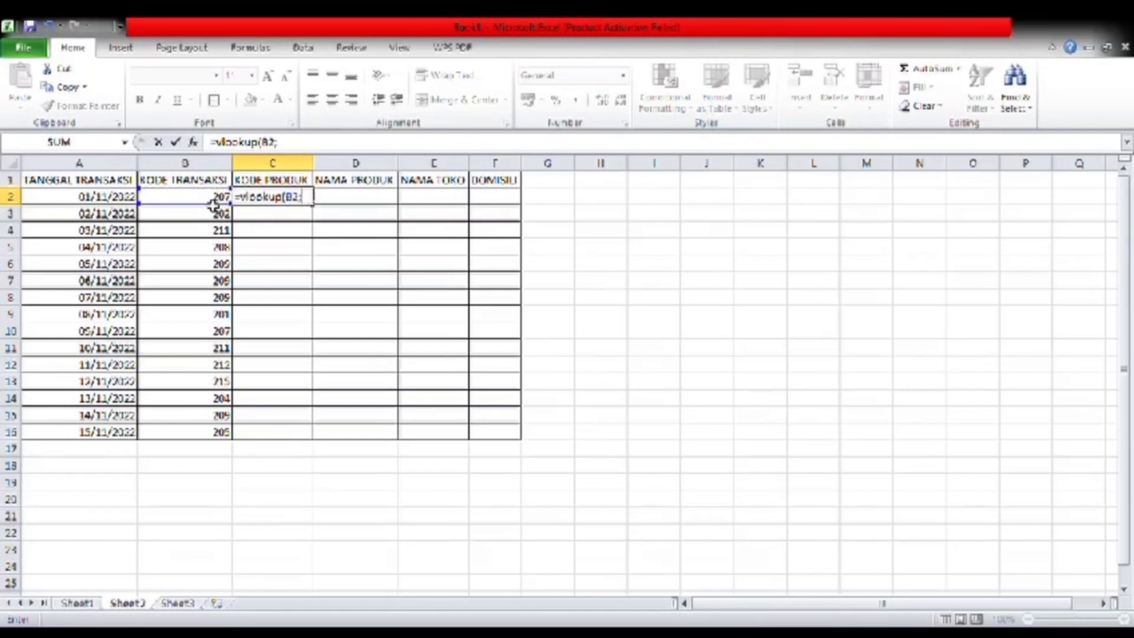
- Complete the C2 VLOOKUP formula with absolute table range Sheet1!$A$3:$D$17, column index 2 and range lookup 0
click(87, 604)
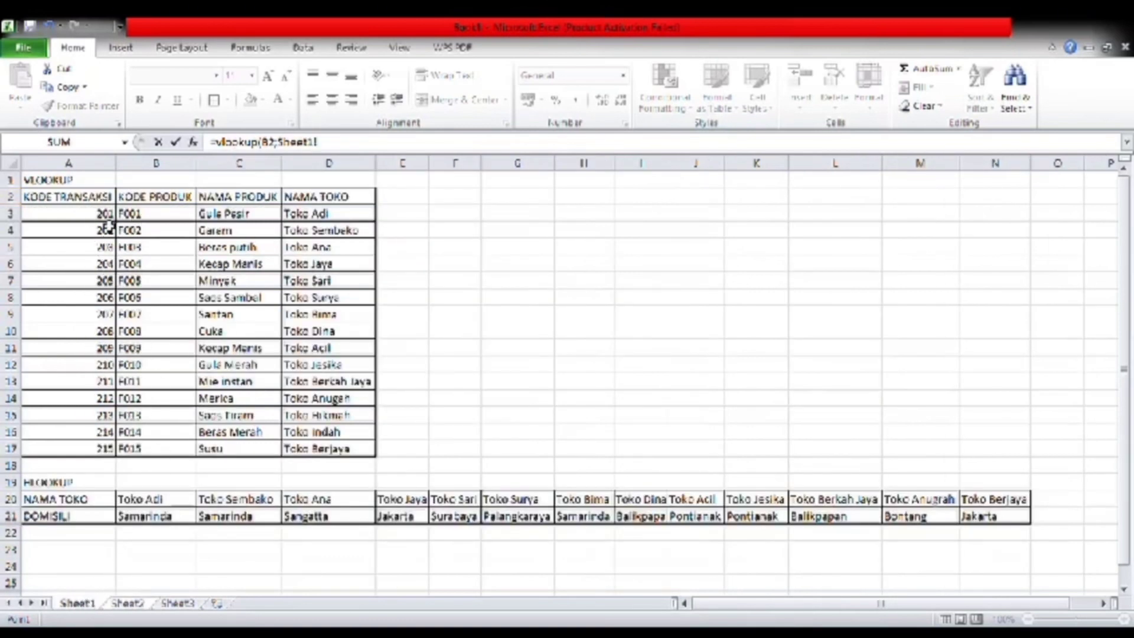
drag(60, 219, 326, 460)
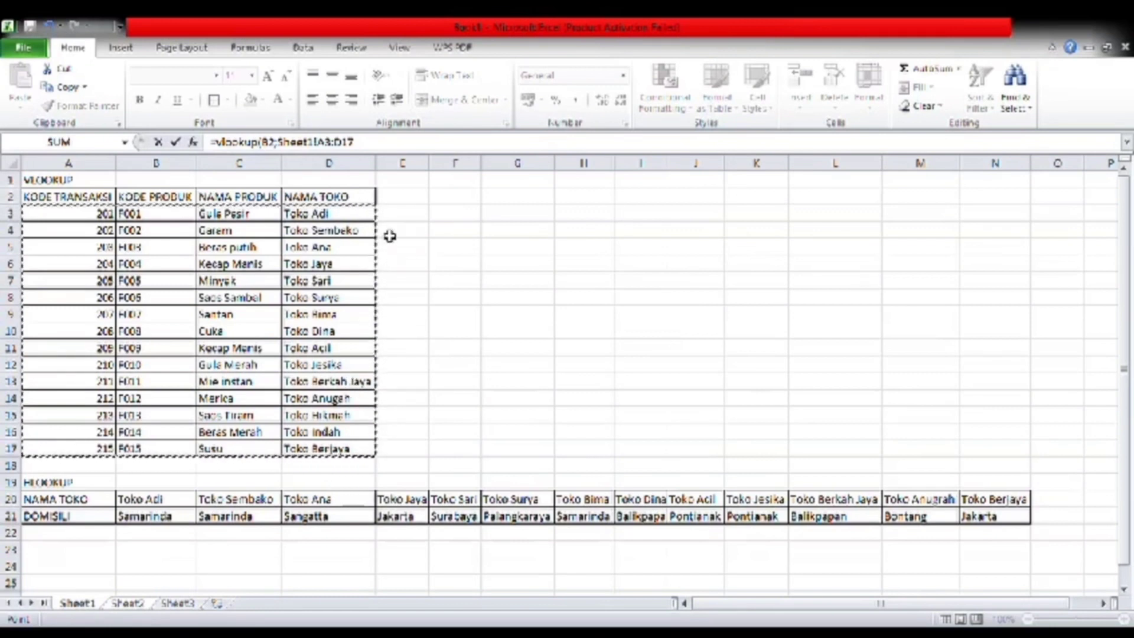
key(F4)
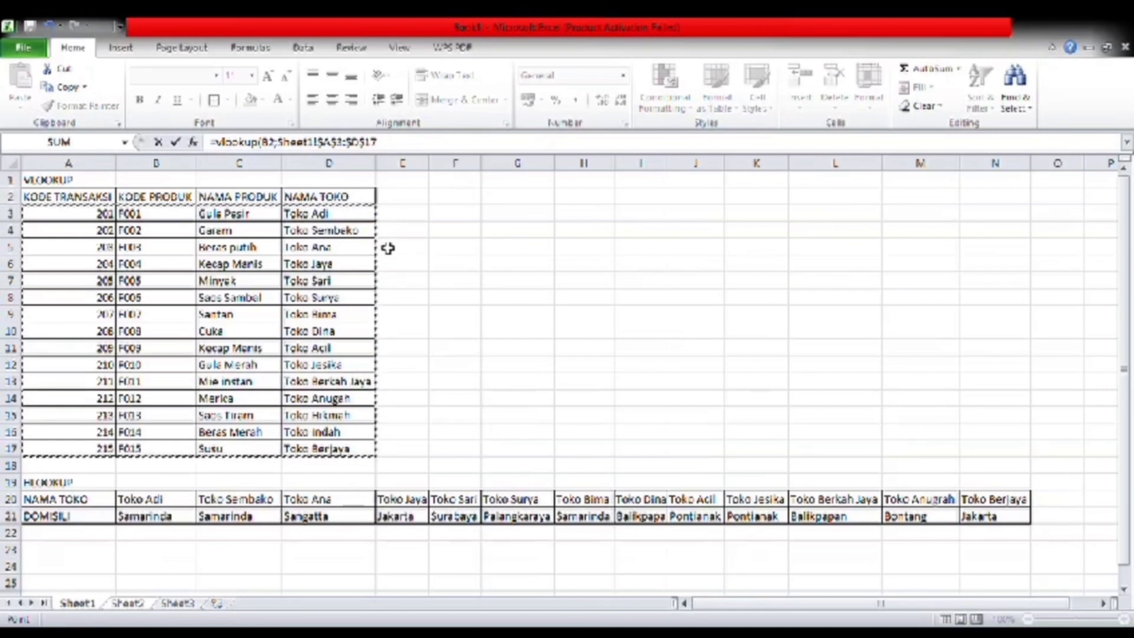
text(;2;0)
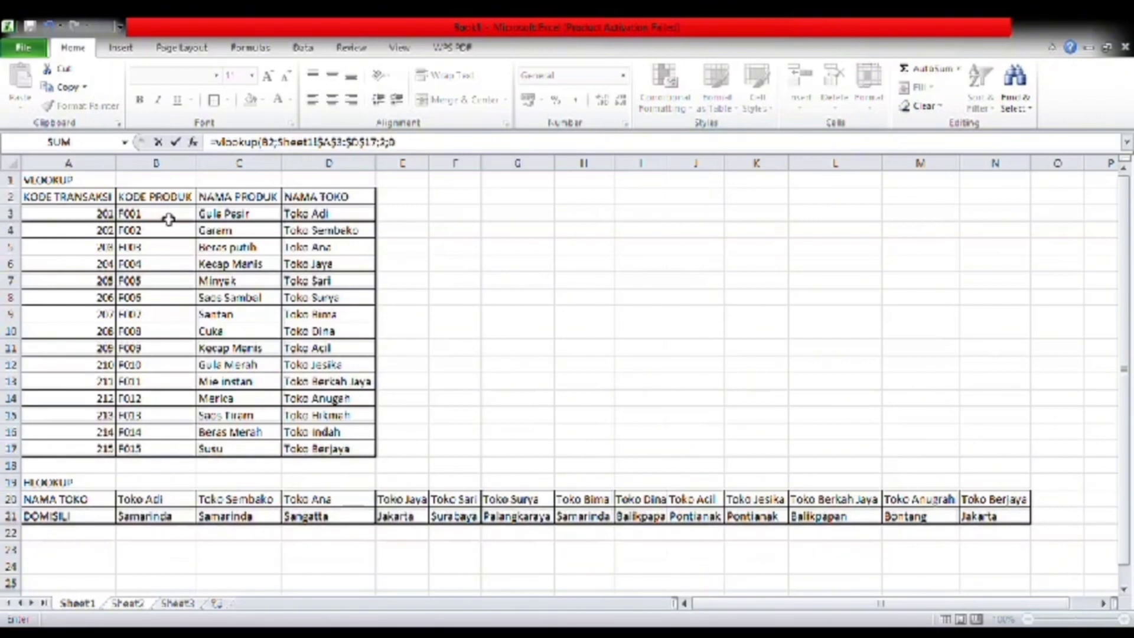
text())
key(Return)
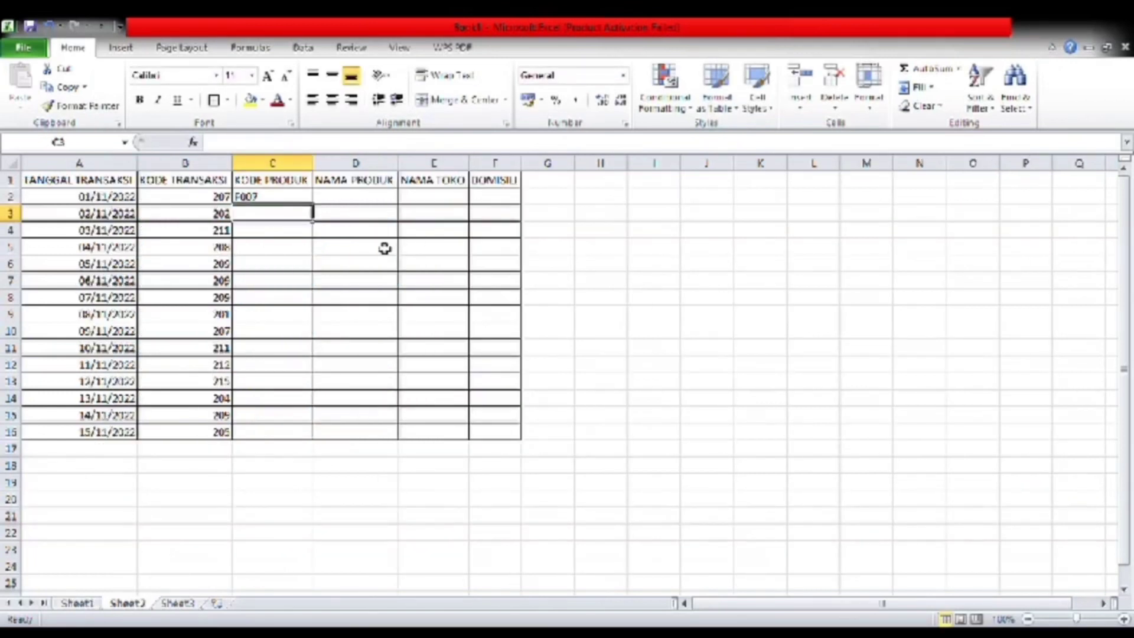
- Fill the KODE PRODUK formula from C2 down through C16 and check the lookup formulas in the filled cells
click(280, 201)
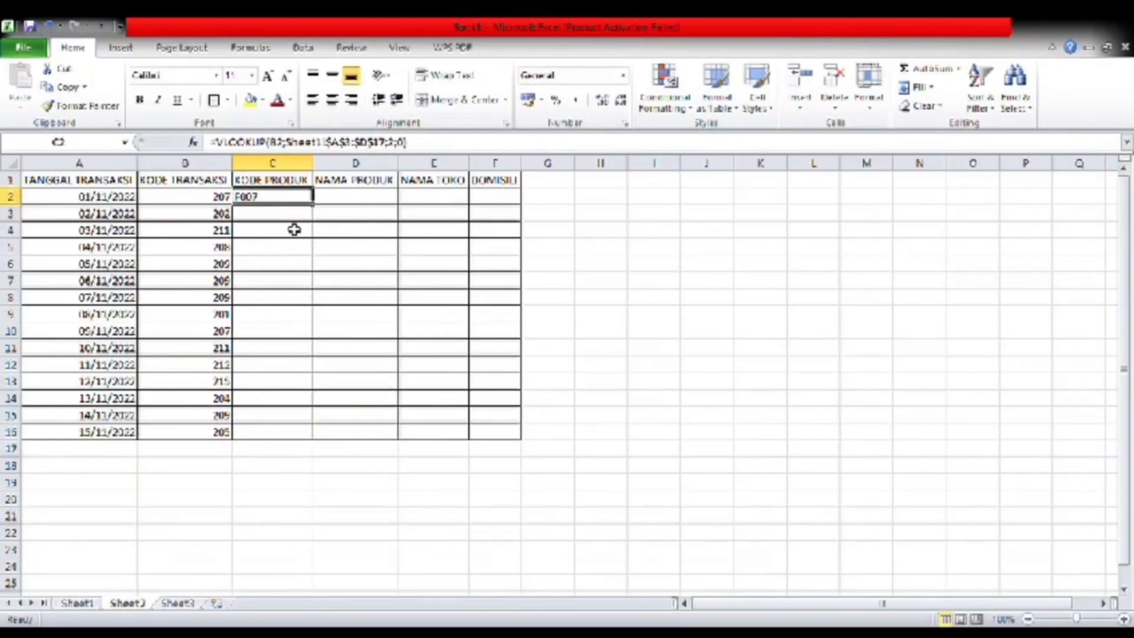
click(288, 216)
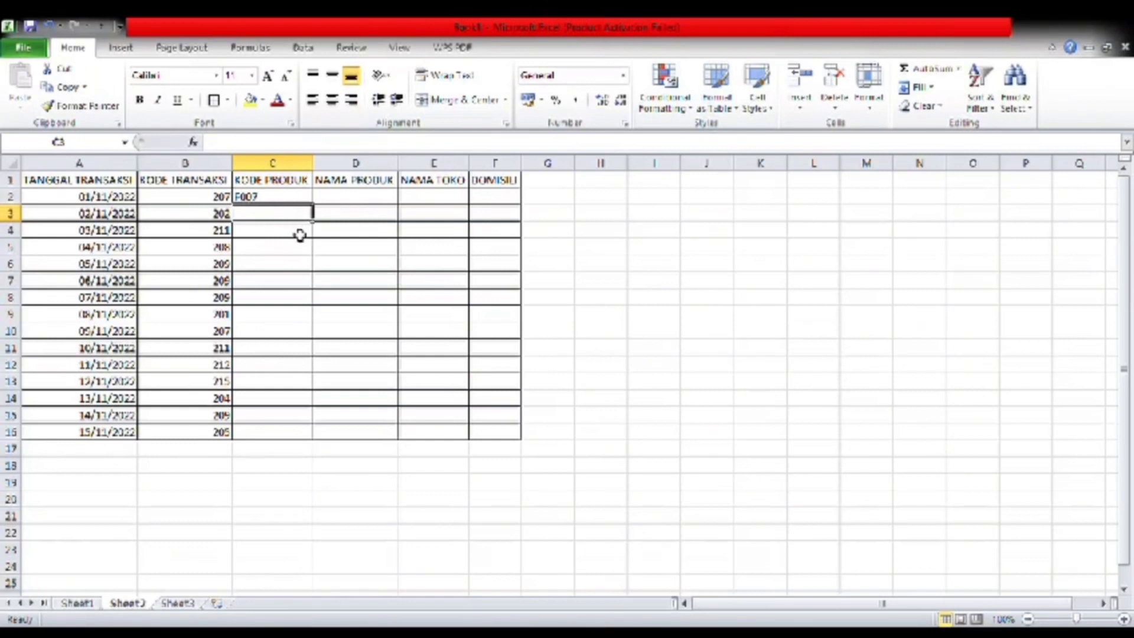
click(301, 200)
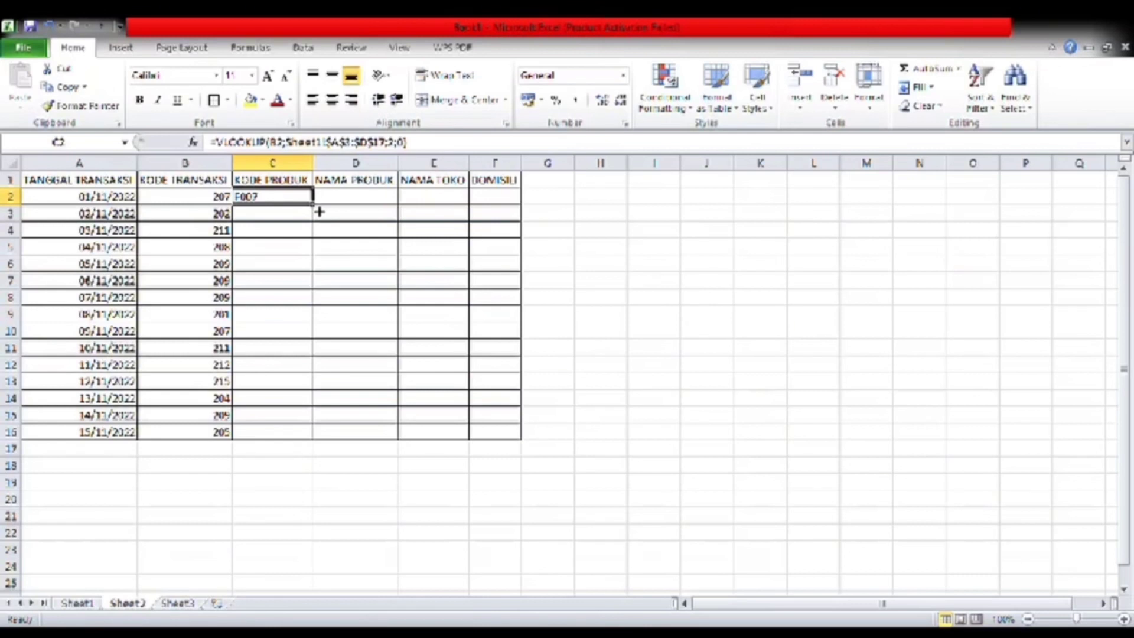
double_click(319, 212)
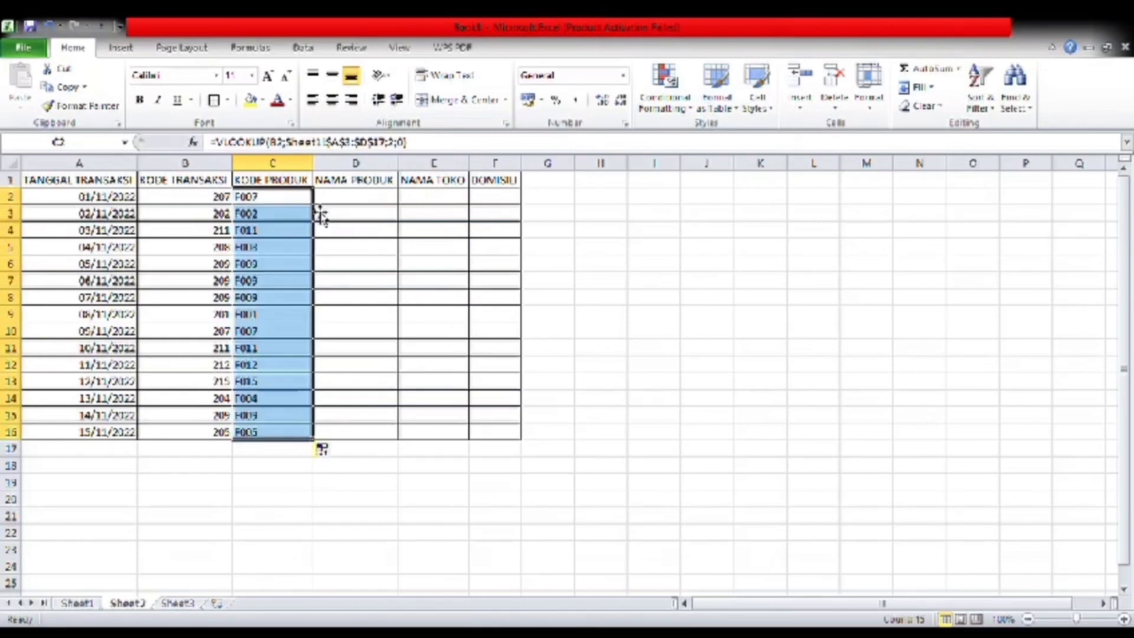
click(273, 318)
click(274, 369)
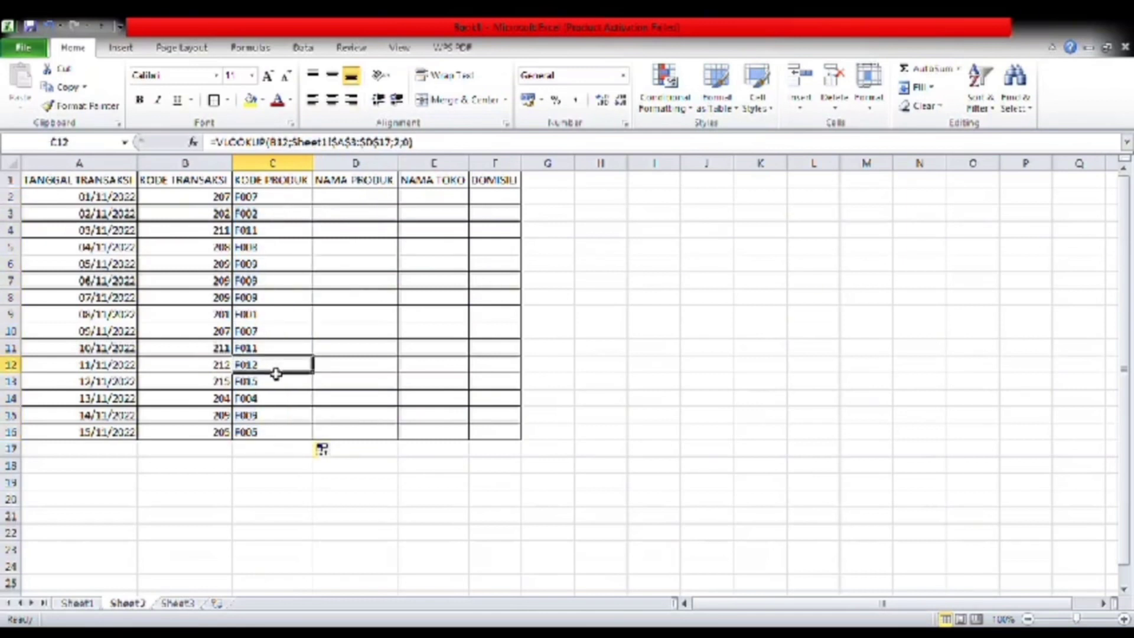
click(279, 408)
click(271, 436)
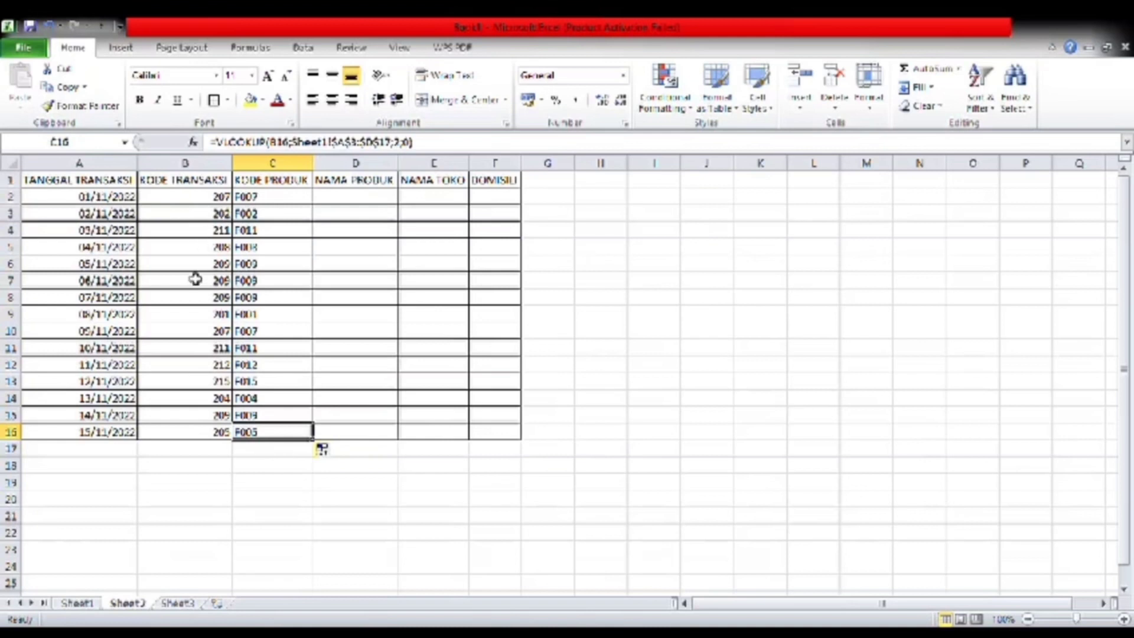
- Begin a VLOOKUP formula in cell D2 under NAMA PRODUK with B2 as the lookup value
click(347, 197)
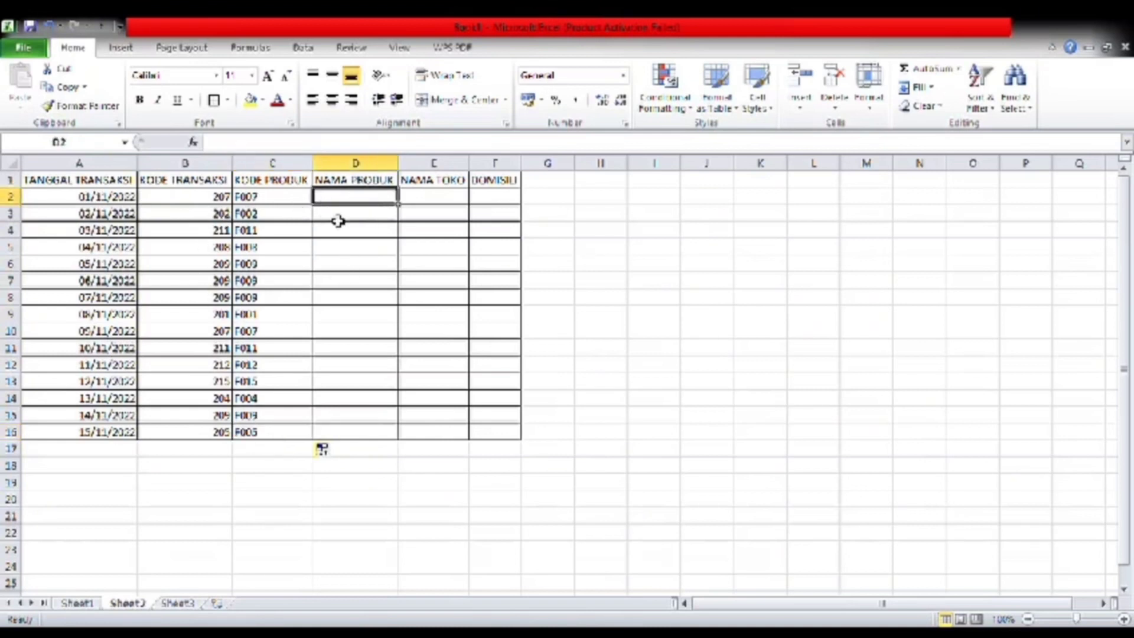
text(=)
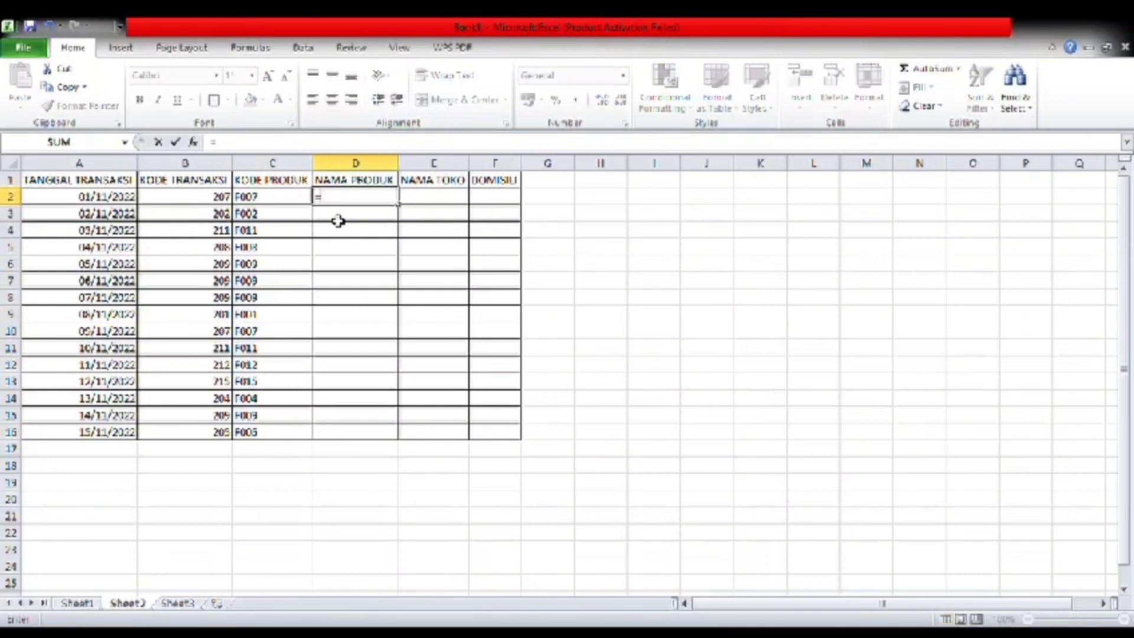
text(VLOOK)
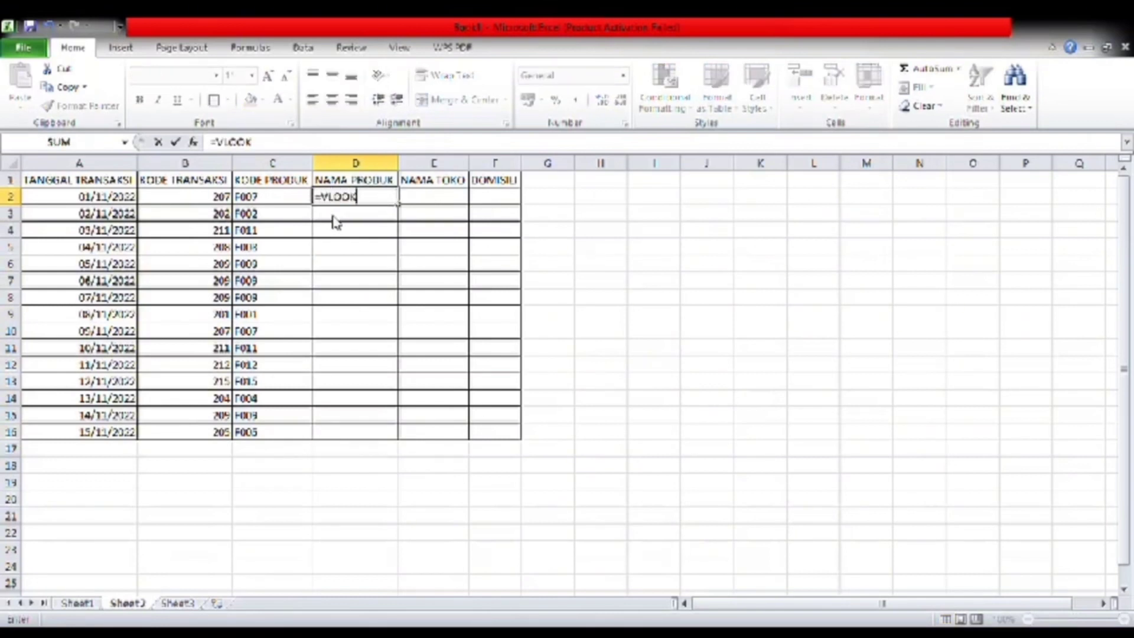
text(U)
text(UP)
click(188, 203)
text(;)
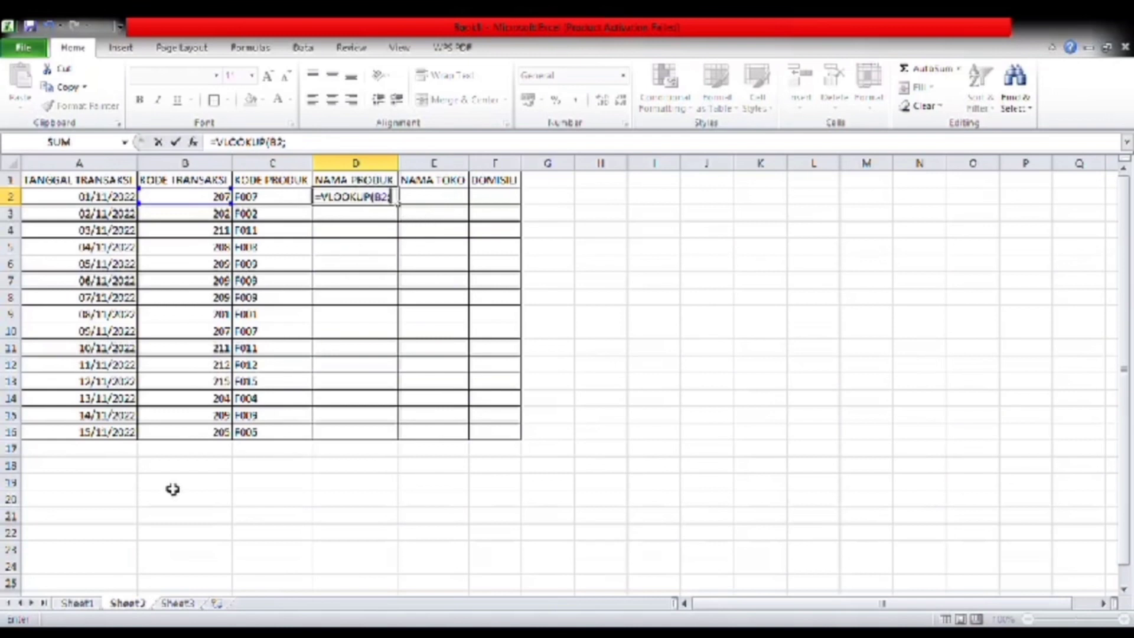
- Complete the D2 VLOOKUP with absolute range Sheet1!$A$3:$D$17, column index 3 and range lookup 0, and fill it down to D16
click(71, 604)
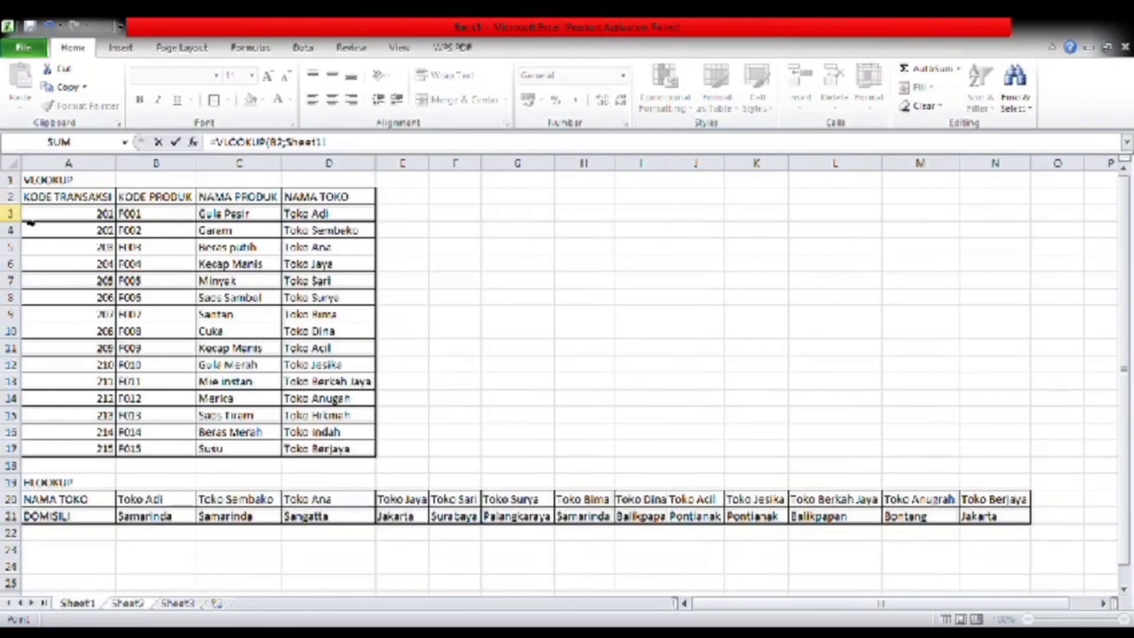
drag(70, 214, 330, 450)
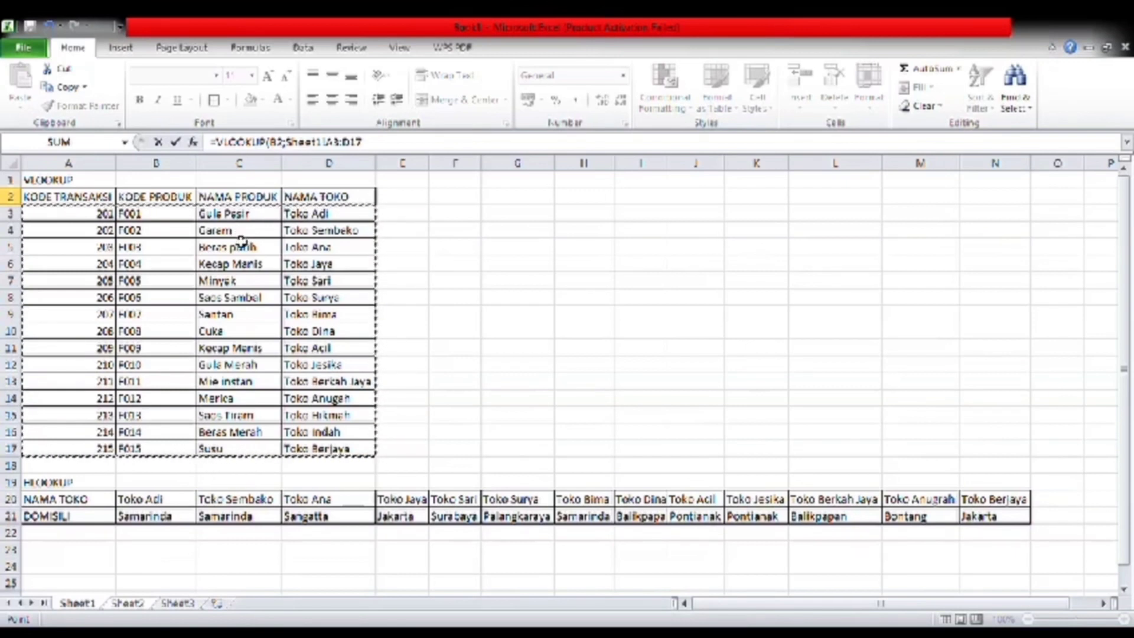
key(F4)
text(;)
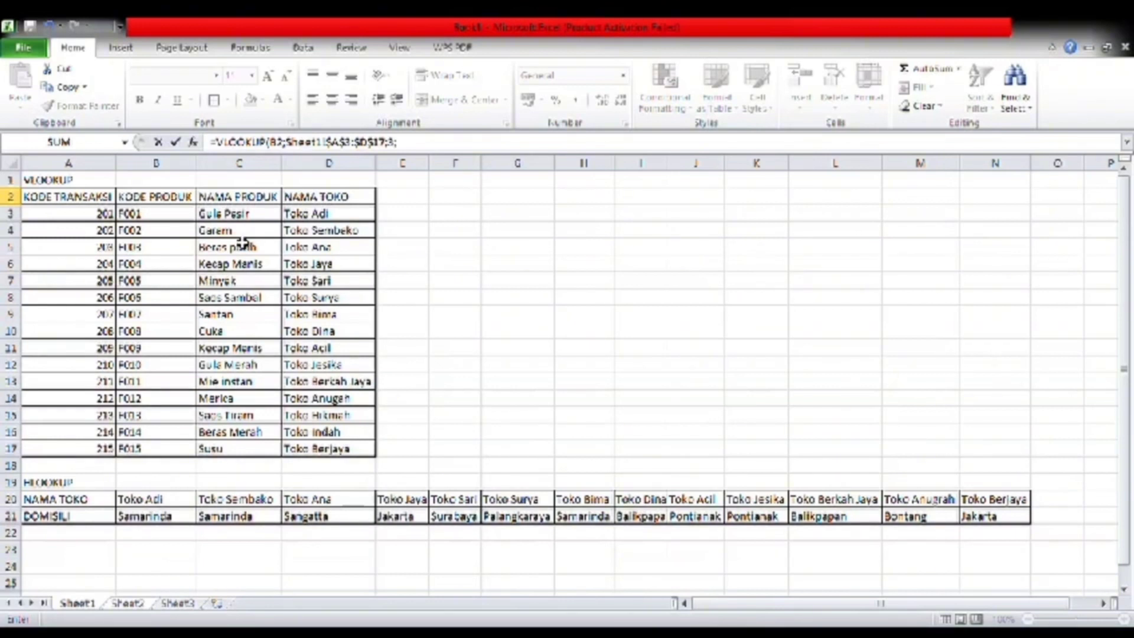
text(0))
key(Return)
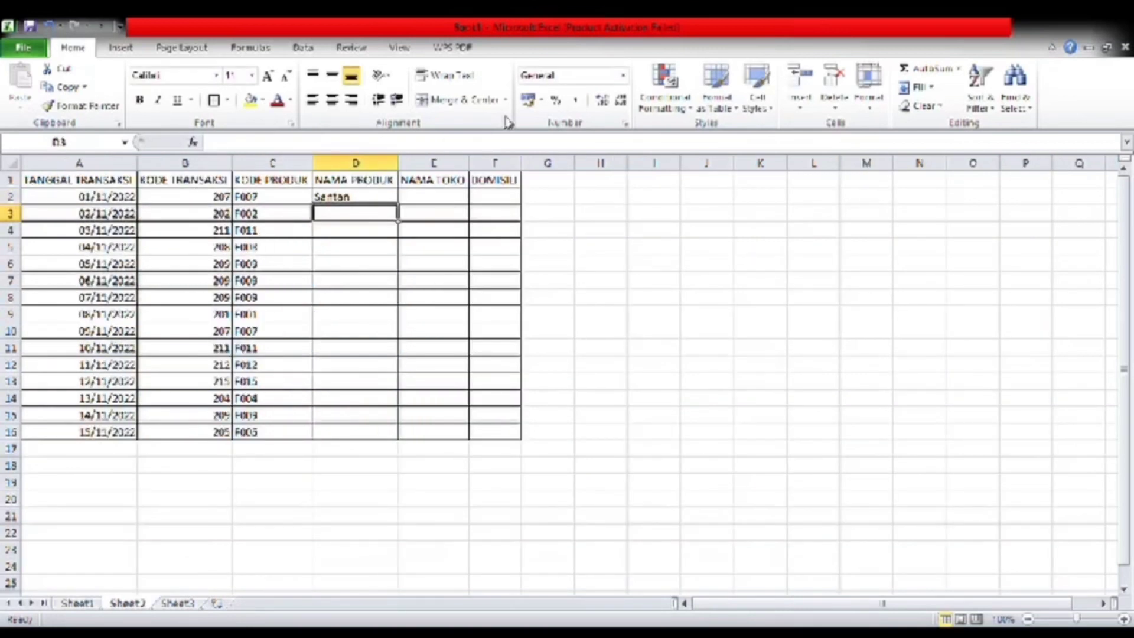
click(363, 203)
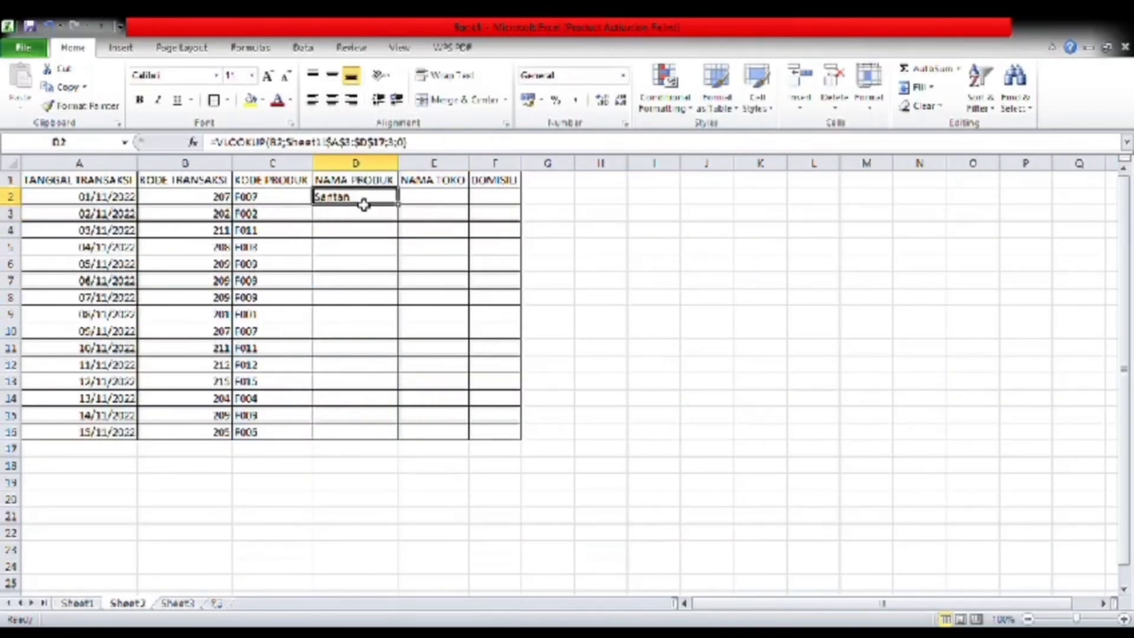
double_click(399, 205)
- Begin a VLOOKUP formula in E2 under NAMA TOKO with lookup value B2 and absolute table range Sheet1!$A$3:$D$17
click(407, 199)
text(=)
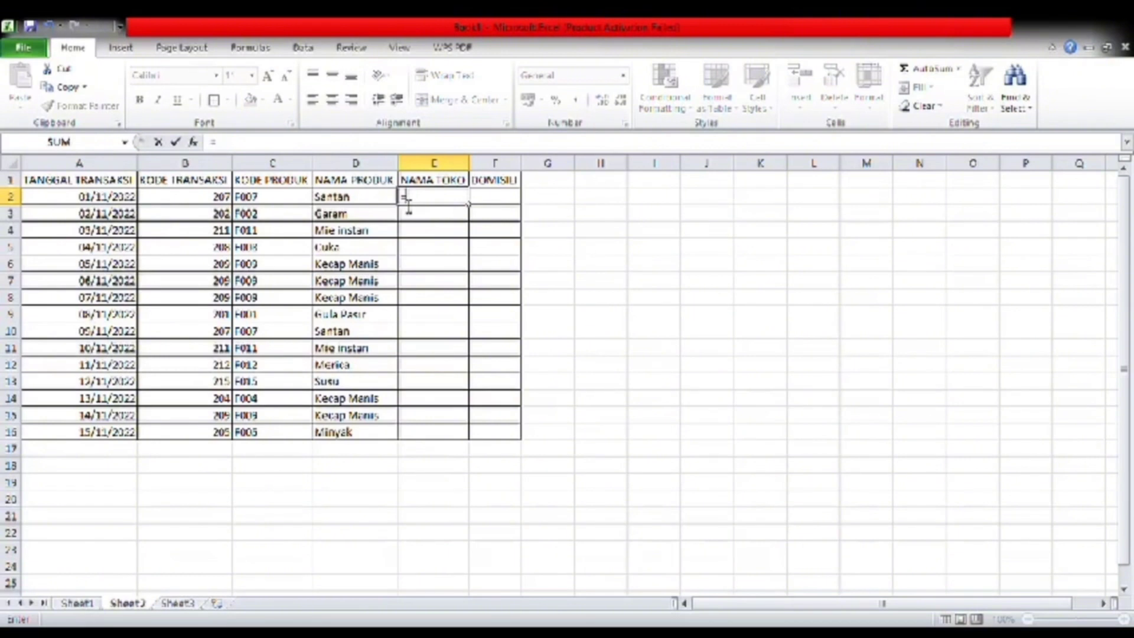
text(VLOOKUP()
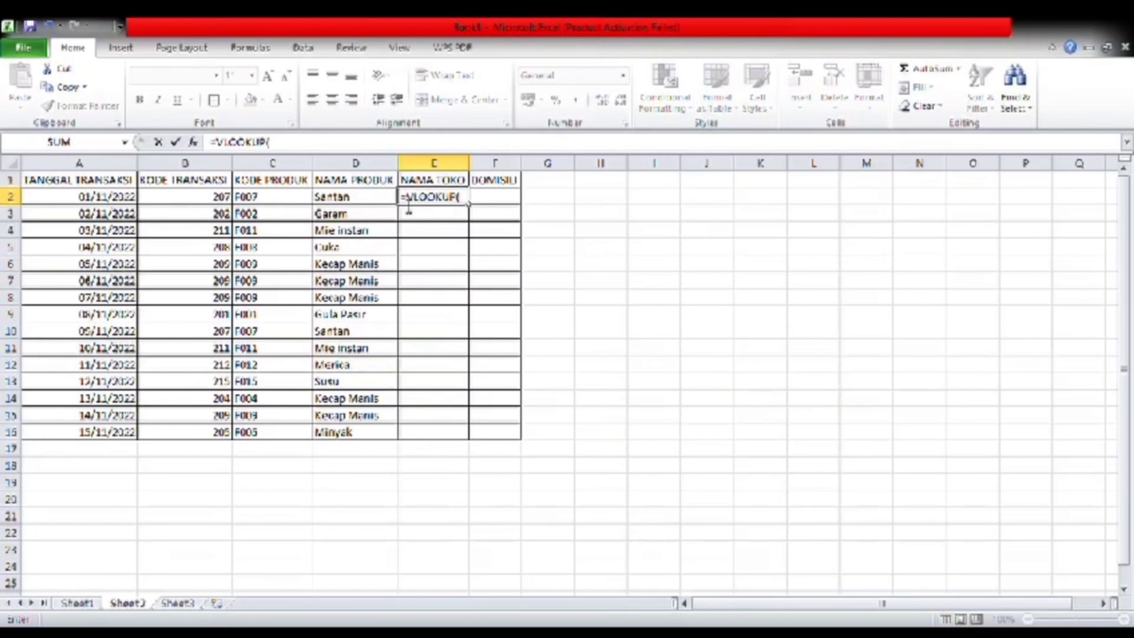
click(196, 201)
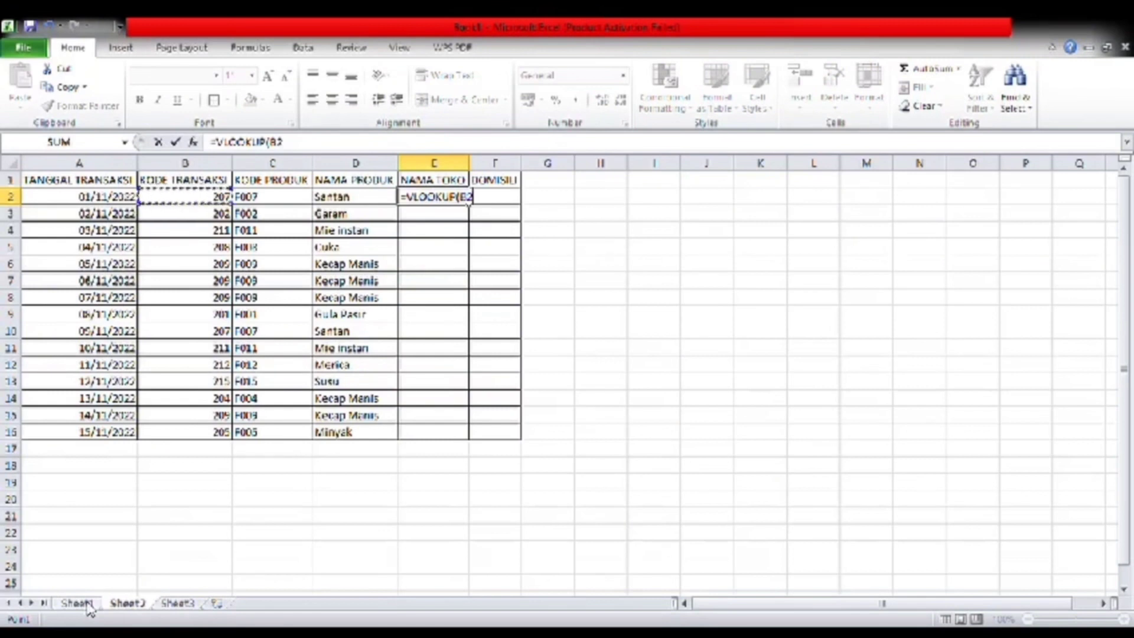
text(;)
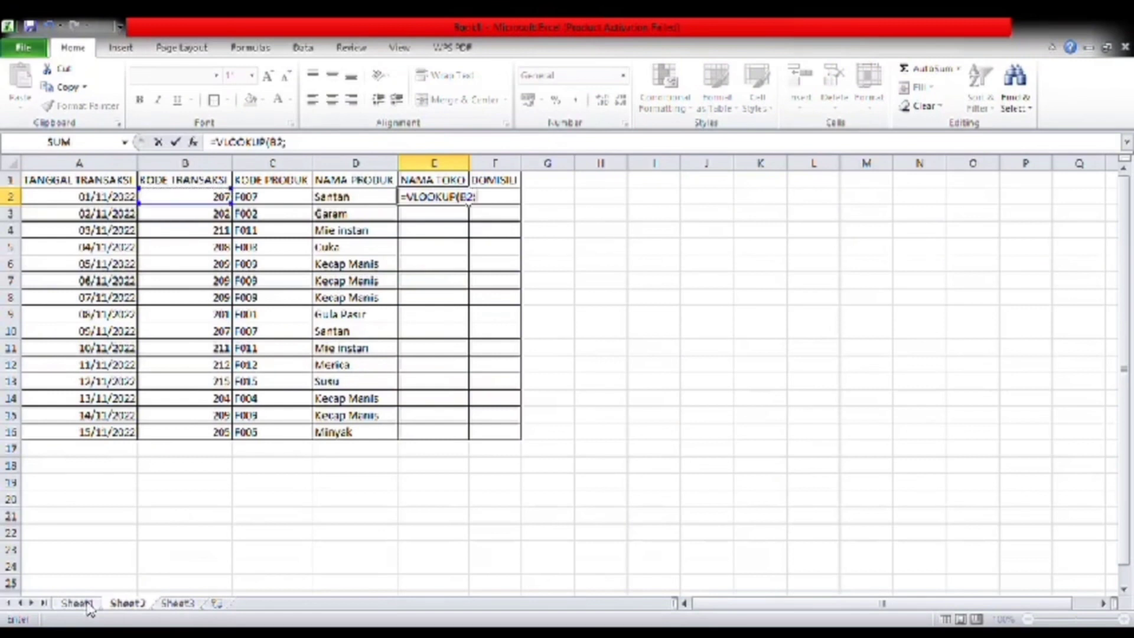
click(76, 603)
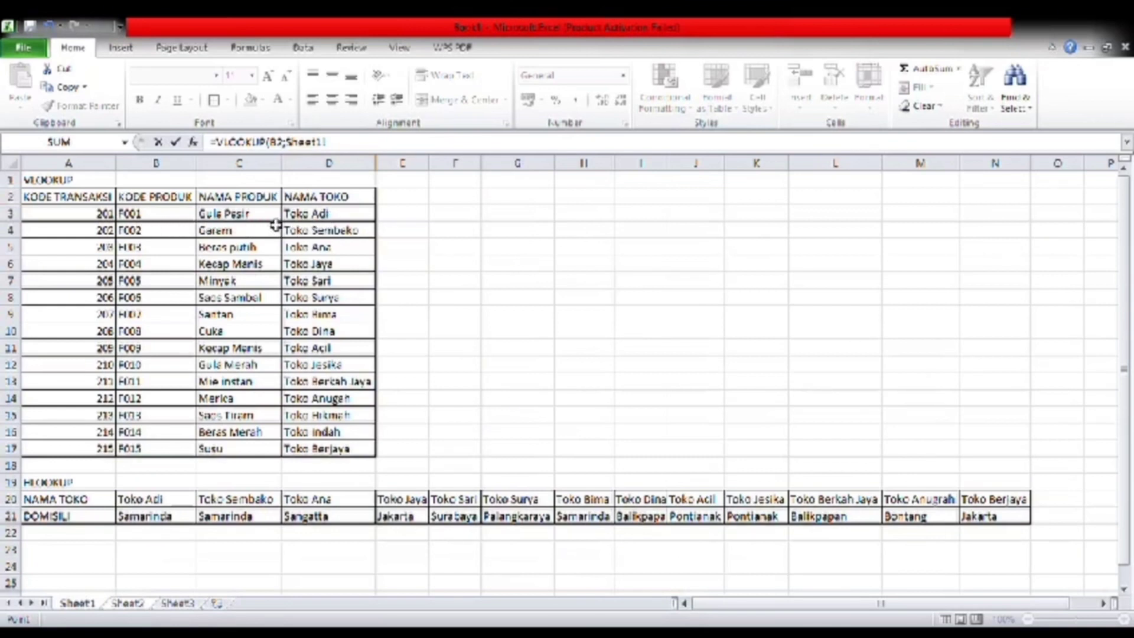
drag(105, 223, 370, 463)
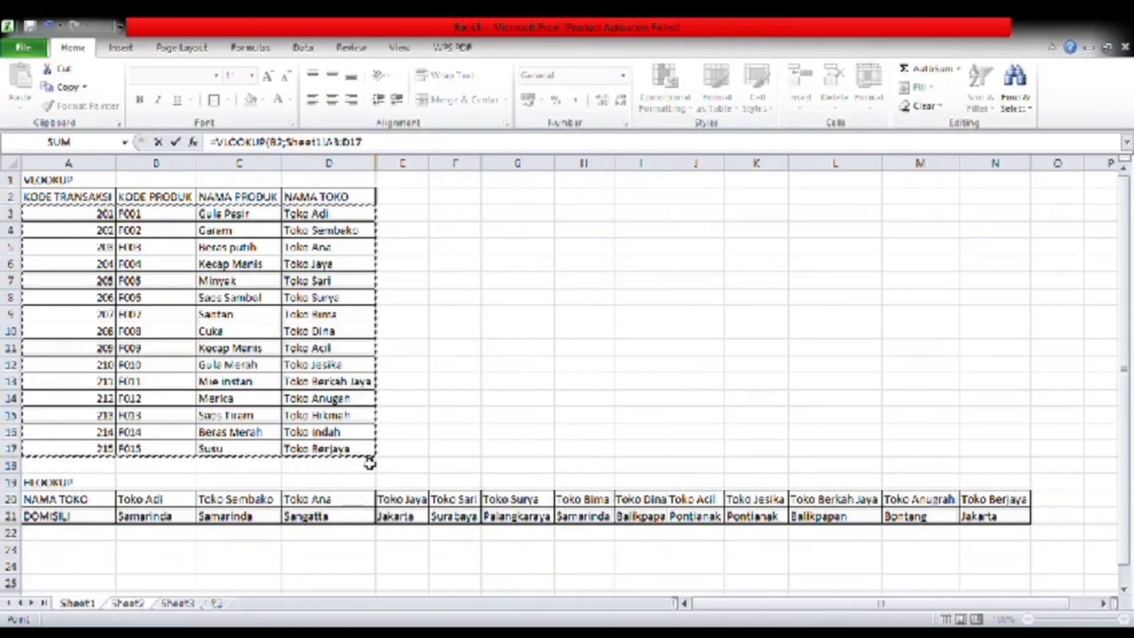
key(F4)
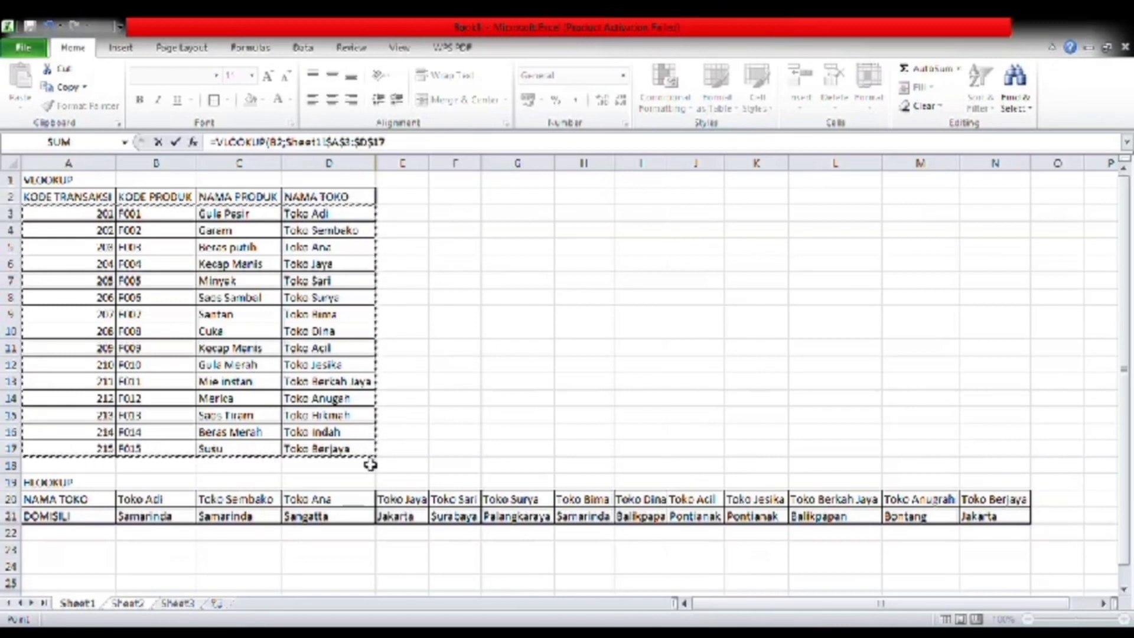
text(;)
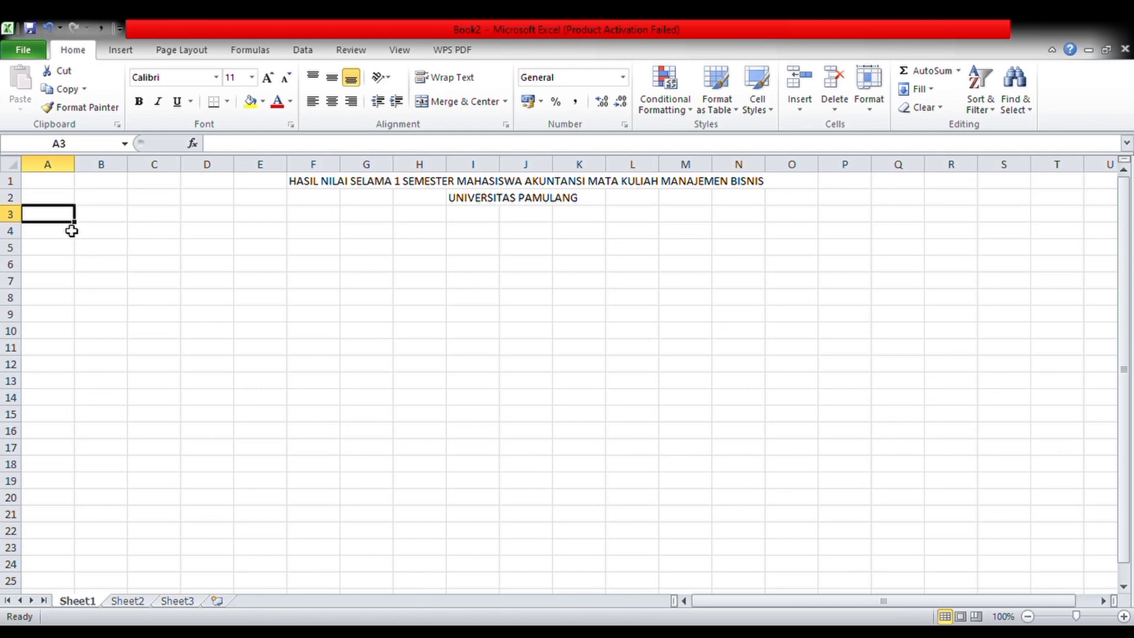
- Enter the heading NAMA in cell A3 of Book2 and merge and center it across A3:A4
text(NAMA)
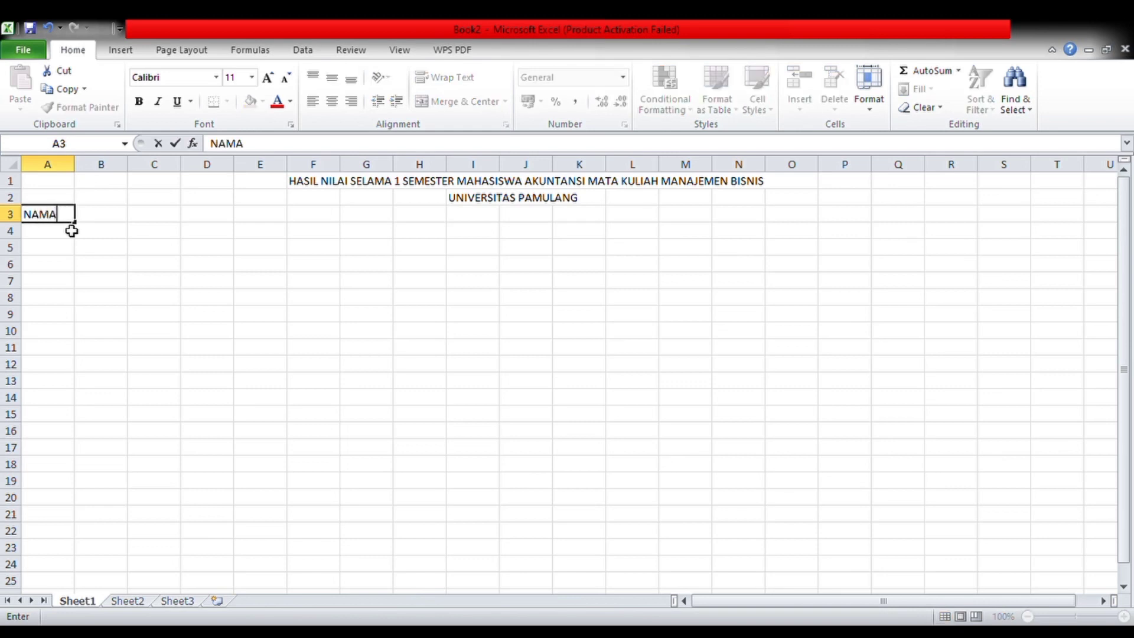
drag(65, 215, 69, 242)
drag(70, 219, 72, 234)
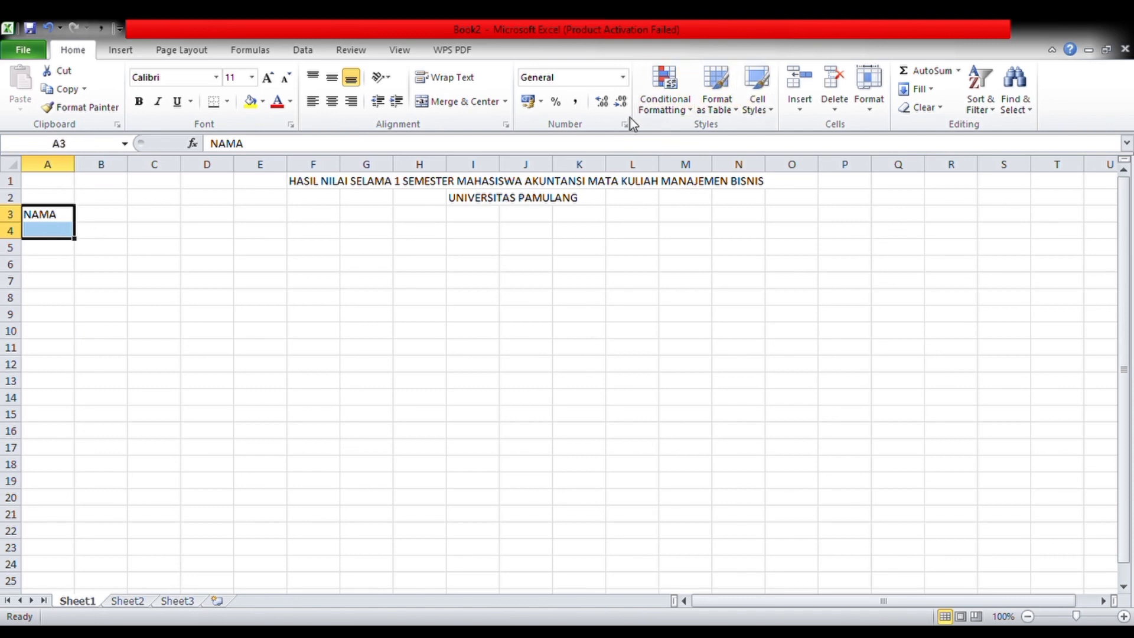
click(462, 110)
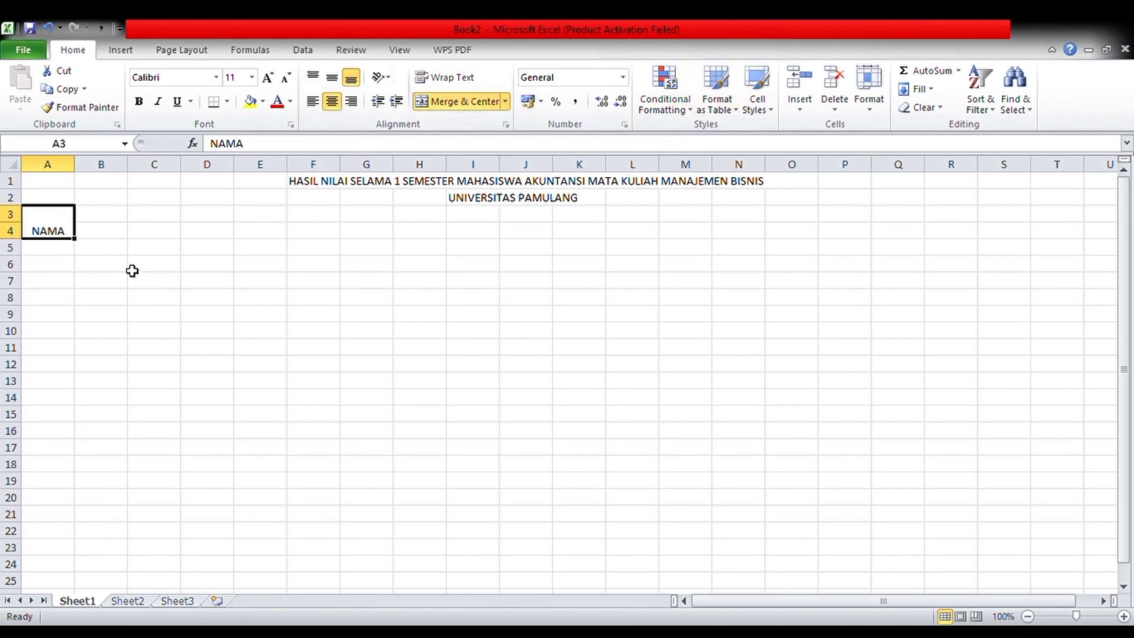
- Enter the first student's name in cell A5 under the NAMA heading
click(52, 251)
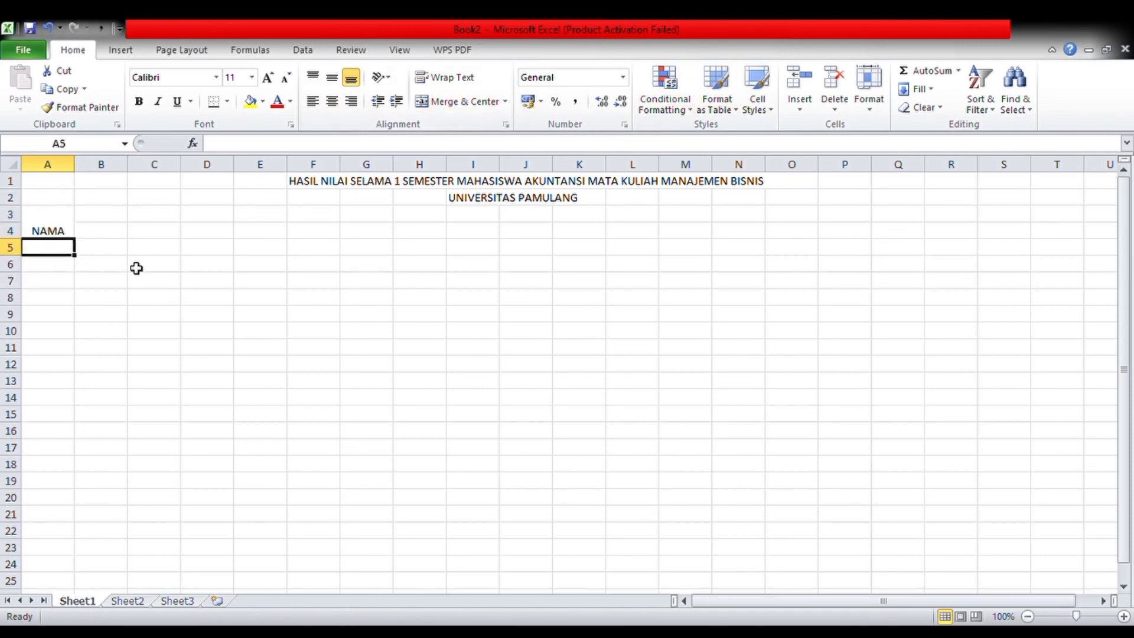
text(ROA)
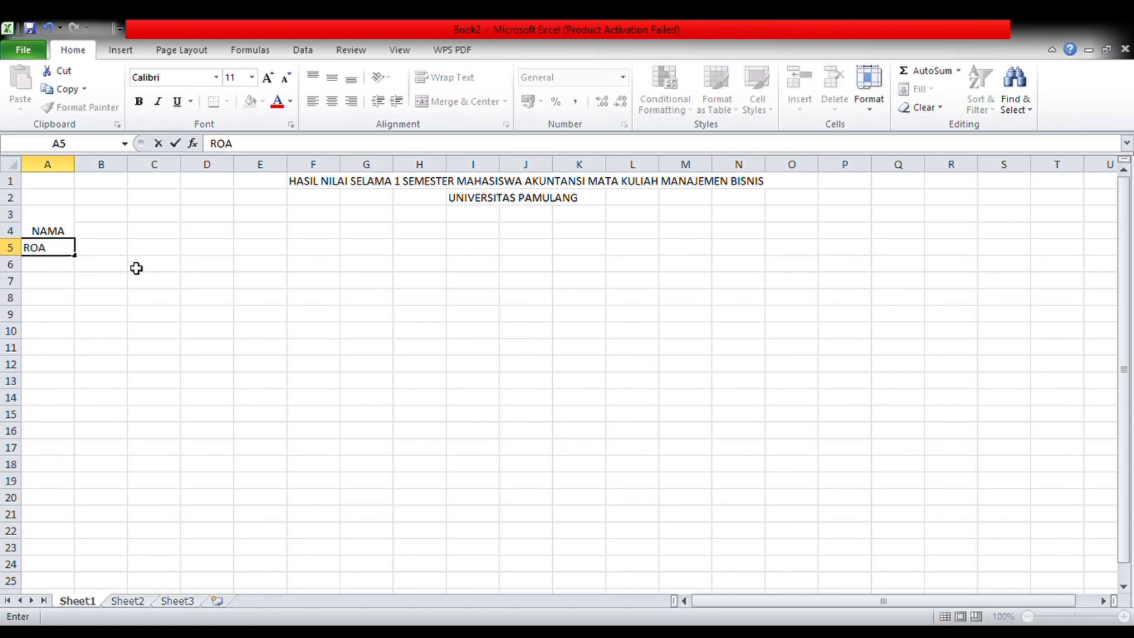
key(BackSpace)
key(BackSpace)
text(Rolan)
key(Return)
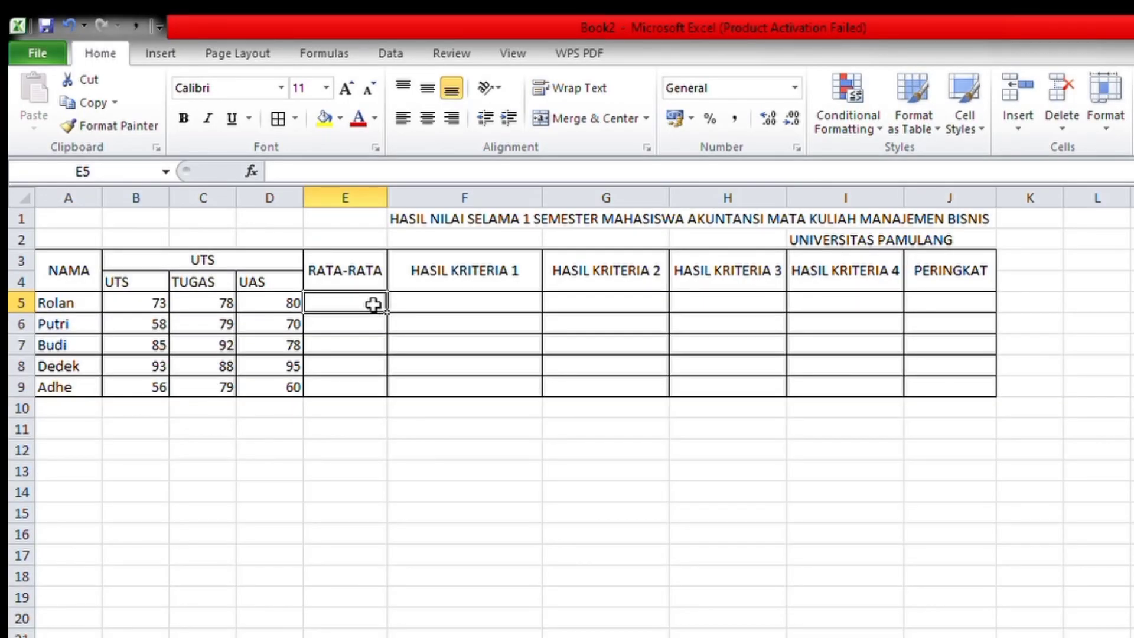
- Calculate RATA-RATA in E5 with =AVERAGE(B5;C5;D5) and fill the formula down to E9
text(=AVERAG)
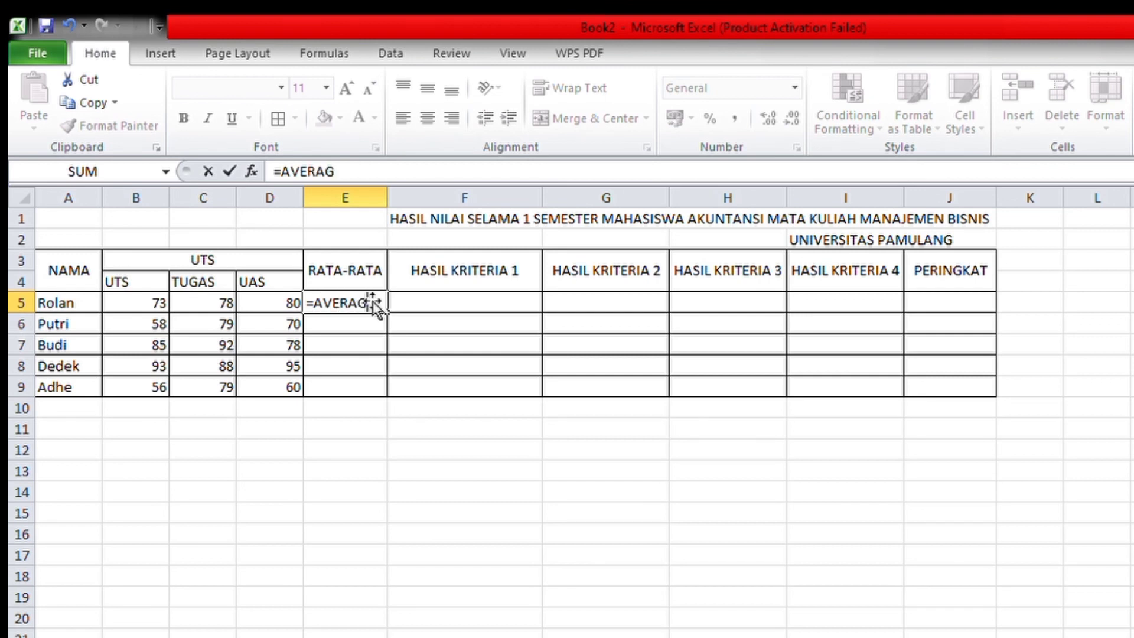
text(E()
click(156, 307)
text(;)
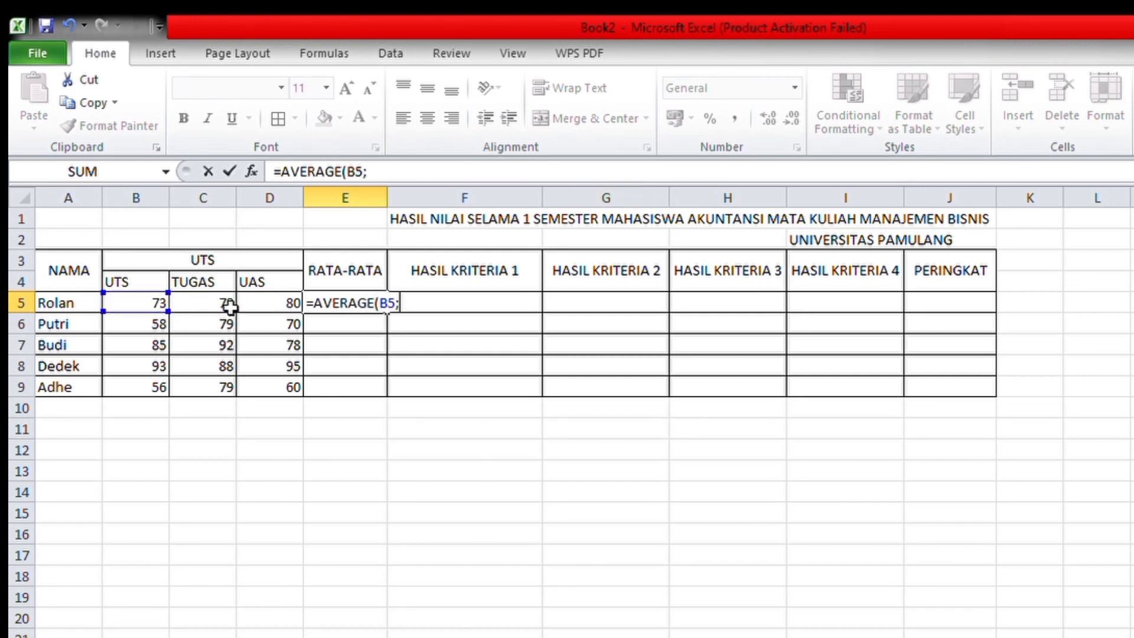
click(230, 302)
text(;)
click(262, 312)
text())
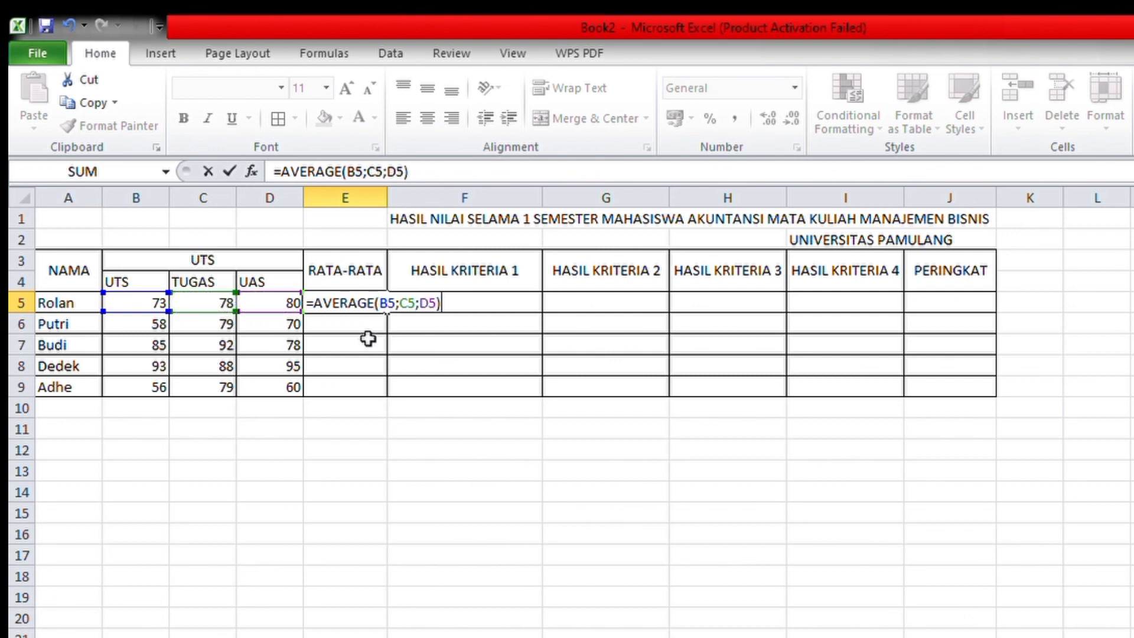
key(Return)
click(367, 309)
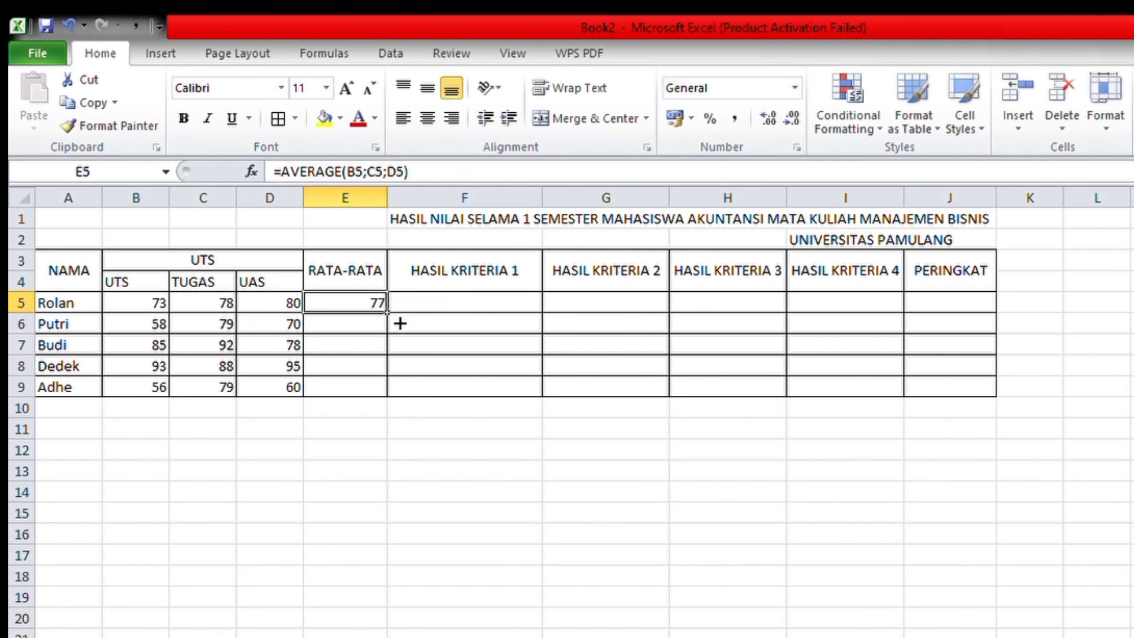
double_click(387, 314)
- Enter =IF(E5>=75;"LULUS";"TIDAK LULUS") in F5 under HASIL KRITERIA 1 and fill the formula down to F9
click(414, 313)
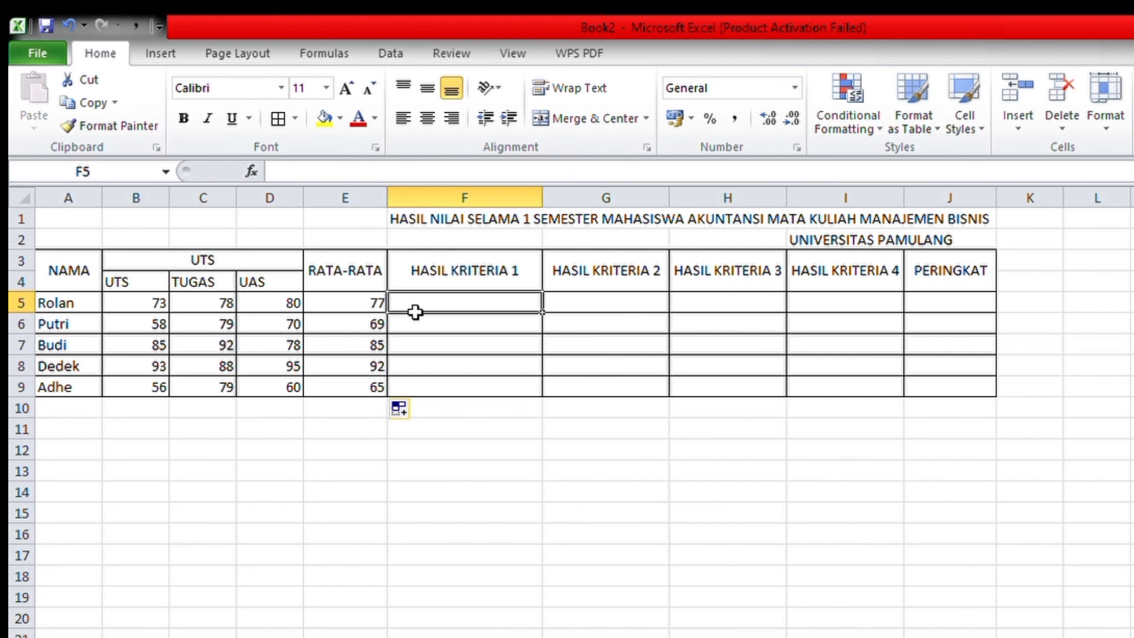
text(=IF()
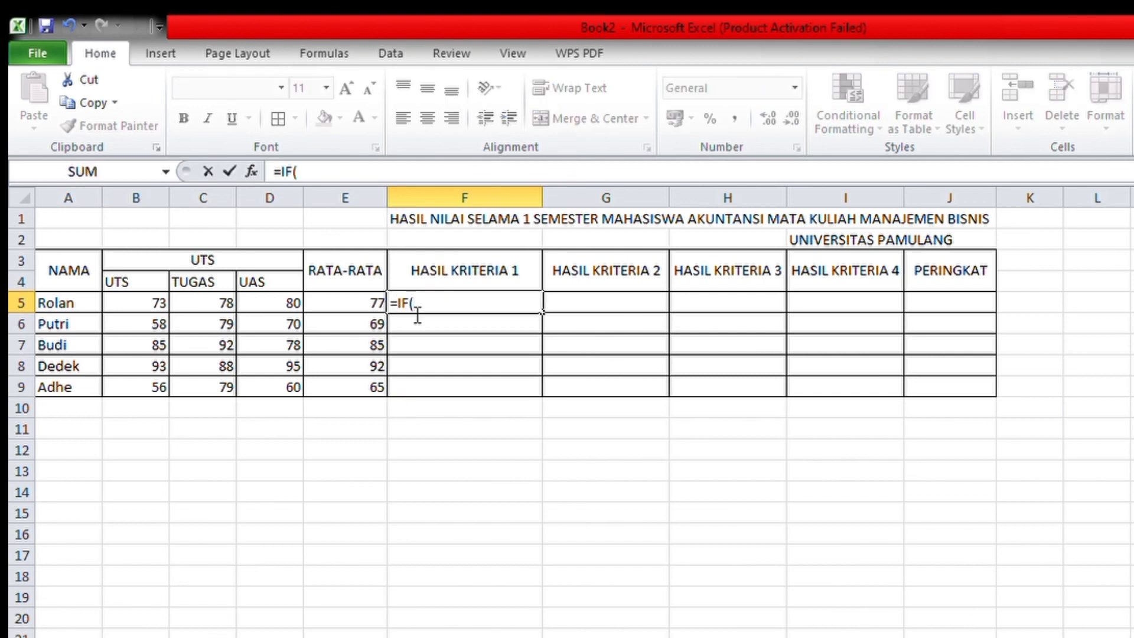
click(367, 308)
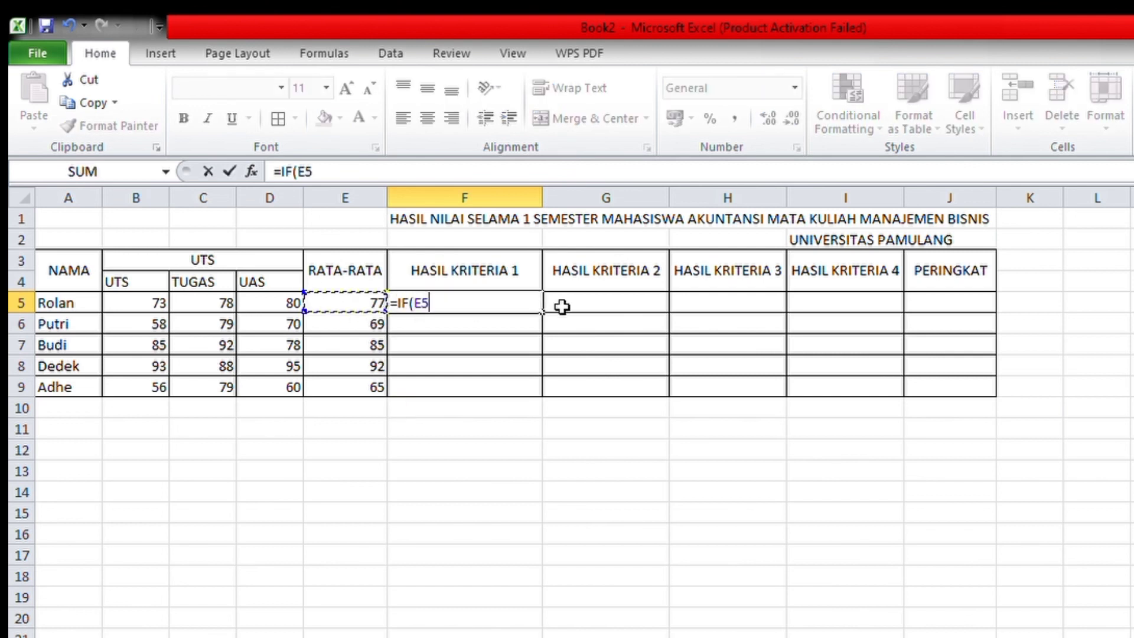
text(;)
text(>)
text(=75:)
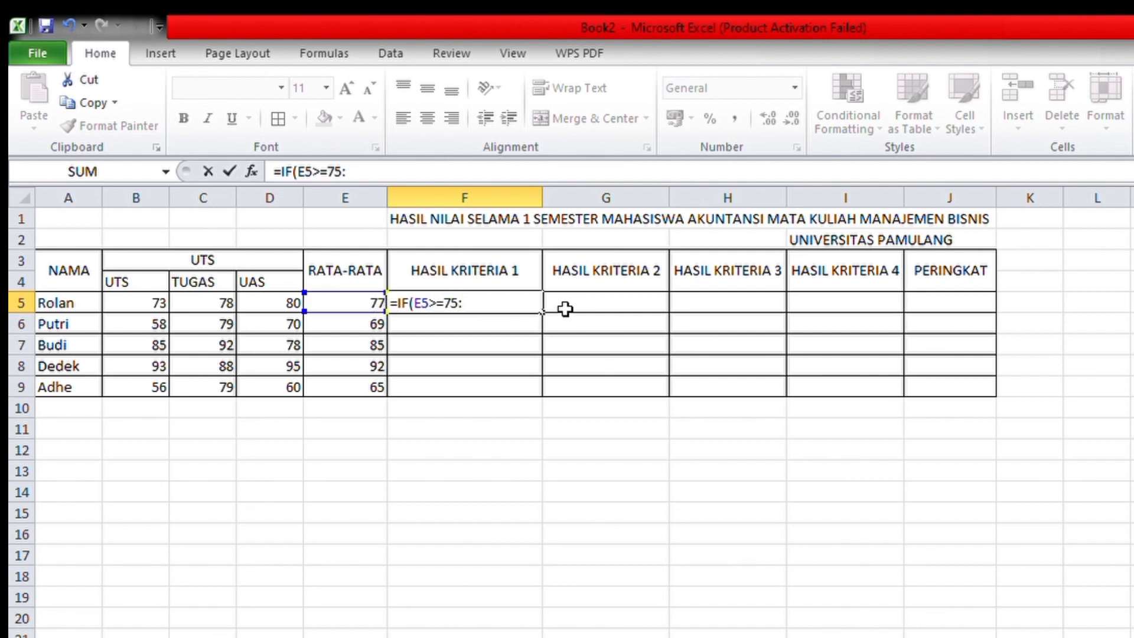
key(BackSpace)
text(;"LULUS)
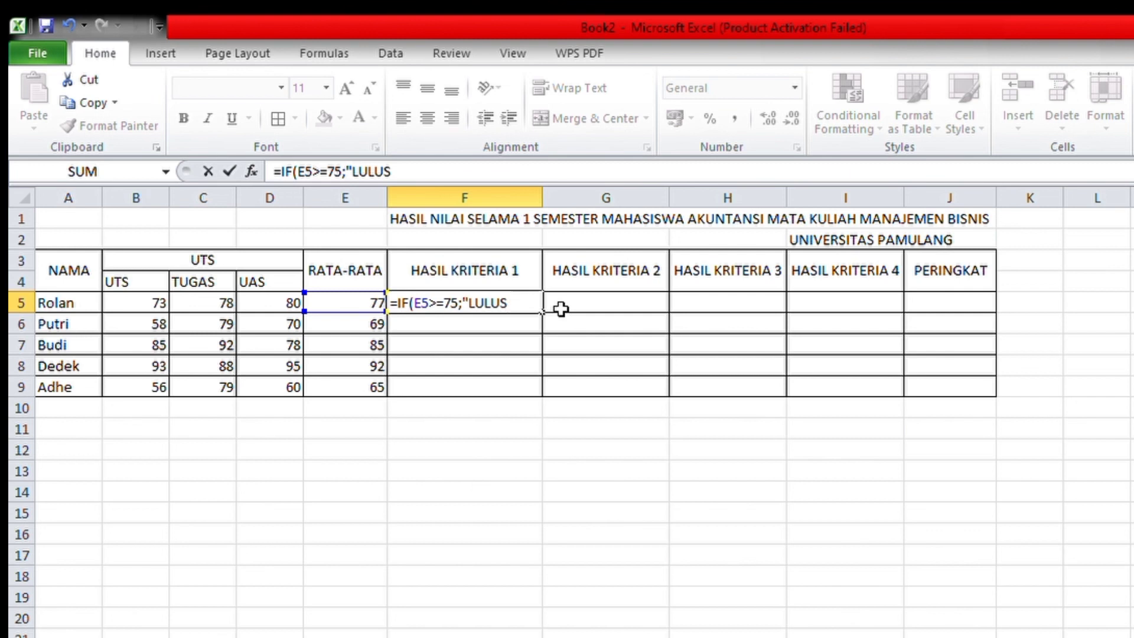
text(";"TIDAK LULUS)
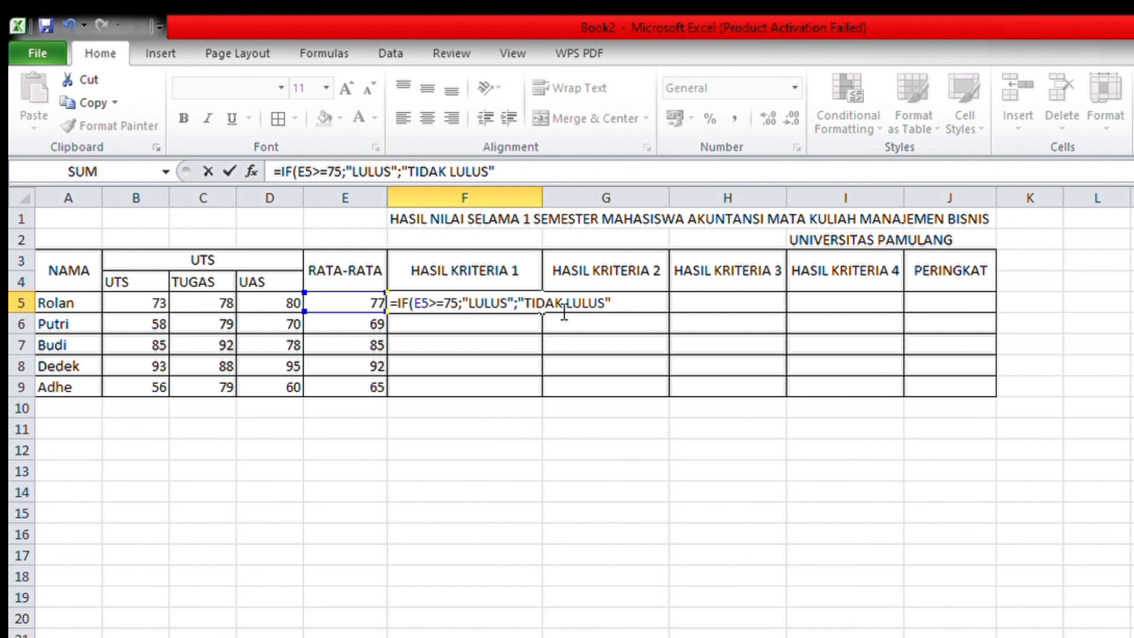
text("))
key(Return)
click(514, 309)
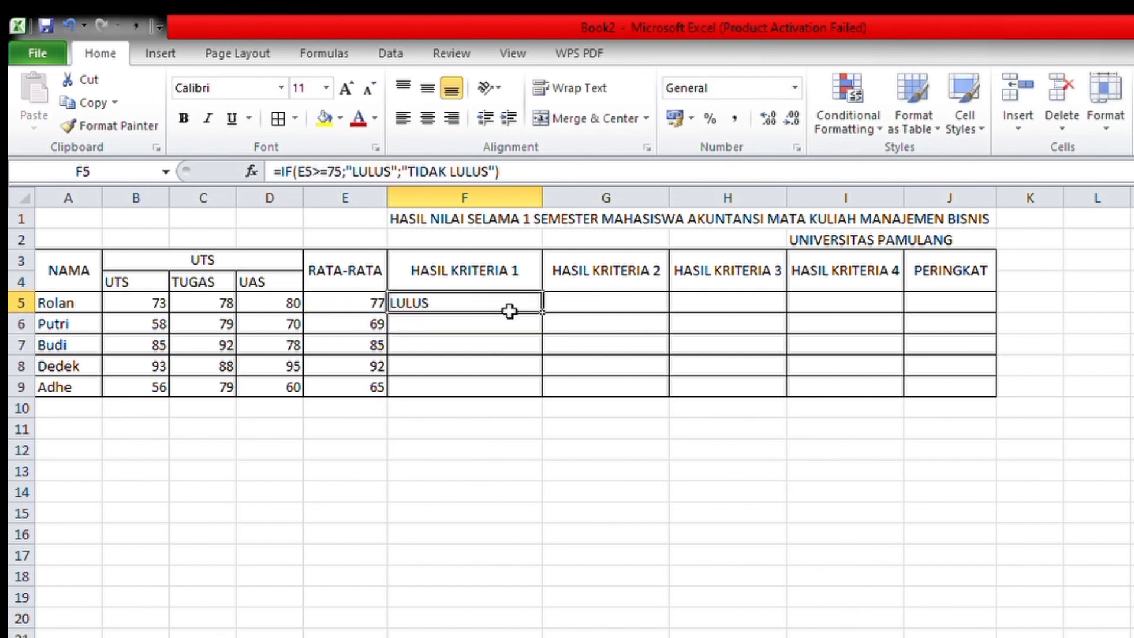
double_click(542, 312)
- Begin an IF formula in G5 under HASIL KRITERIA 2 with the condition AND(B5>=75;C5>=75;D5>=75)
click(569, 306)
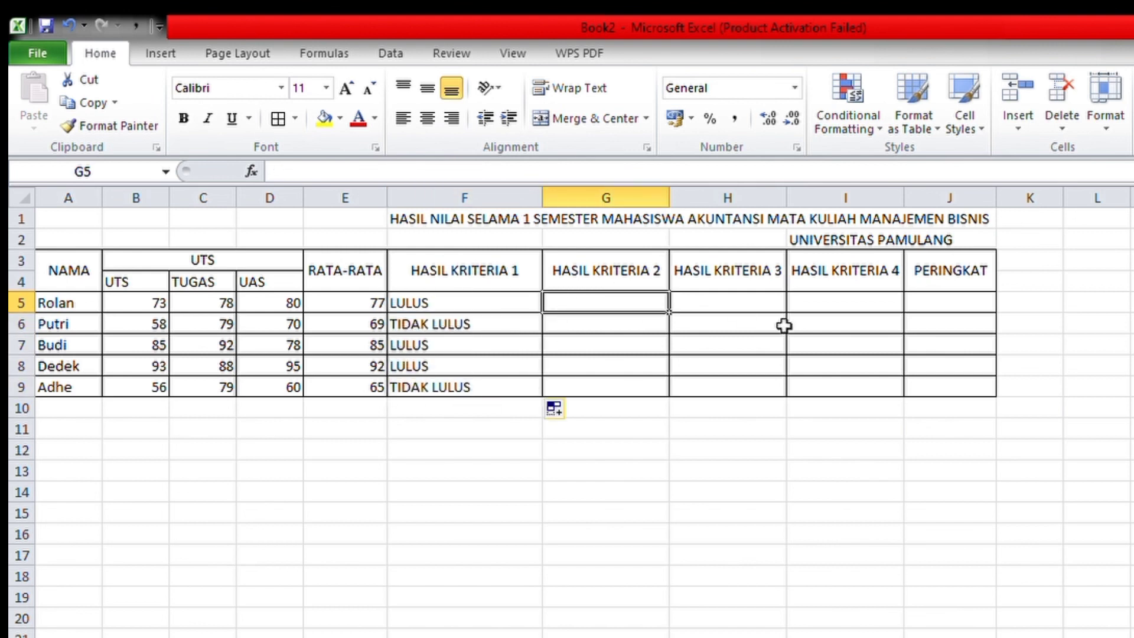
text(=IF)
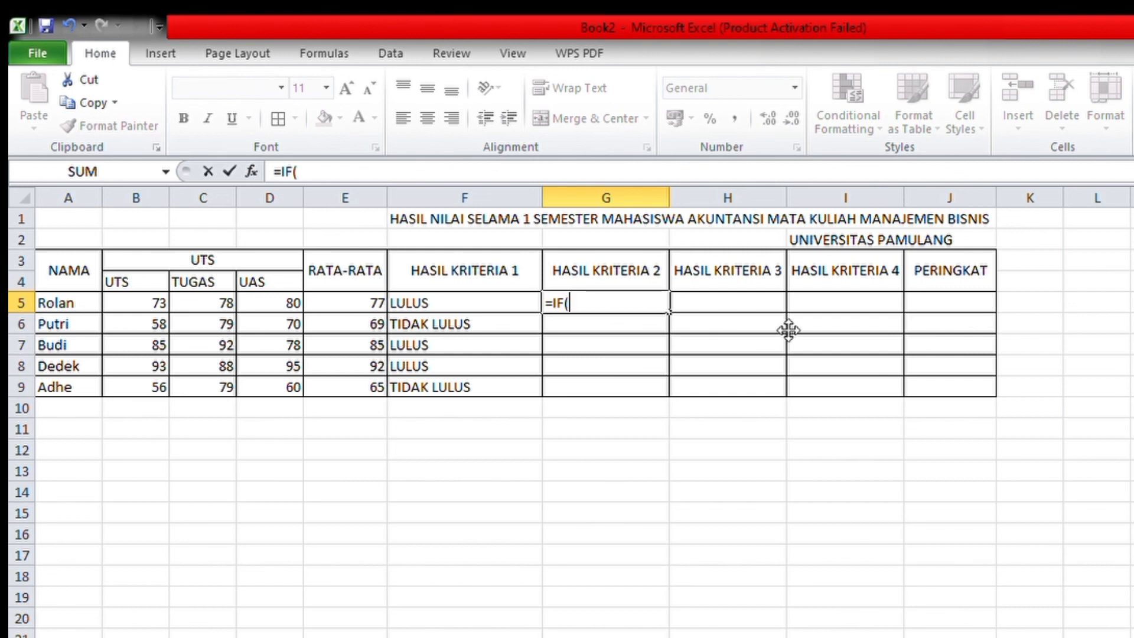
text((AND()
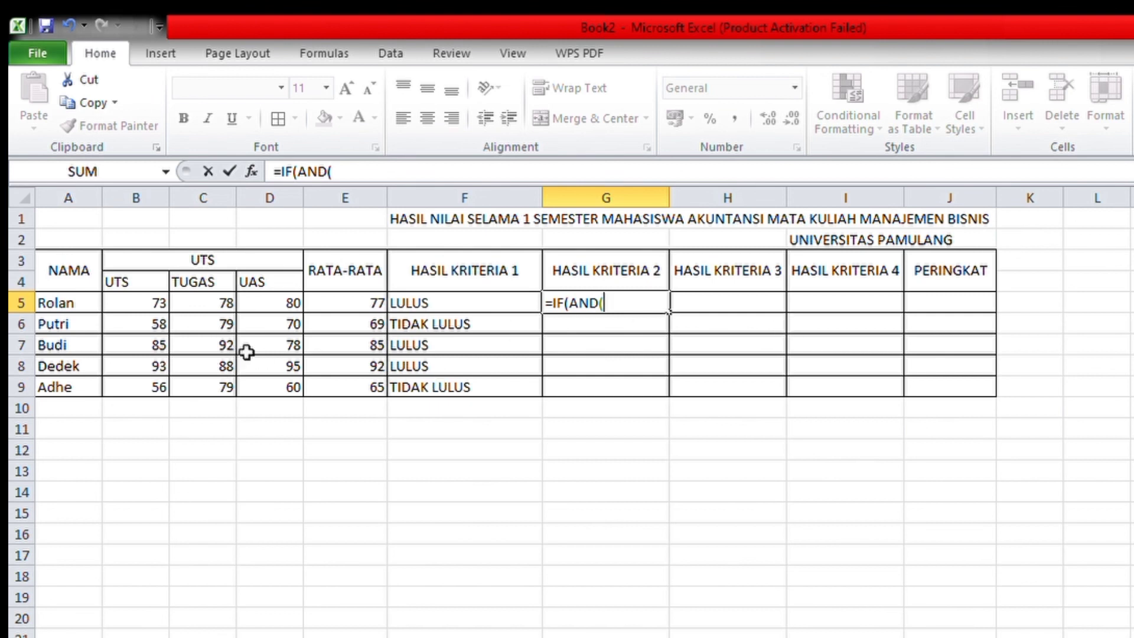
click(144, 311)
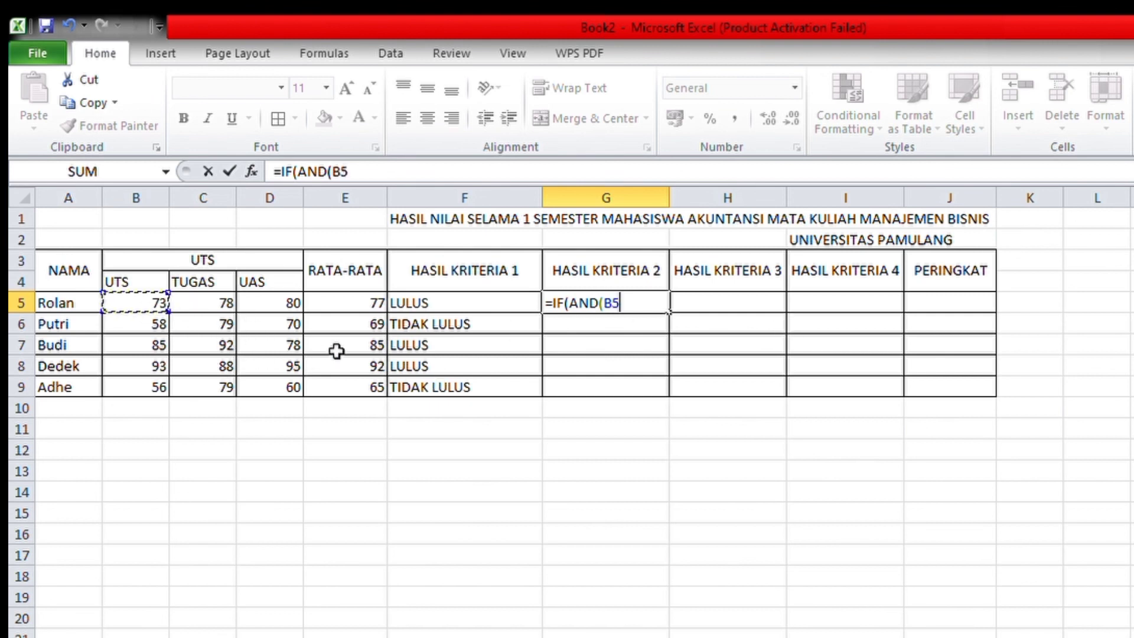
text(>=)
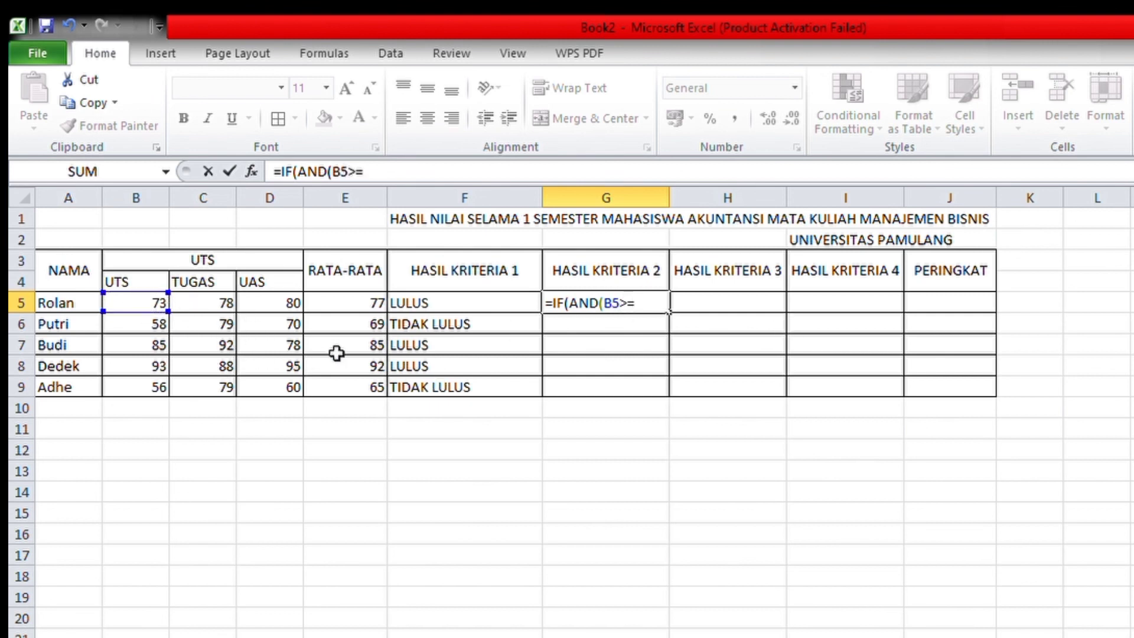
text(75;)
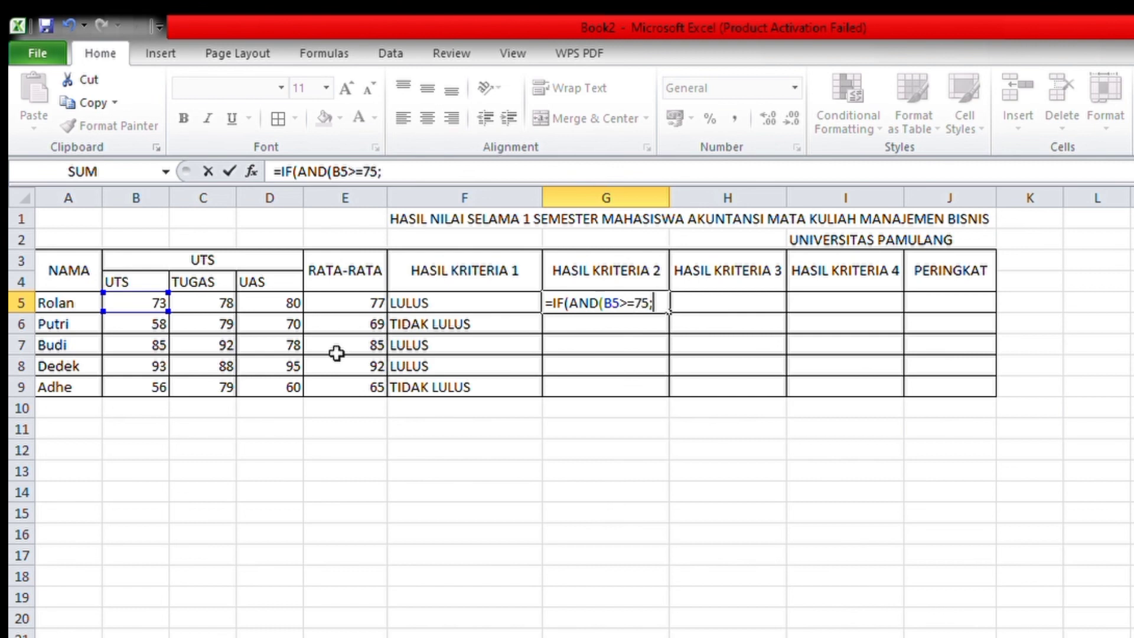
click(220, 308)
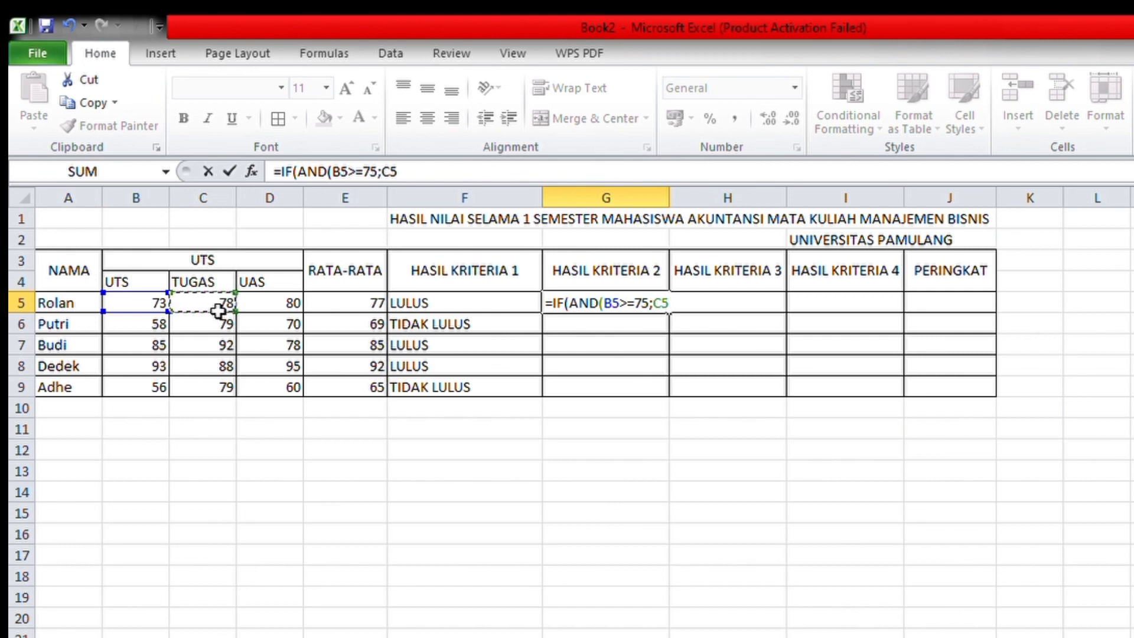
text(>=75)
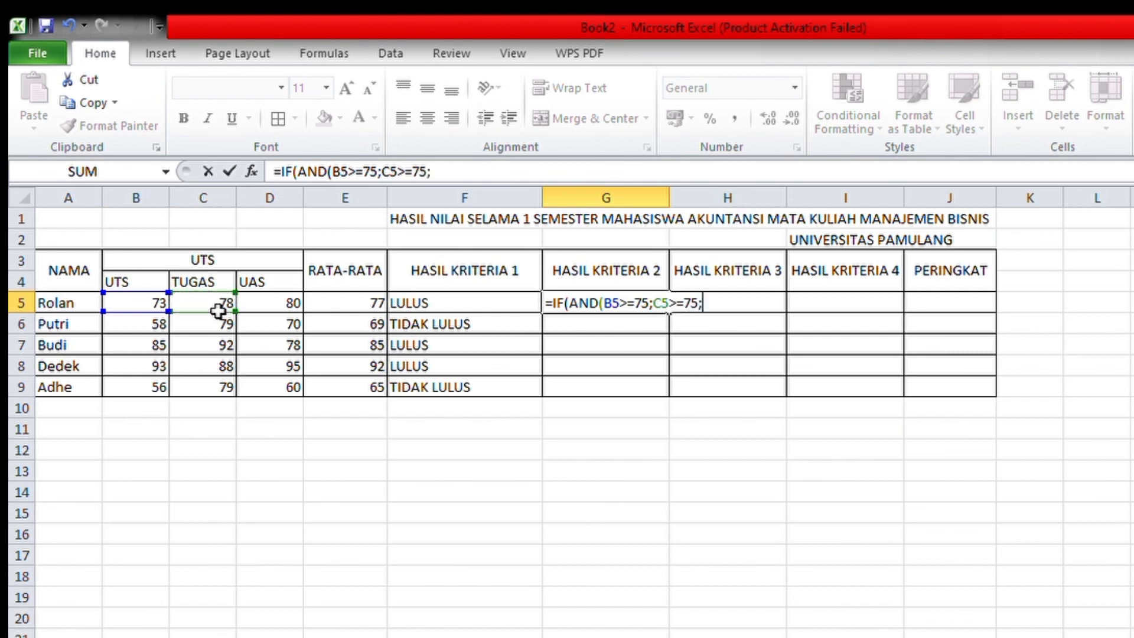
text(;)
click(280, 312)
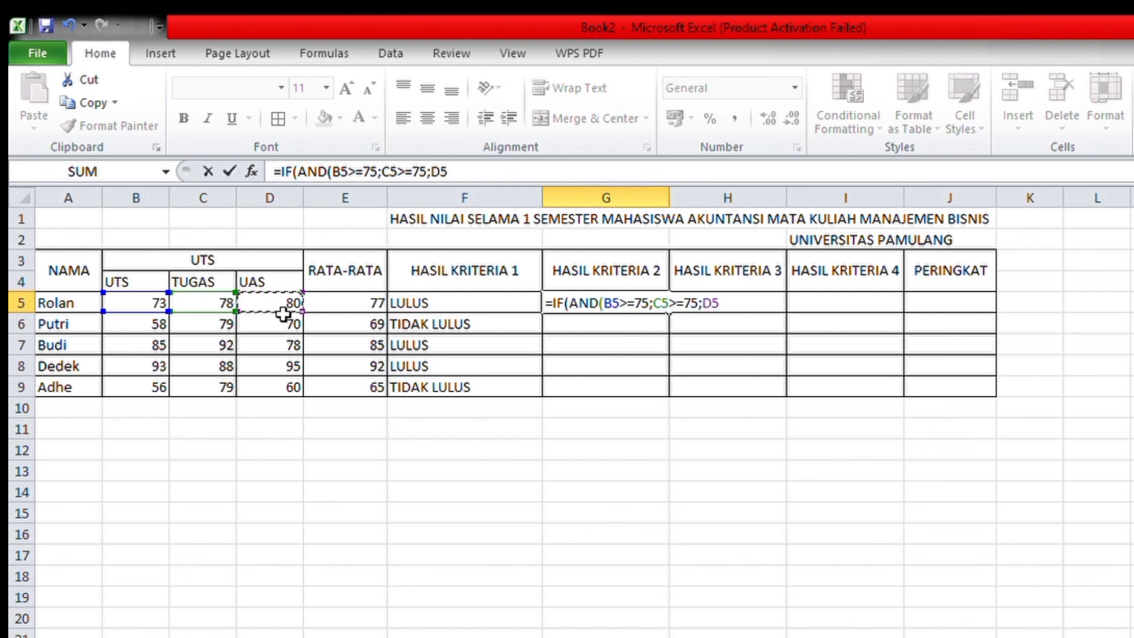
text(>)
text(=75)
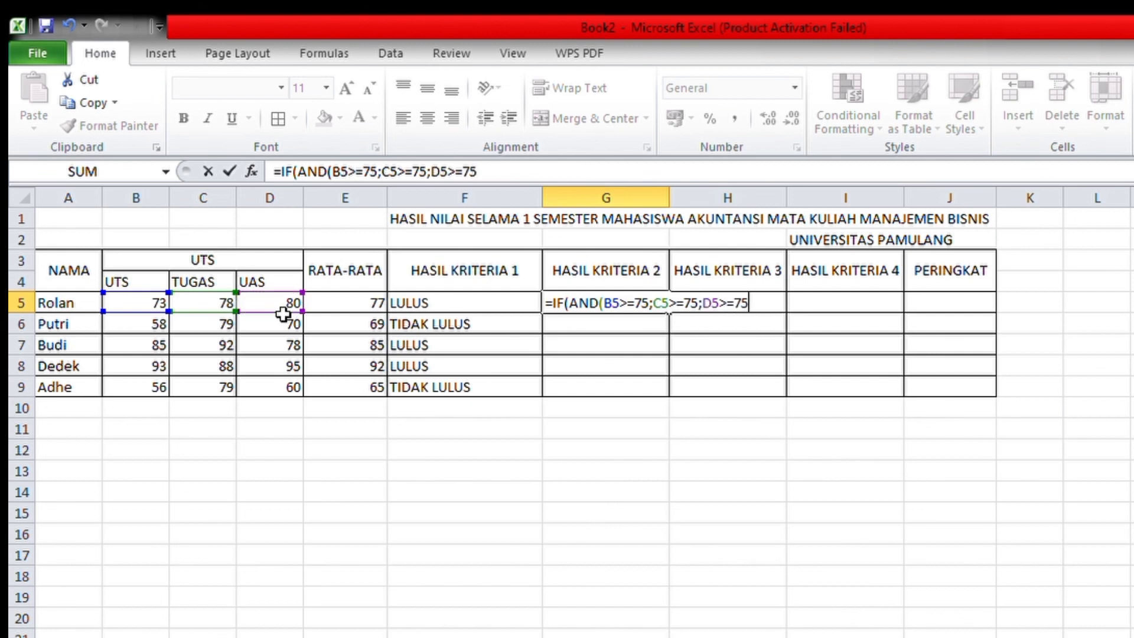
- Complete the G5 formula with the results "LULUS" and "TIDAK LULUS" and fill it down to G9
text();"LUL)
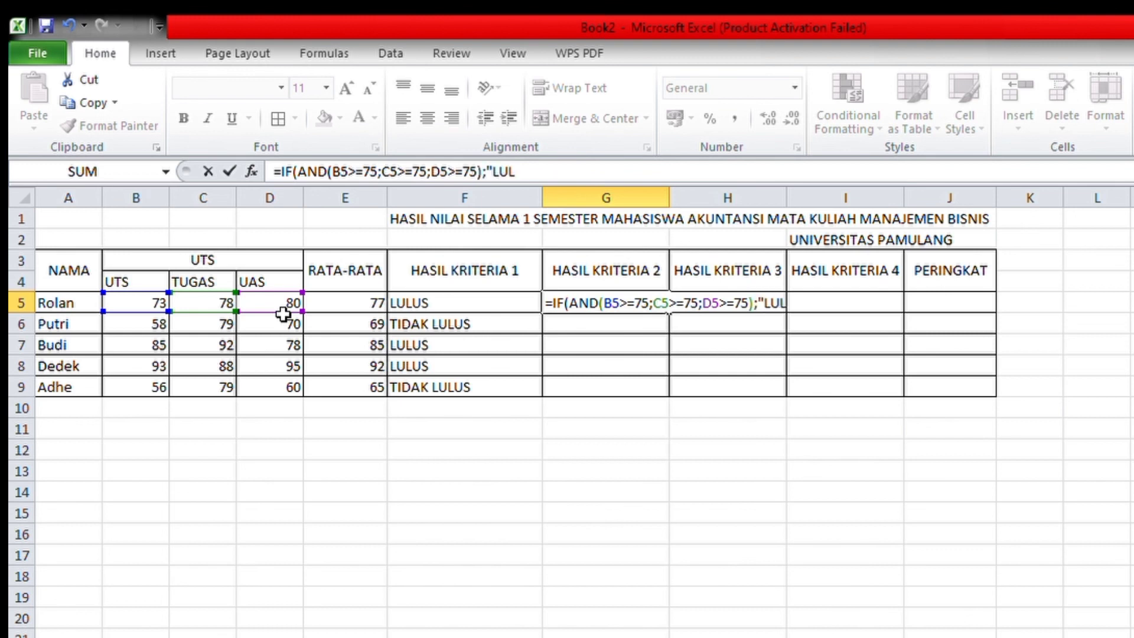
text(US";"TIDAK)
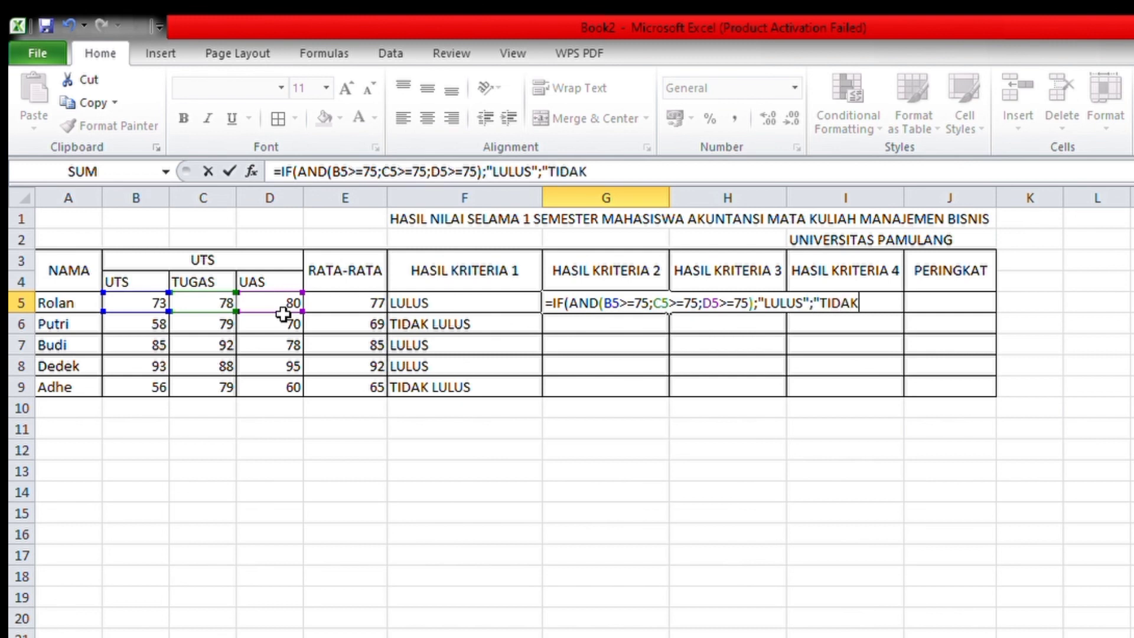
text( LULUS)
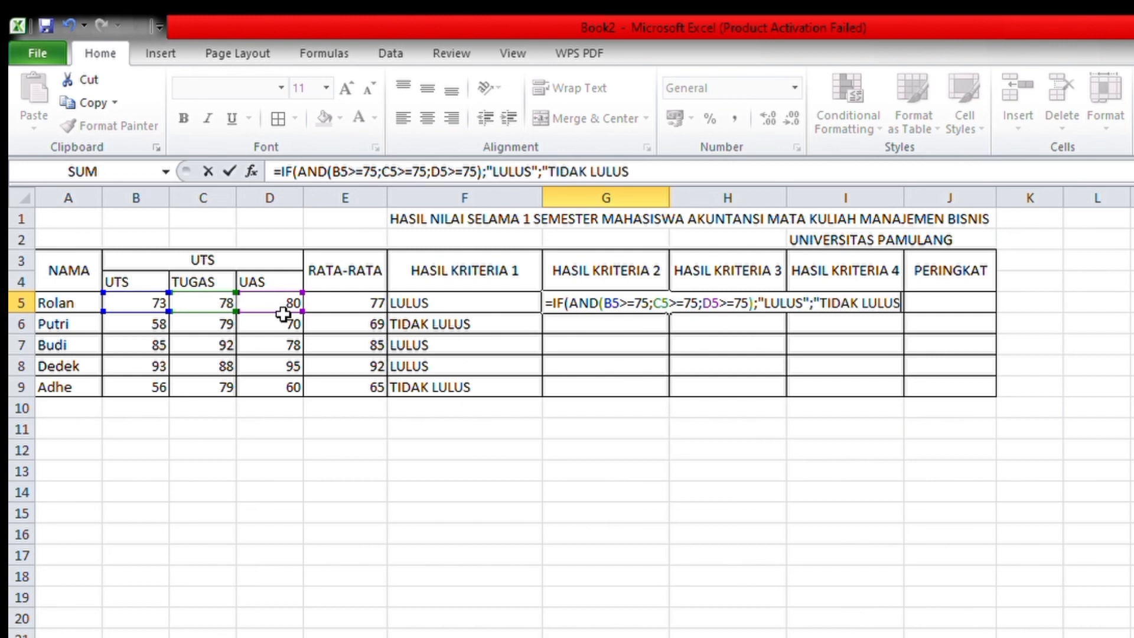
text("))
key(Return)
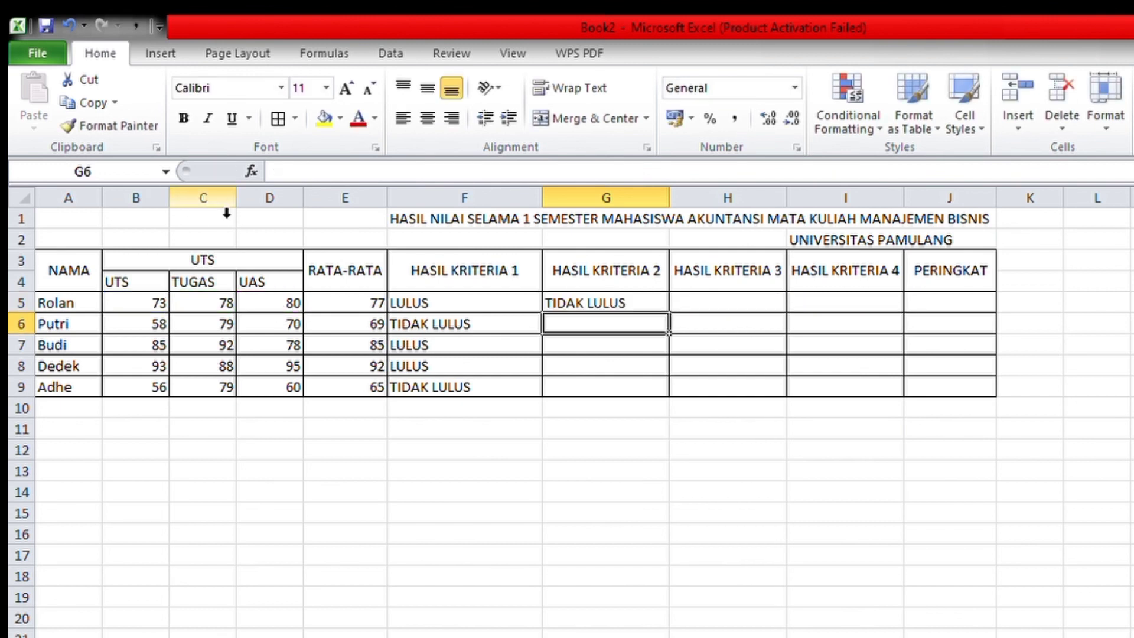
click(680, 308)
click(664, 309)
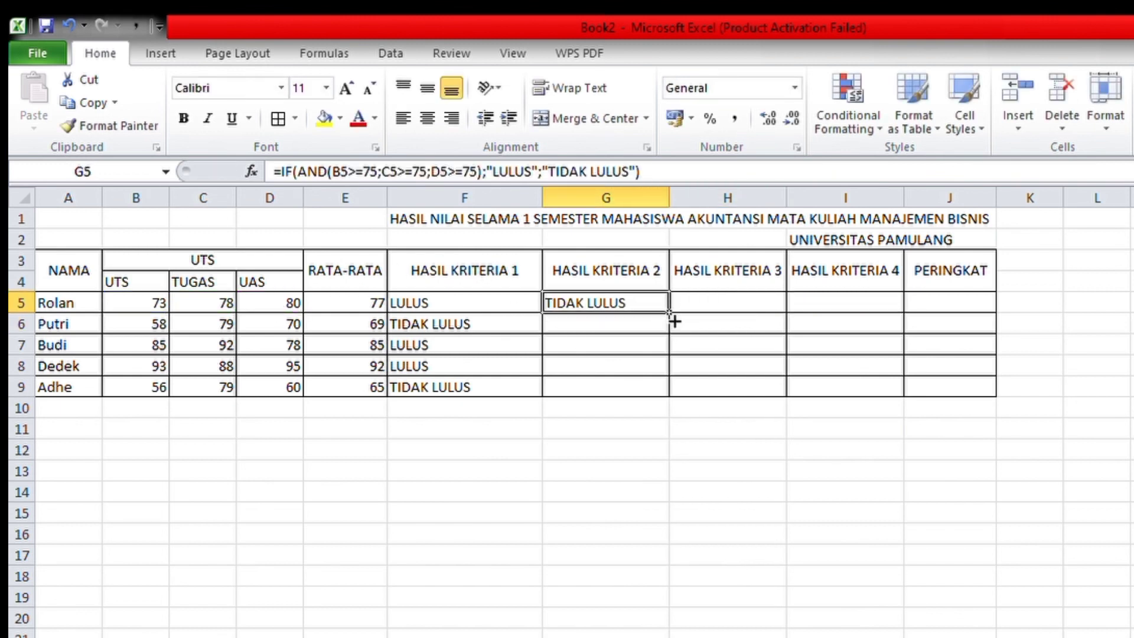
double_click(669, 313)
- Begin an IF formula in H5 under HASIL KRITERIA 3 with the condition OR(B5>=75;C5>=75;D5>=75)
click(688, 306)
text(=IF)
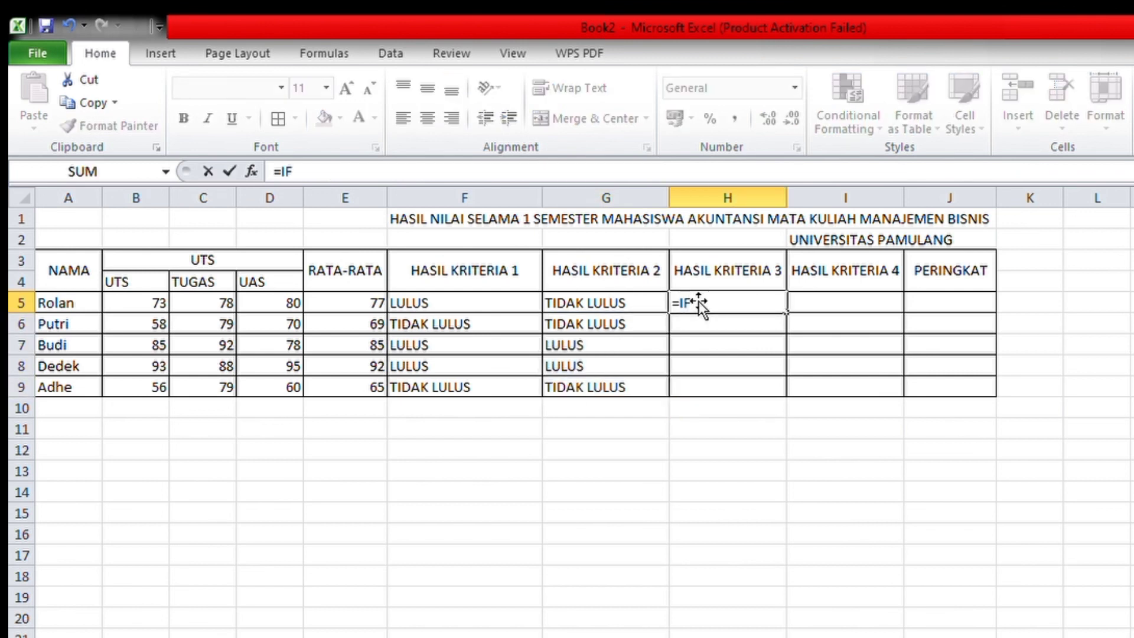
text((OR()
click(133, 306)
text(>=)
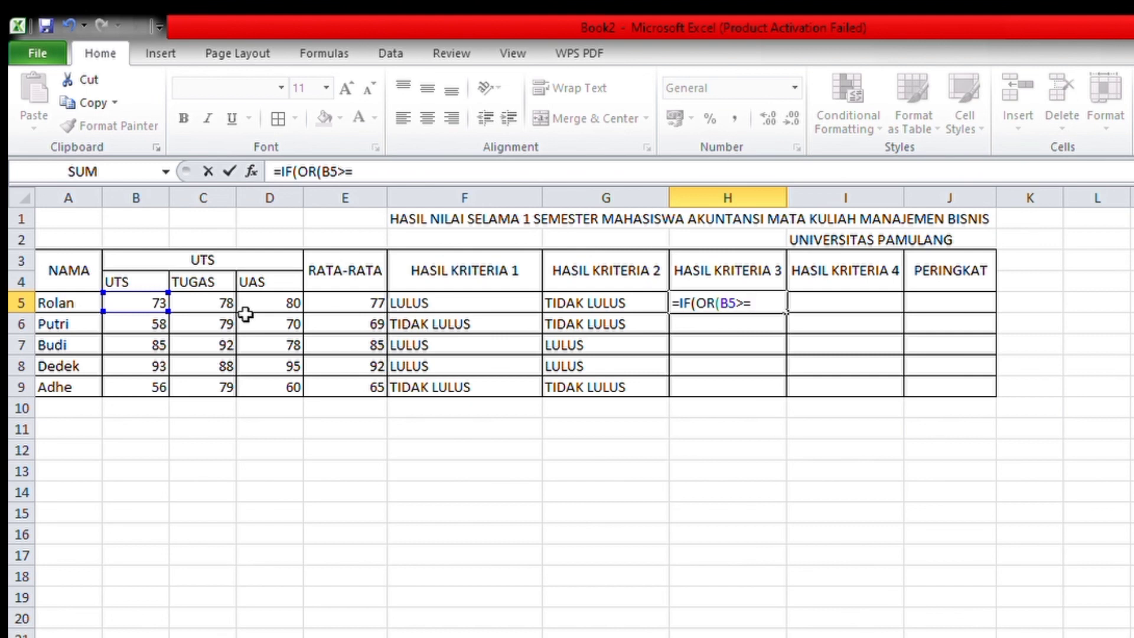
text(75;C5)
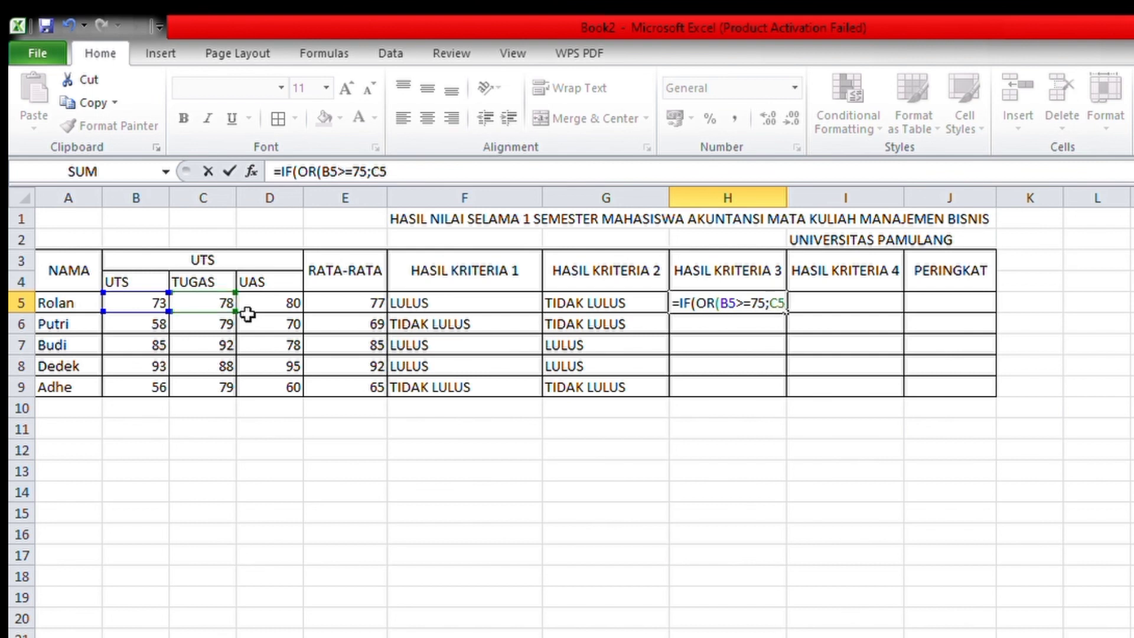
text(>=75;)
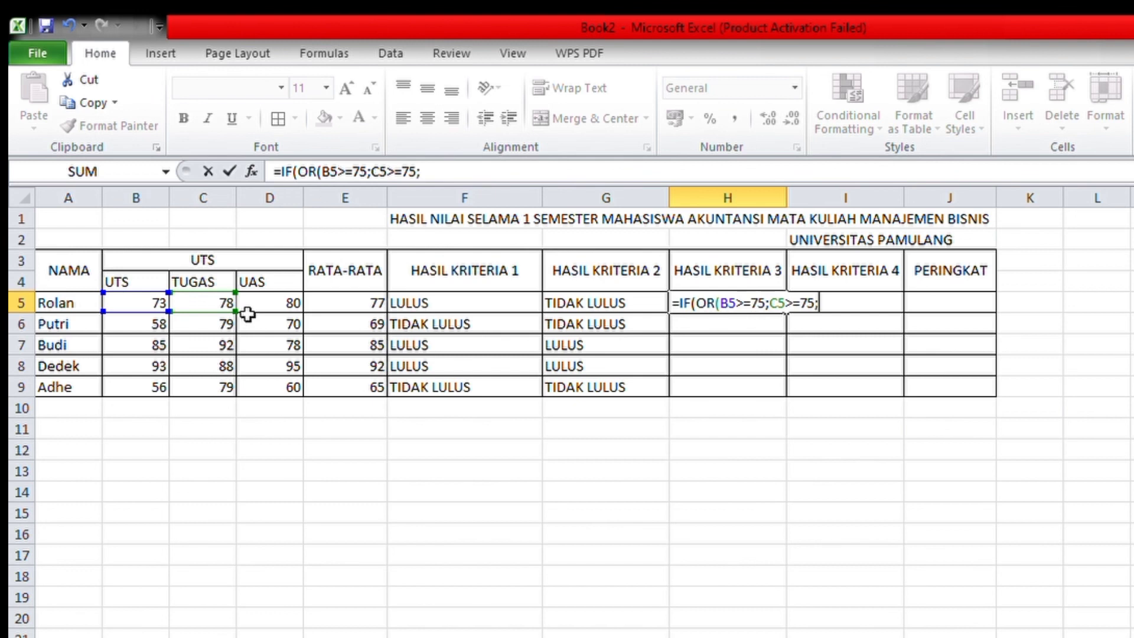
text(D5)
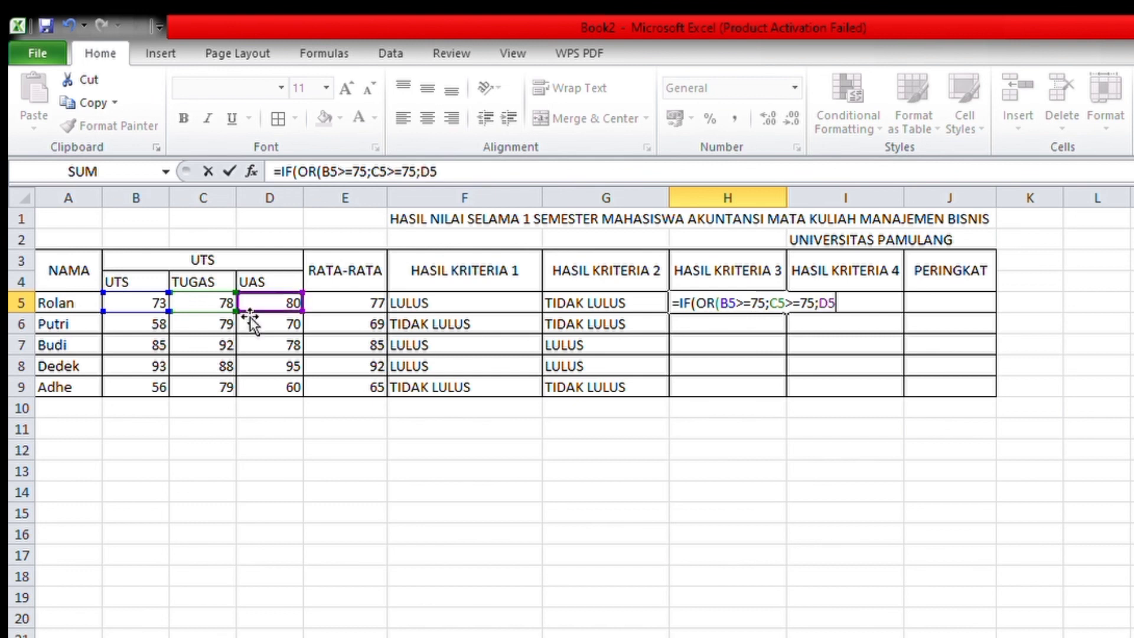
text(>=75);")
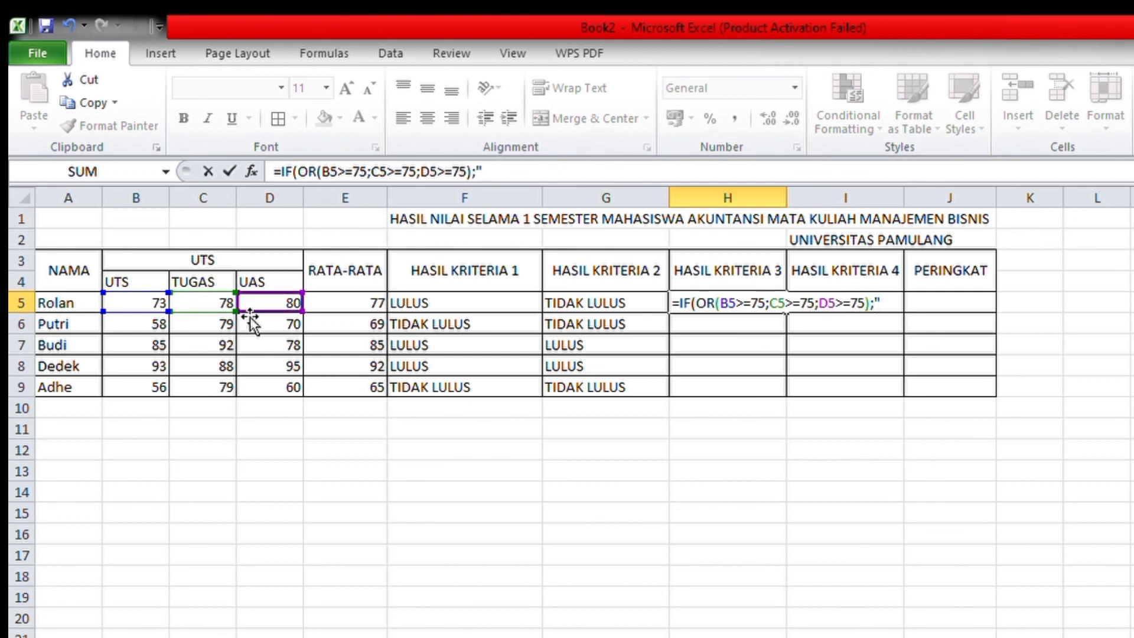
- Complete the H5 formula with the results "LULUS" and "TIDAK LULUS" and fill it down to H9
text(LULUS)
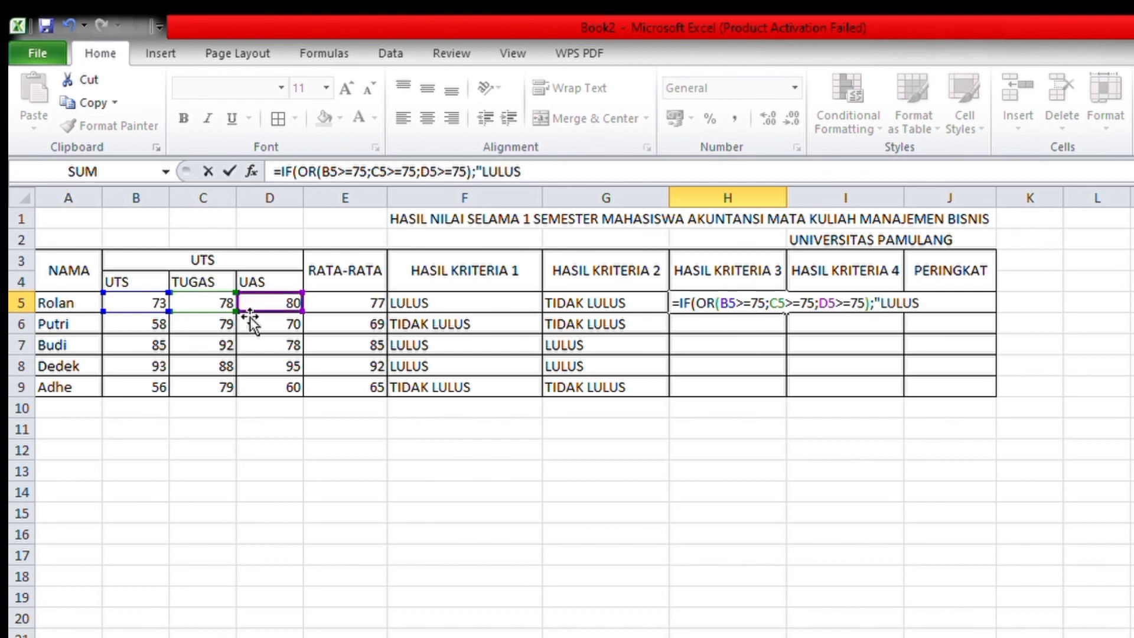
text(";)
key(BackSpace)
text(";)
text("TIDAK)
text( LULUS)
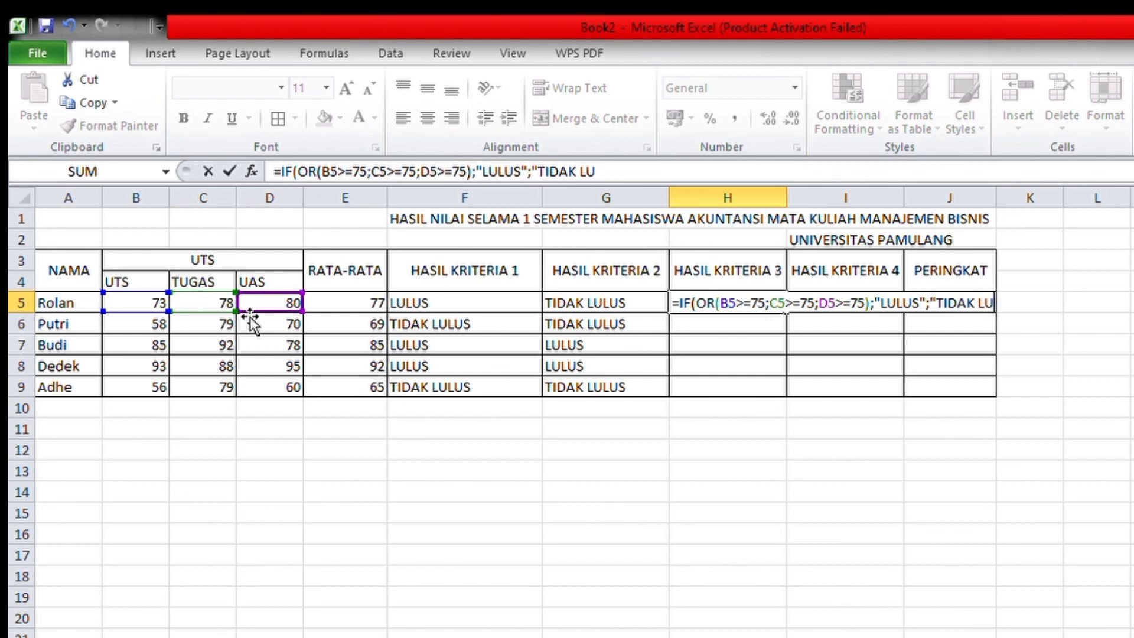
text("))
key(Return)
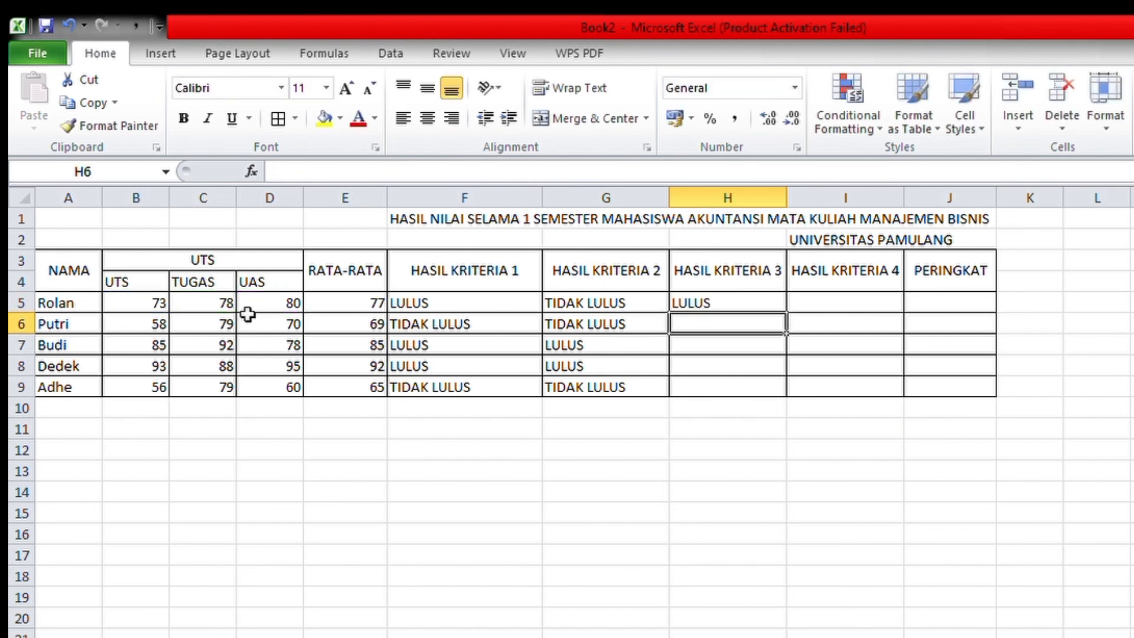
click(774, 304)
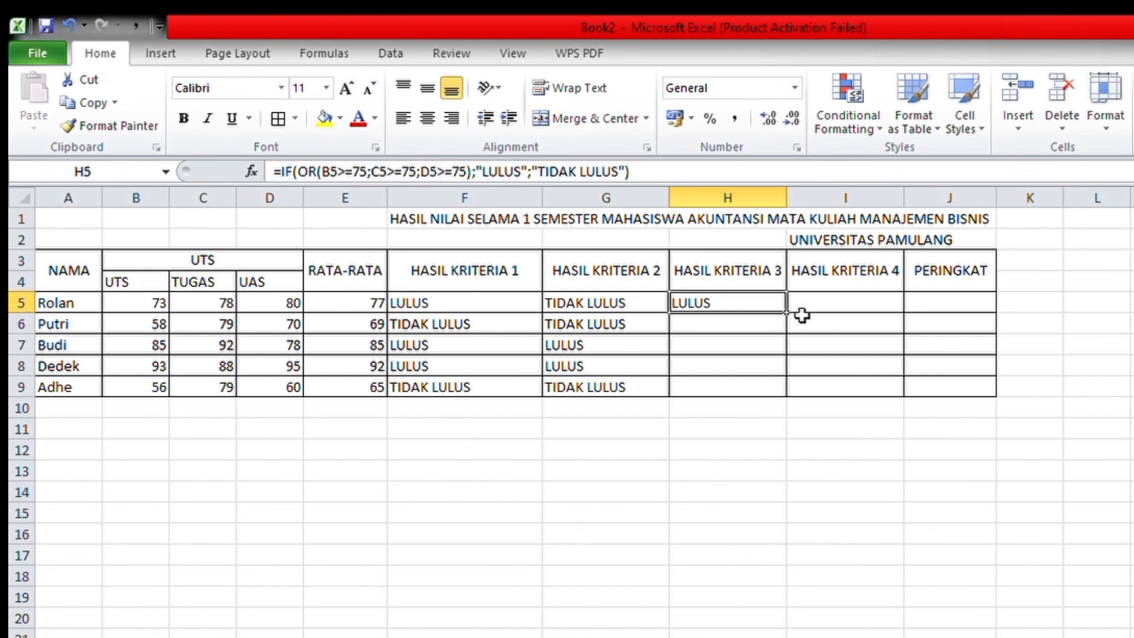
double_click(787, 313)
- Begin an IF formula in I5 under HASIL KRITERIA 4 with the condition NOT(E5<=75)
click(833, 304)
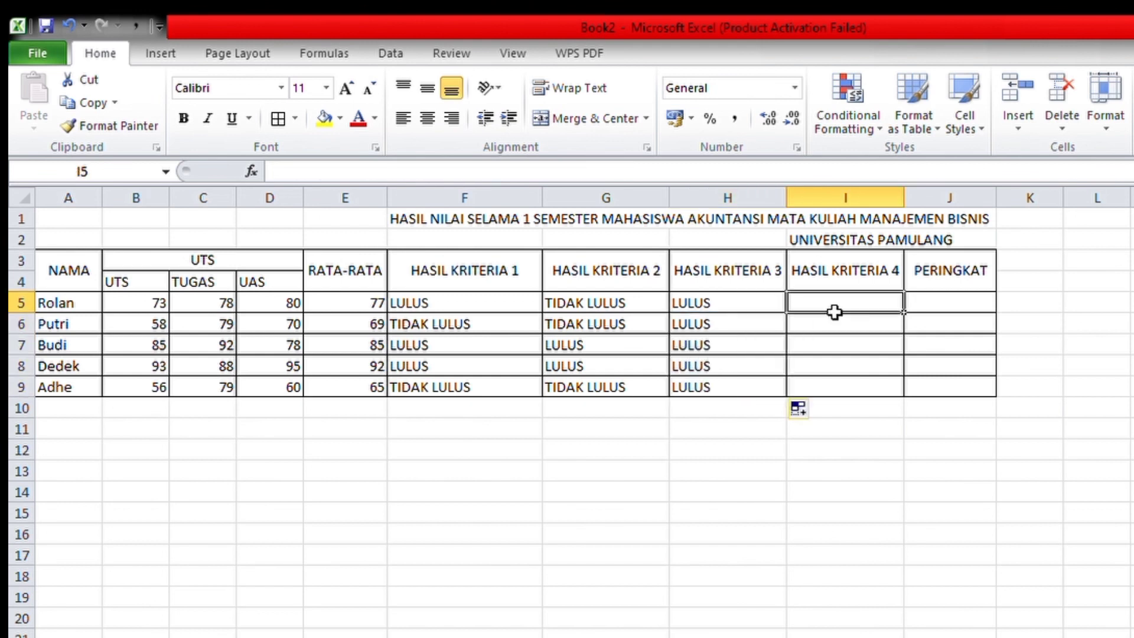
text(=i)
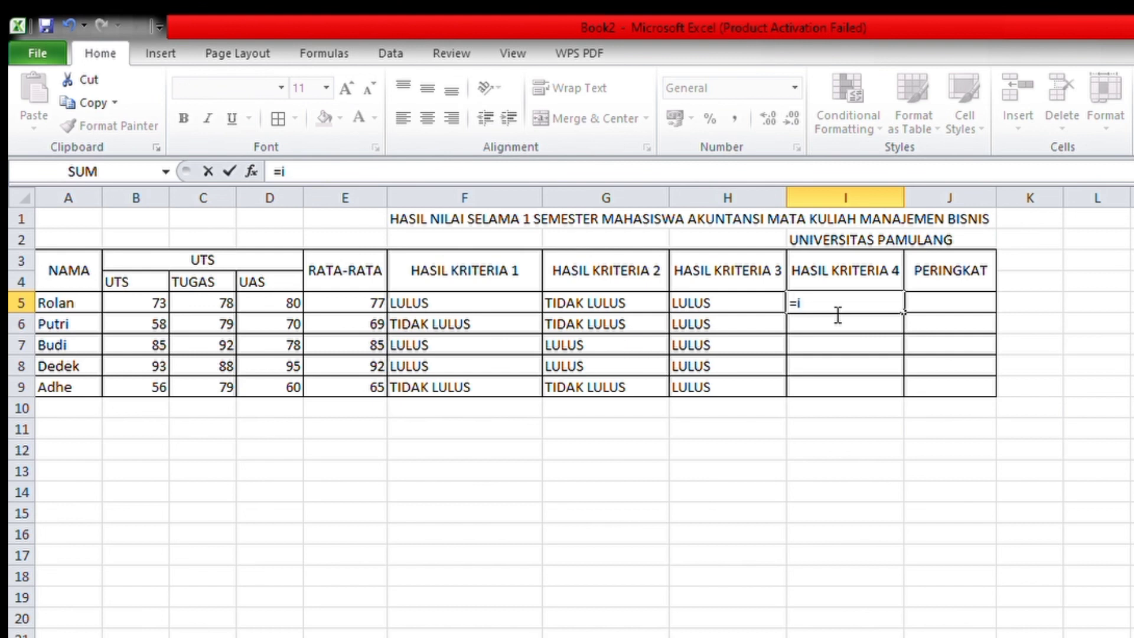
key(BackSpace)
text(IF(NOT)
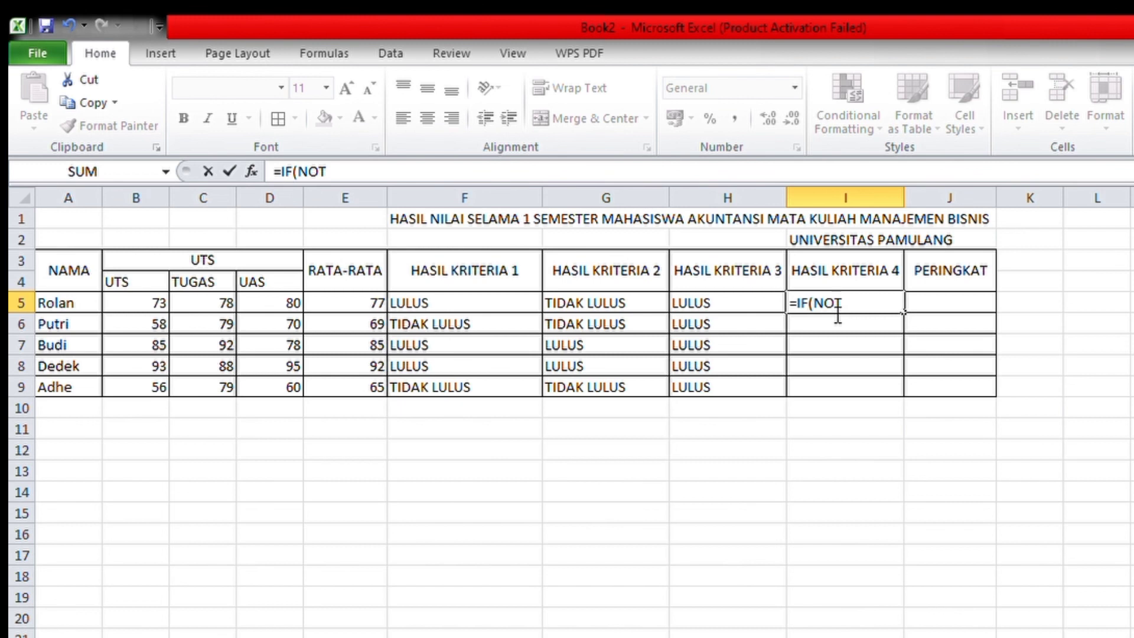
text(()
click(349, 311)
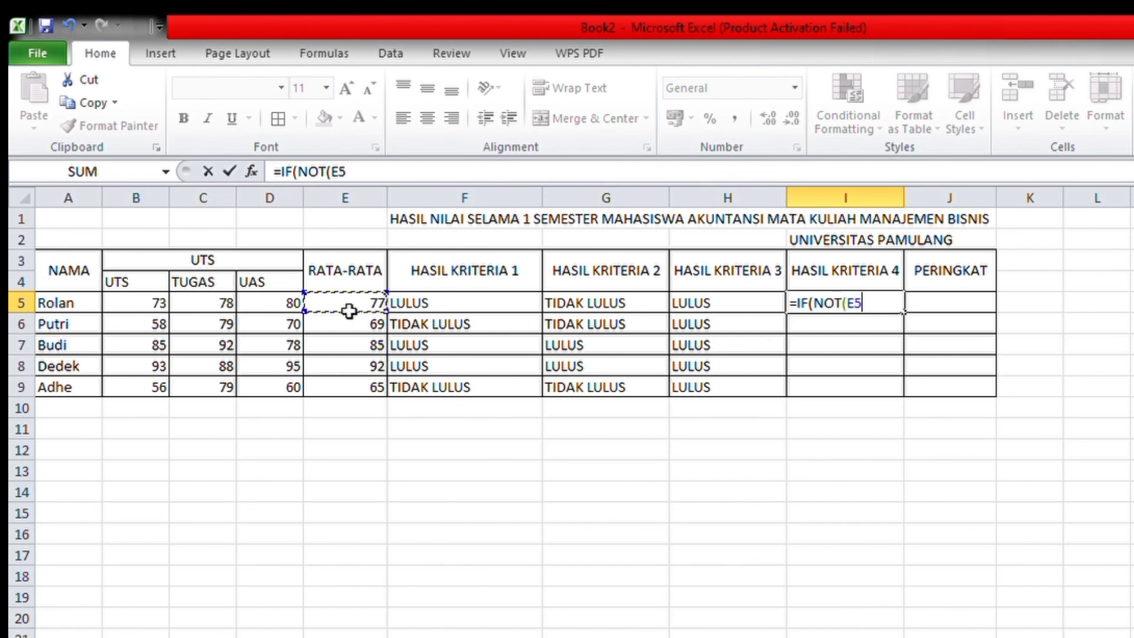
text(:E5)
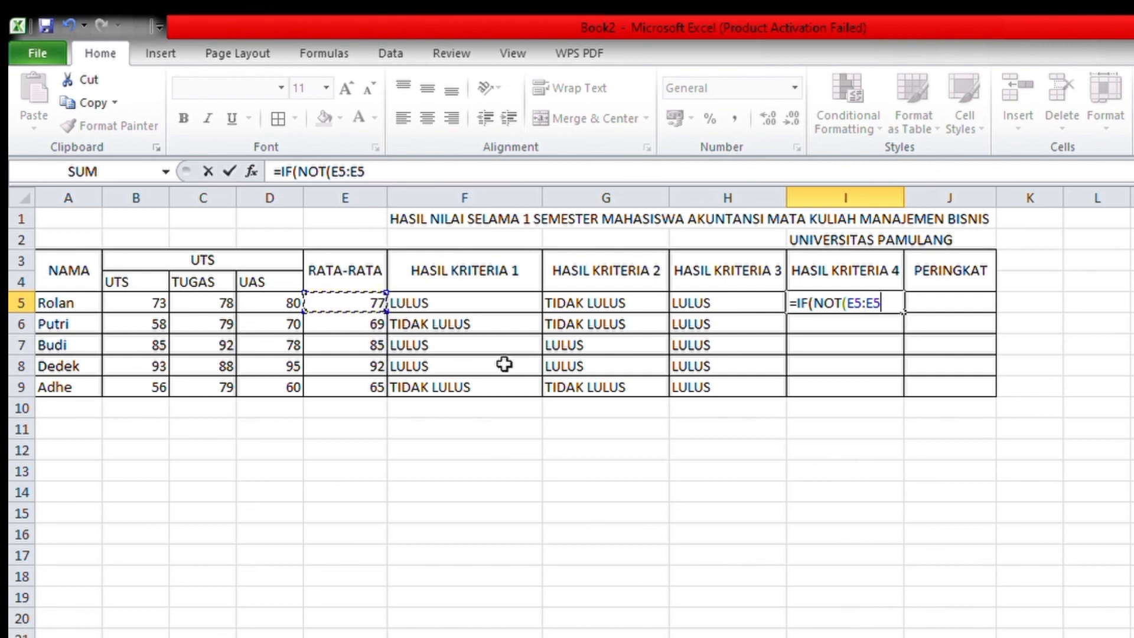
key(BackSpace)
key(BackSpace)
key(BackSpace)
text(<=75))
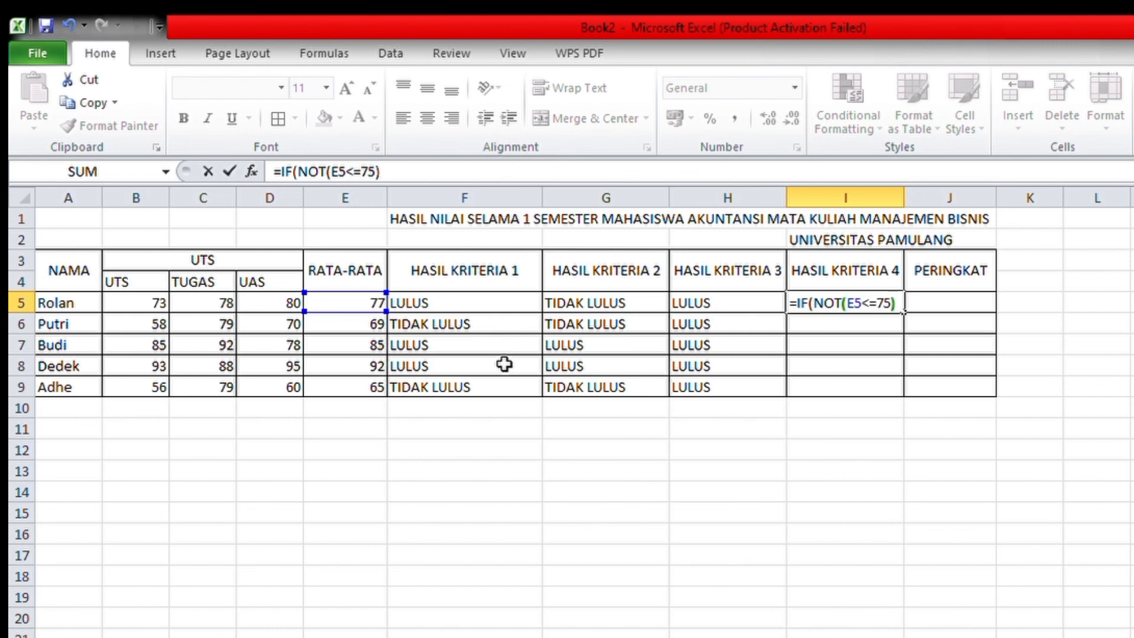
- Complete the I5 formula with the results "LULUS" and "TIDAK LULUS" and fill it down to I9
text(;"LULUS)
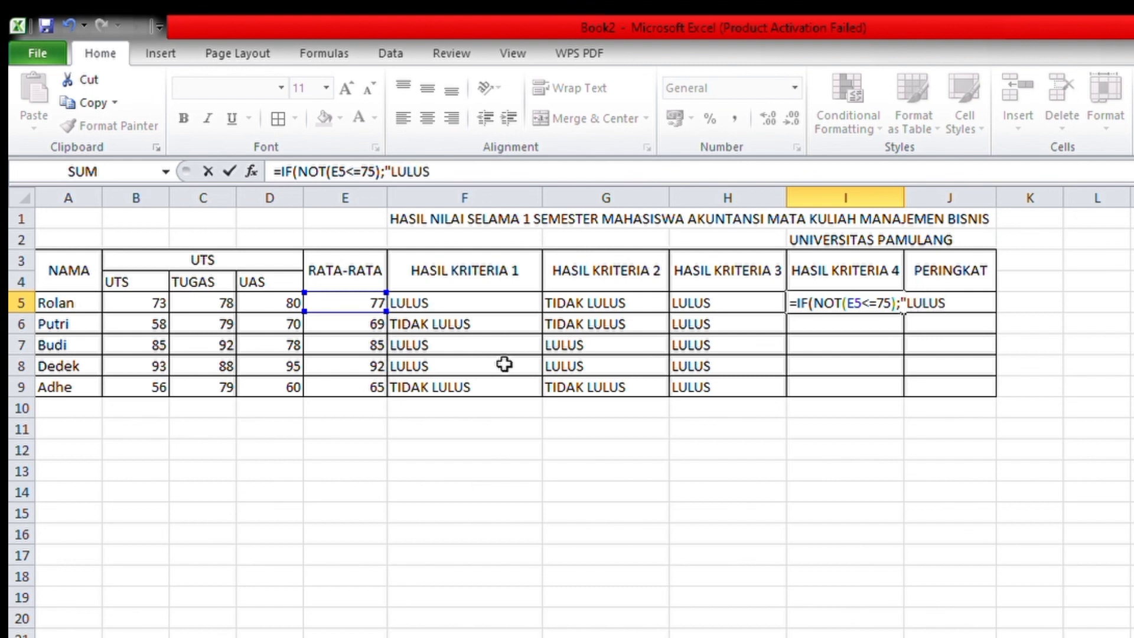
text(";"R)
key(BackSpace)
text(TIDAK)
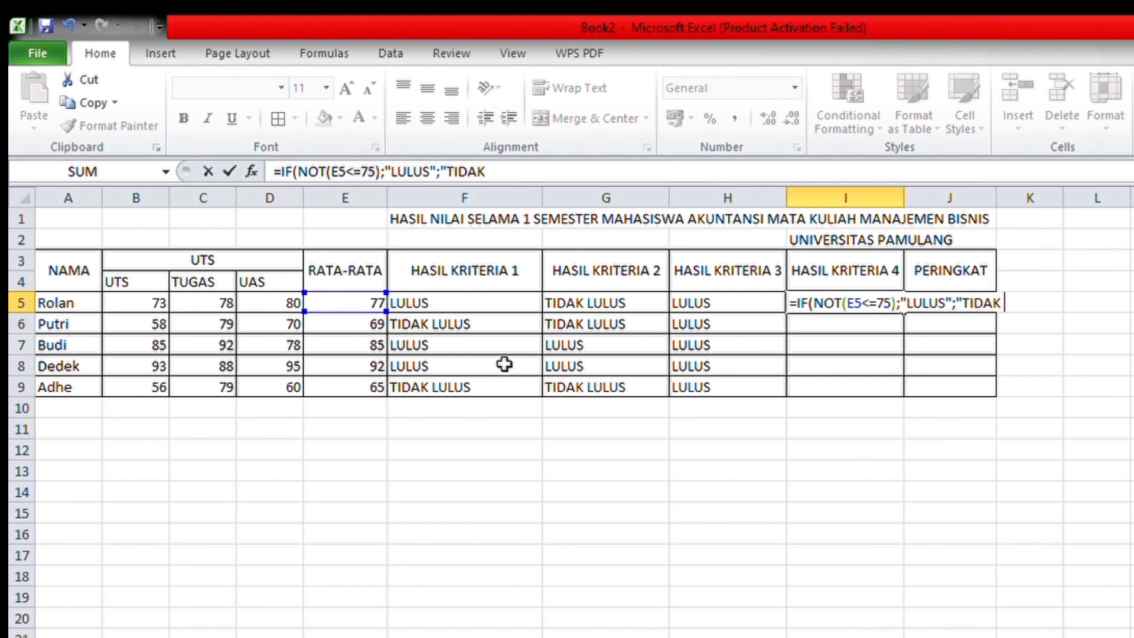
text( LULUS)
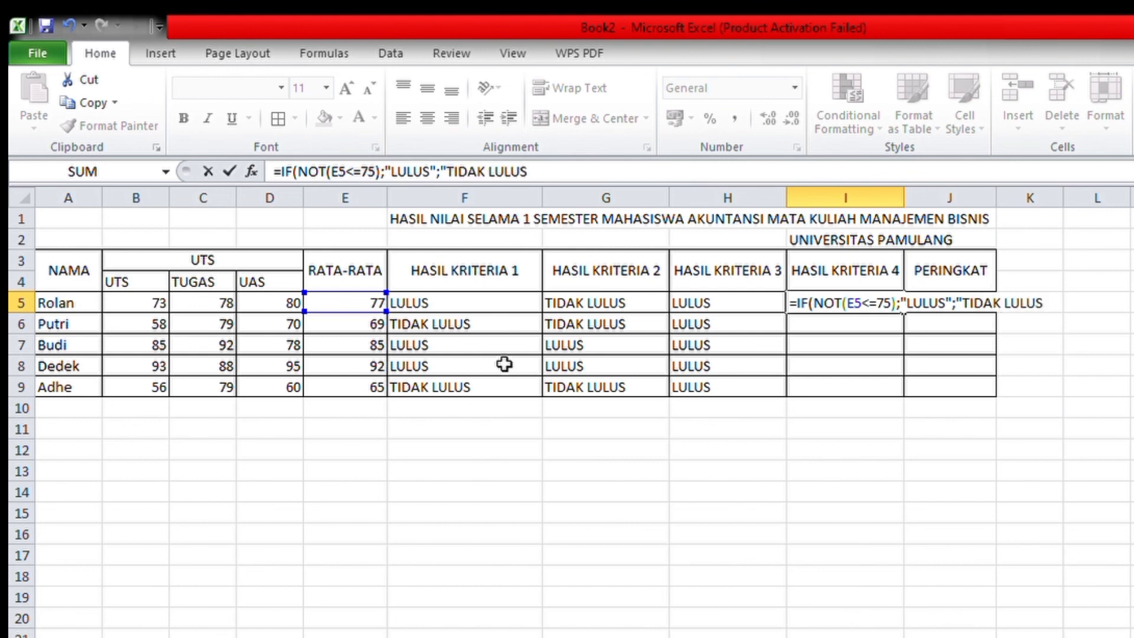
text("))
key(Return)
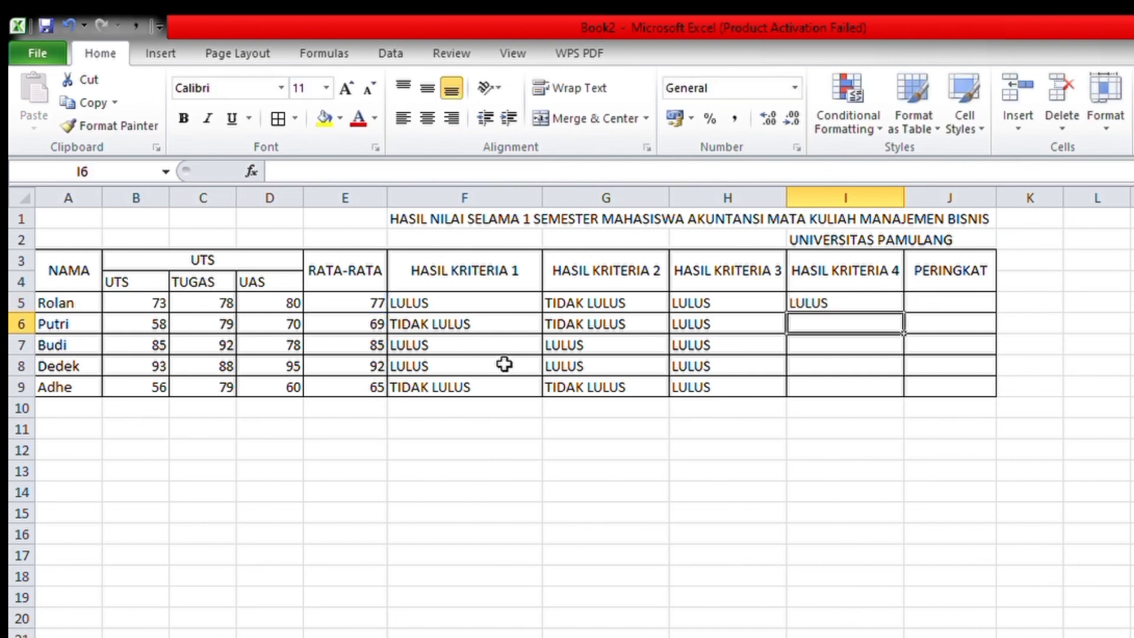
click(872, 309)
double_click(904, 313)
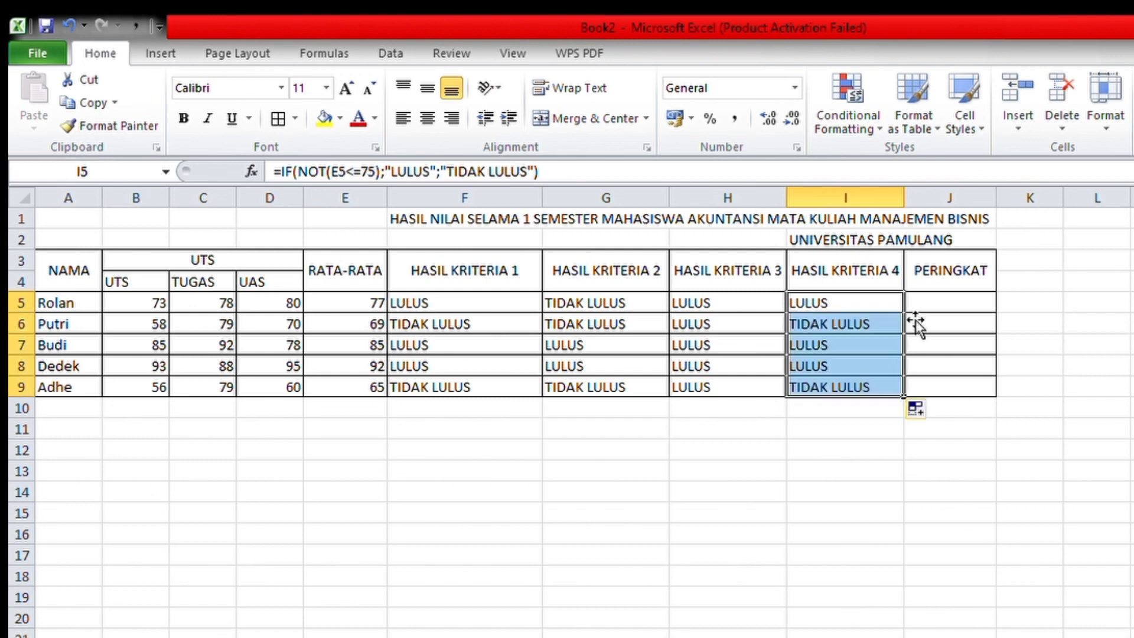
- Begin a RANK formula in J5 under PERINGKAT that ranks E5 within the averages E5:E9
click(937, 307)
text(+)
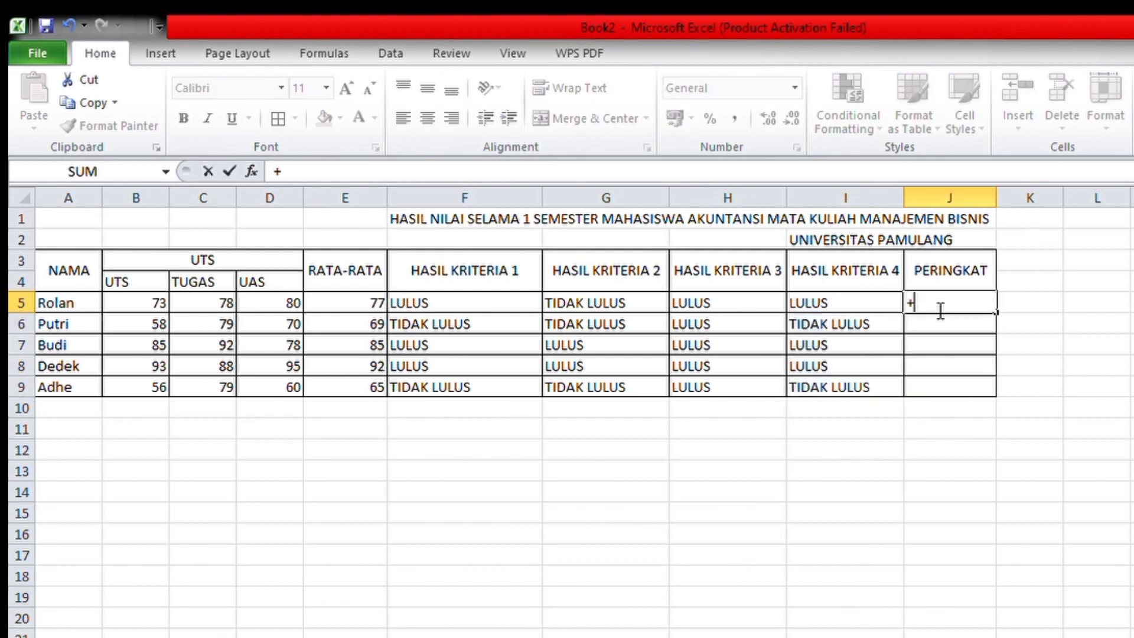
key(Escape)
text(=RANK()
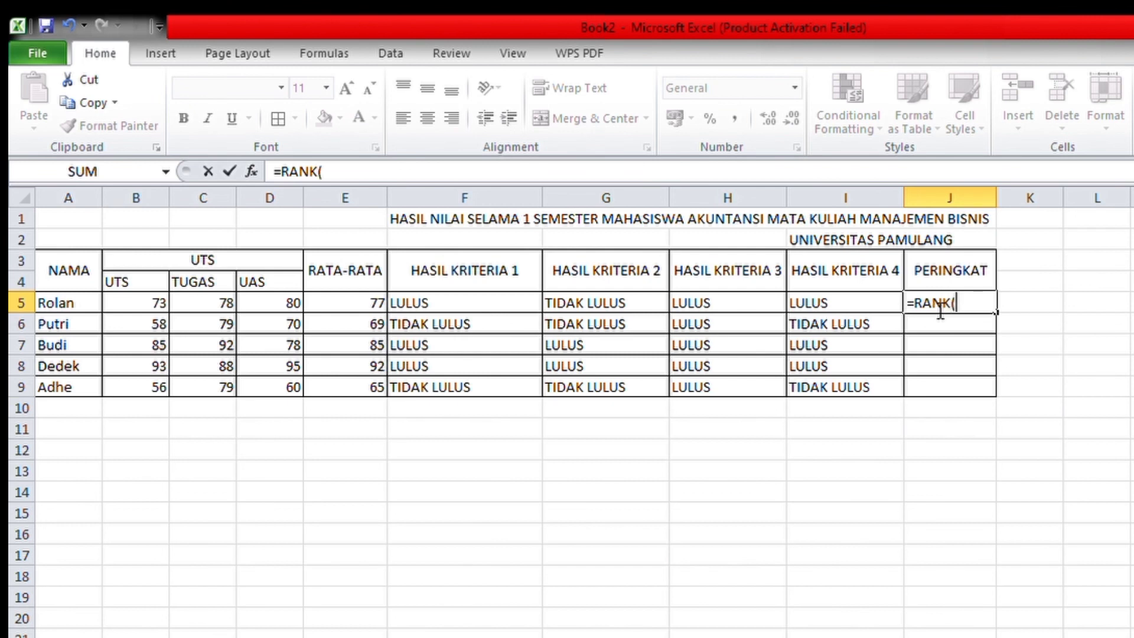
click(355, 309)
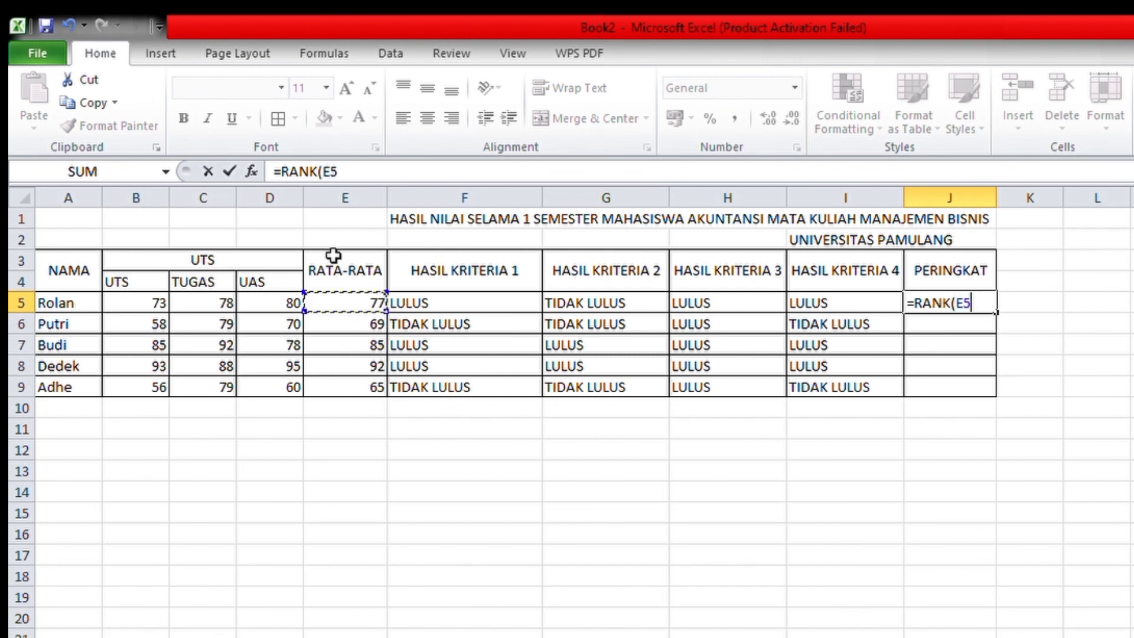
text(;)
click(350, 367)
drag(349, 362, 356, 396)
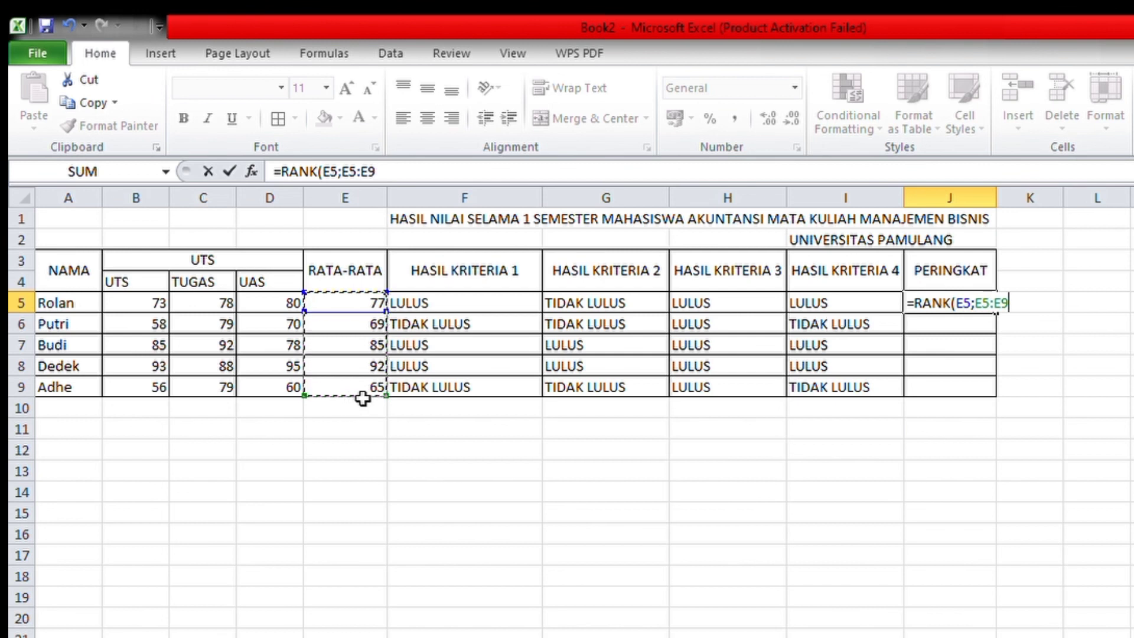
- Complete the J5 formula with the absolute range $E$5:$E$9 and order 0, and fill it down to J9
key(F4)
text(;0))
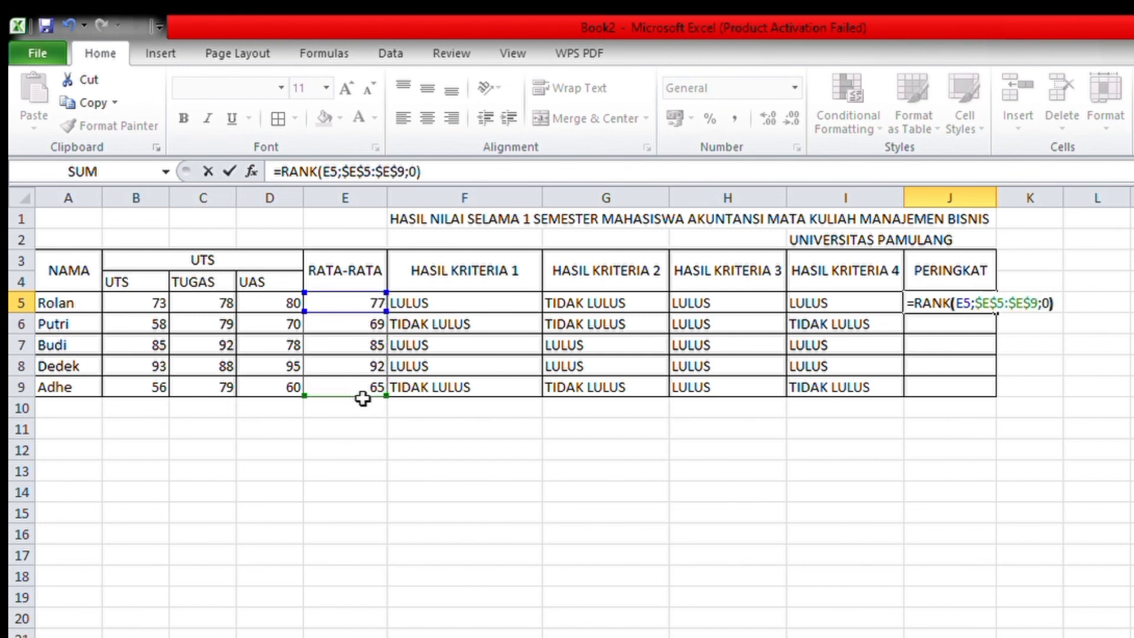
key(Return)
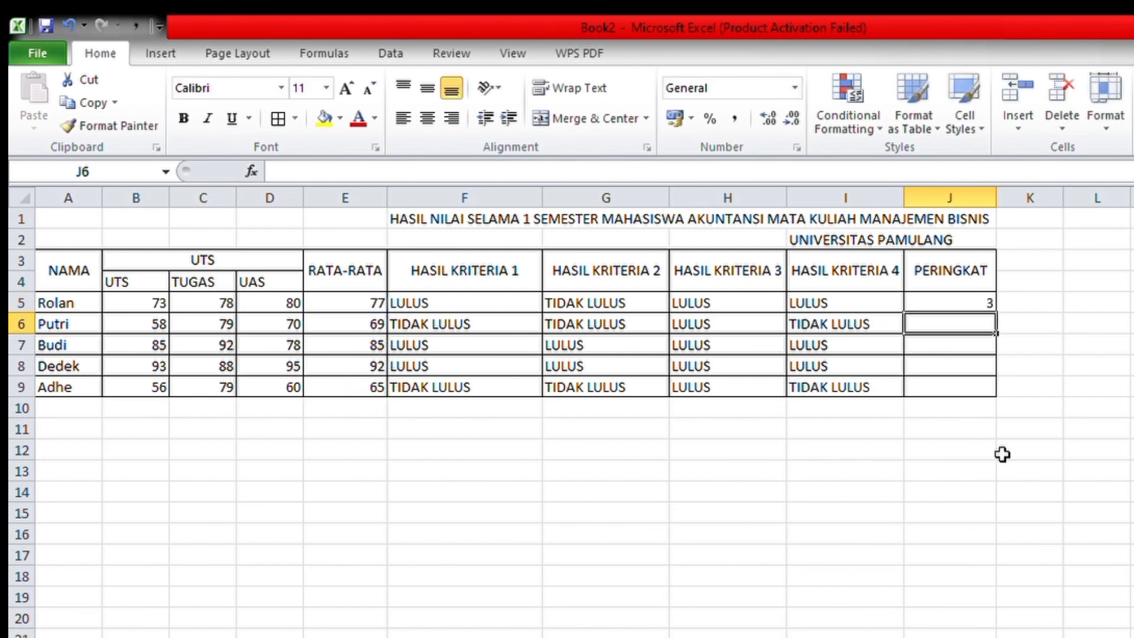
click(982, 309)
drag(997, 313, 994, 397)
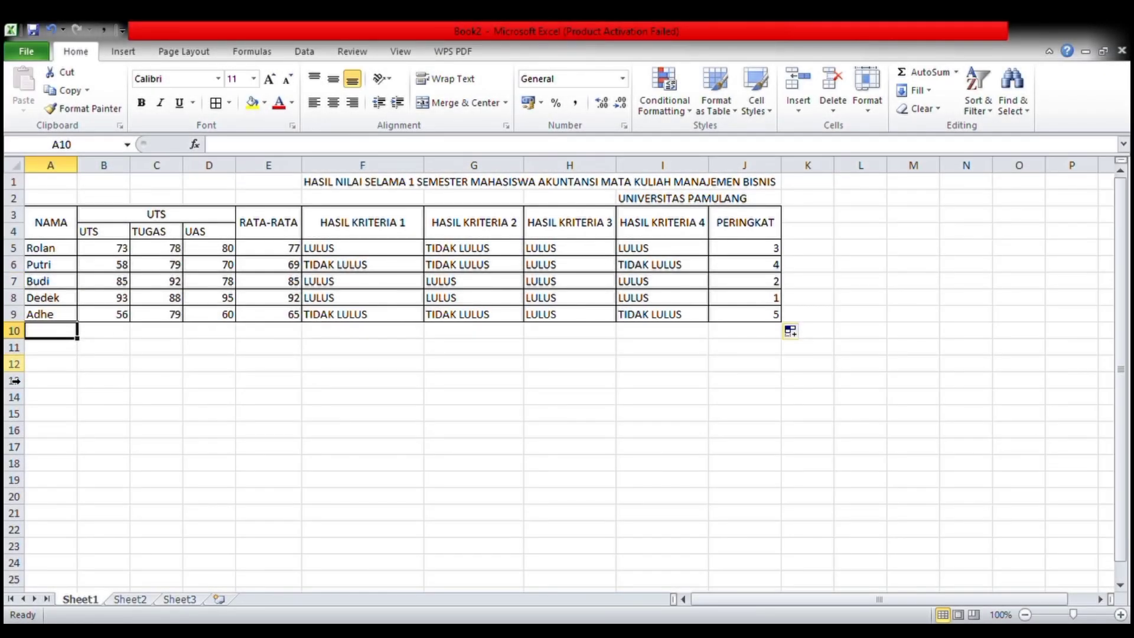
- Merge and center A10:E10 below the table and label it "JUMLAH LULUS"
drag(70, 333, 292, 332)
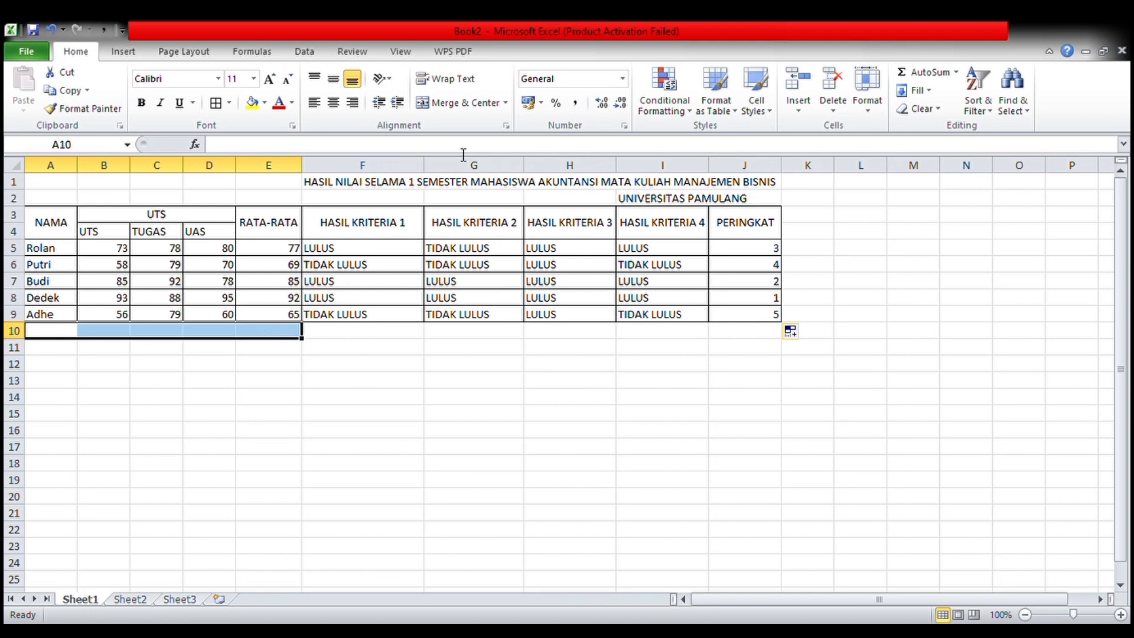
click(448, 103)
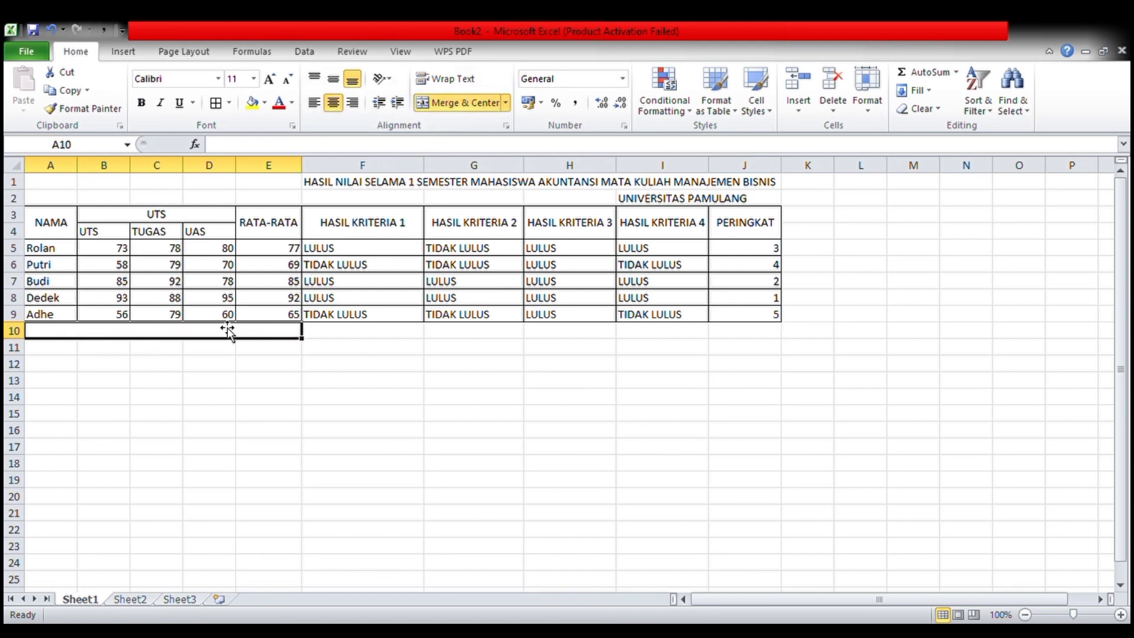
text(JUMLAJ)
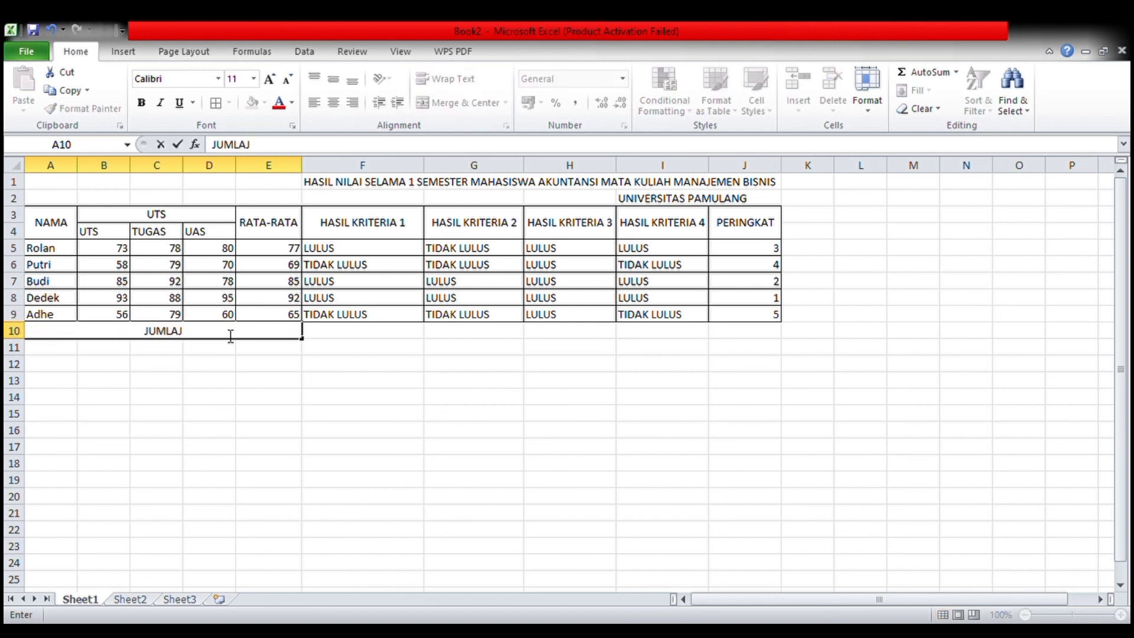
key(BackSpace)
text(H K)
key(BackSpace)
text(LULUS)
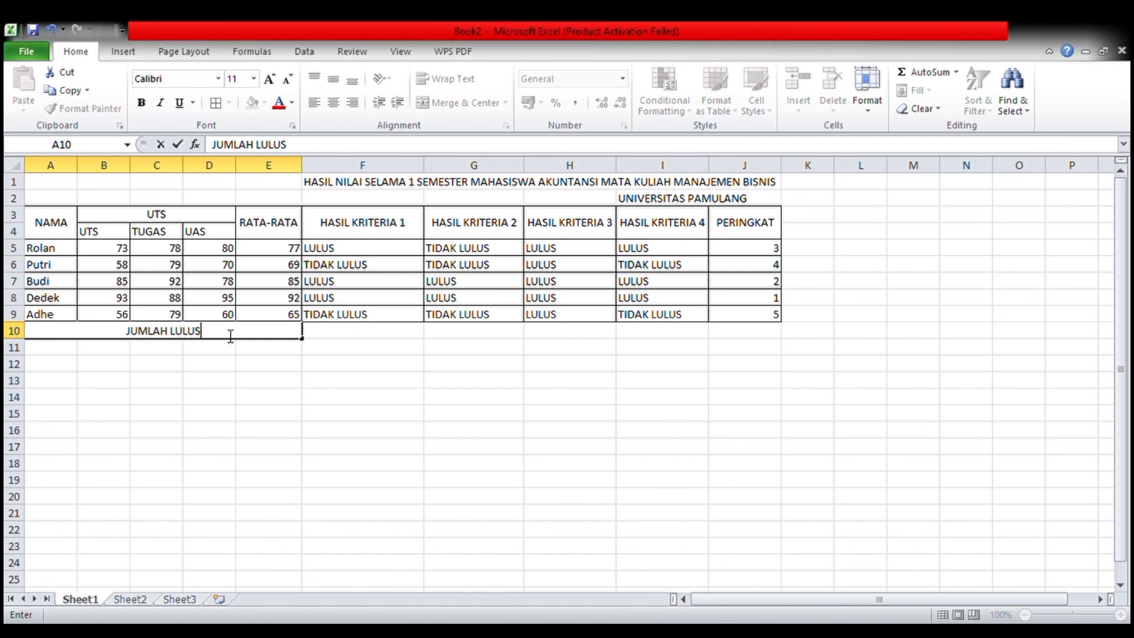
- Merge and center A11:E11 with the label "JUMLAH TIDAK LULUS", and apply all borders to A10:I11
drag(54, 350, 277, 349)
click(449, 102)
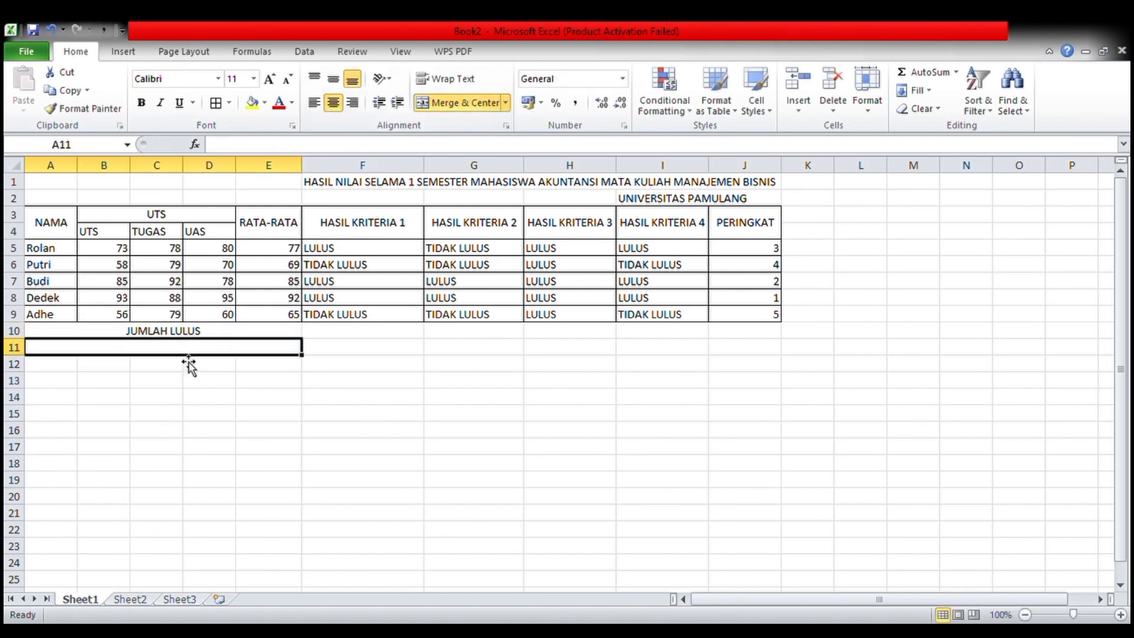
text(JU)
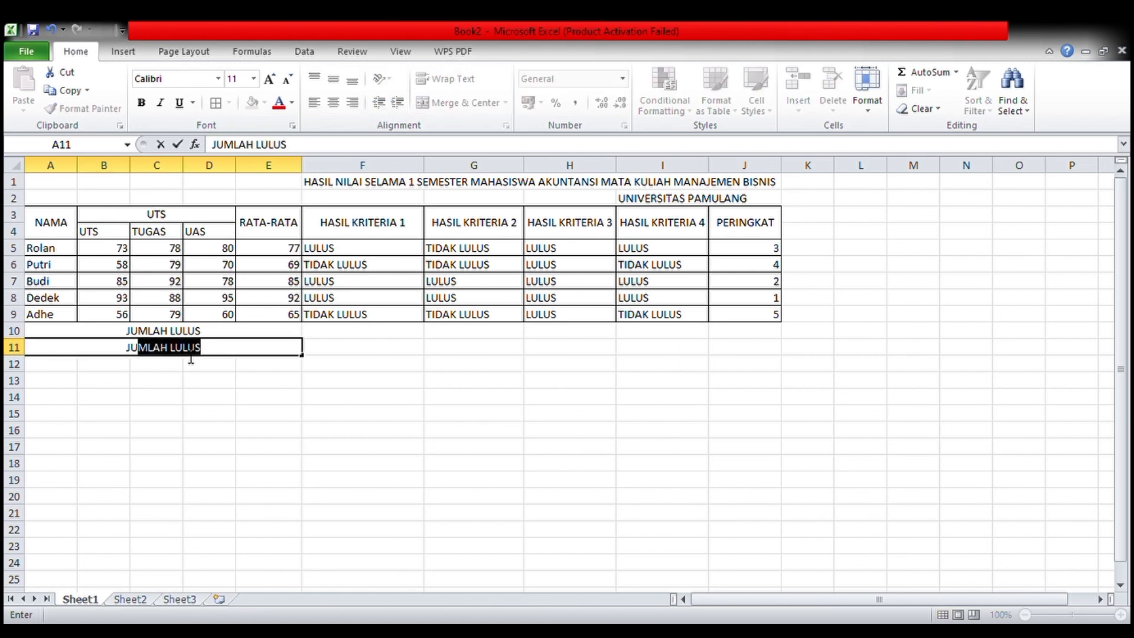
text(MLAJ)
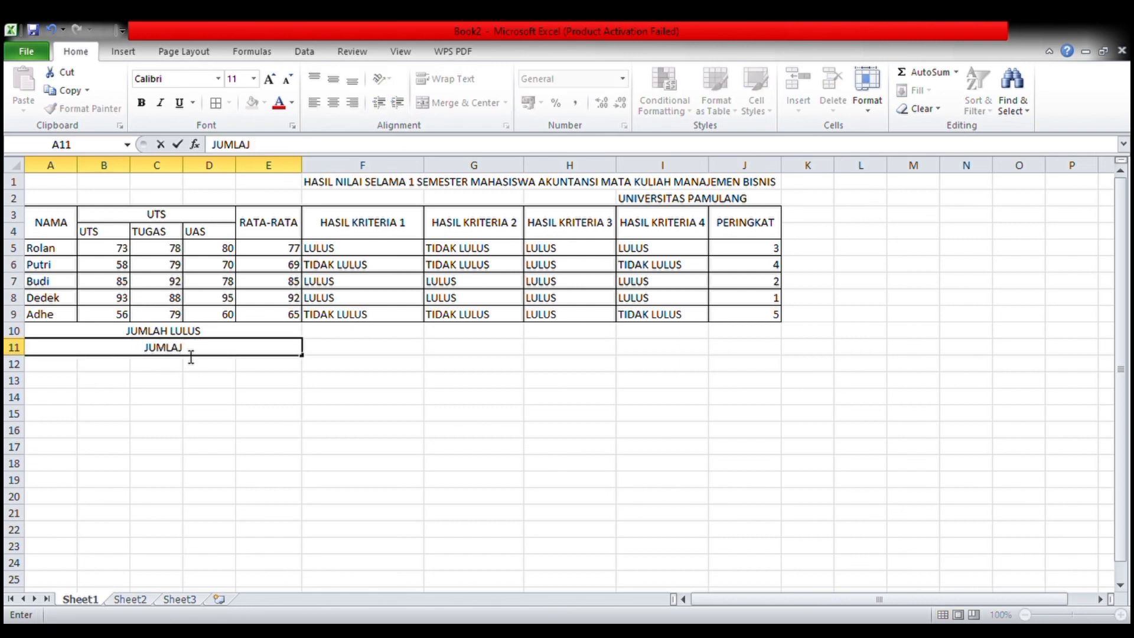
key(BackSpace)
text(H TIDAK LULUS)
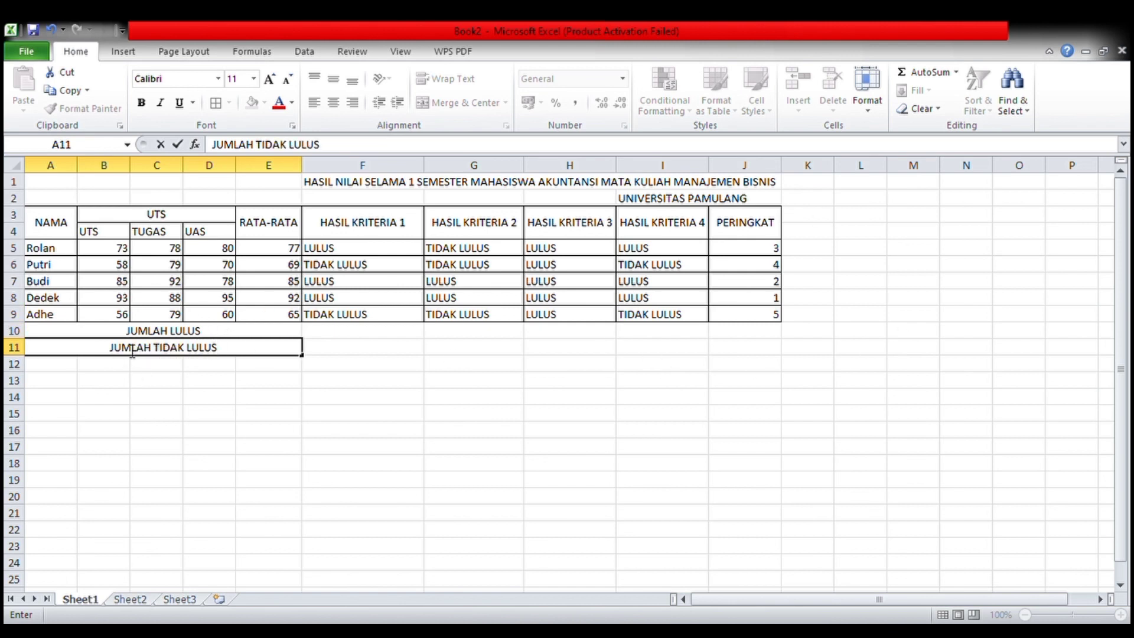
drag(127, 332, 679, 348)
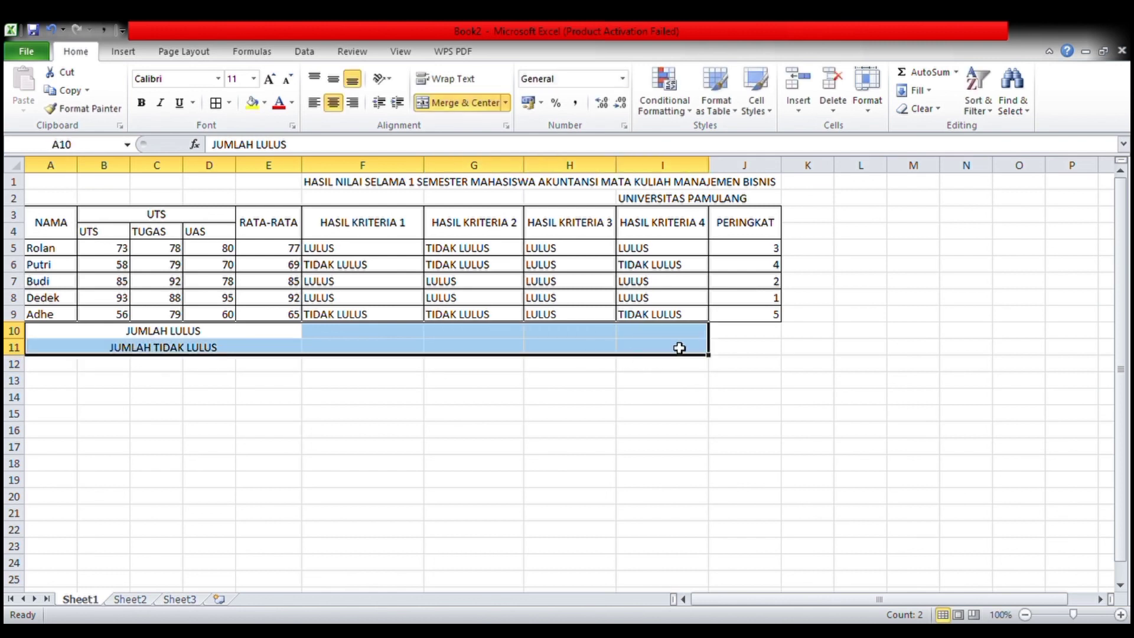
click(215, 104)
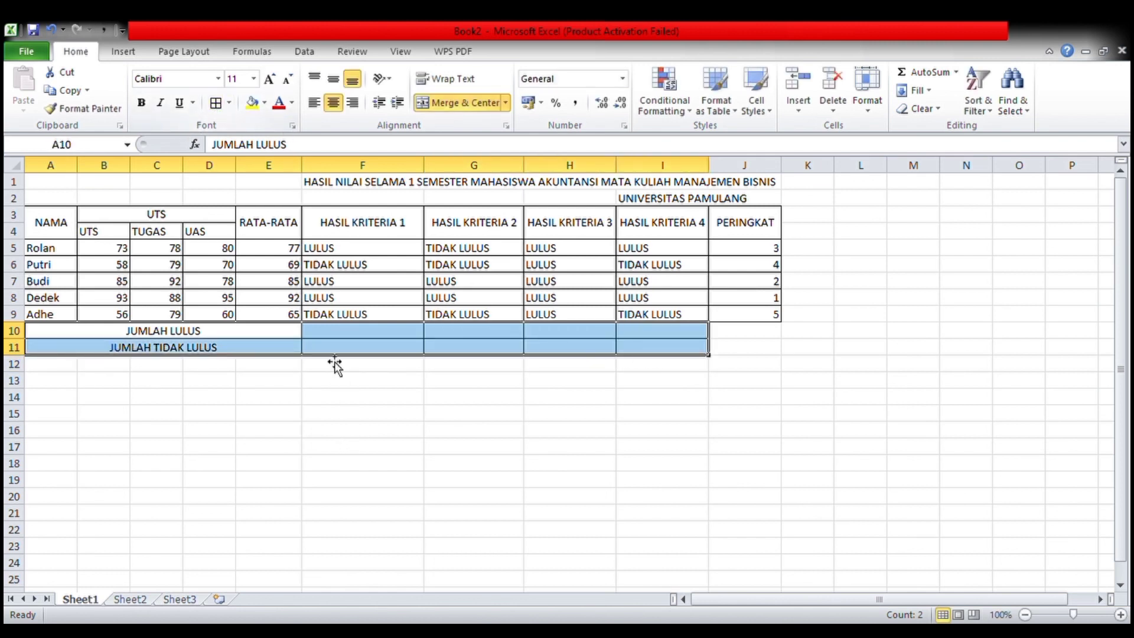
- Enter a COUNTIF formula in F10 that counts "LULUS" in the absolute range $F$5:$F$9
click(336, 334)
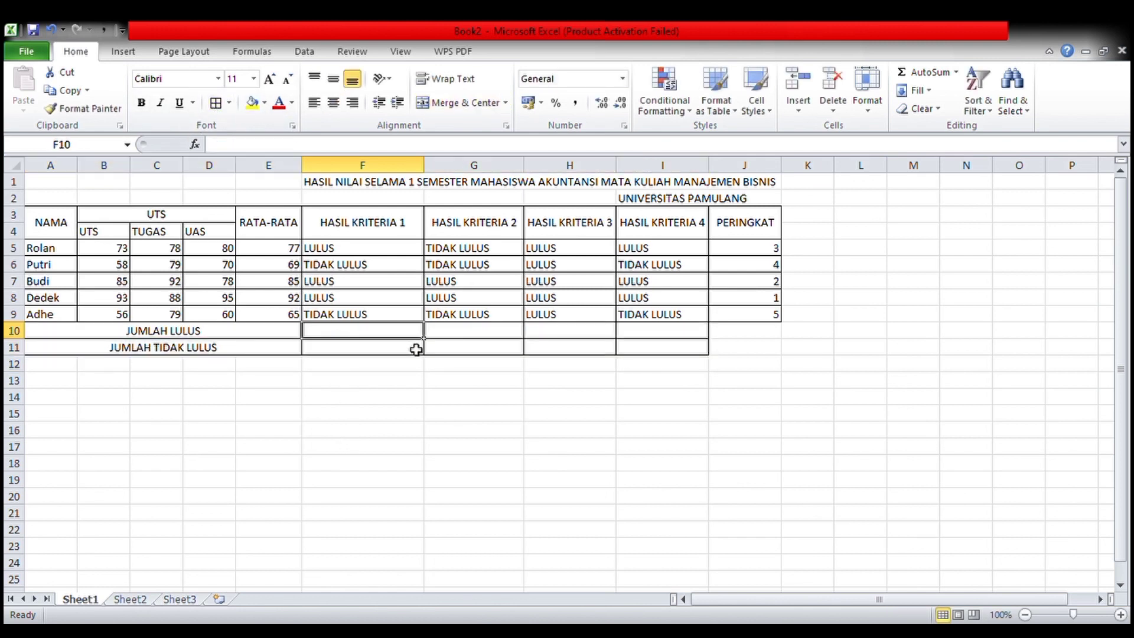
text(=COUNT)
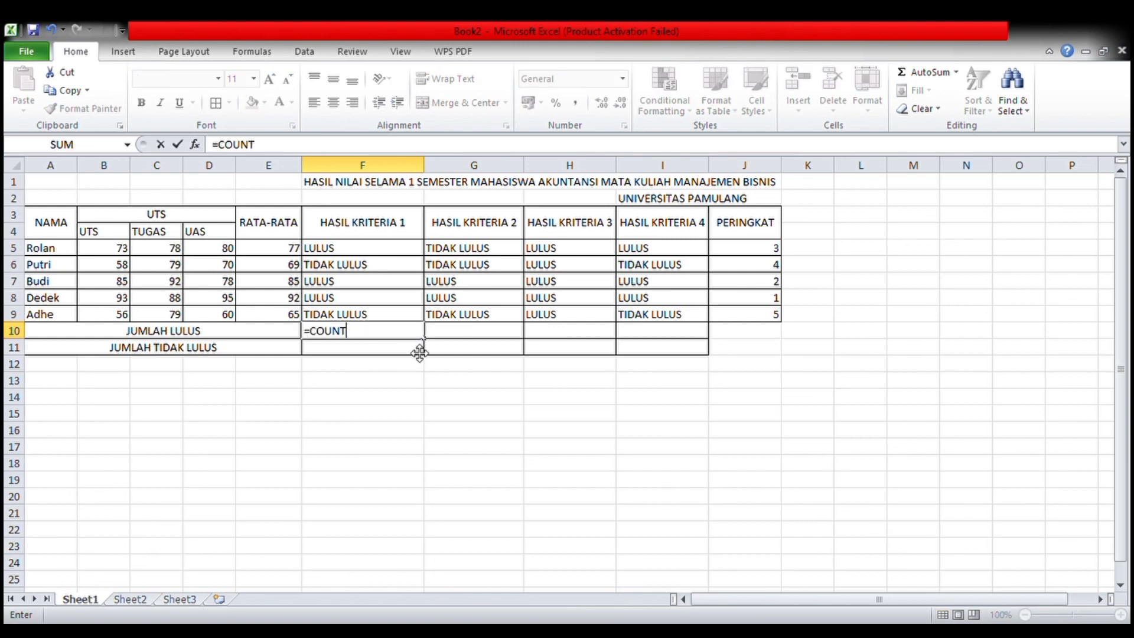
text(IF()
click(355, 255)
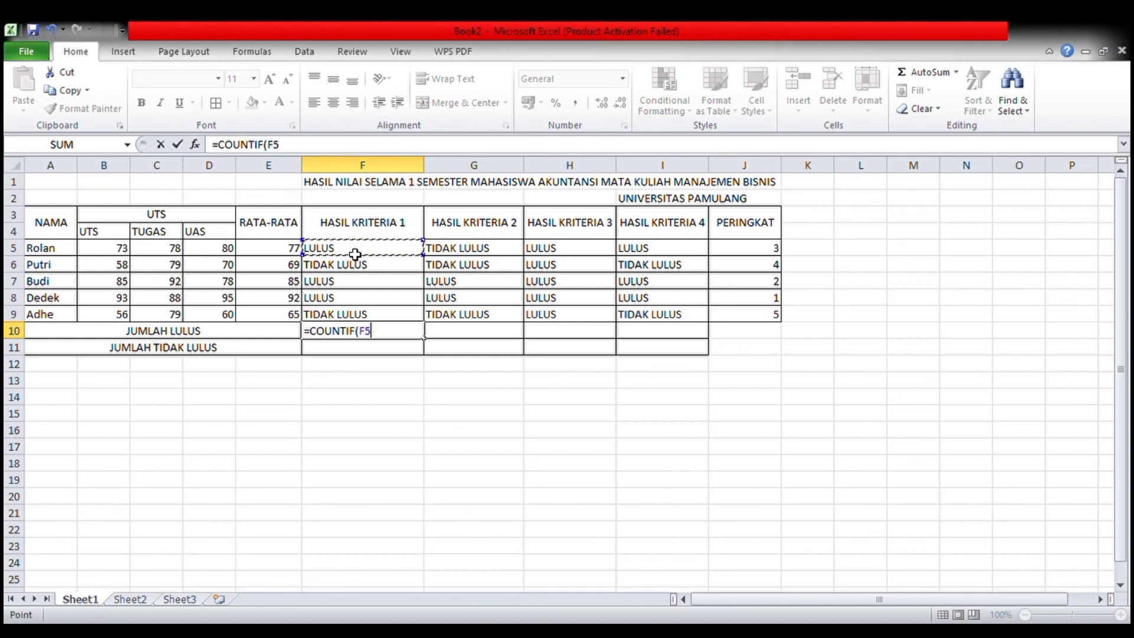
drag(355, 254, 376, 322)
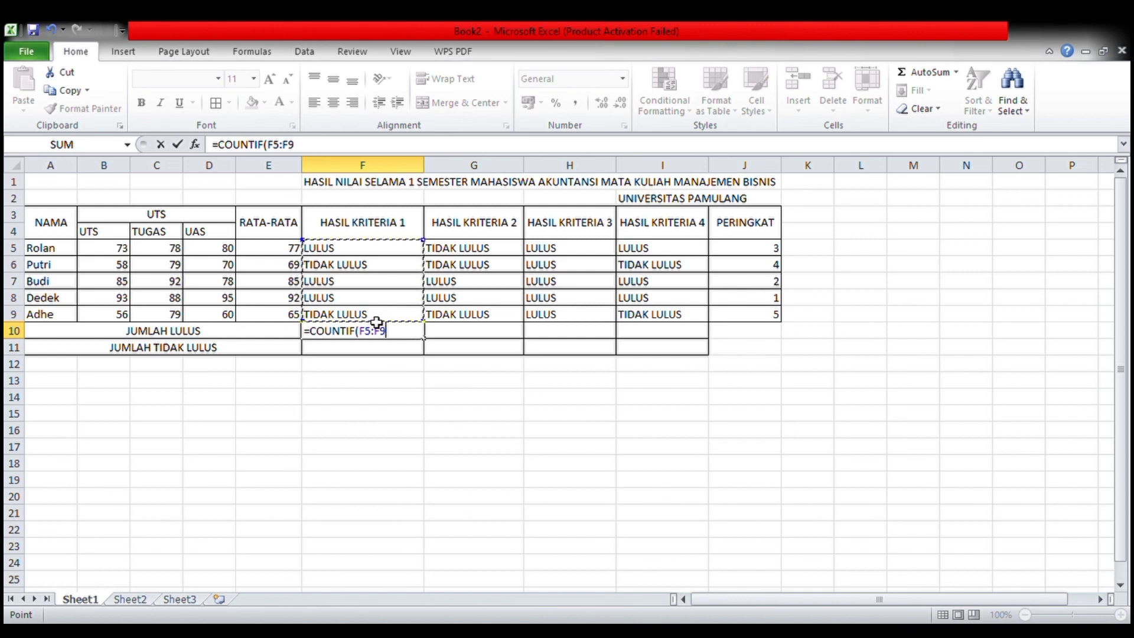
key(F4)
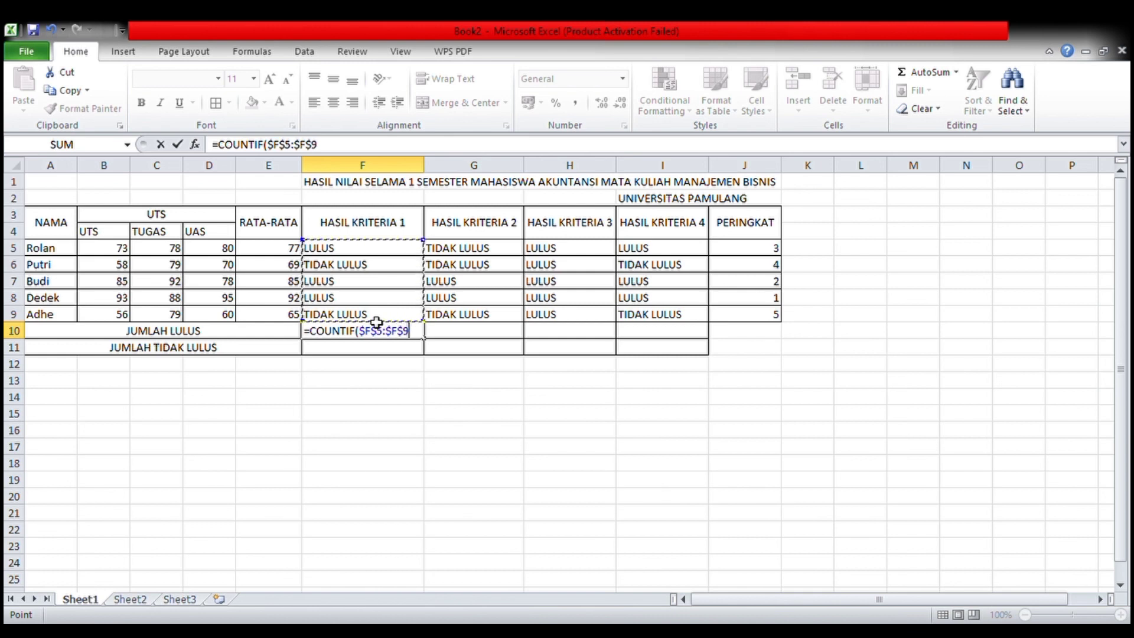
text(;L)
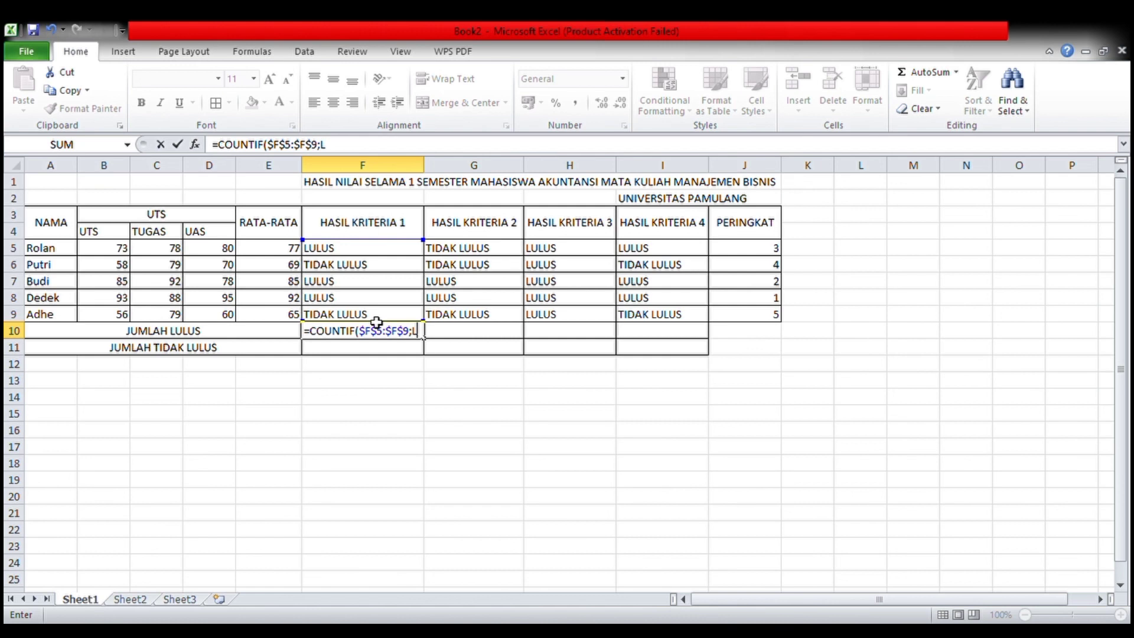
key(BackSpace)
text("LULUS)
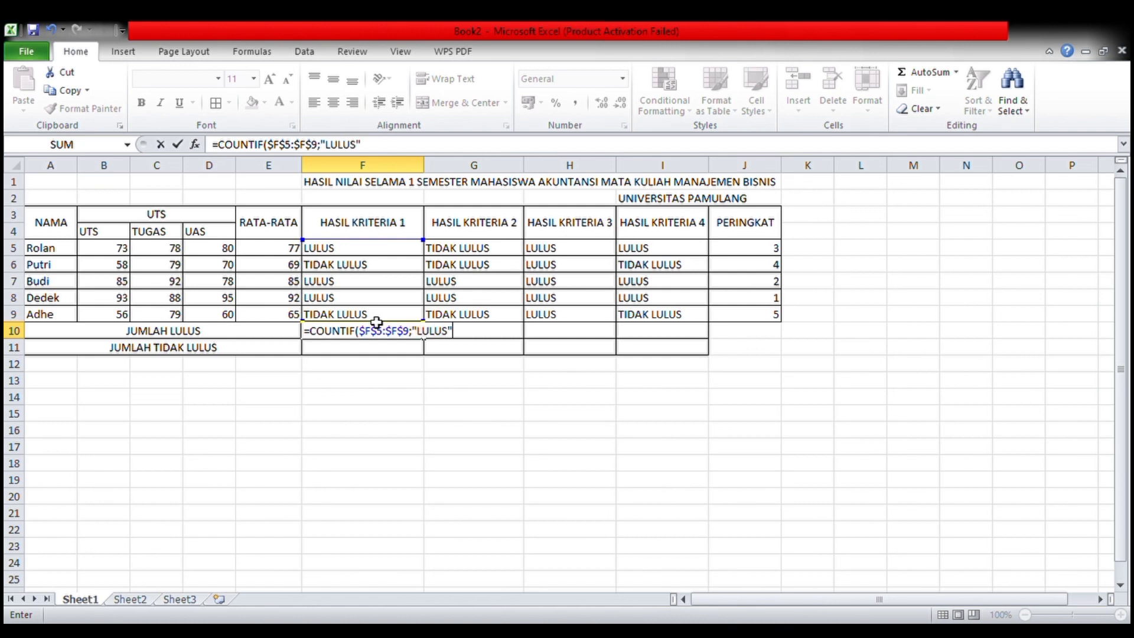
key(Return)
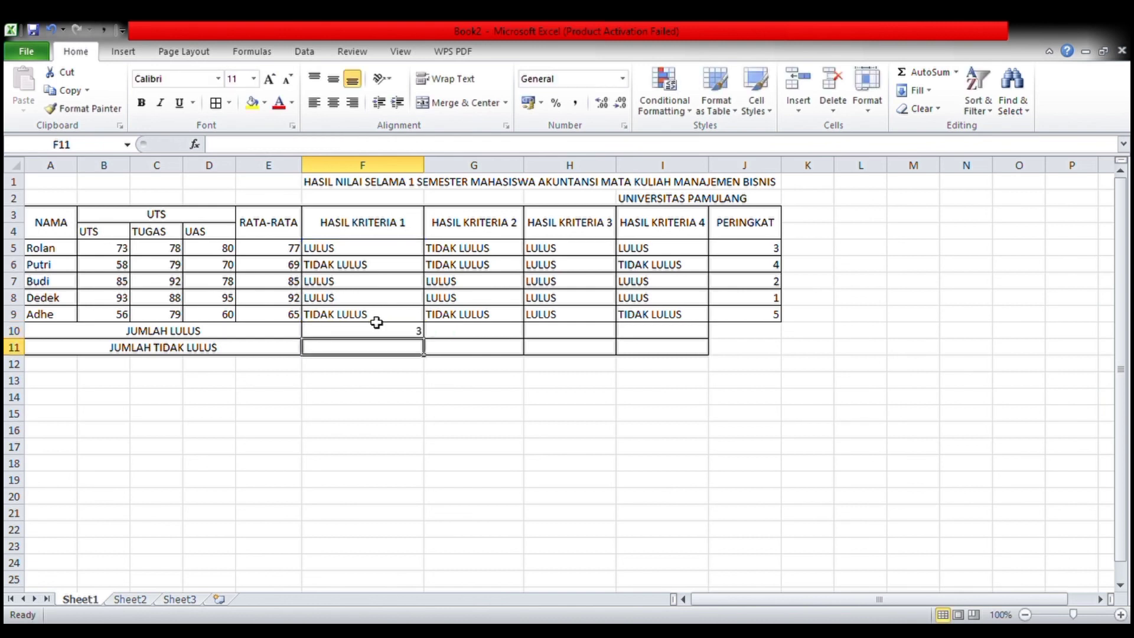
- Enter a COUNTIF formula in G10 that counts "LULUS" in the absolute range $G$5:$G$9
click(480, 338)
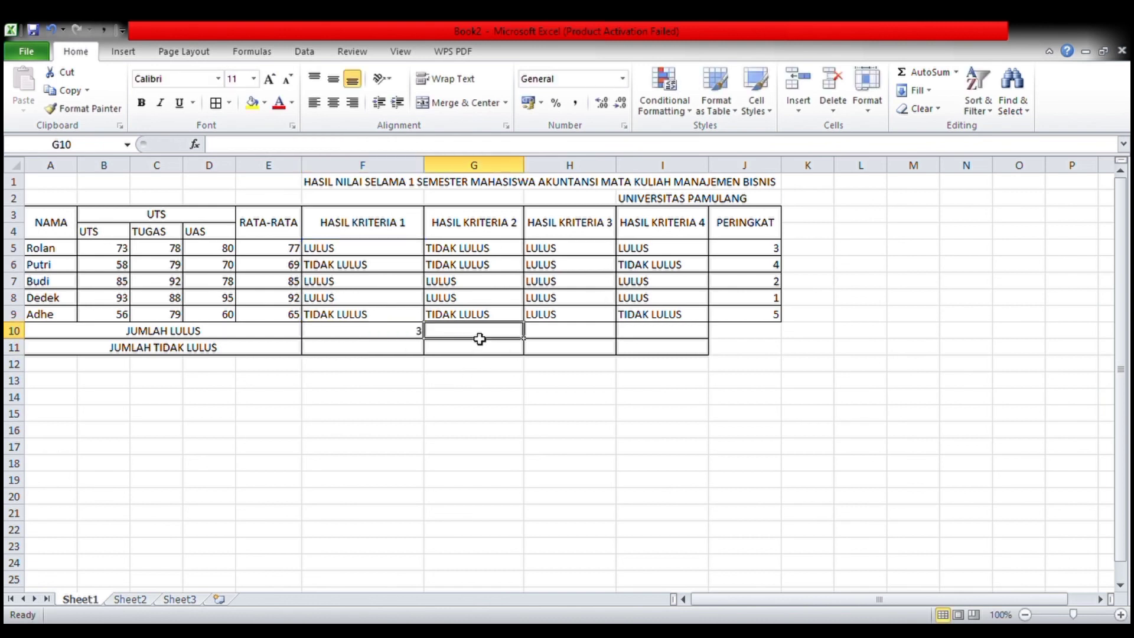
text(=C)
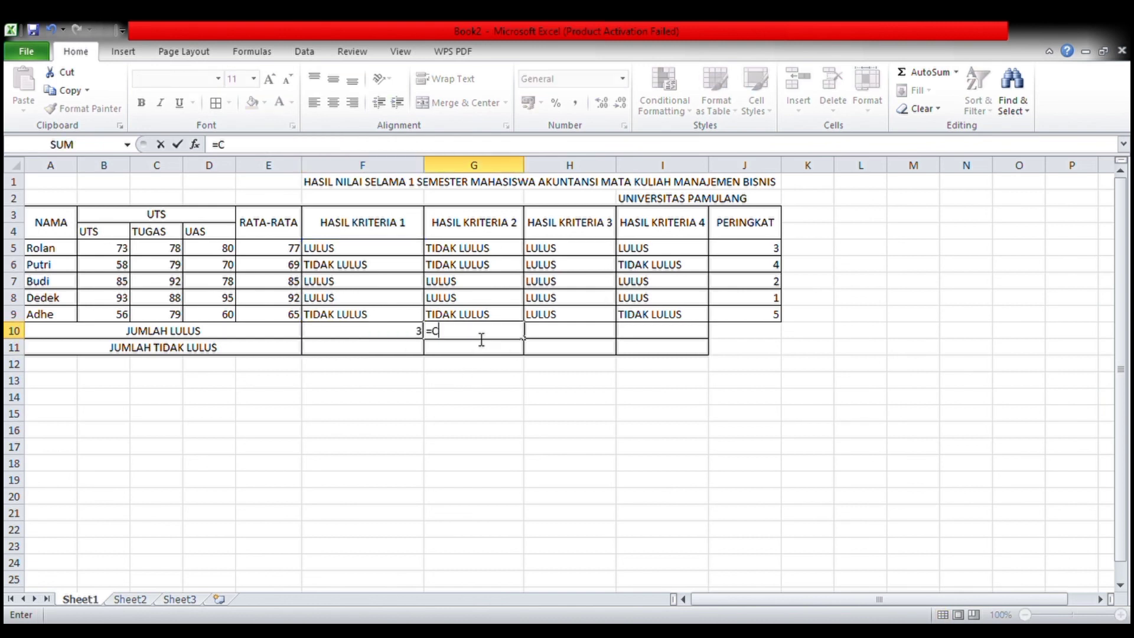
text(OUNTIF)
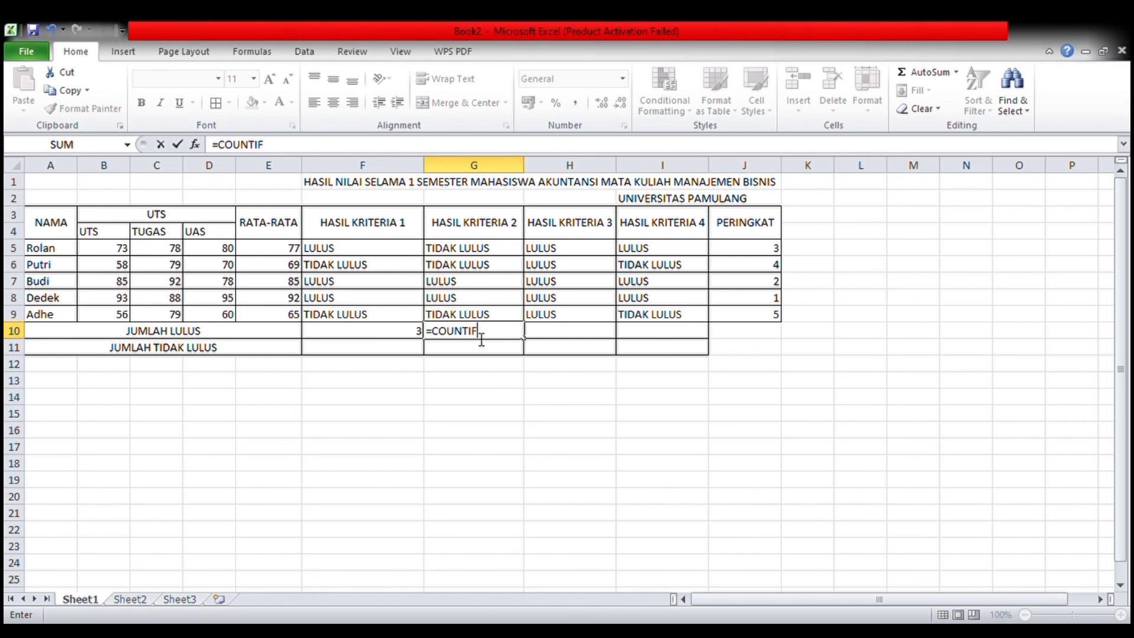
text(()
drag(498, 246, 484, 325)
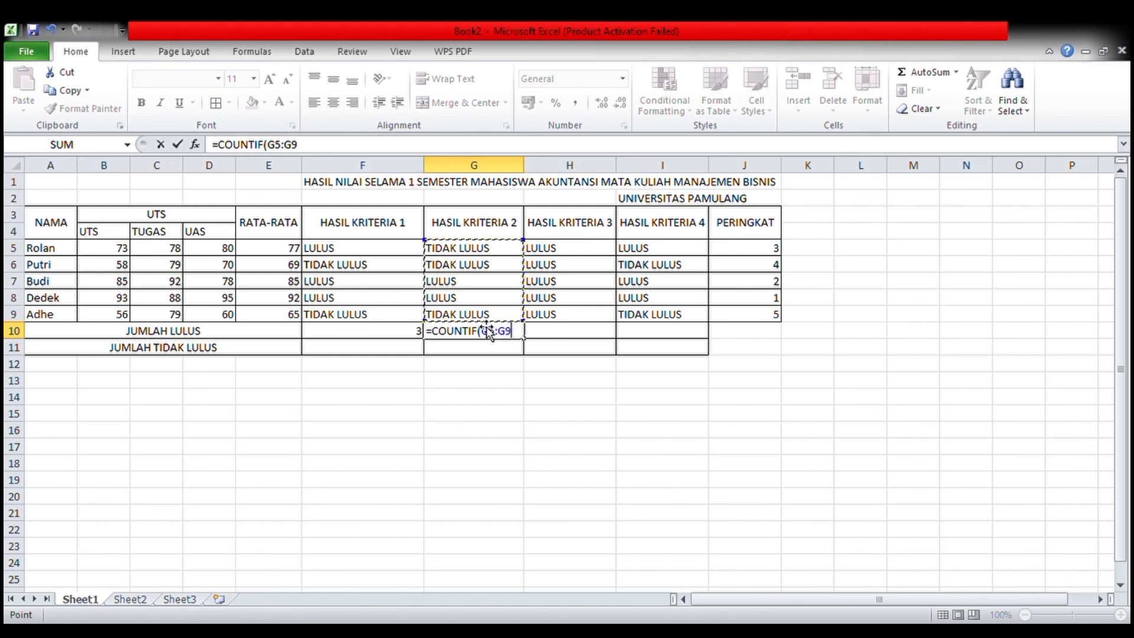
key(F4)
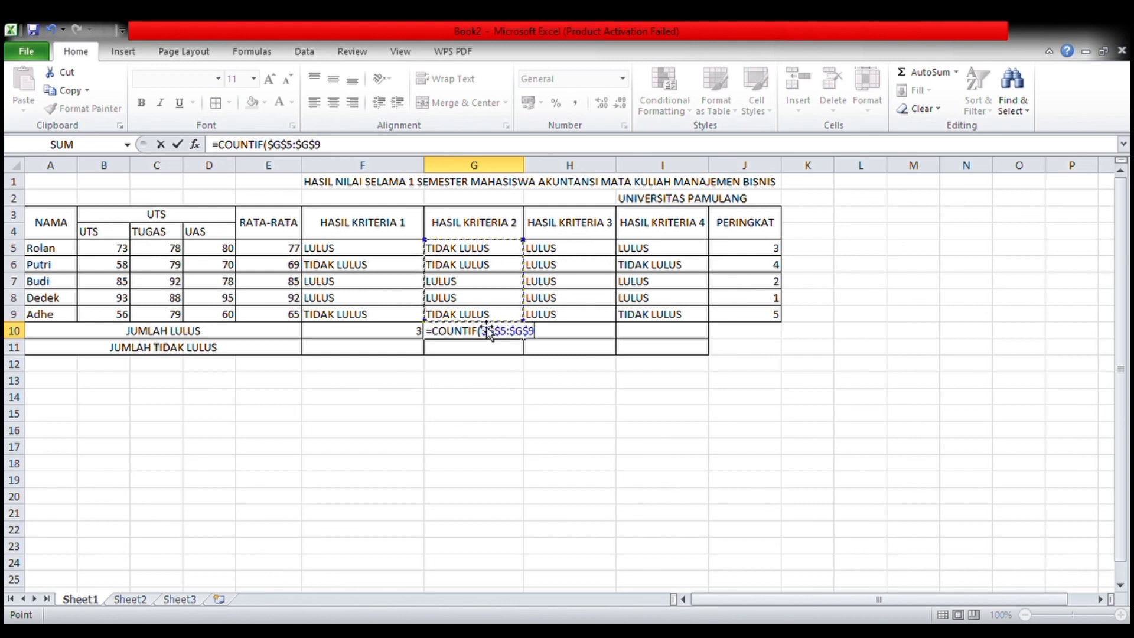
text(;"LULIUS)
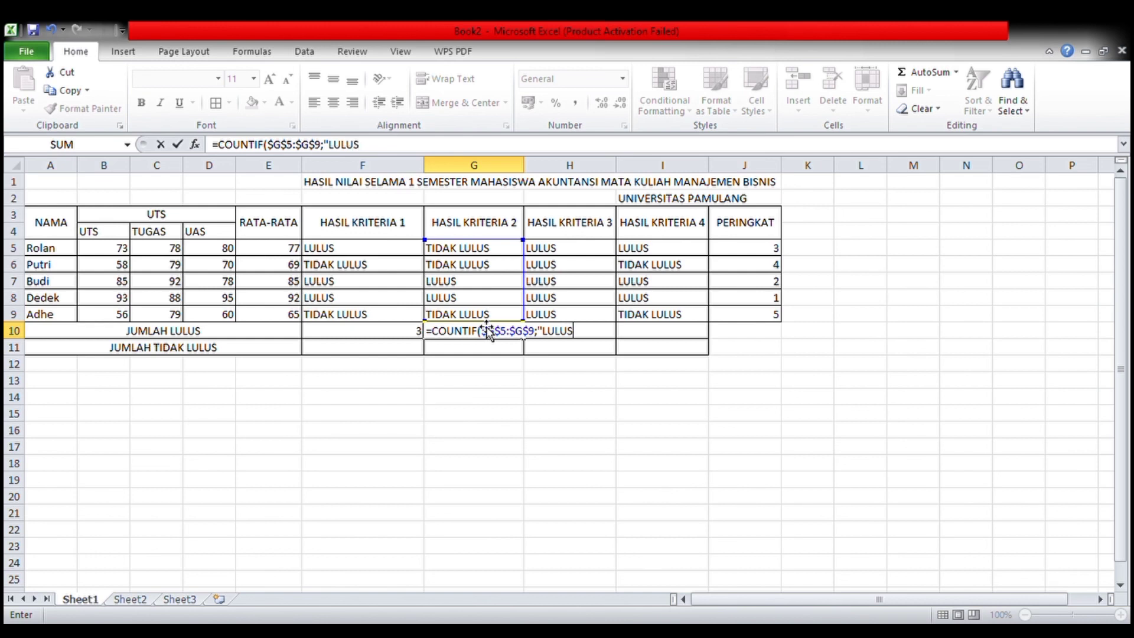
text(")
key(Return)
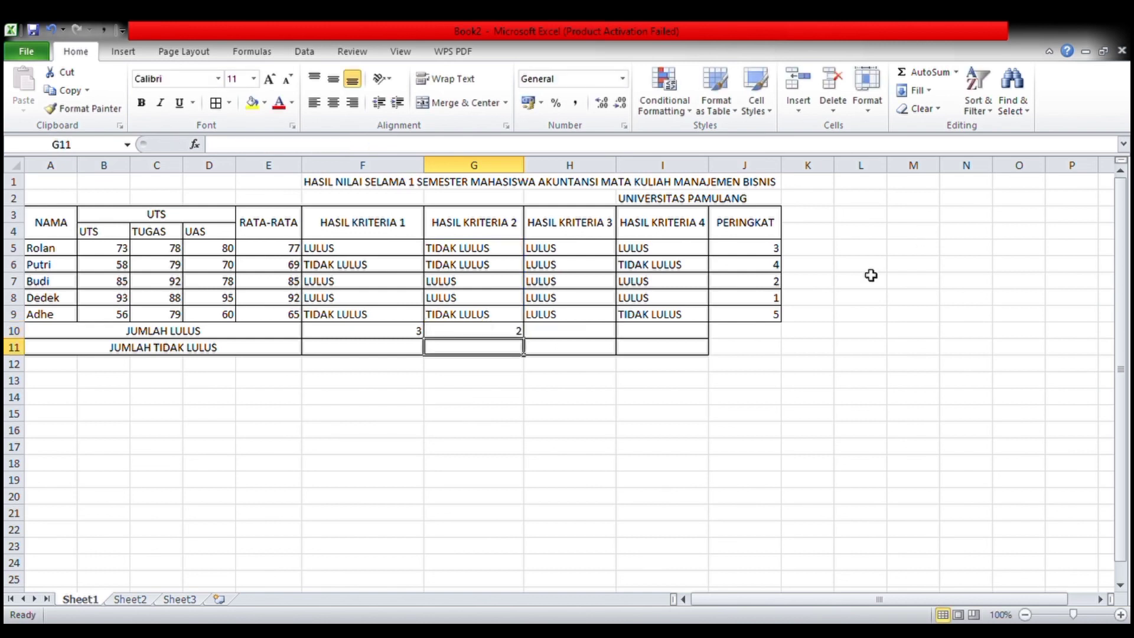
- Enter a COUNTIF formula in H10 that counts "LULUS" in the absolute range $H$5:$H$9
click(557, 329)
text(=)
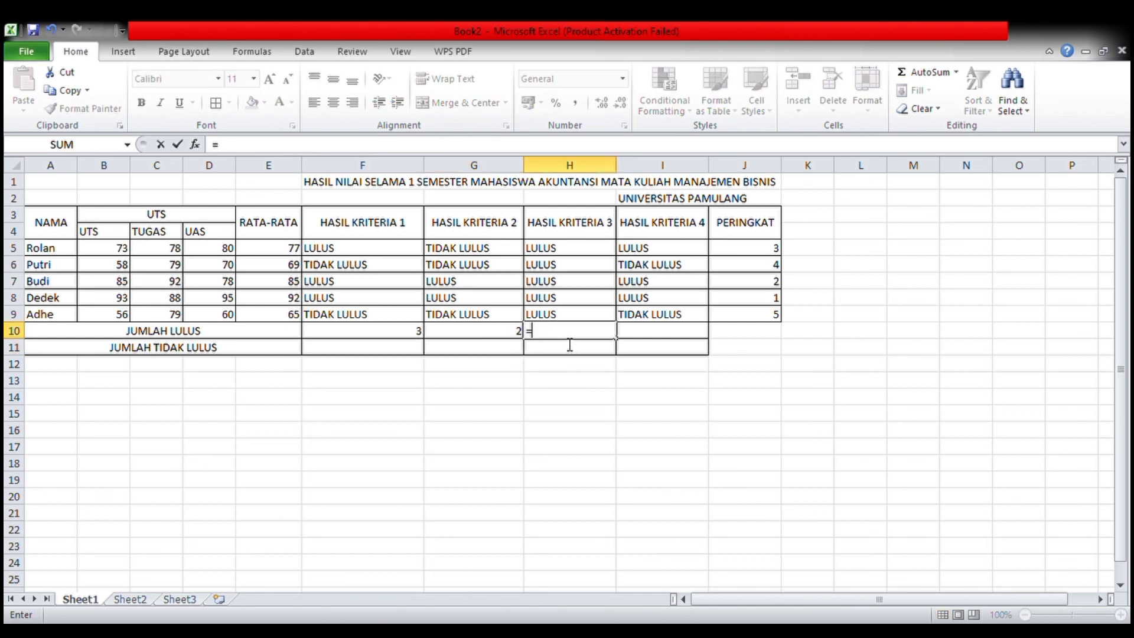
text(COUNTIF)
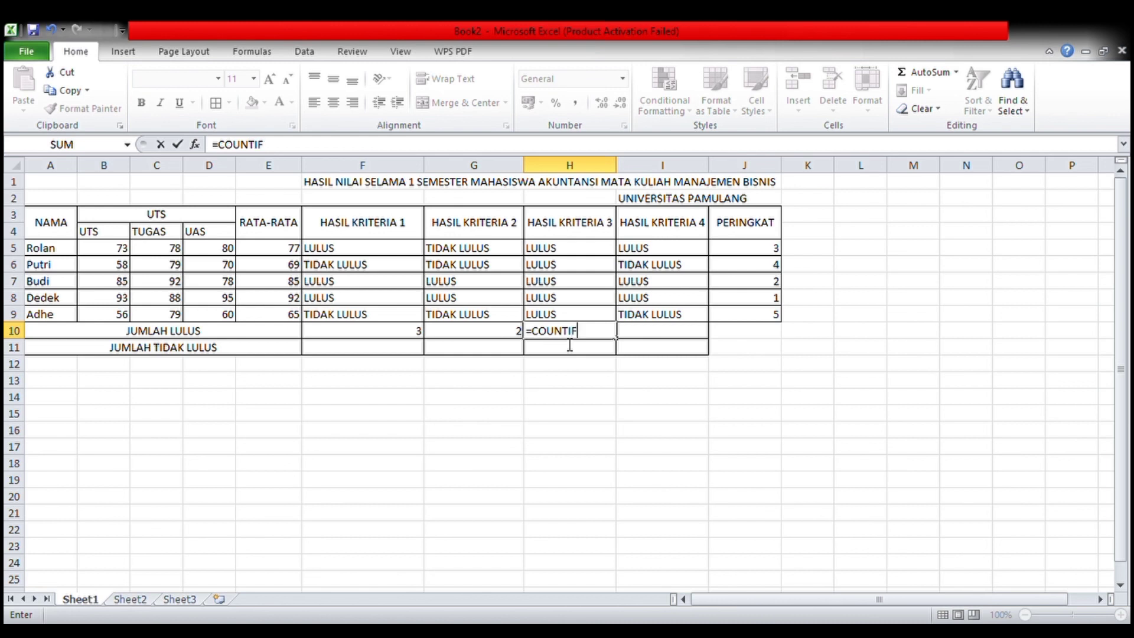
text(()
drag(561, 254, 579, 318)
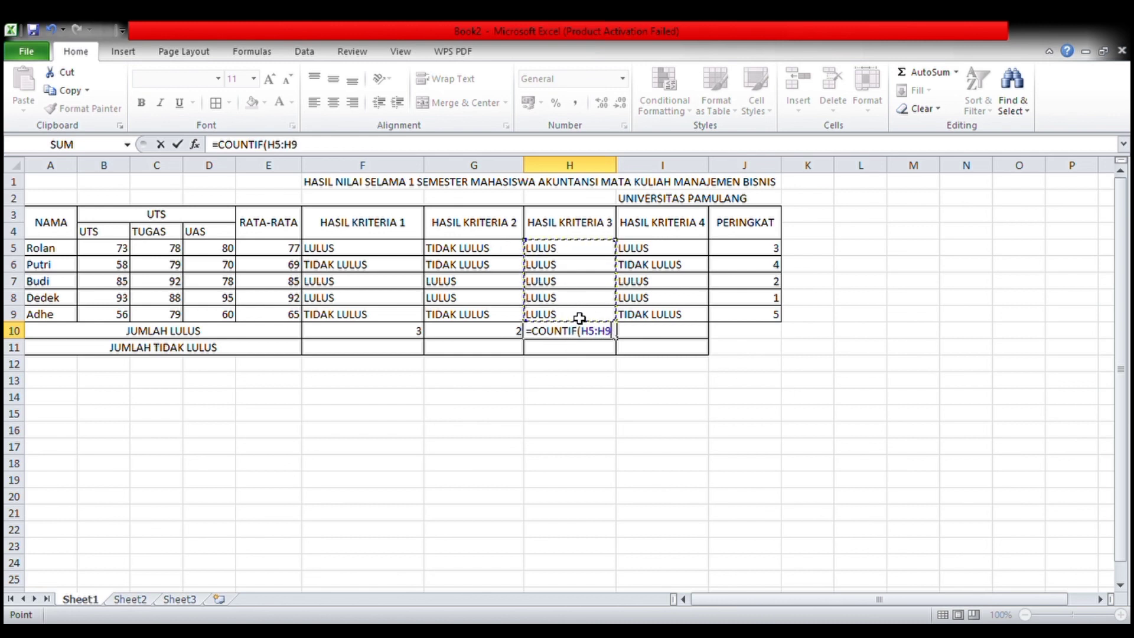
key(F4)
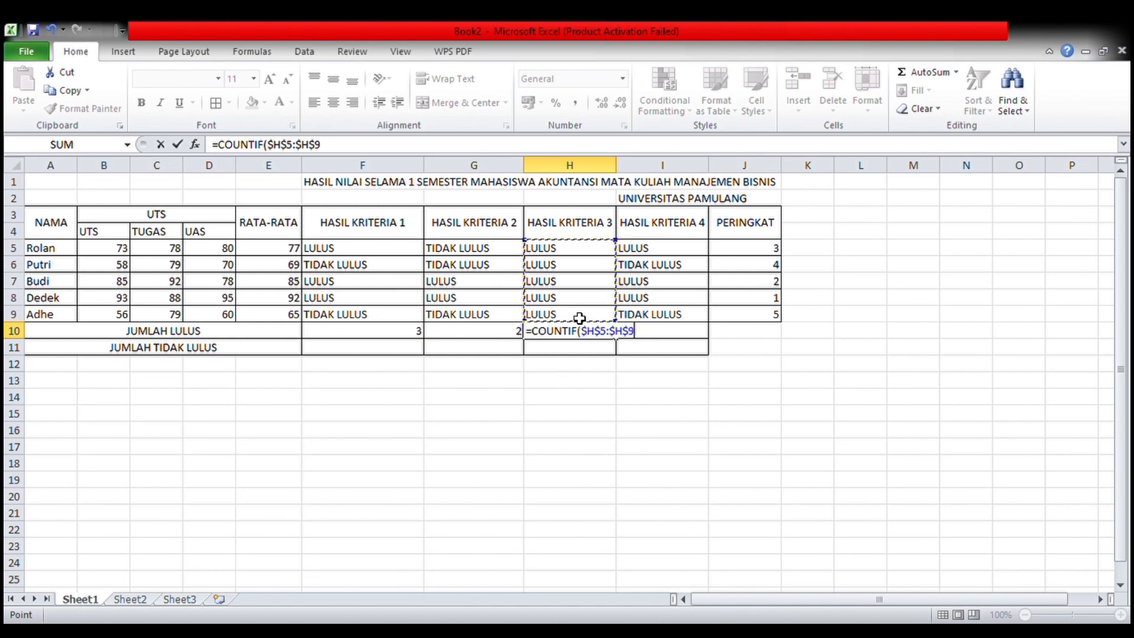
text(;)
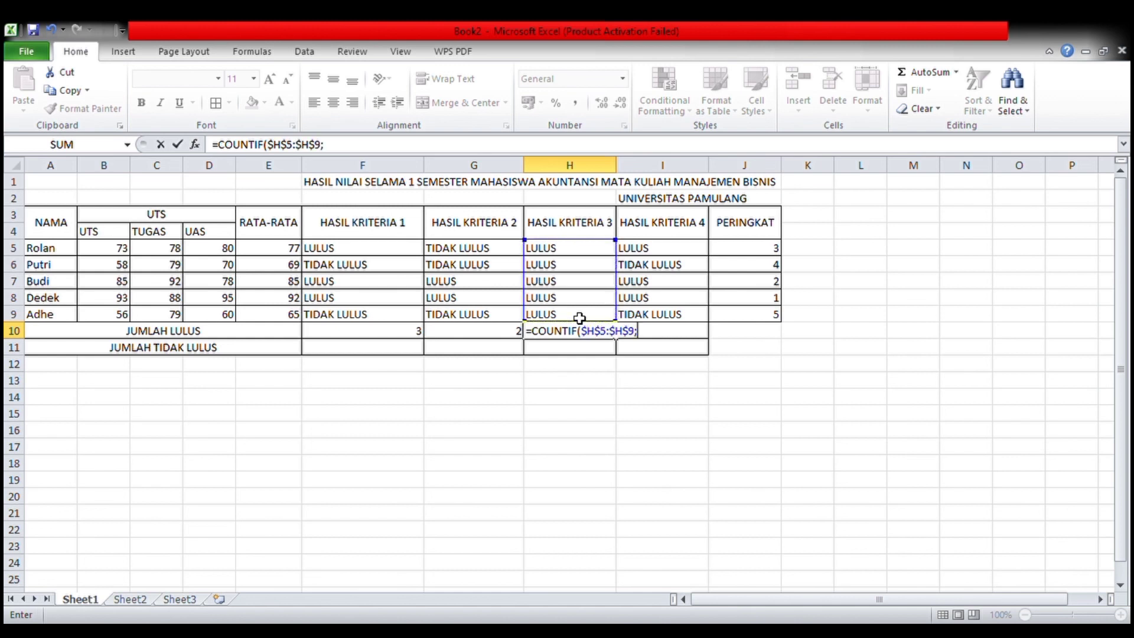
text("LULUS)
text())
key(Return)
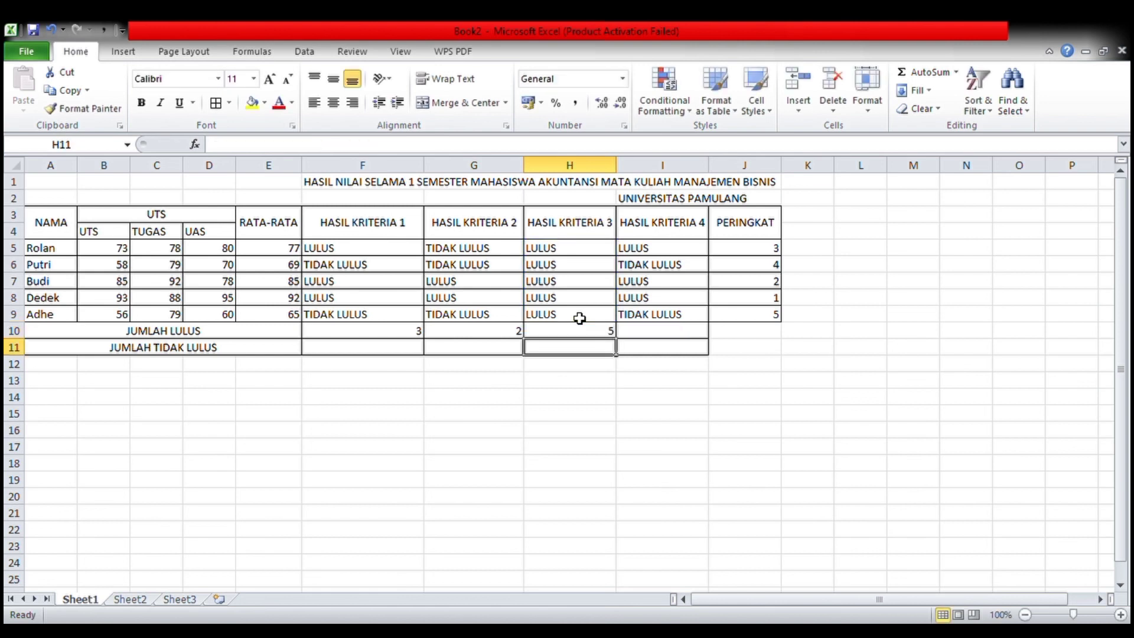
- Enter a COUNTIF formula in I10 that counts "LULUS" in the absolute range $I$5:$I$9
click(668, 338)
text(=)
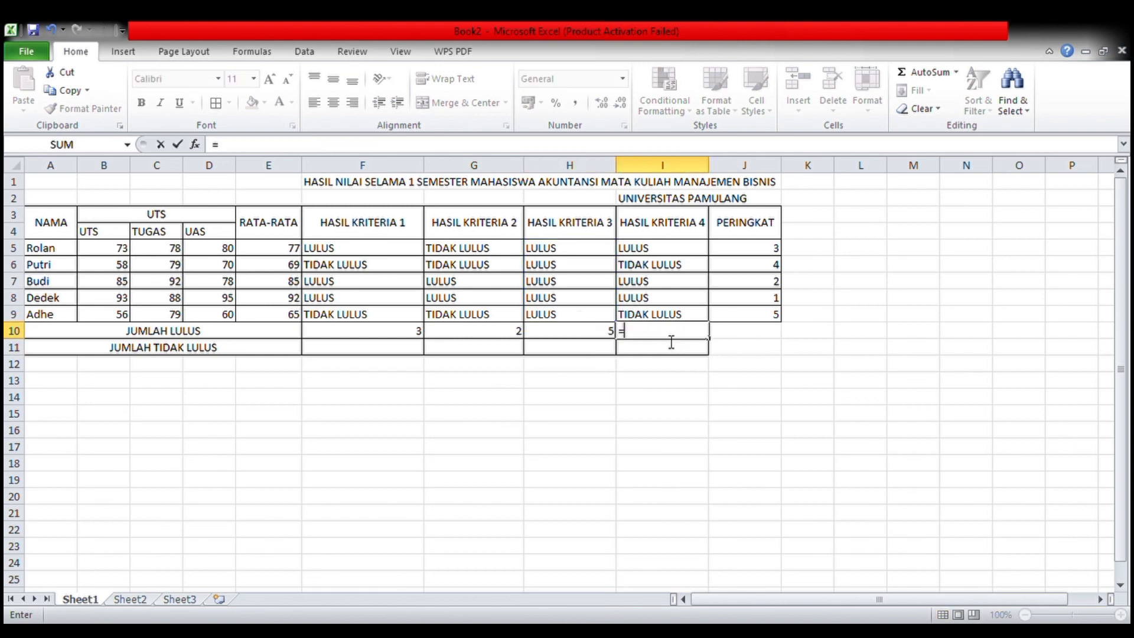
text(COUNTIG)
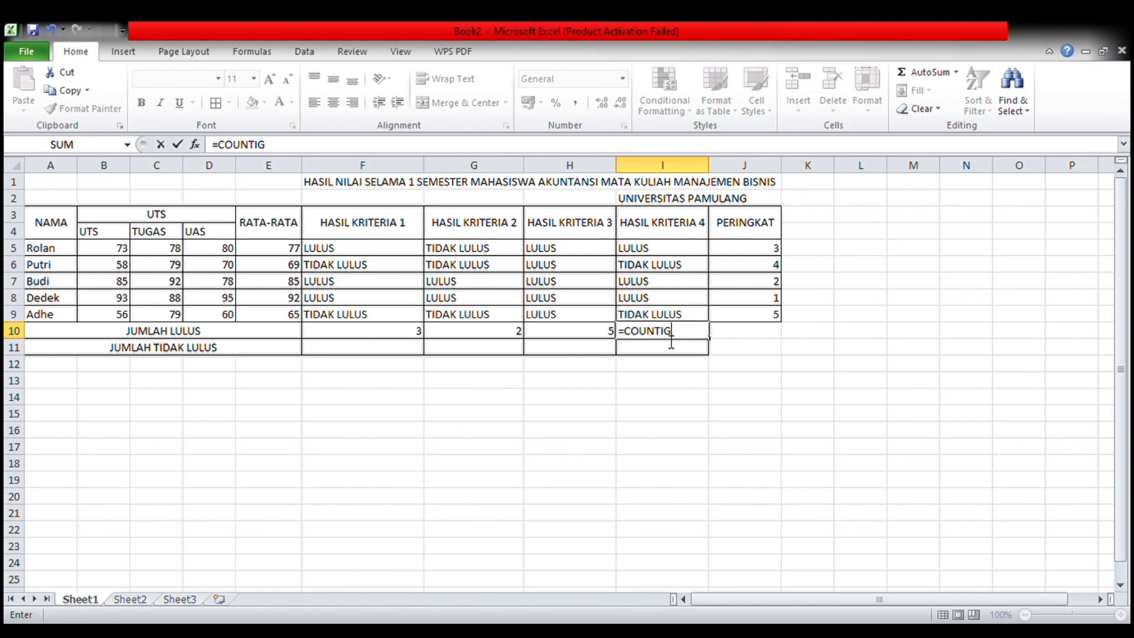
key(BackSpace)
text(F()
drag(677, 249, 682, 321)
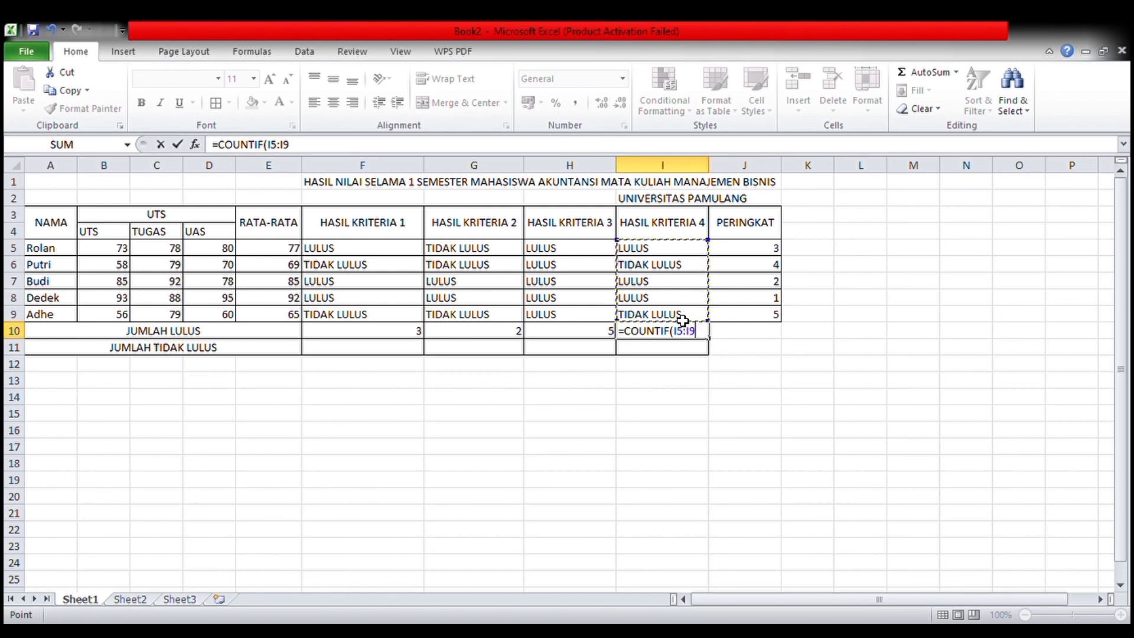
key(F4)
text(;")
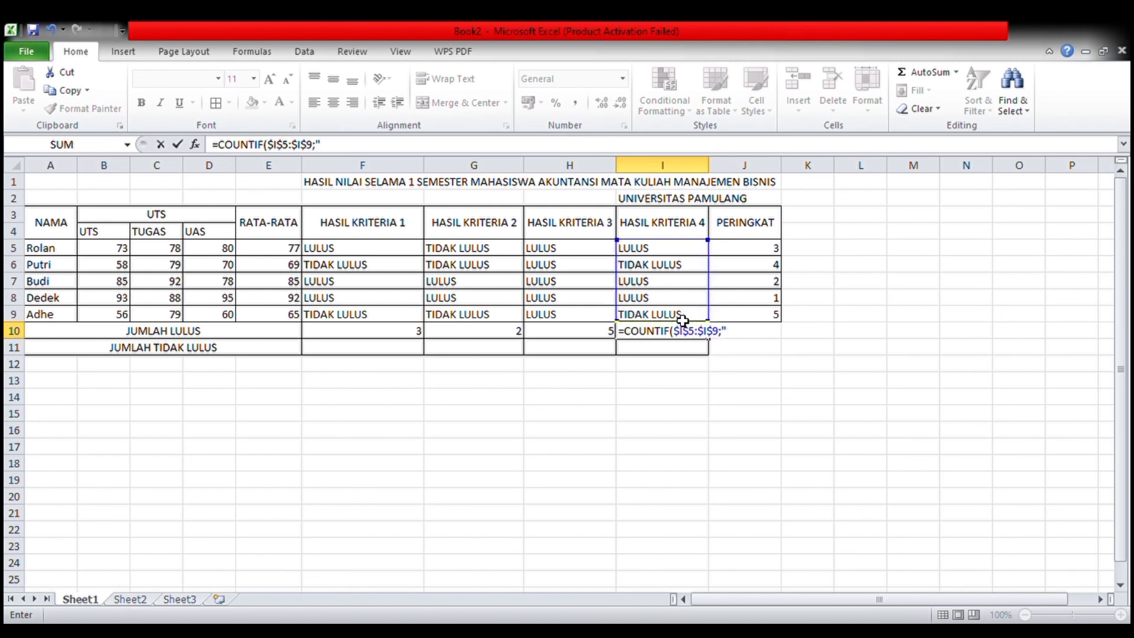
text(LULUS"))
key(Return)
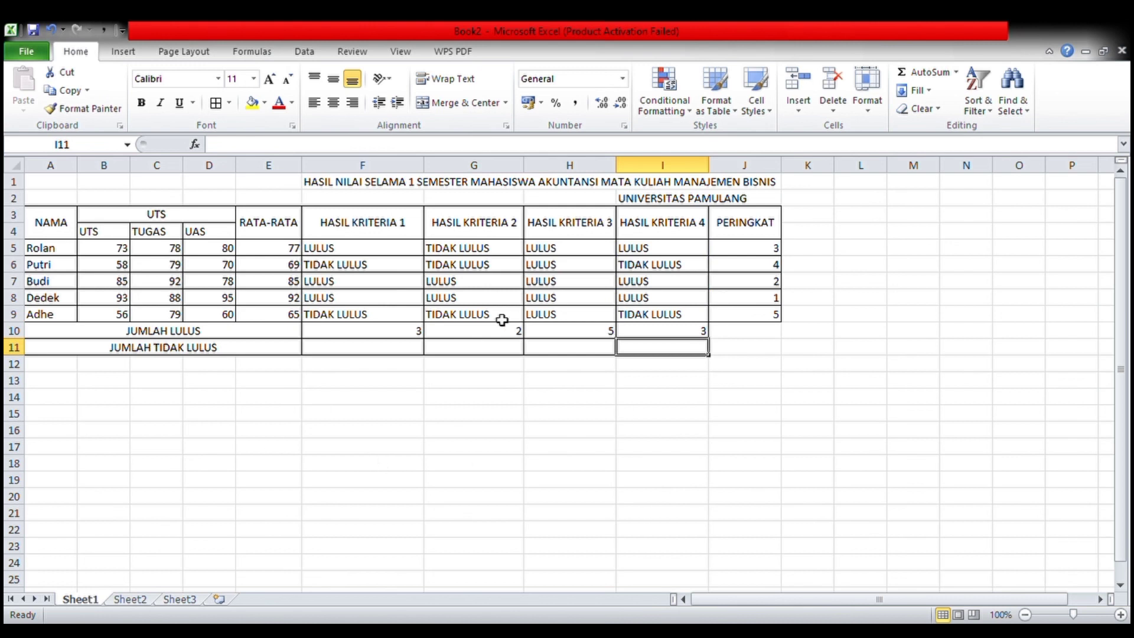
- Enter a COUNTIF formula in F11 that counts "TIDAK LULUS" in the absolute range $F$5:$F$9
click(414, 349)
text(=)
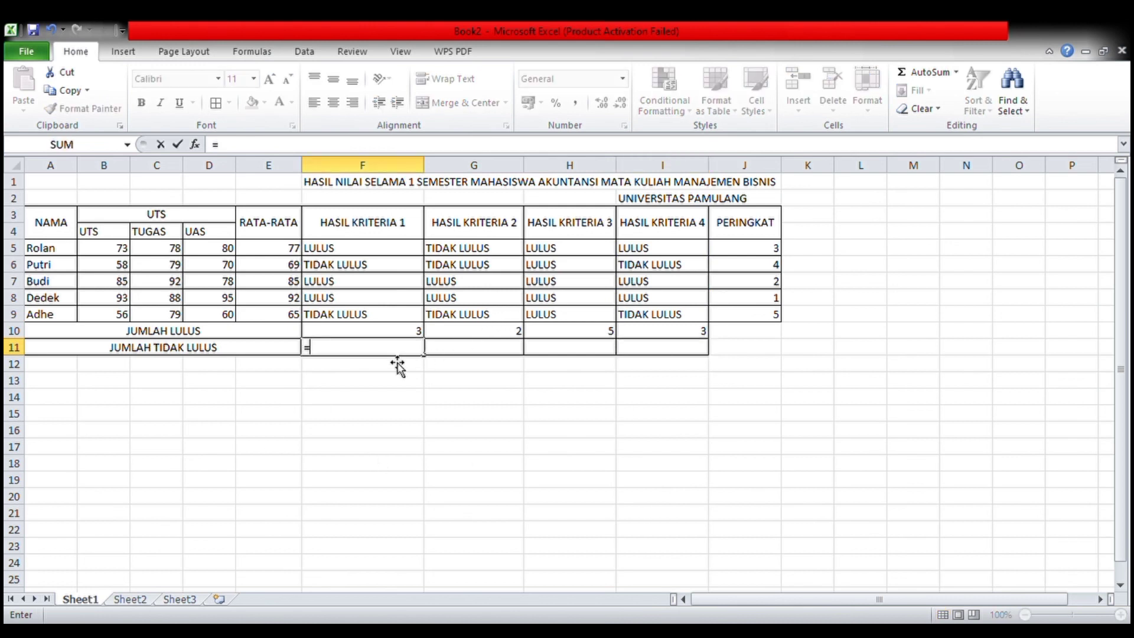
text(COUNTIF()
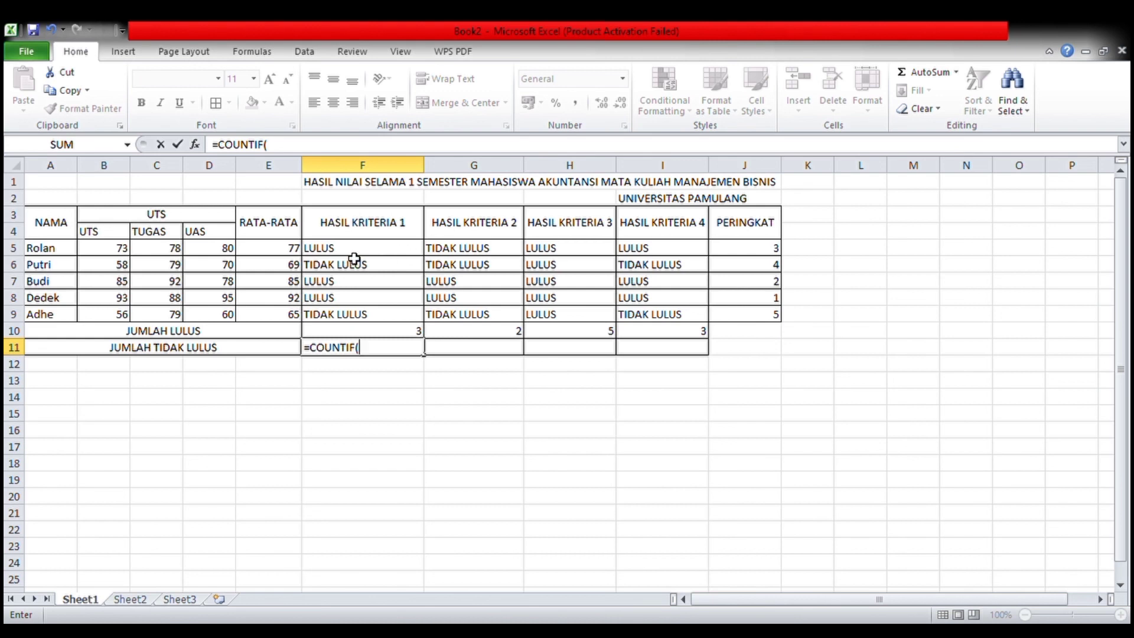
drag(354, 251, 349, 313)
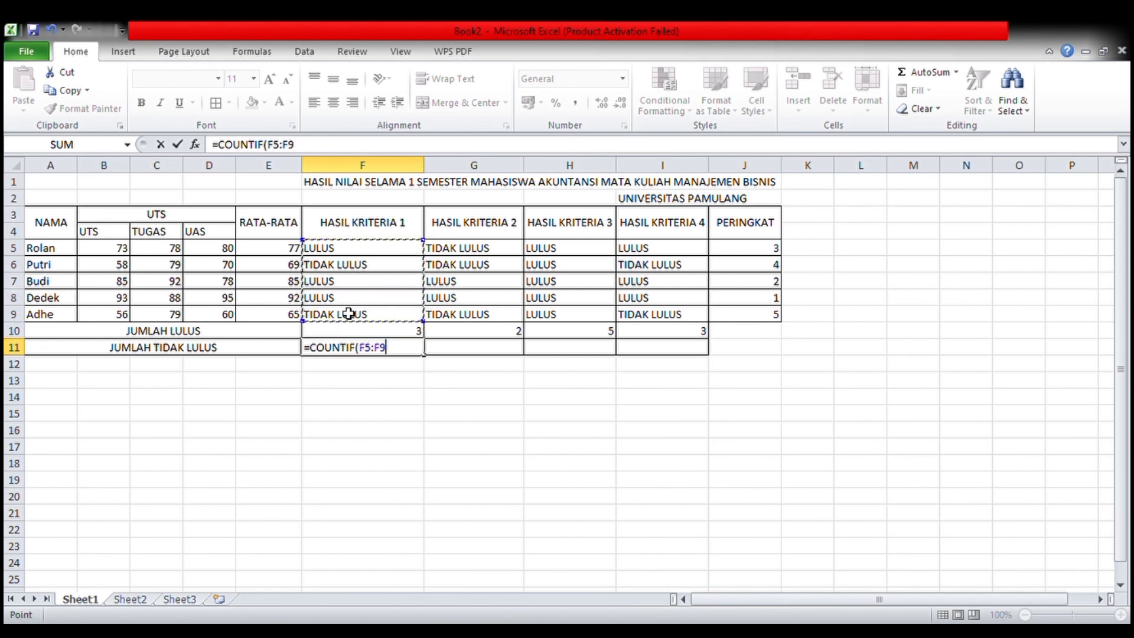
key(F4)
text(;")
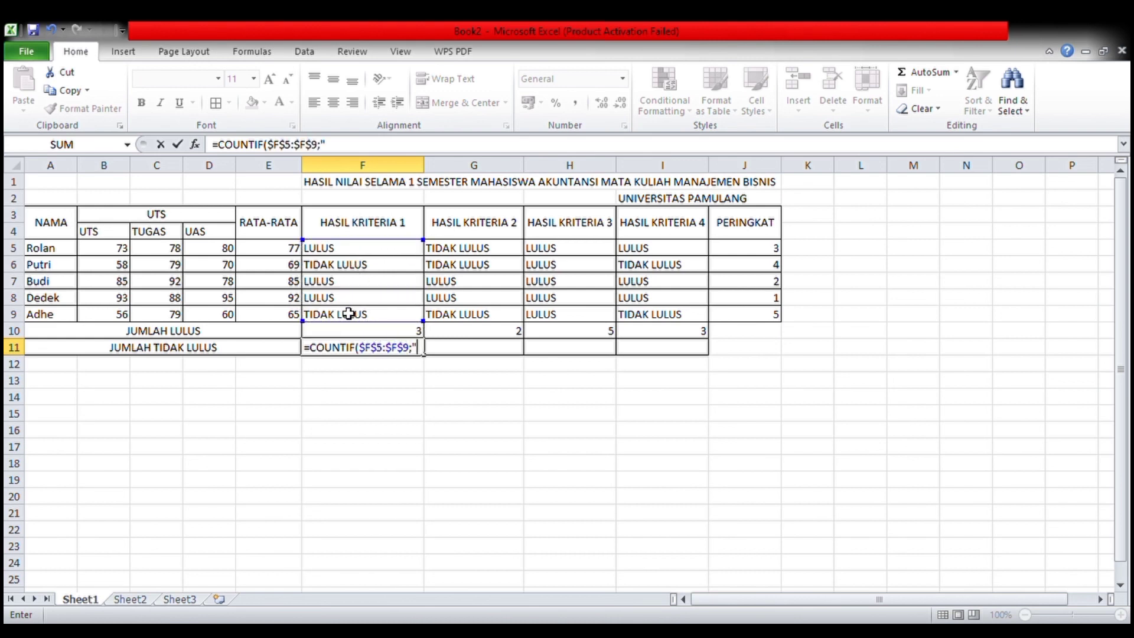
text(TIDAK LULLU)
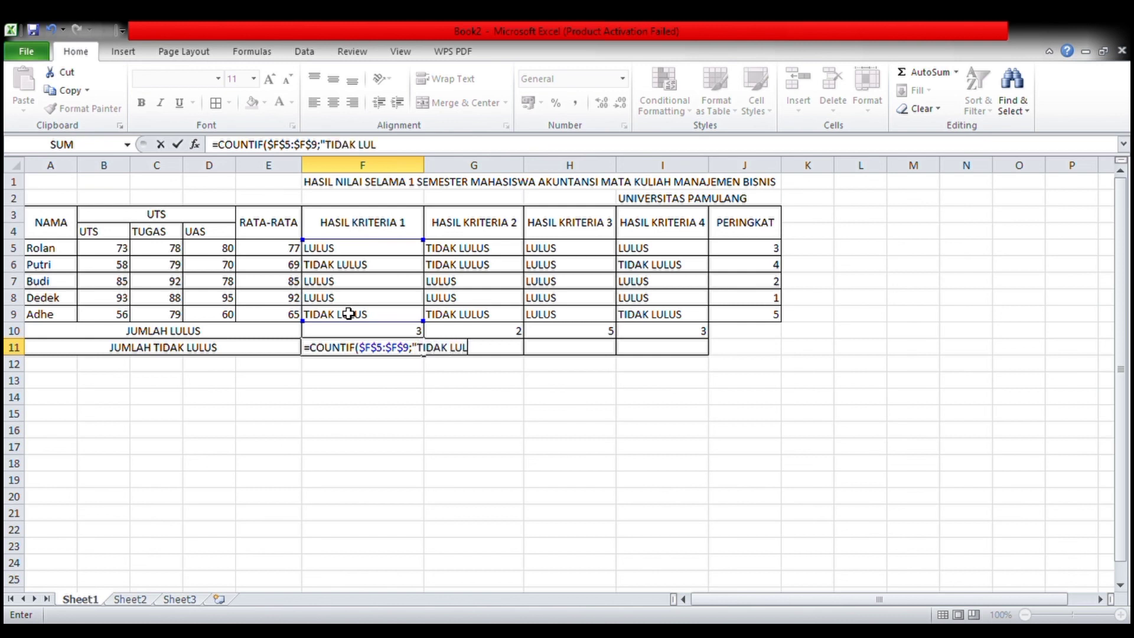
key(BackSpace)
key(BackSpace)
text(US"))
key(Return)
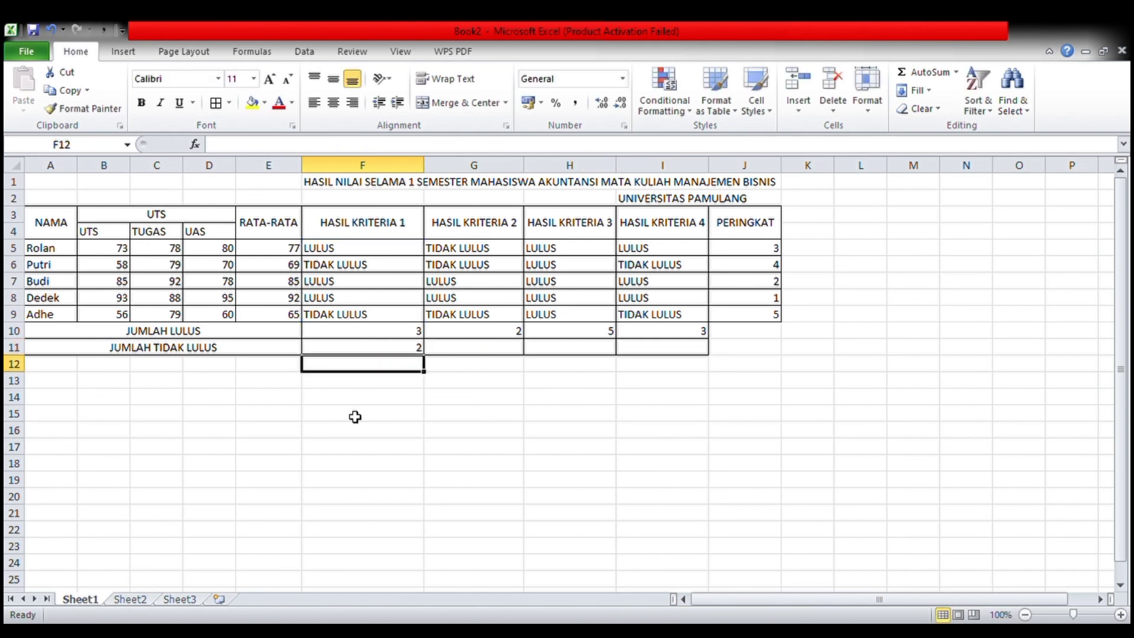
- Enter a COUNTIF formula in G11 that counts "TIDAK LULUS" in the absolute range $G$5:$G$9
click(489, 351)
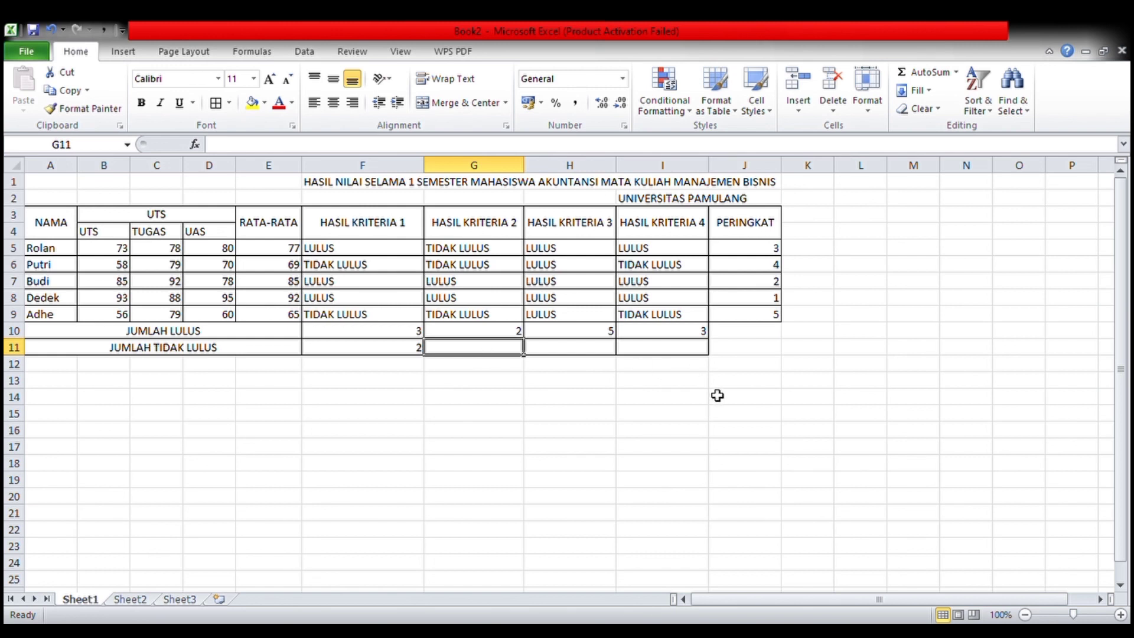
text(=)
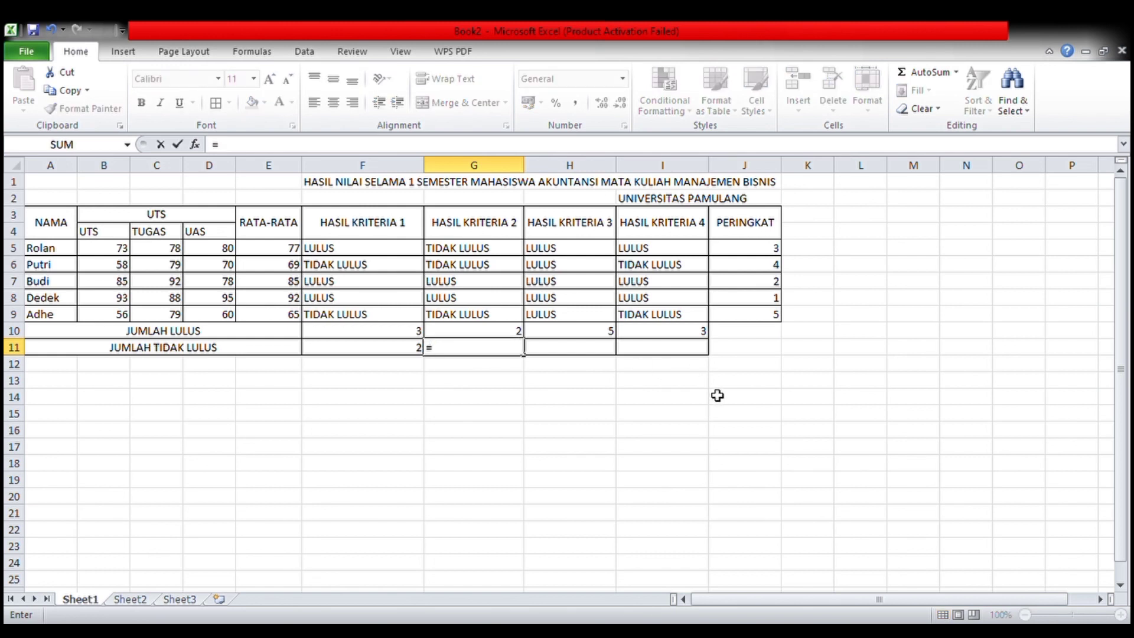
text(COUNTIF()
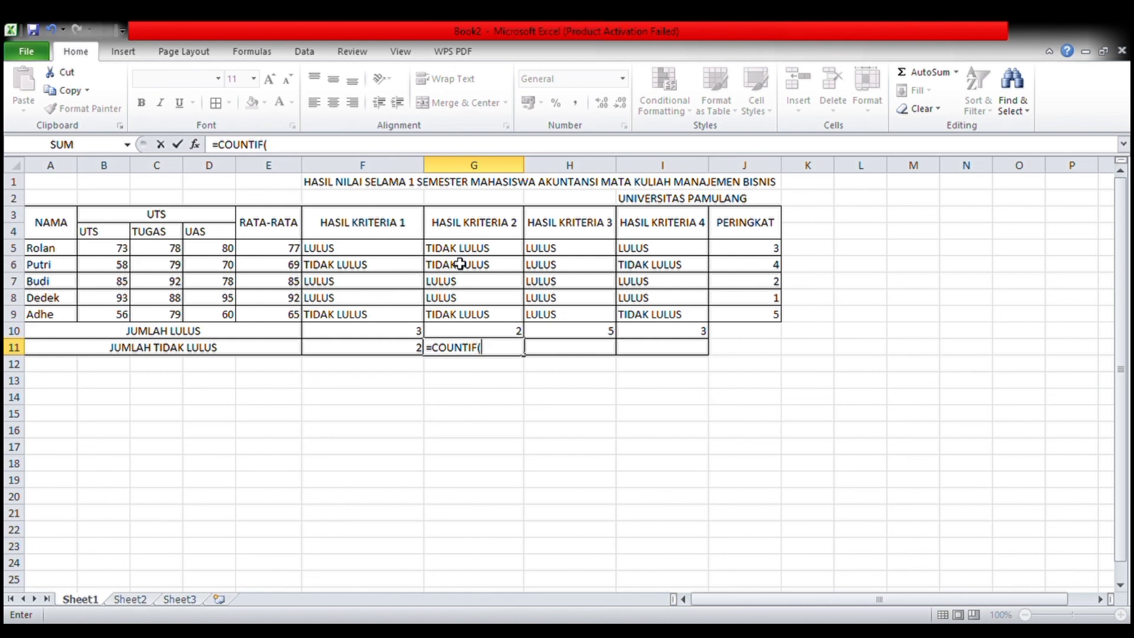
drag(460, 248, 457, 327)
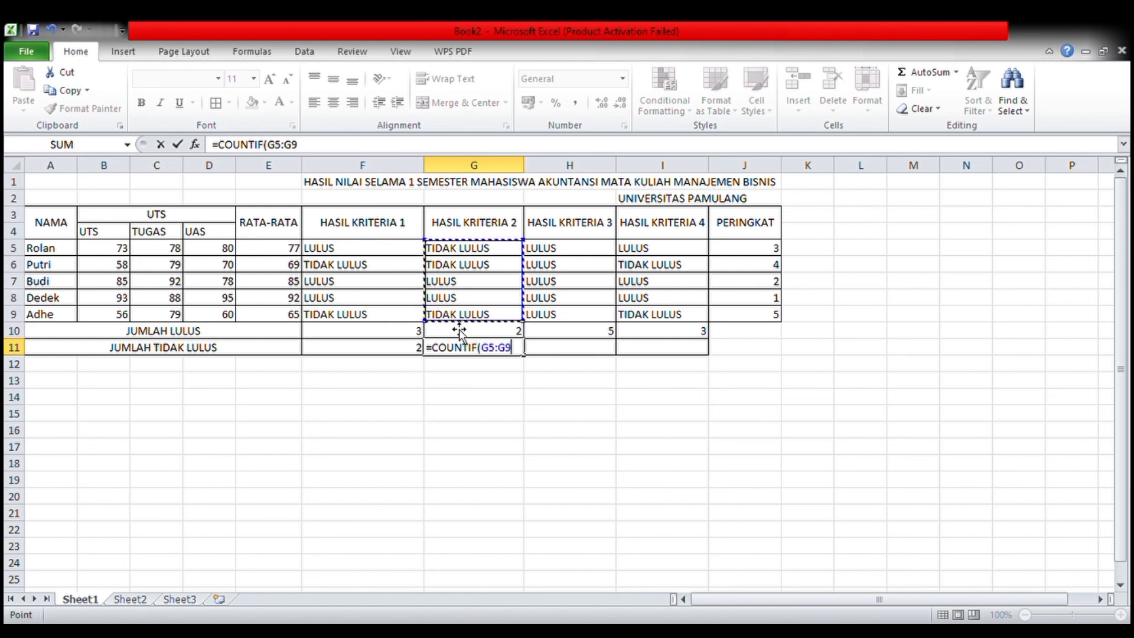
key(F4)
text(;)
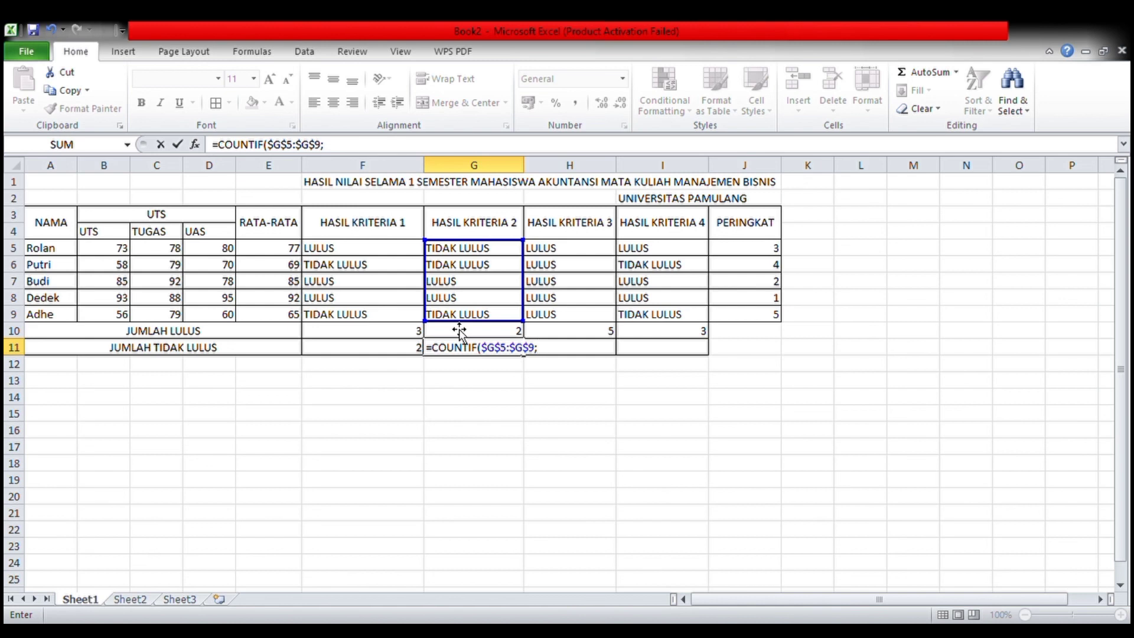
text("TIDAK LULUS")
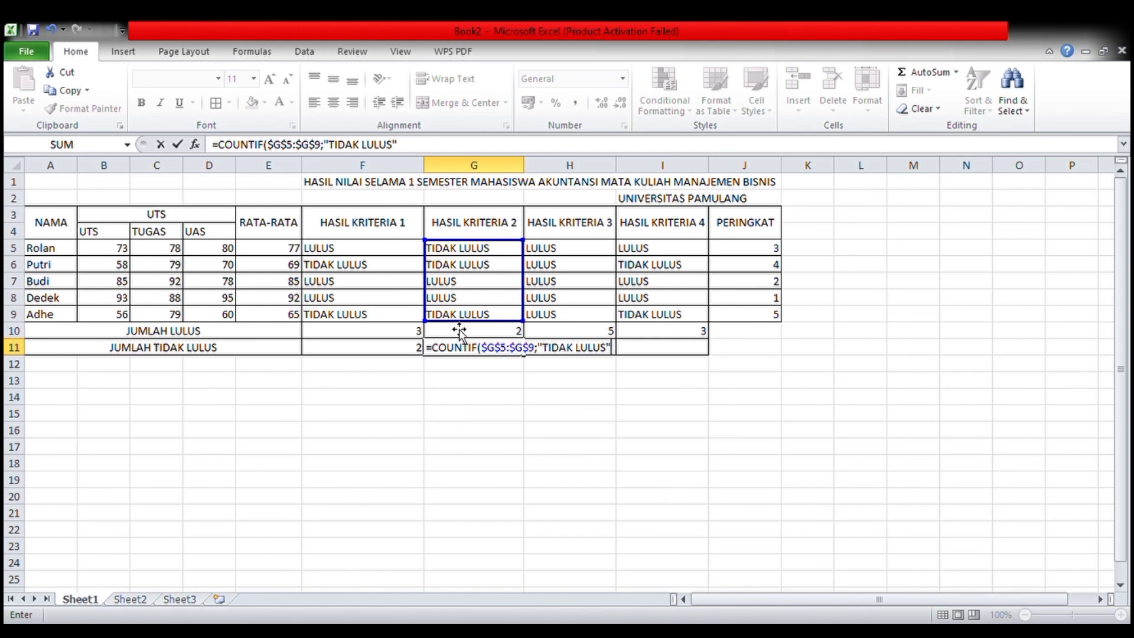
text())
key(Return)
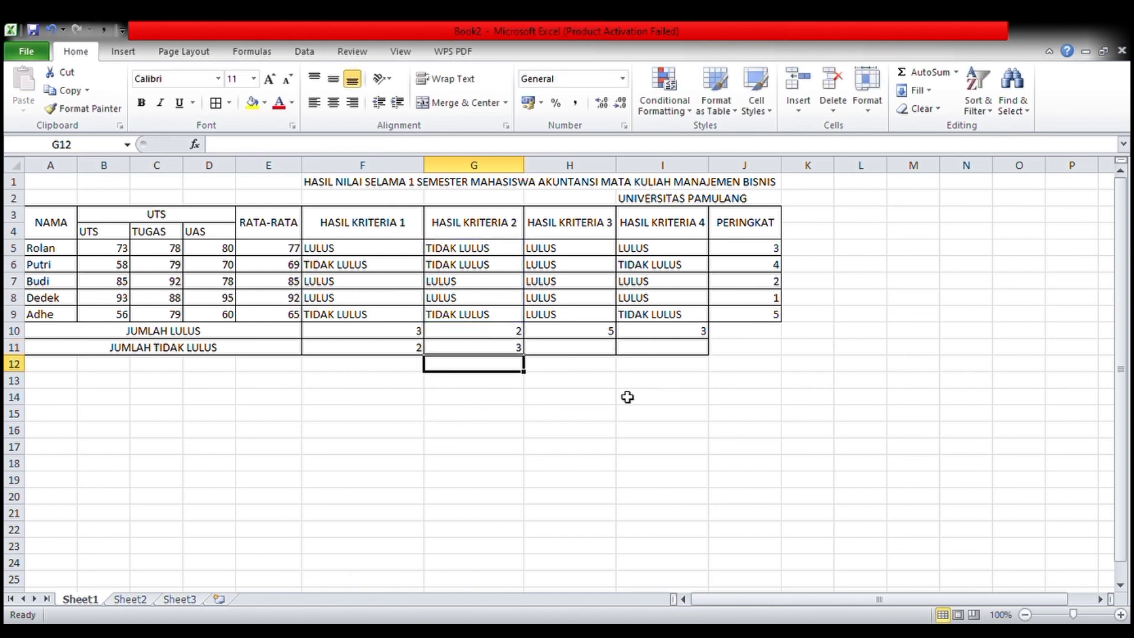
- Enter a COUNTIF formula in H11 that counts "TIDAK LULUS" in the absolute range $H$5:$H$9
click(581, 352)
text(=CO)
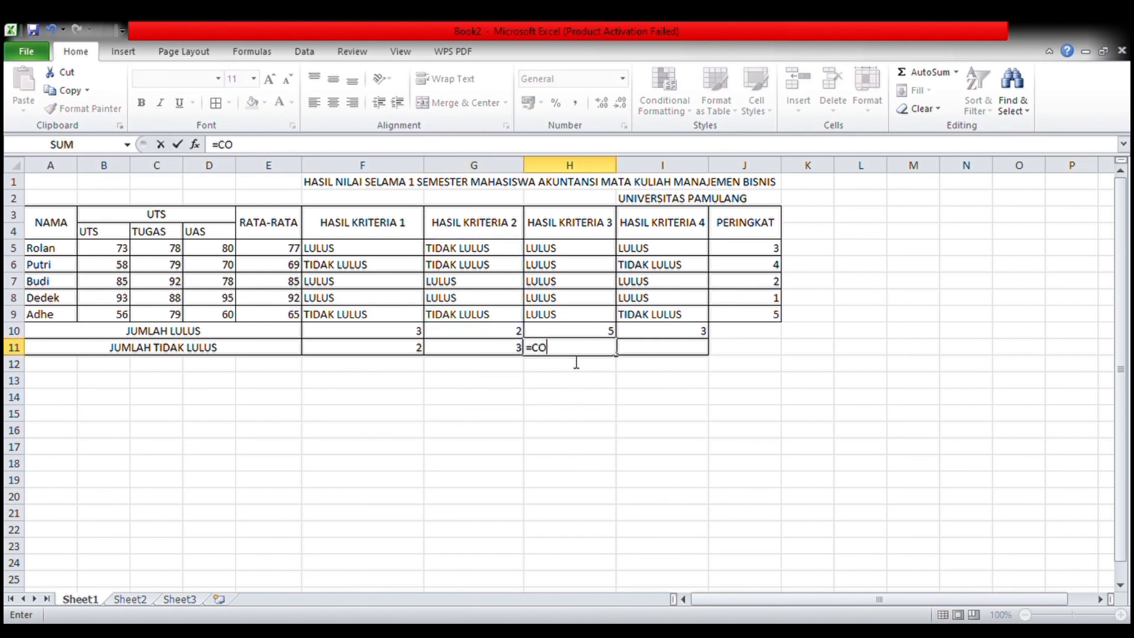
text(UNTIF()
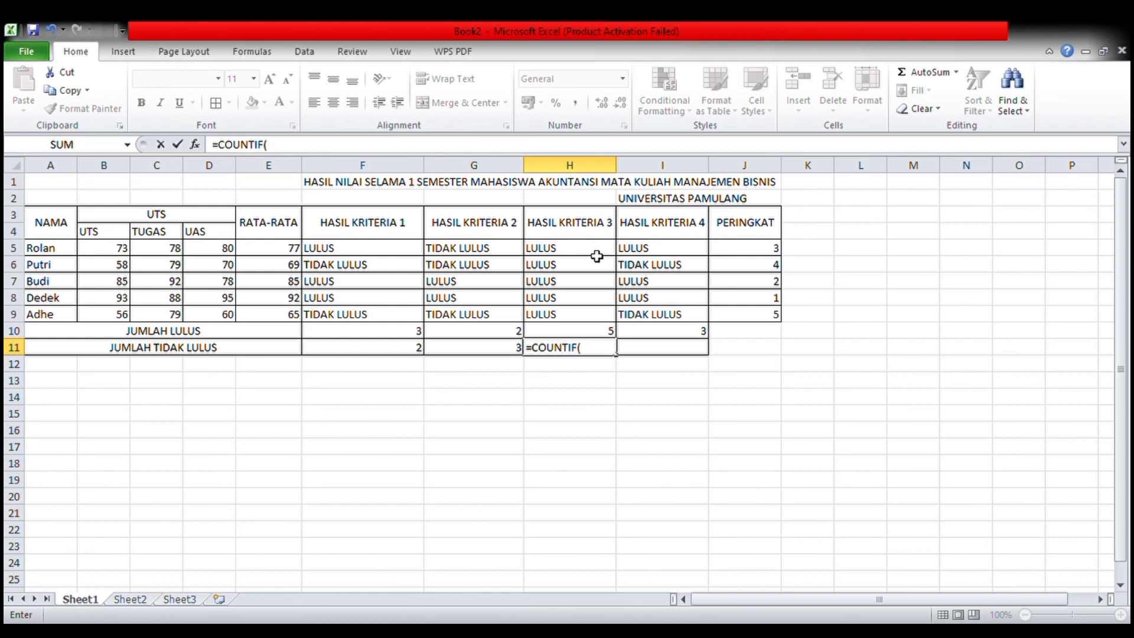
drag(587, 236, 597, 316)
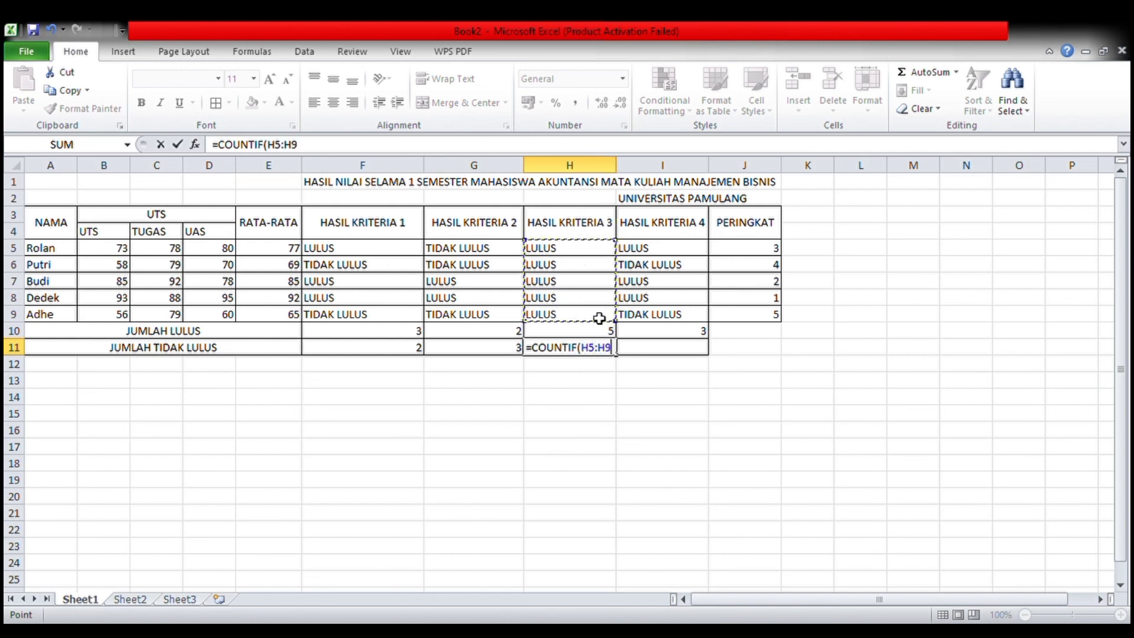
key(F4)
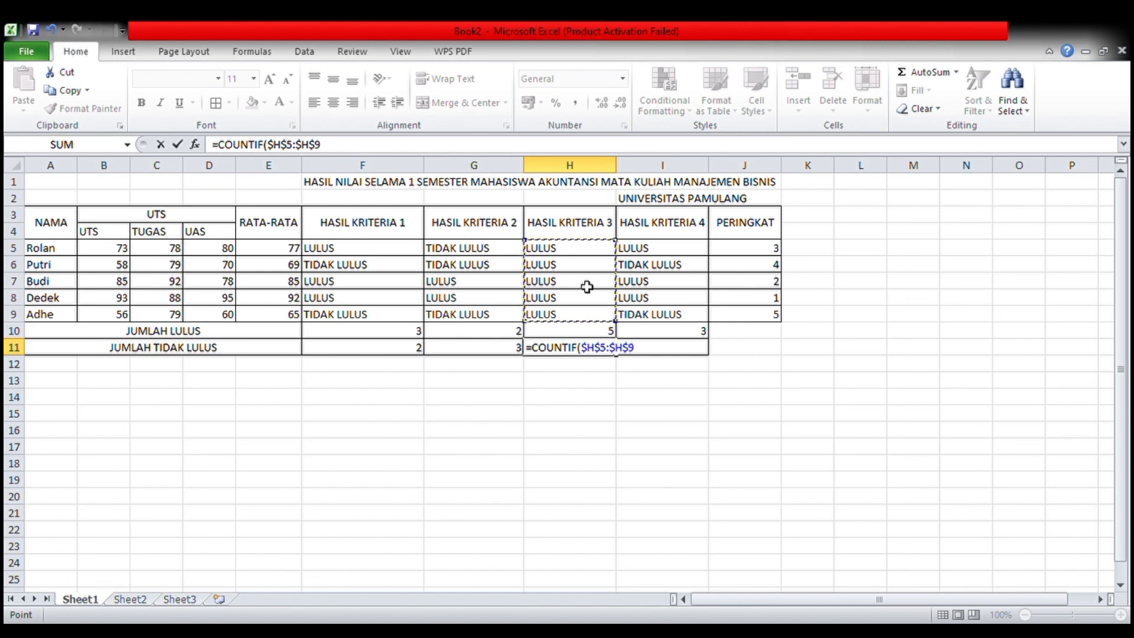
text(;"TIDAK LULUS))
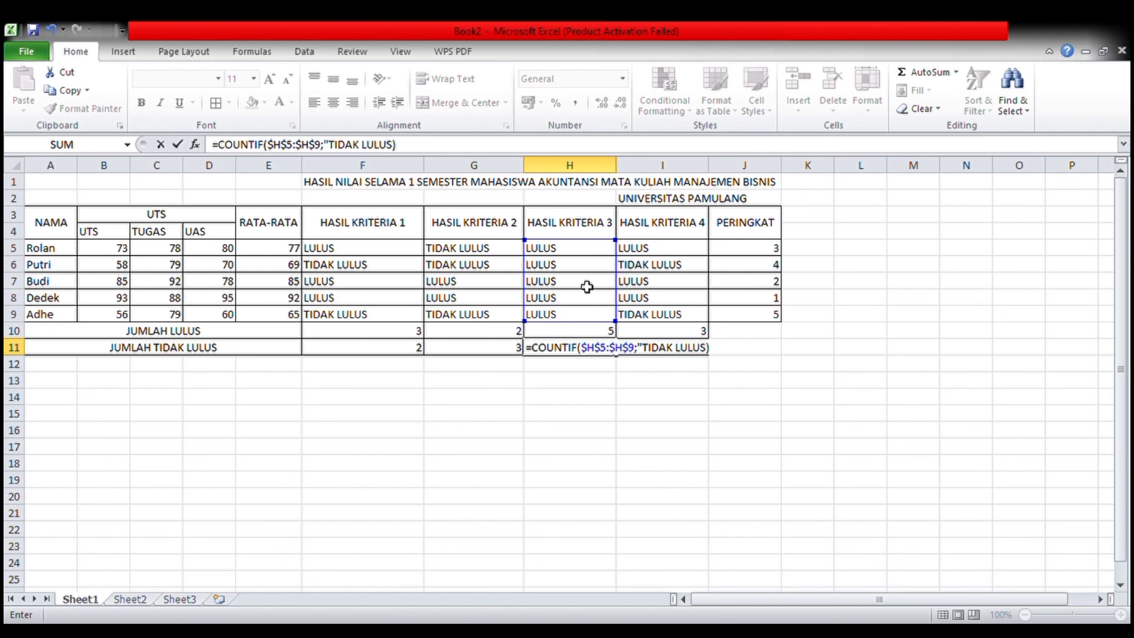
key(Return)
key(F2)
key(BackSpace)
text("))
key(Return)
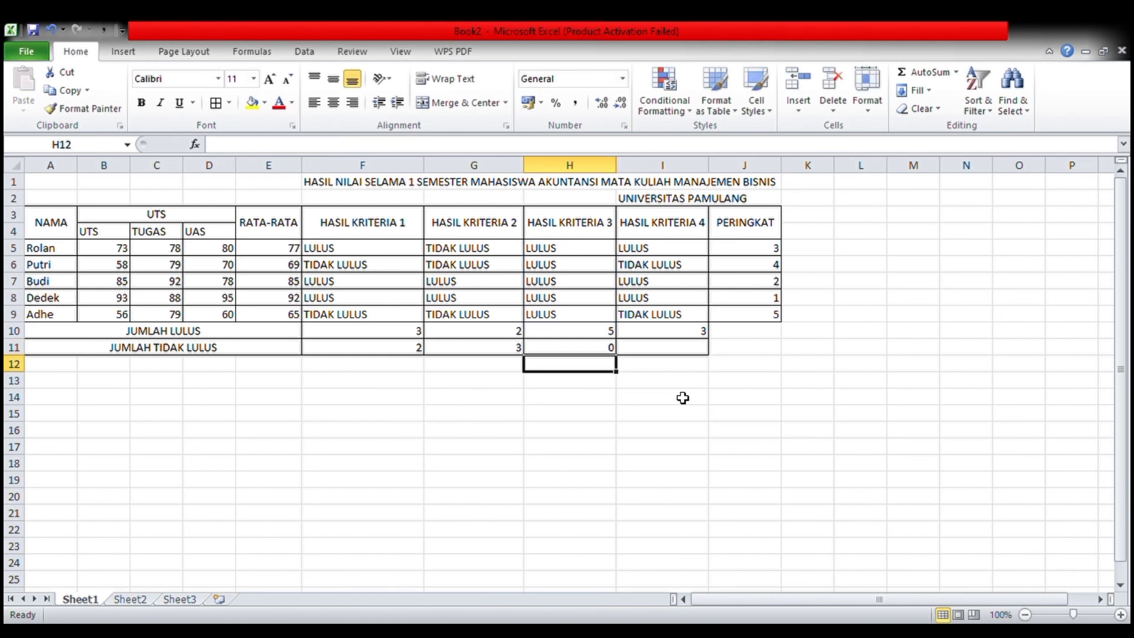
- Enter a COUNTIF formula in I11 that counts "TIDAK LULUS" in the absolute range $I$5:$I$9
click(701, 350)
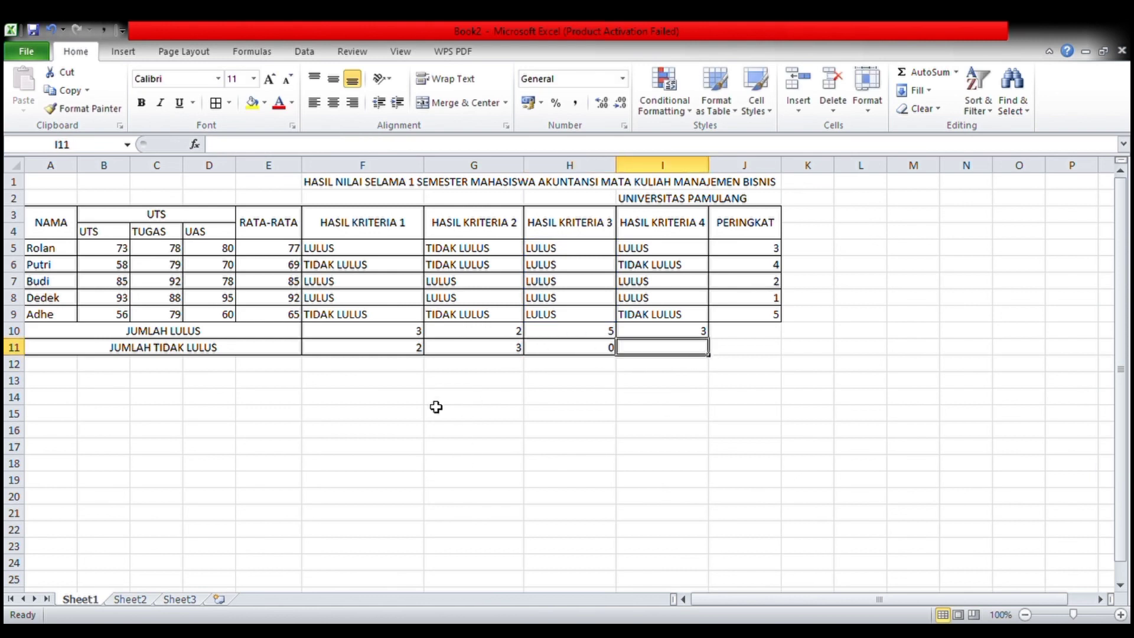
text(=)
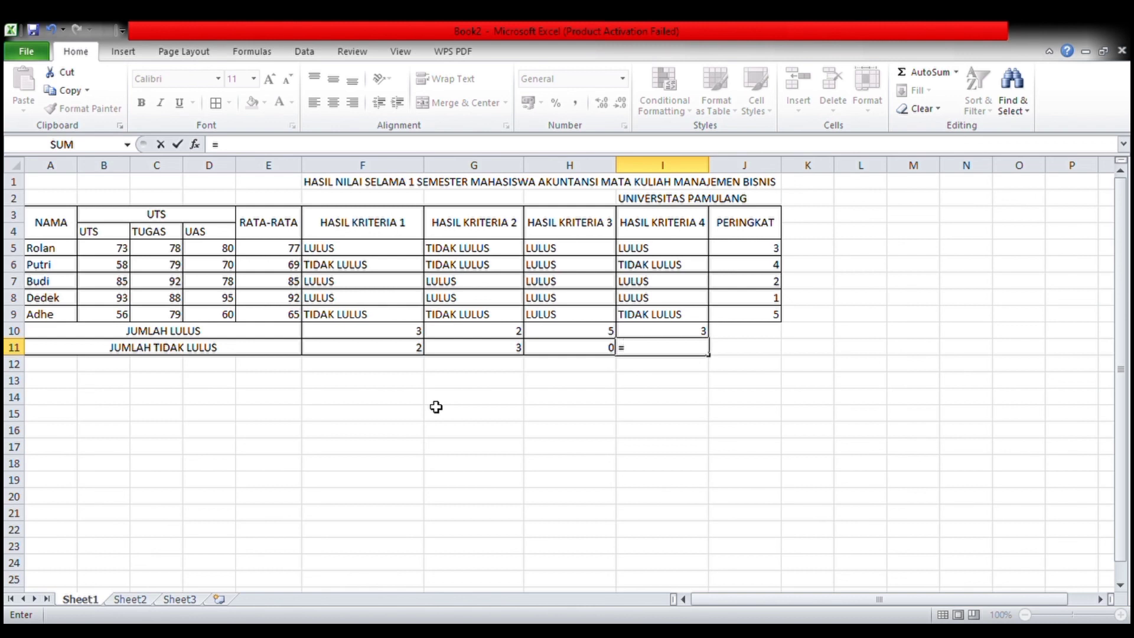
text(COUNTIF)
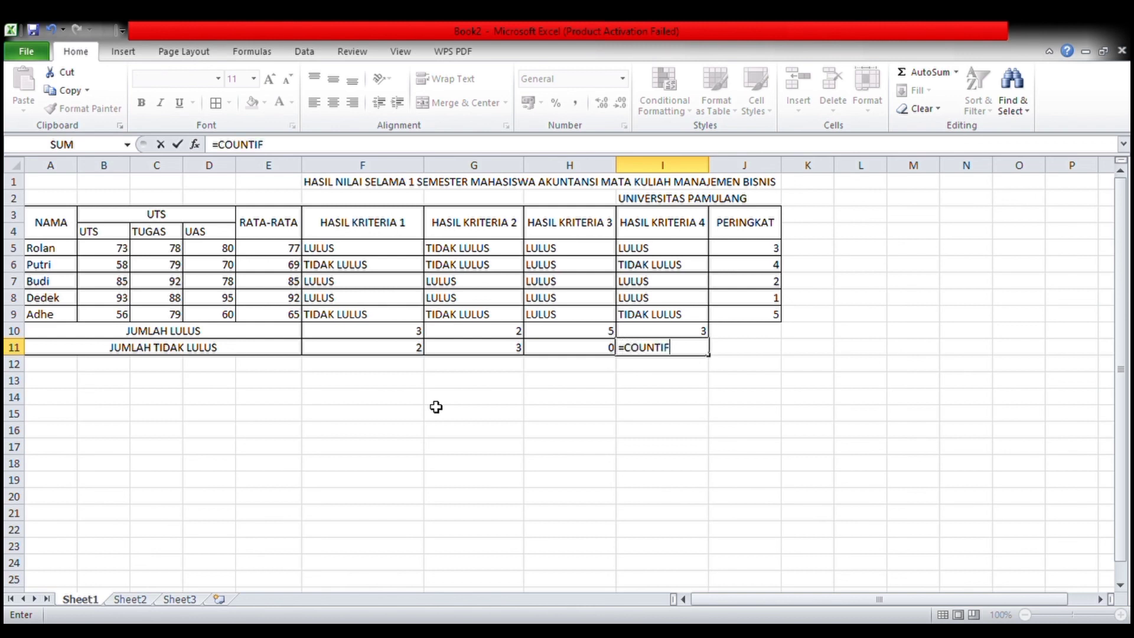
text(()
drag(689, 248, 690, 316)
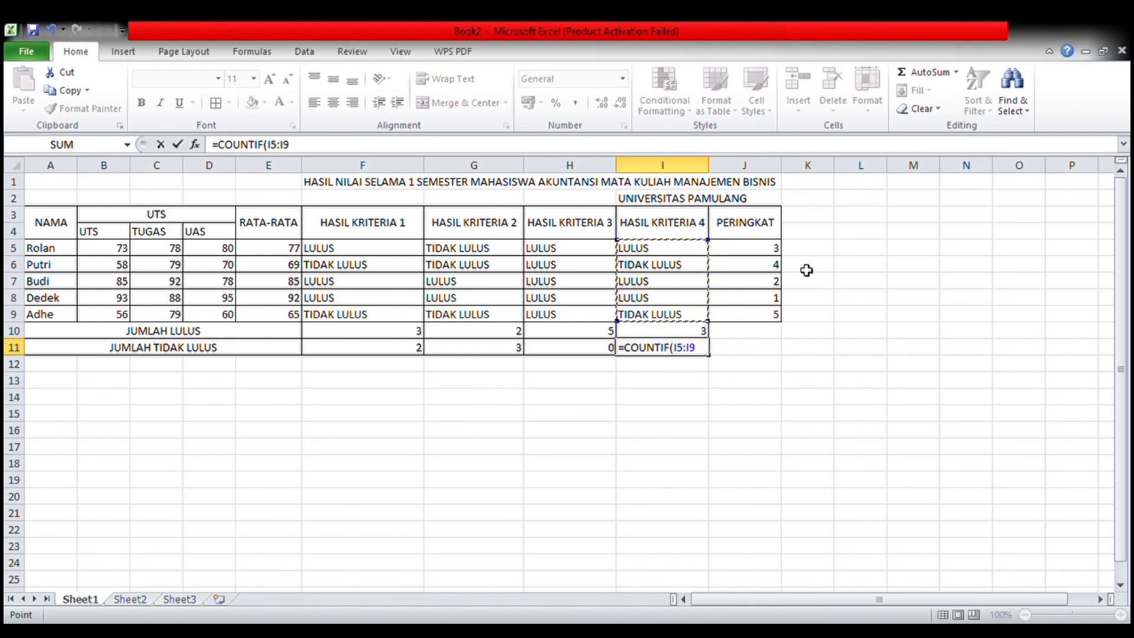
key(F4)
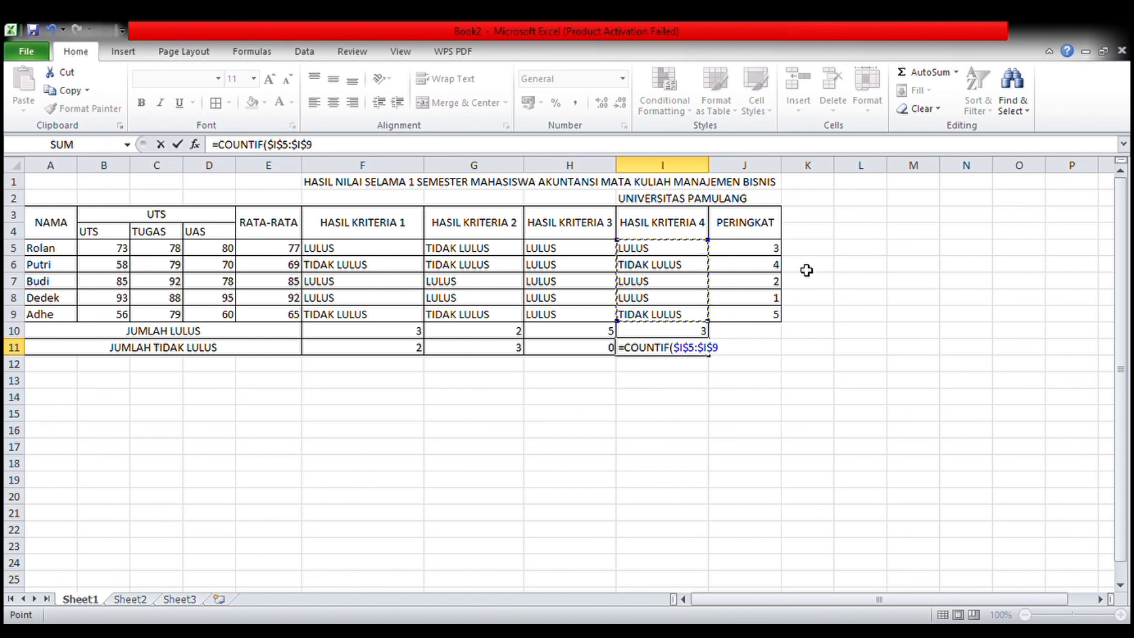
text(;"TID)
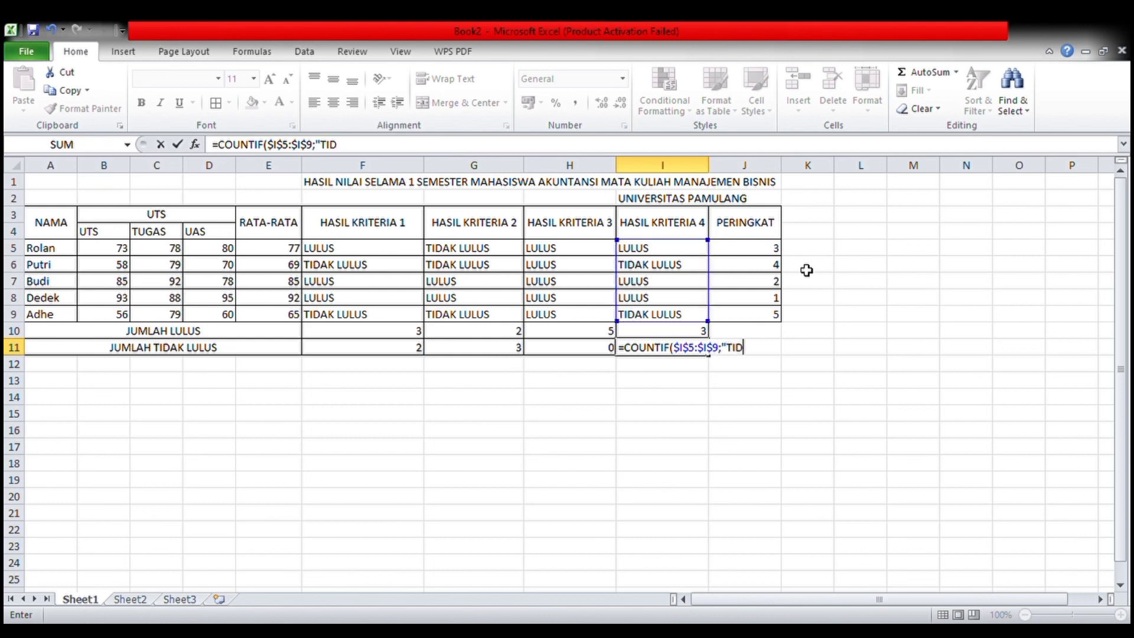
text(AK LULUS"))
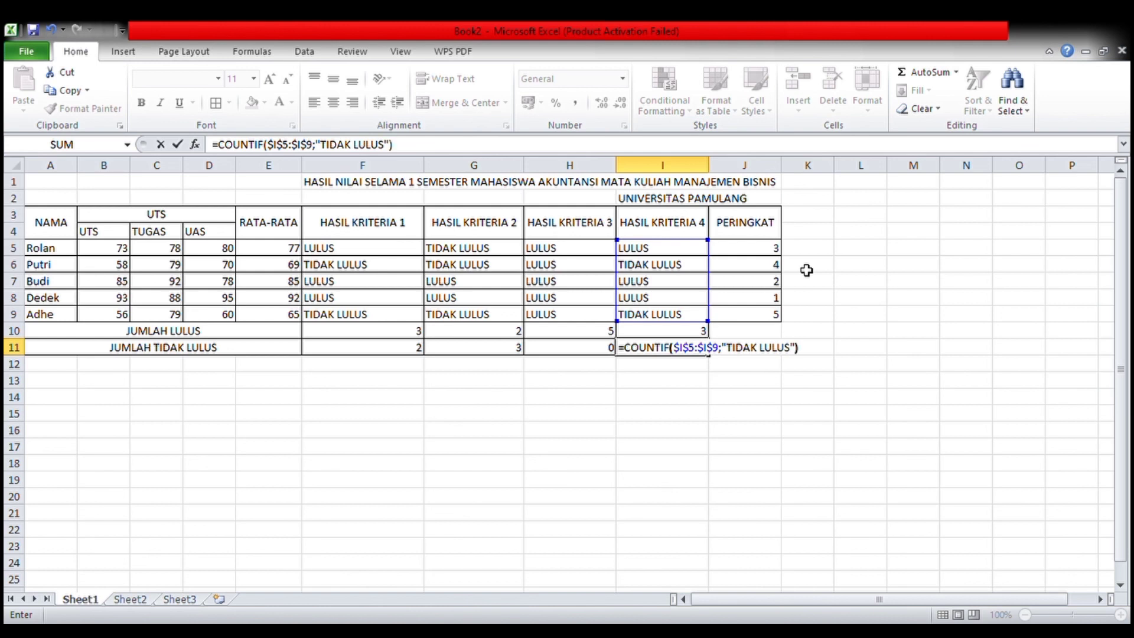
key(Return)
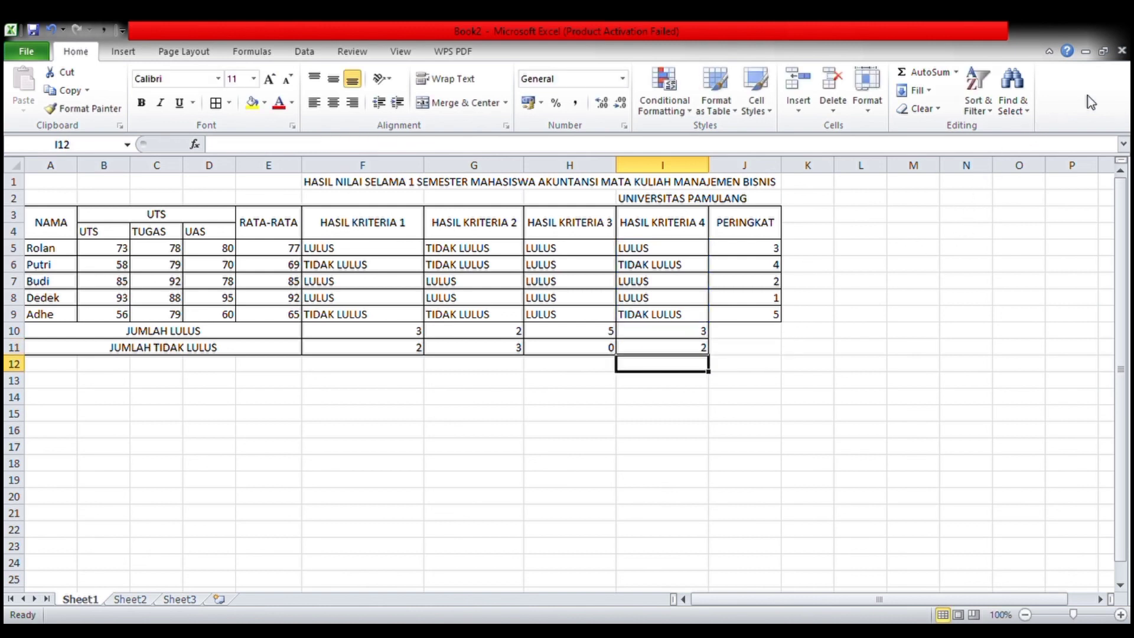
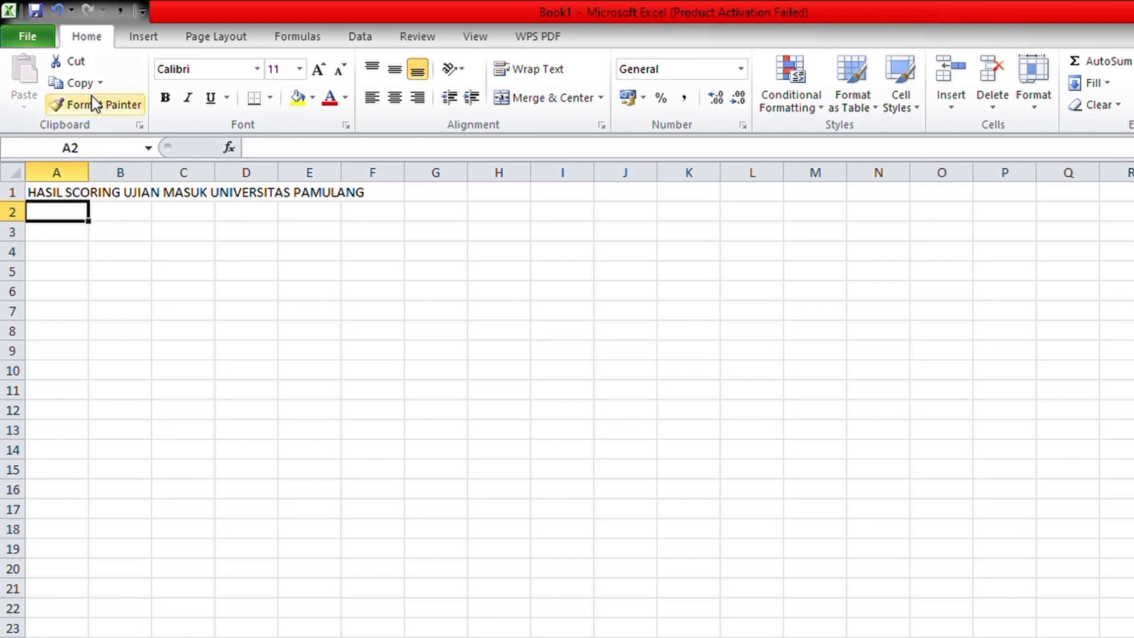
- Enter the column headings NO, CALON MAHASISWA, SCORE and KET in A2:D2 of Book1
text(NO)
key(Tab)
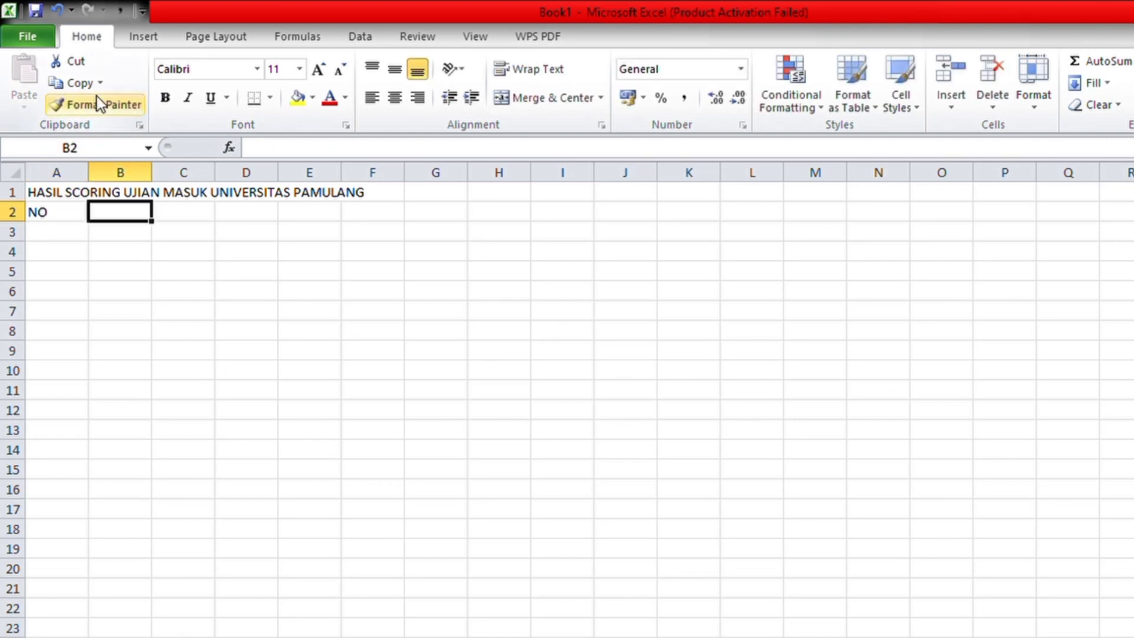
text(CAL)
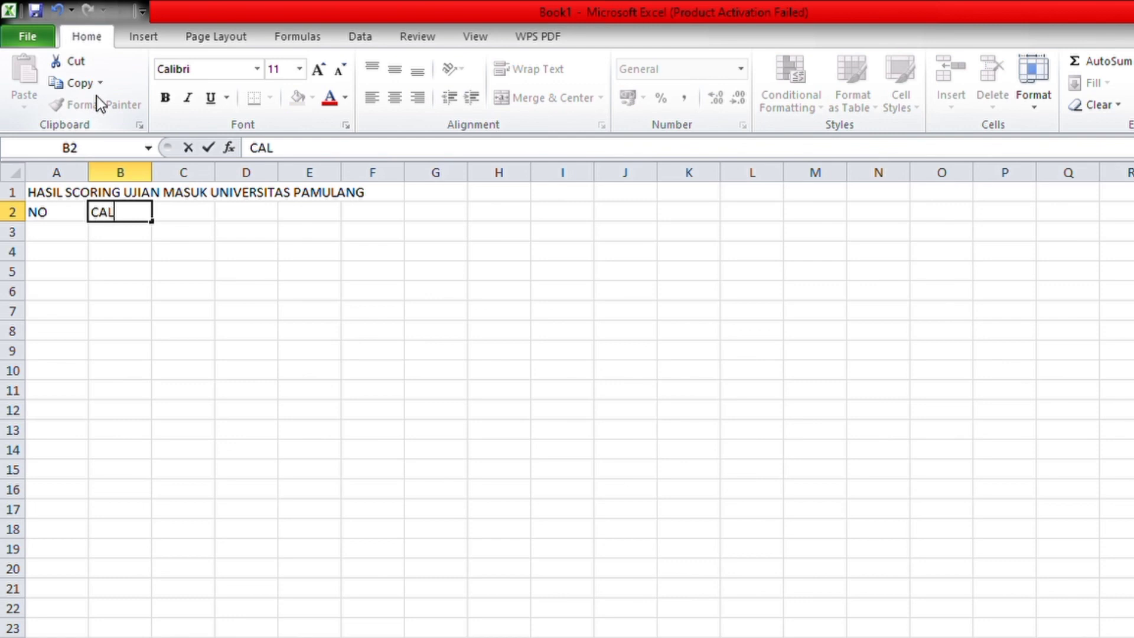
text(ON MAHASISWA)
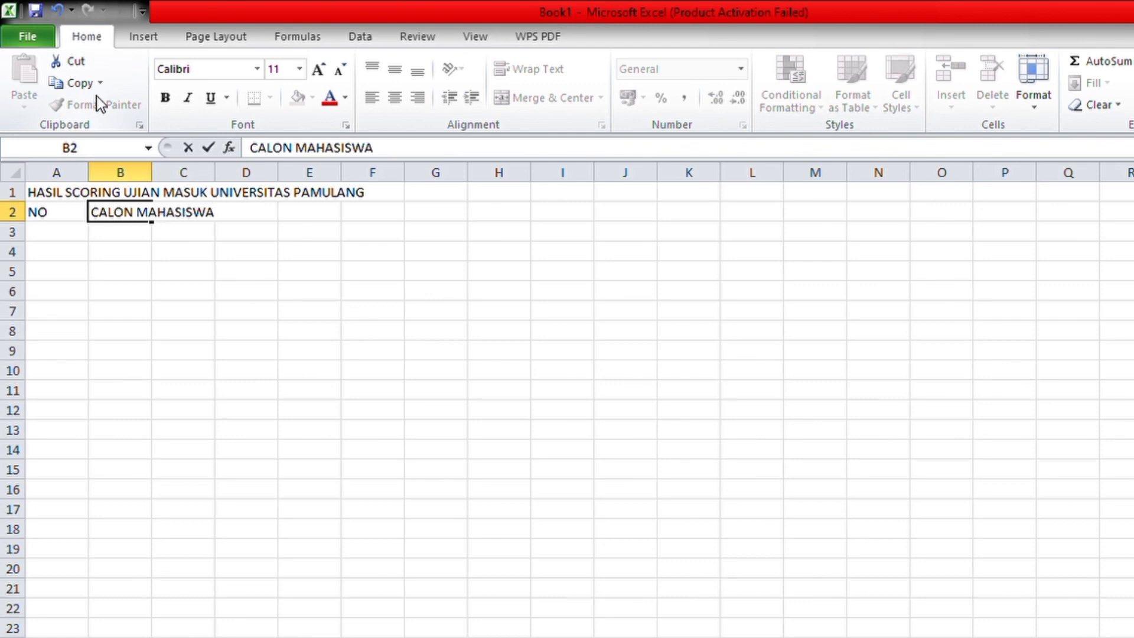
key(Tab)
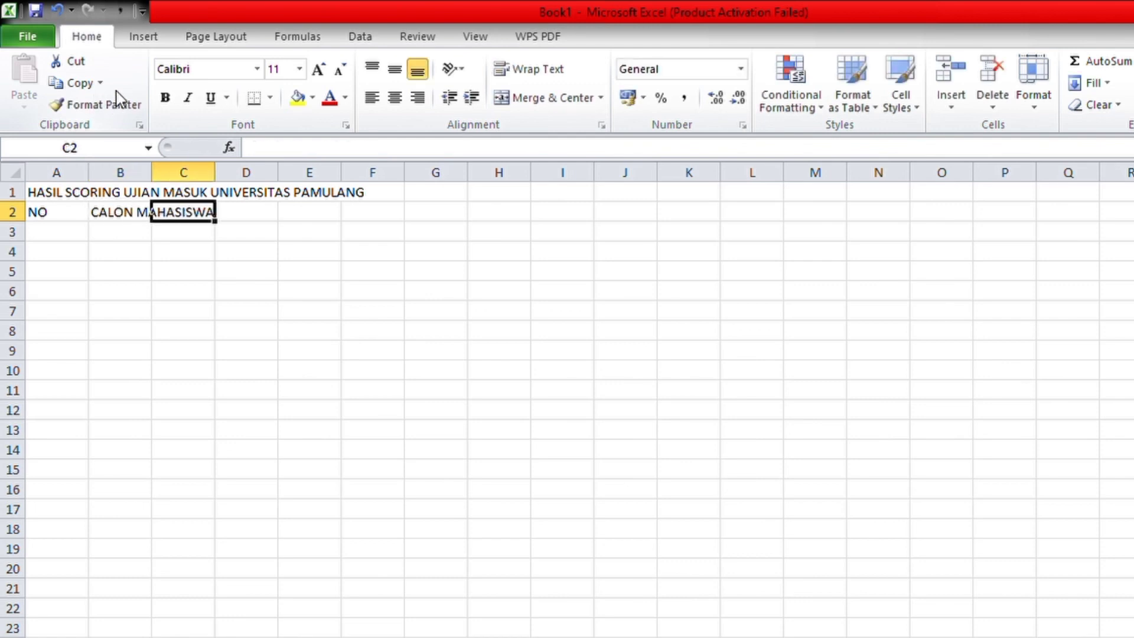
text(SCORE)
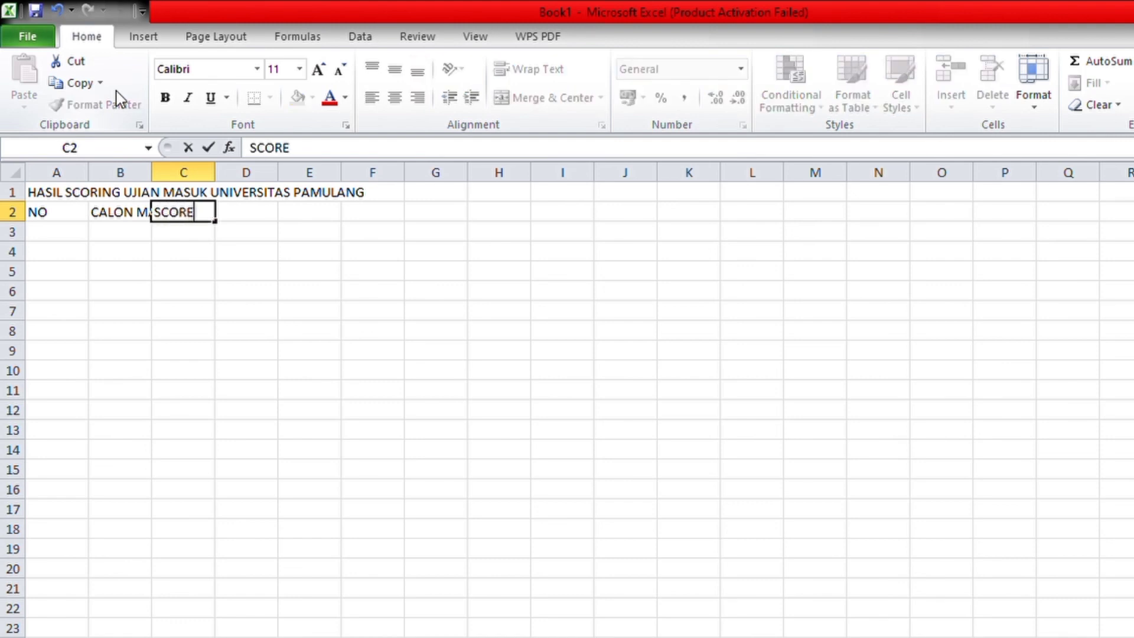
key(Tab)
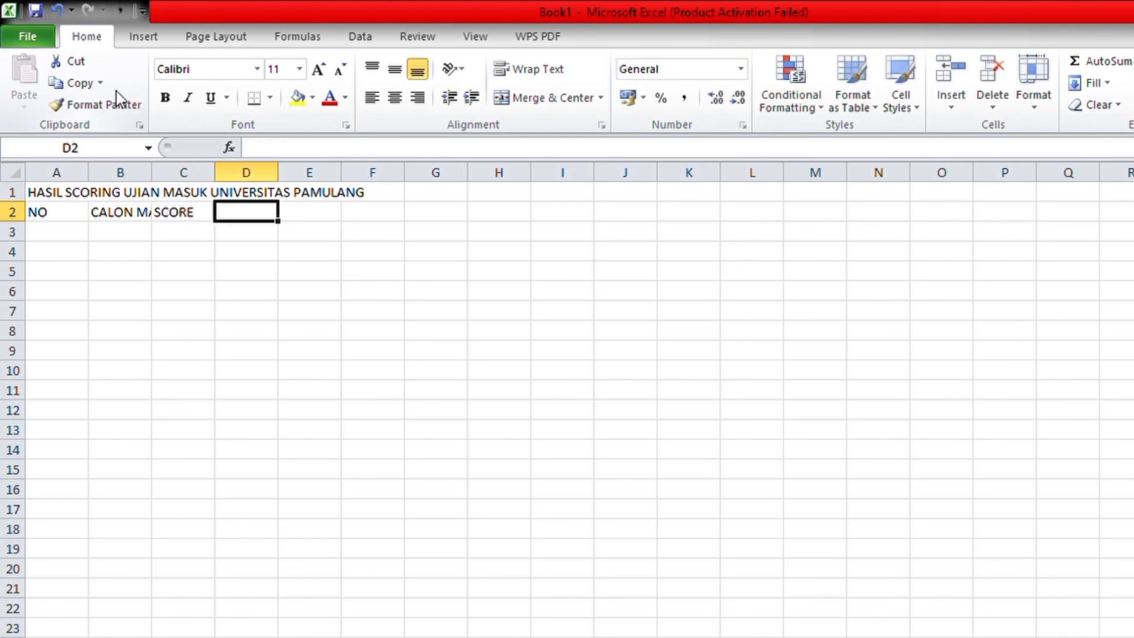
text(KET)
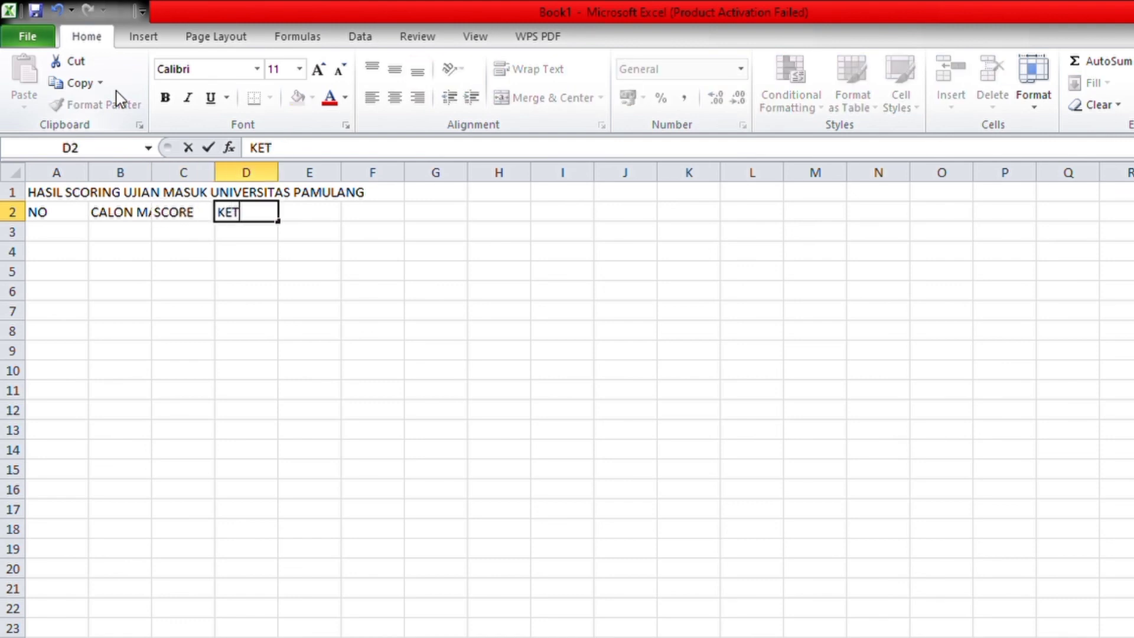
key(Left)
- Number the rows 1 to 10 under the NO heading in A3:A12
key(Left)
key(Left)
key(Down)
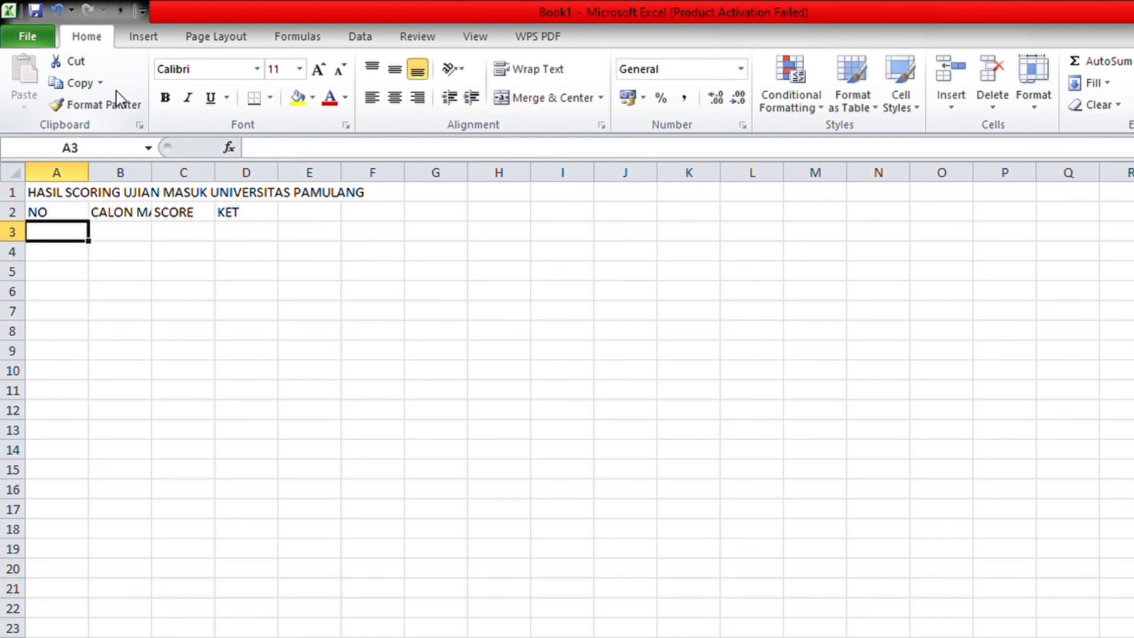
text(1)
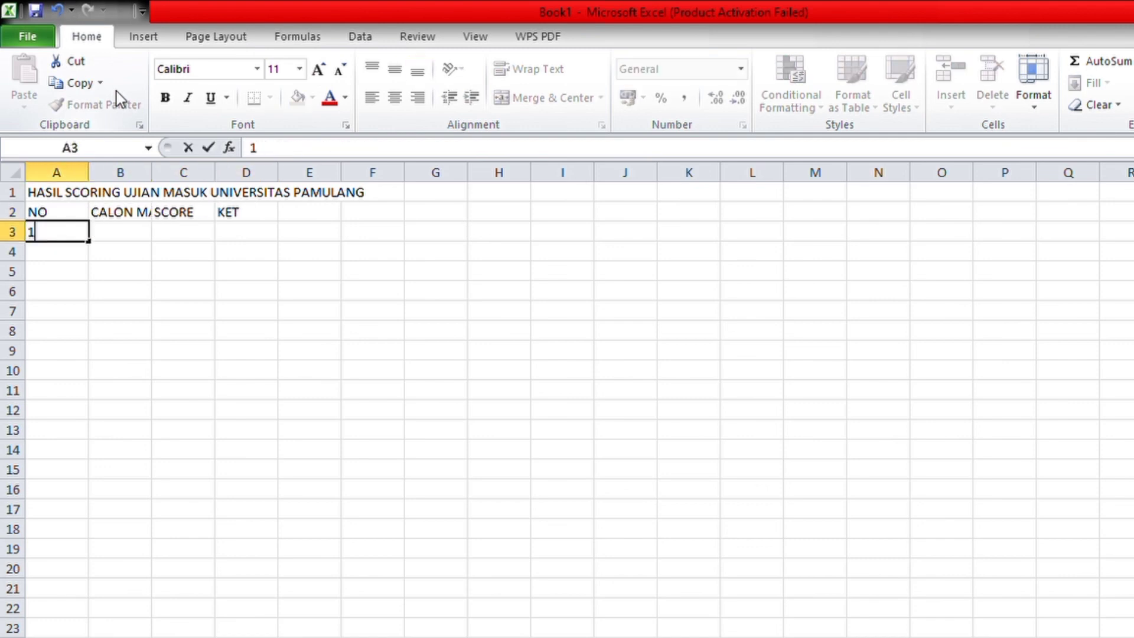
key(Return)
text(2)
key(Return)
text(3)
key(Return)
text(4)
key(Return)
text(5)
key(Return)
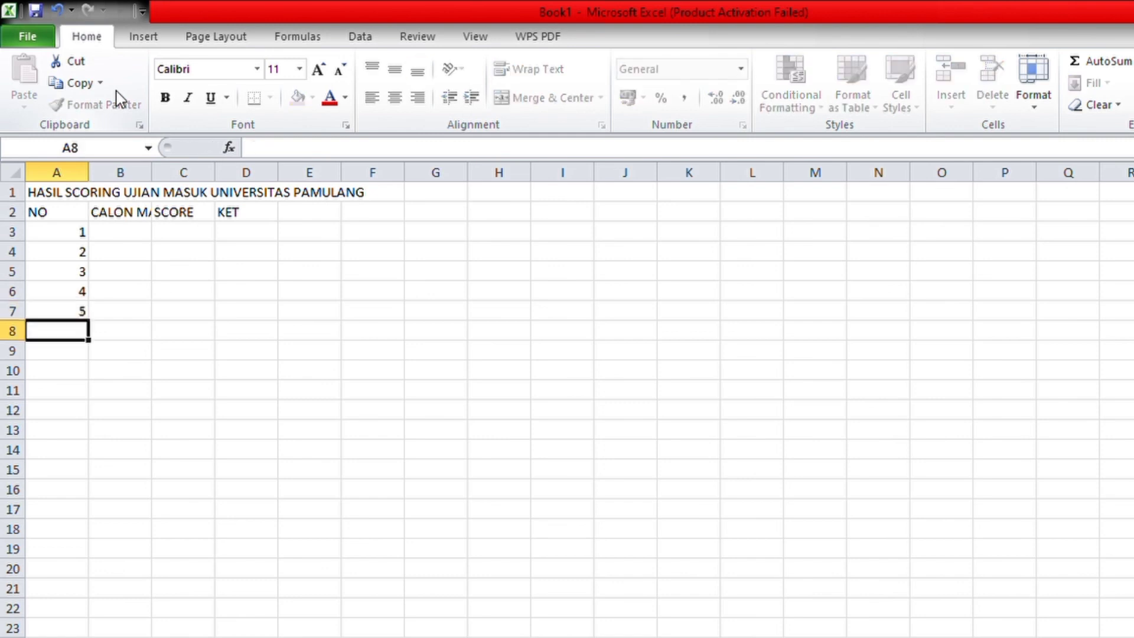
text(6)
key(Return)
text(7)
key(Return)
text(8 9)
key(Return)
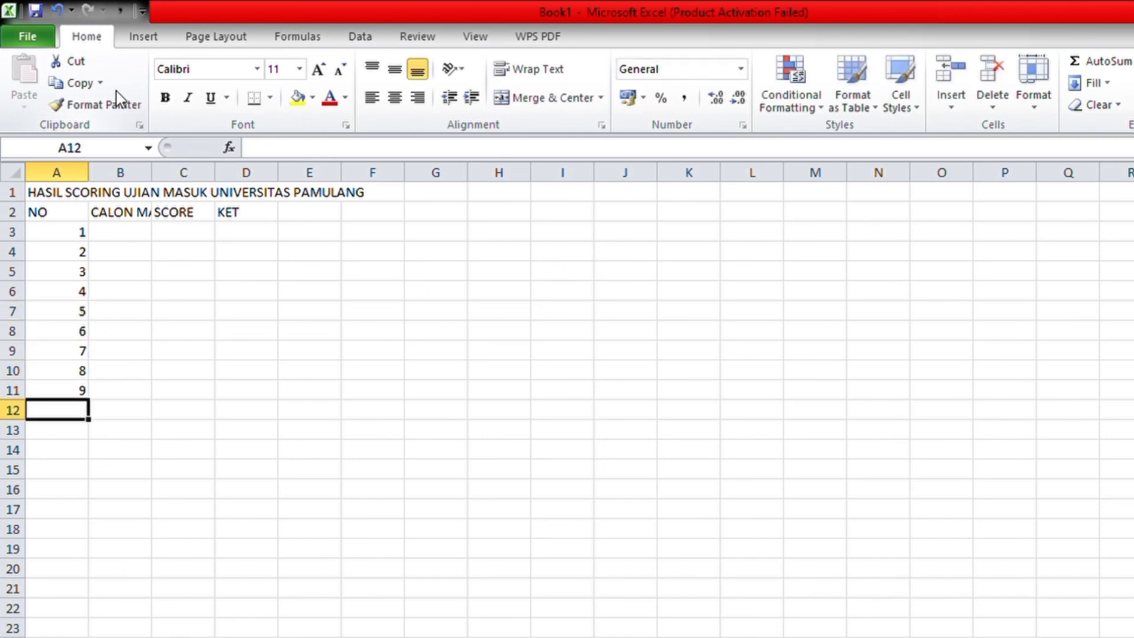
text(10)
key(Tab)
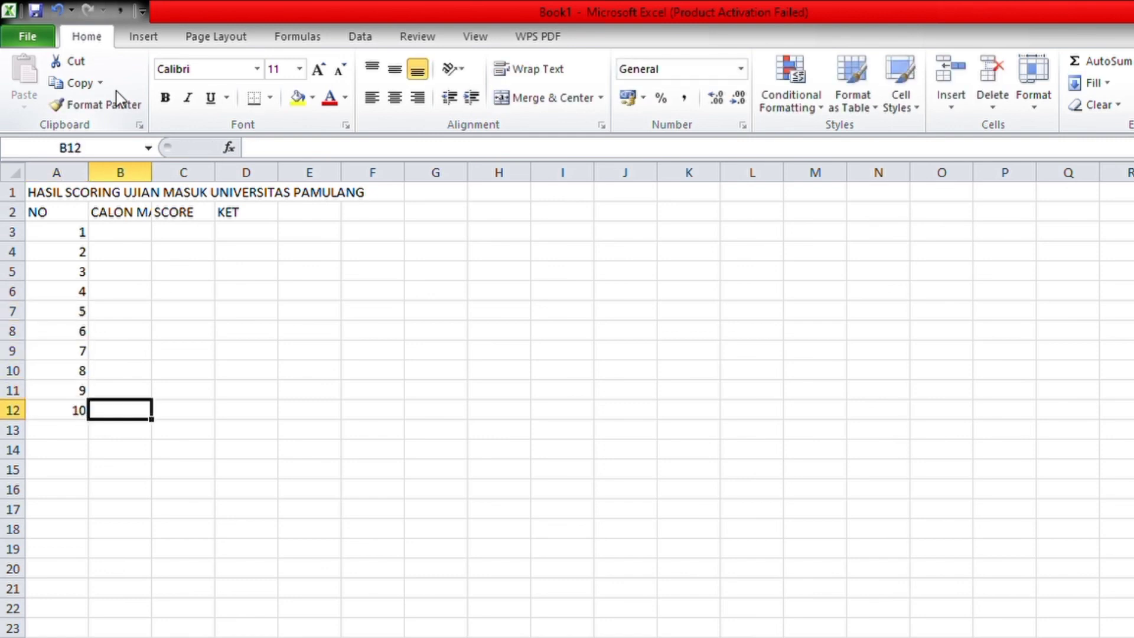
- Enter the first candidate's name in B3, under the CALON MAHASISWA heading
key(Up)
key(Up)
key(Up)
key(Up)
key(Up)
key(Up)
key(Up)
key(Up)
key(Up)
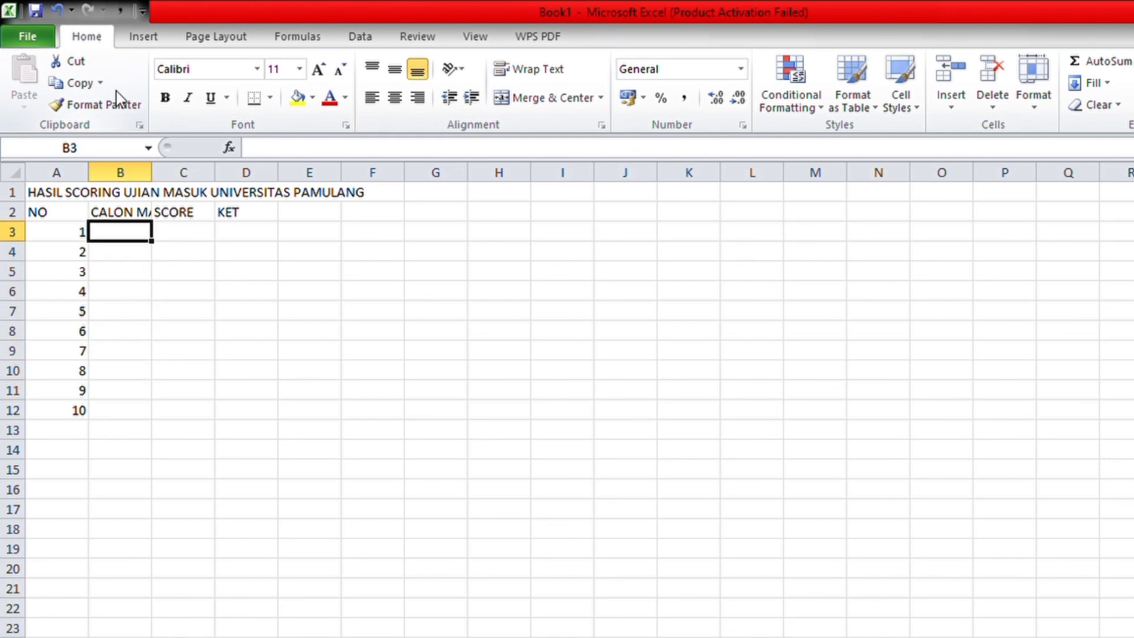
text(Jung)
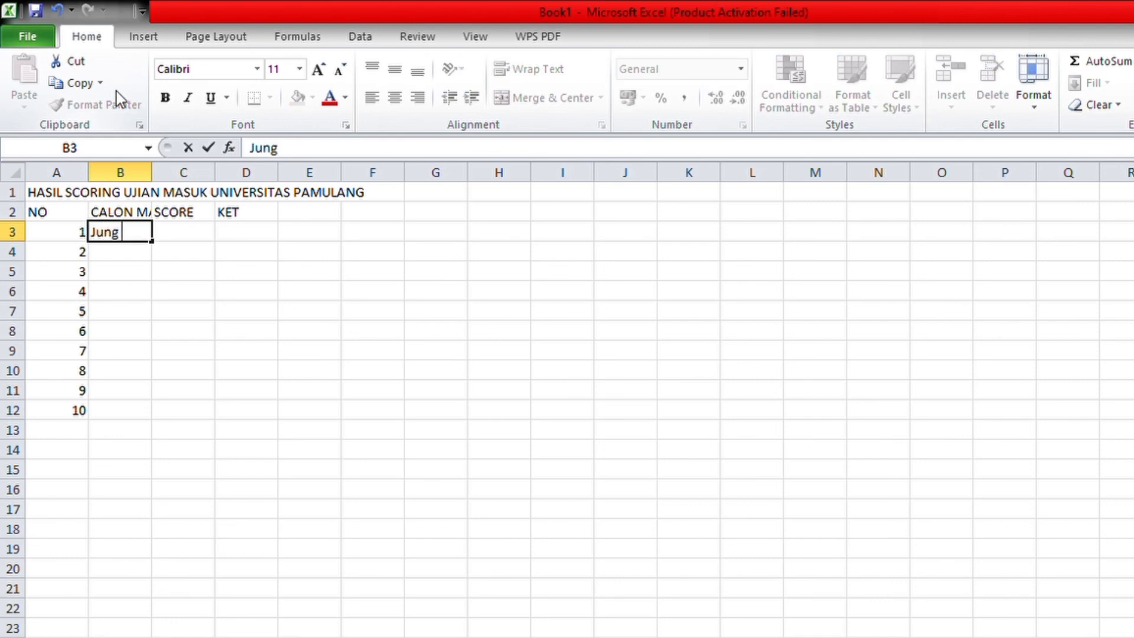
text( Jaehyu)
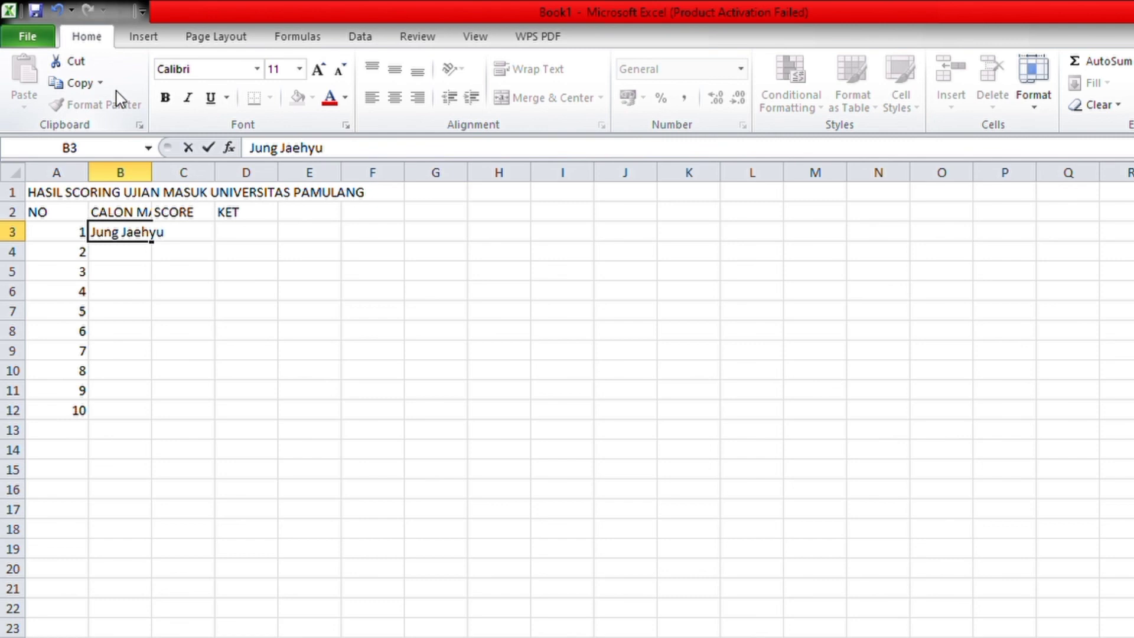
text(n)
key(Return)
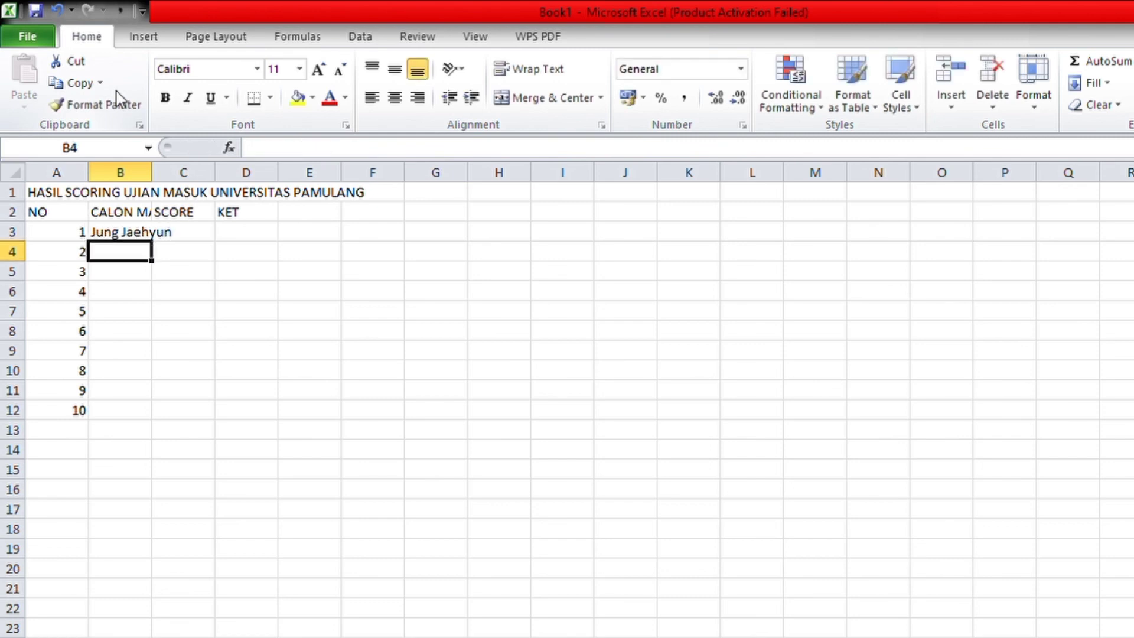
- Fill in the candidates' names for numbers 2 to 4 in B4:B6
text(C)
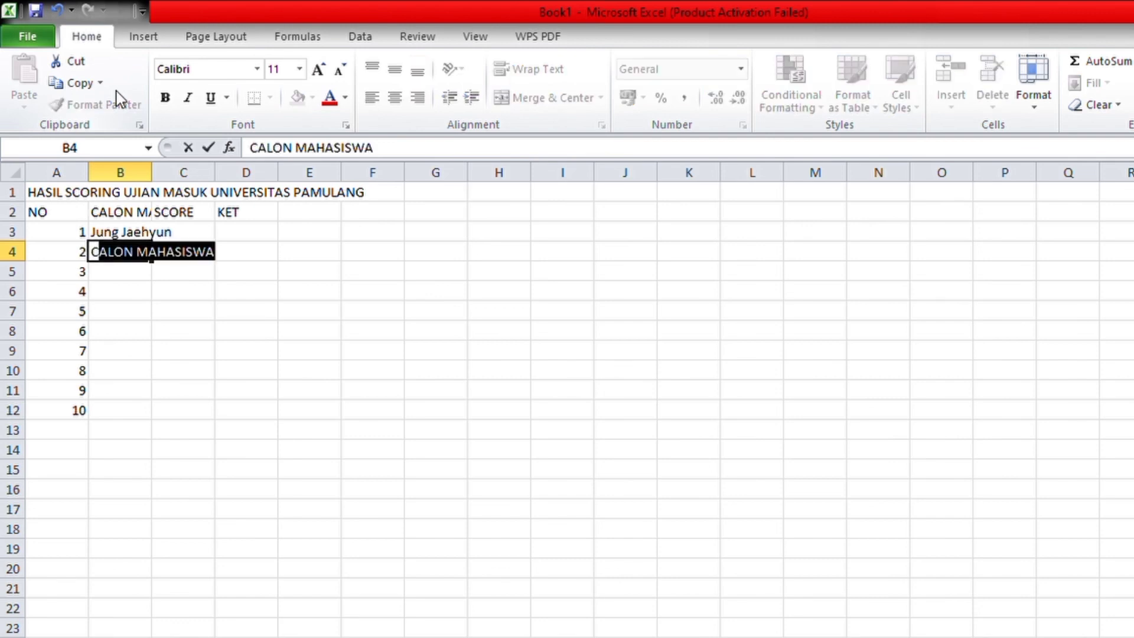
text(henle)
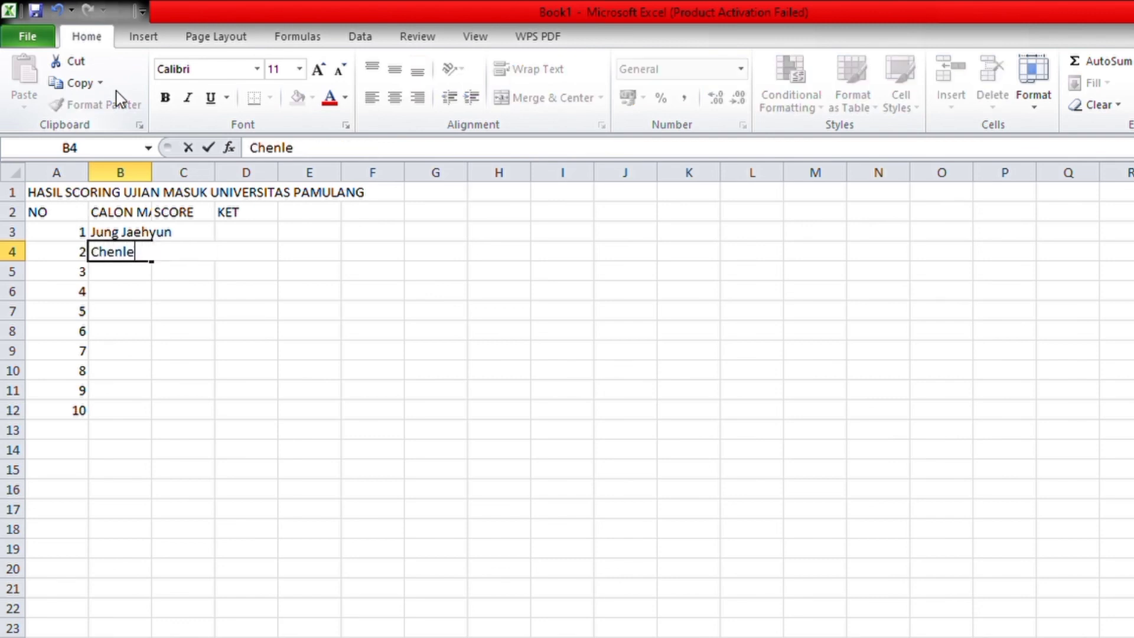
key(Return)
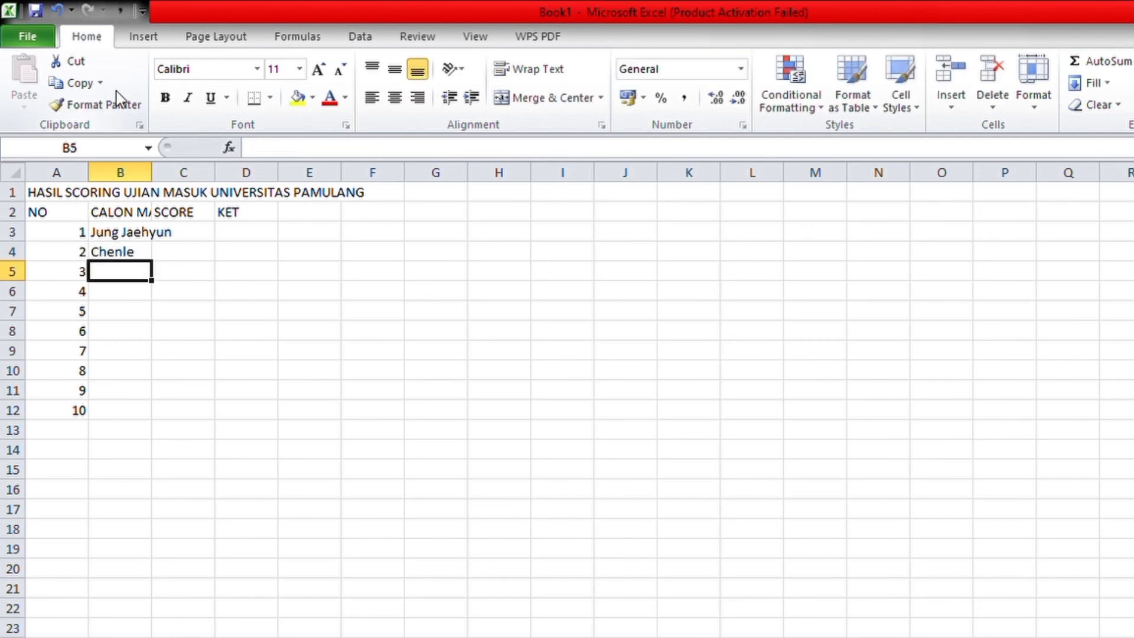
text(Mark)
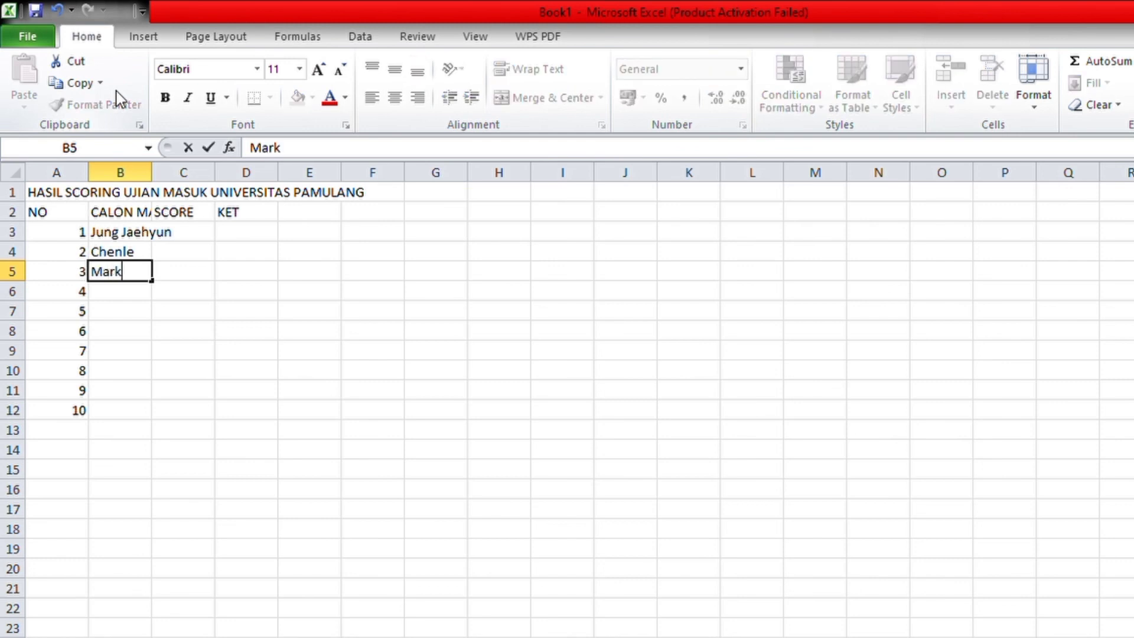
text( Lee)
key(Return)
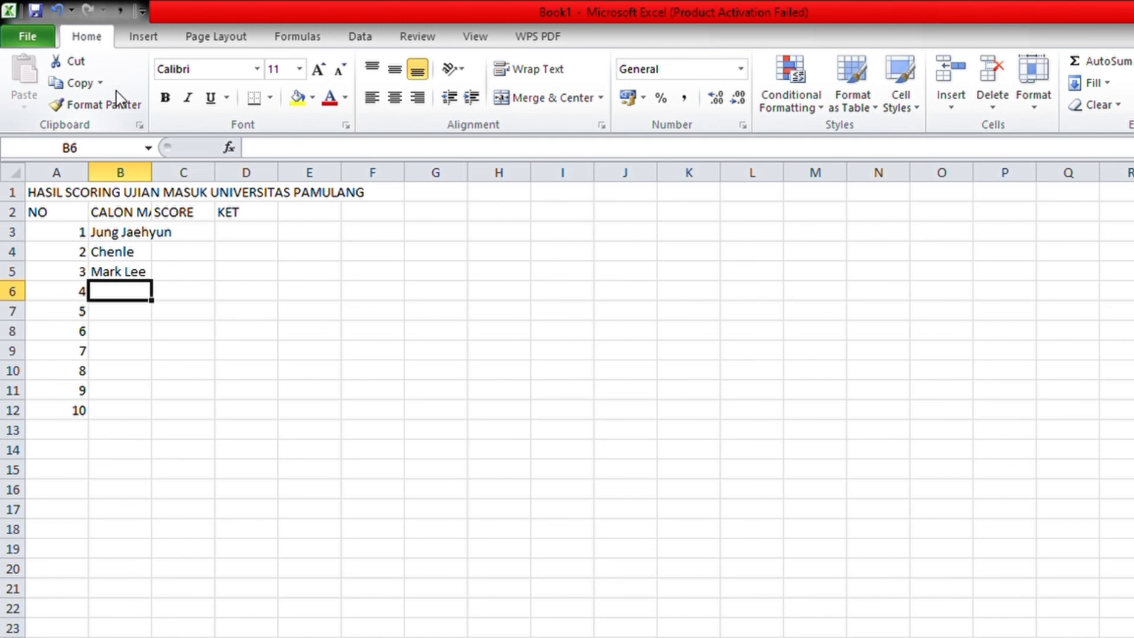
text(Na j)
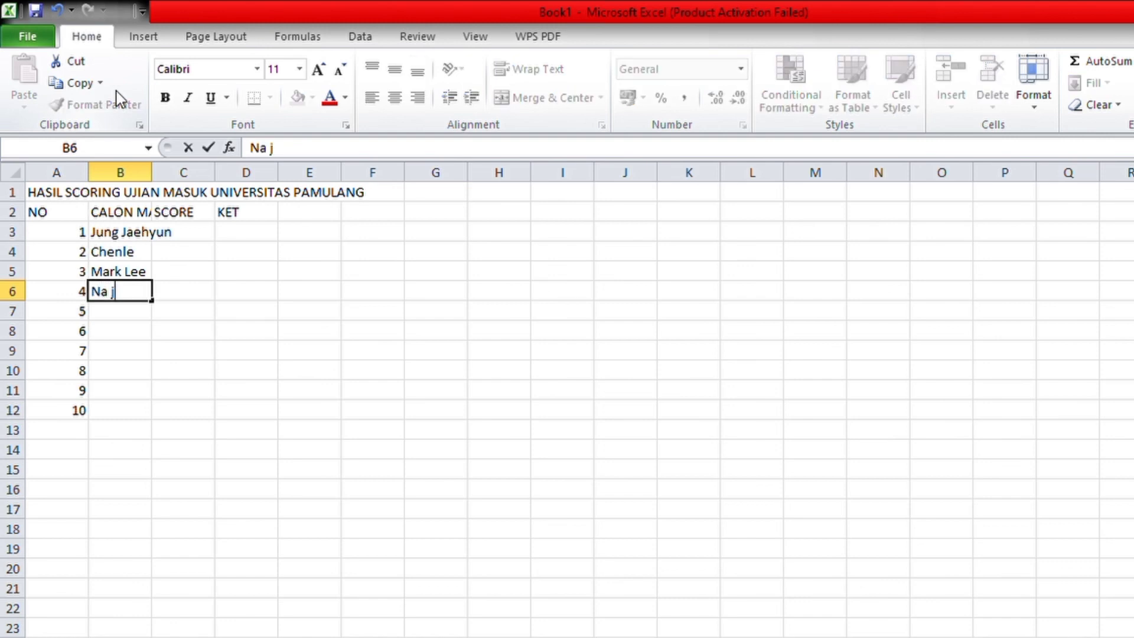
text(aenudin)
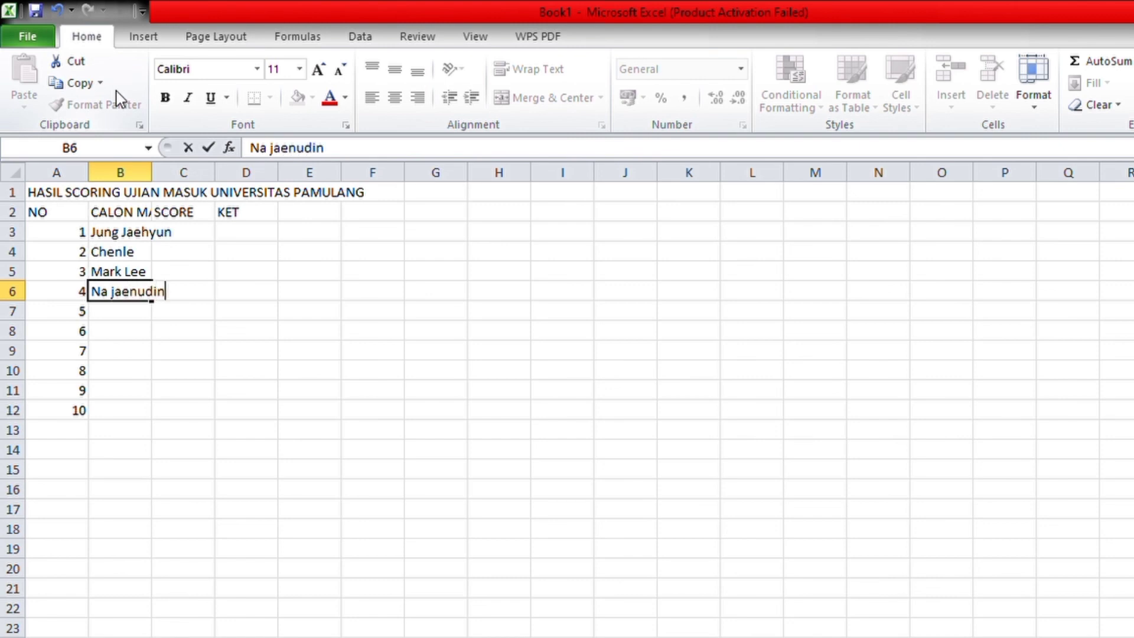
key(Return)
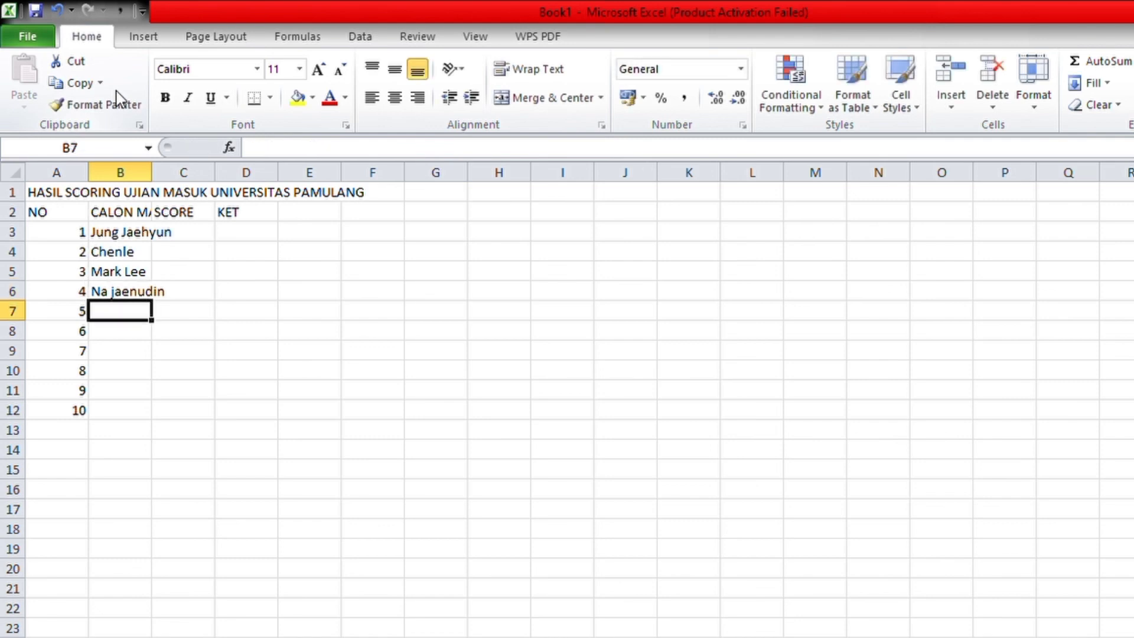
- Fill in the candidates' names for numbers 5 to 7 in B7:B9
text(Lee)
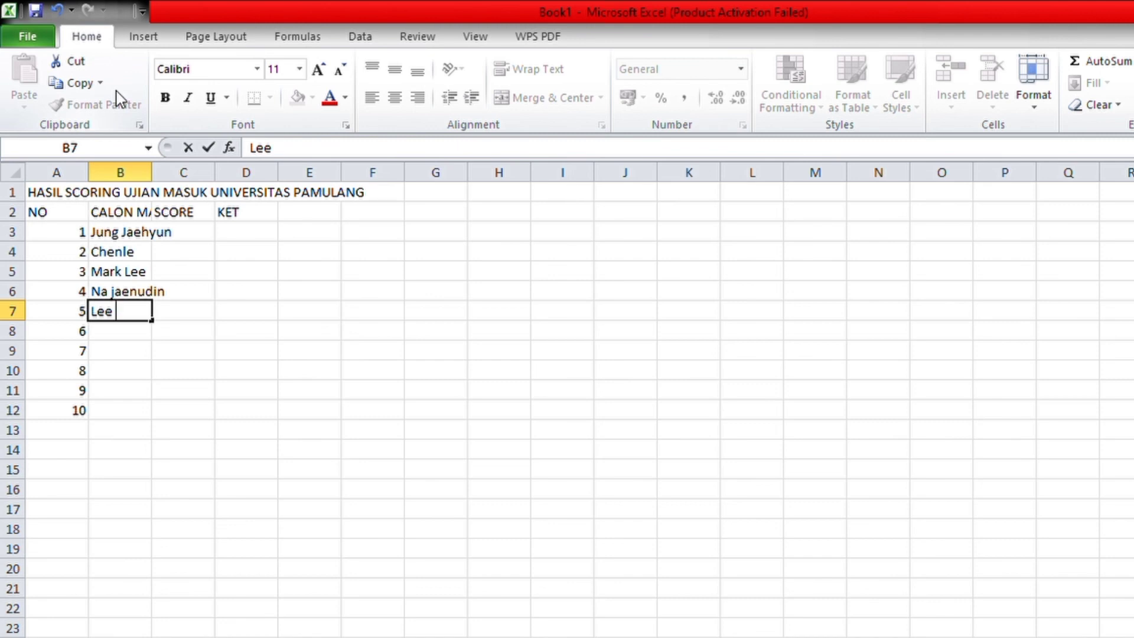
text( Jeno)
key(Return)
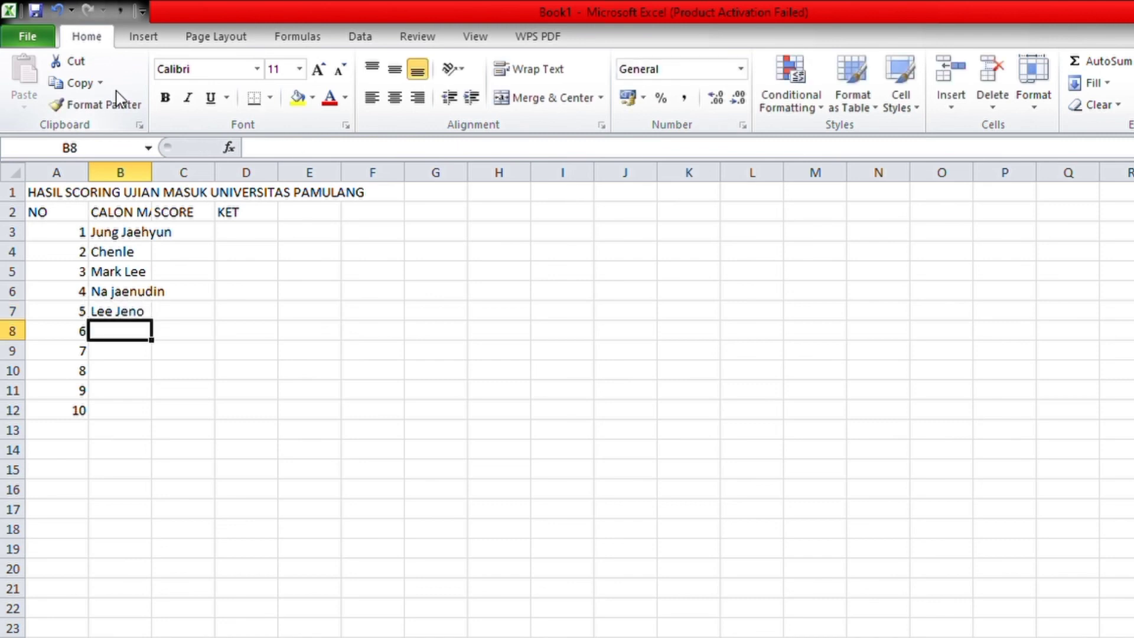
text(Lee )
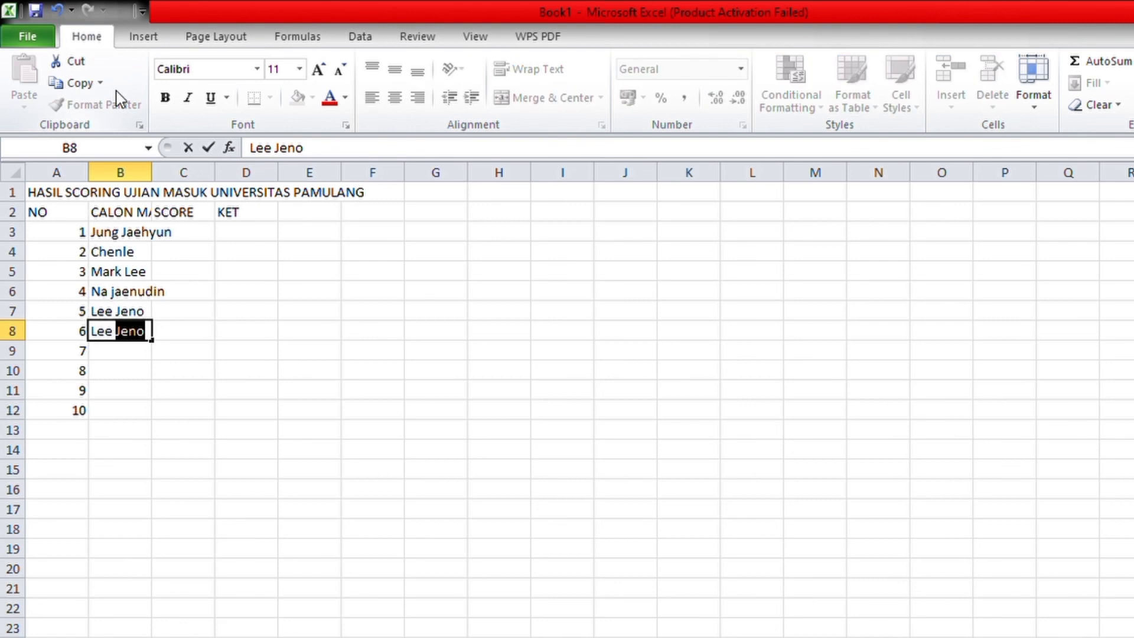
text(Haechan)
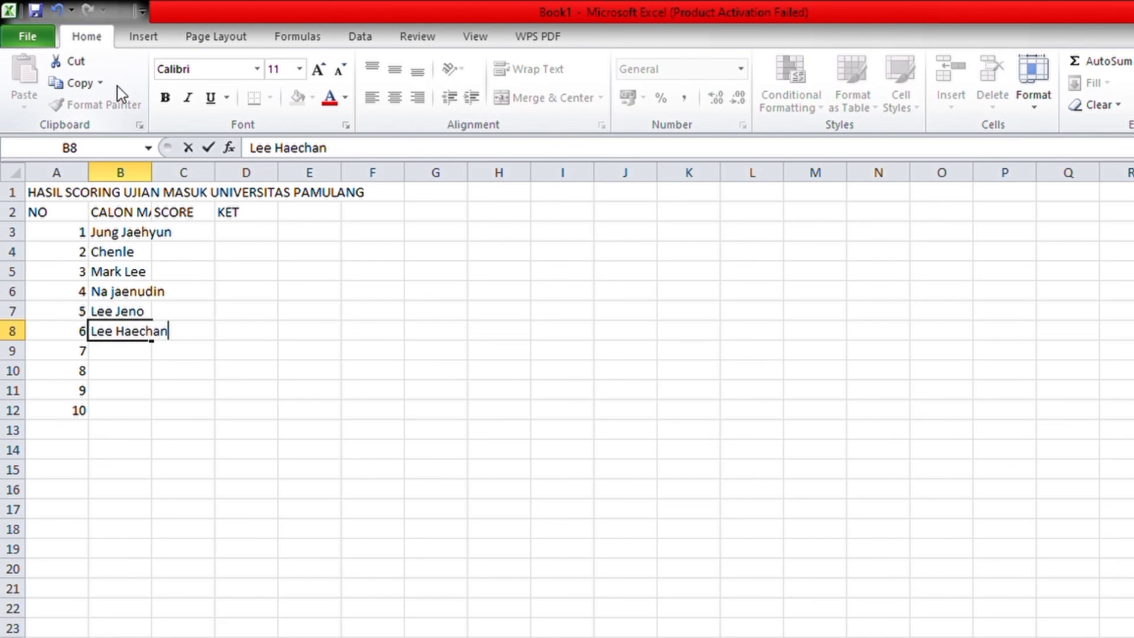
key(Return)
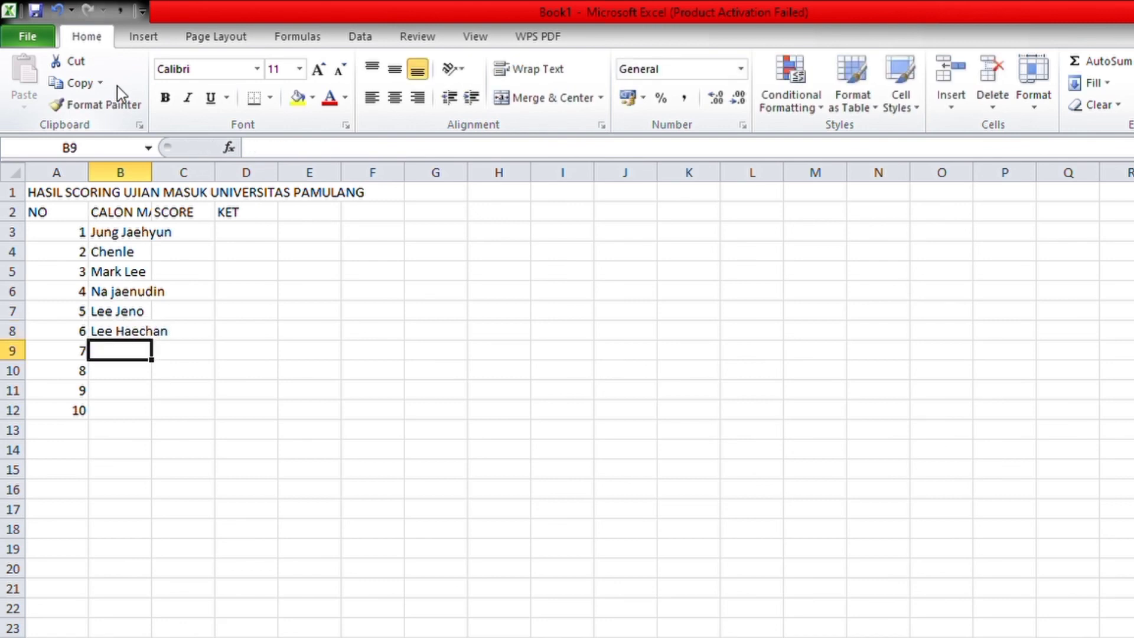
text(P)
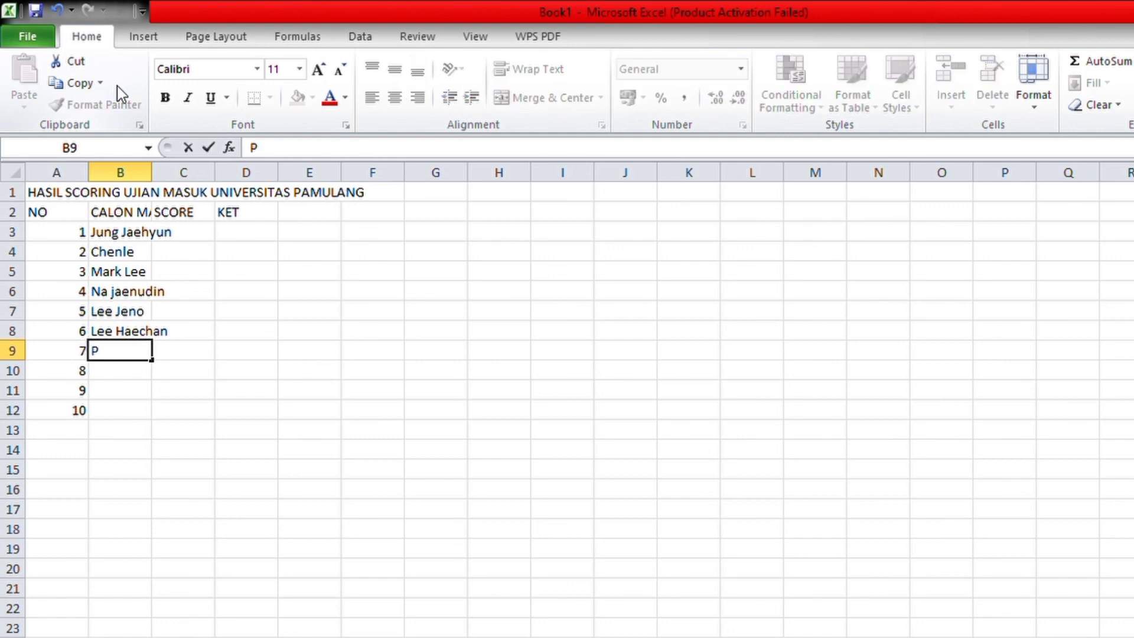
text(ark Jisung)
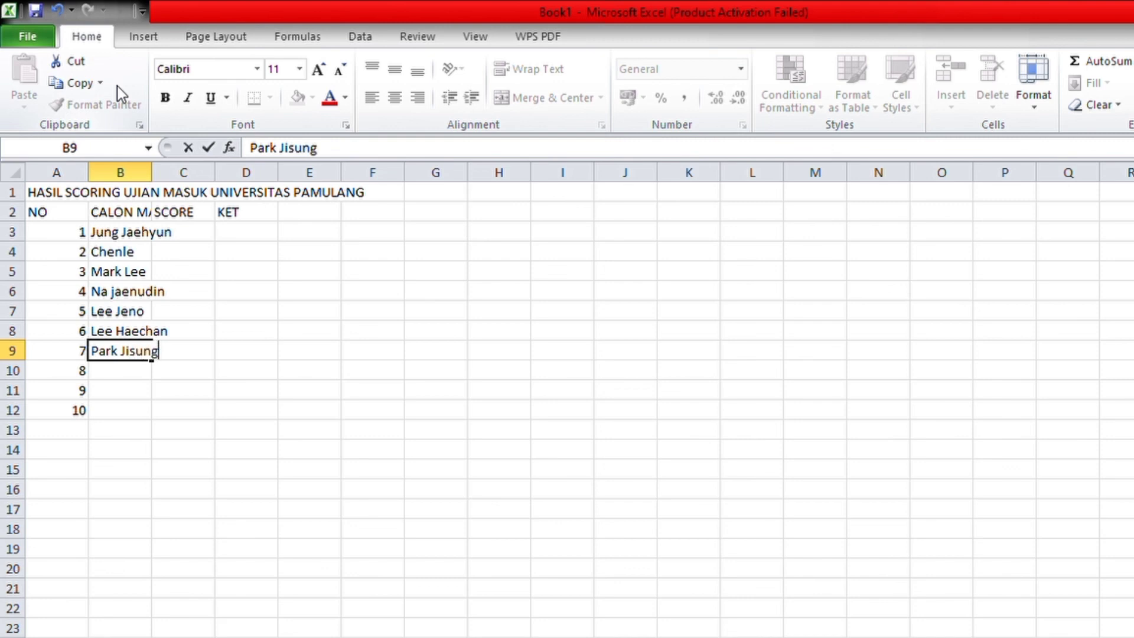
key(Return)
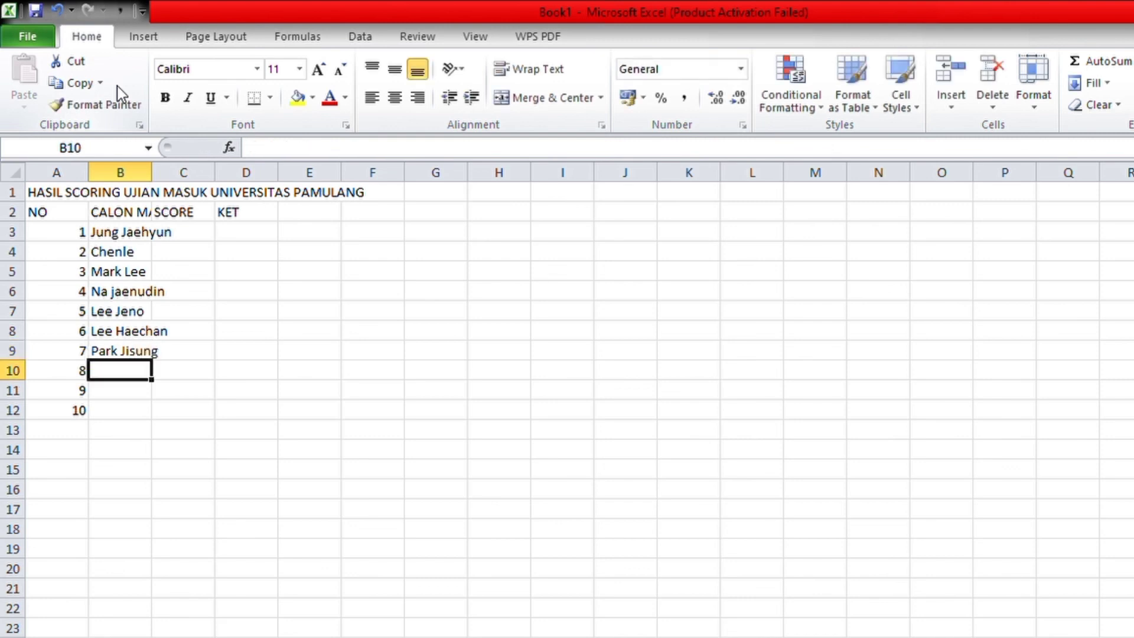
- Fill in the last three candidates' names, for numbers 8 to 10, in B10:B12
text(Renjun)
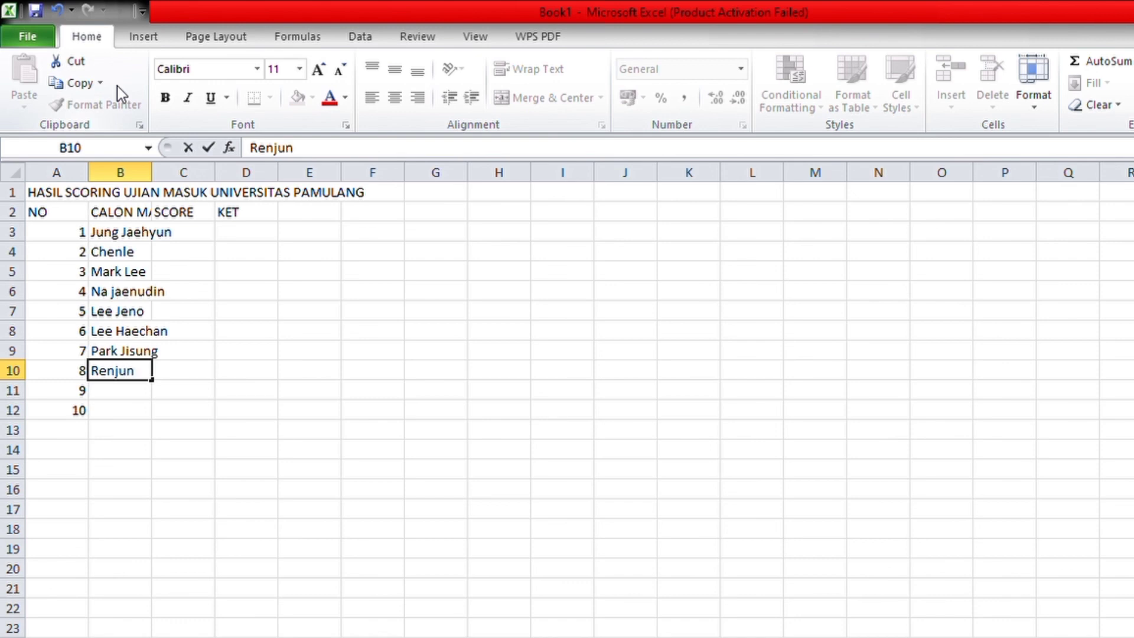
key(Return)
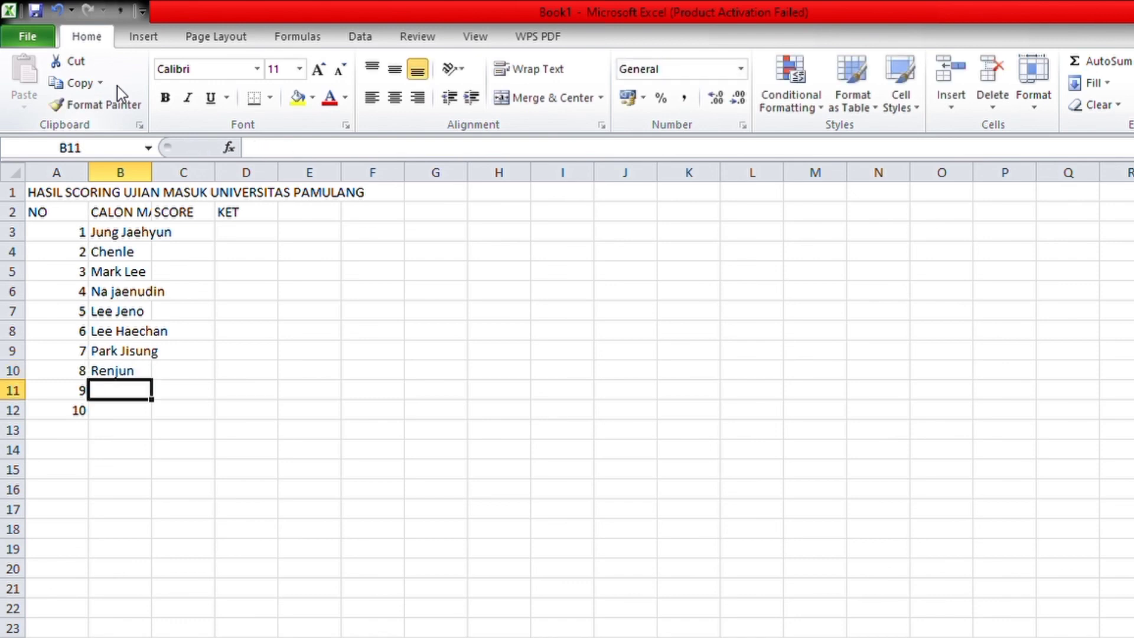
text(Yuta)
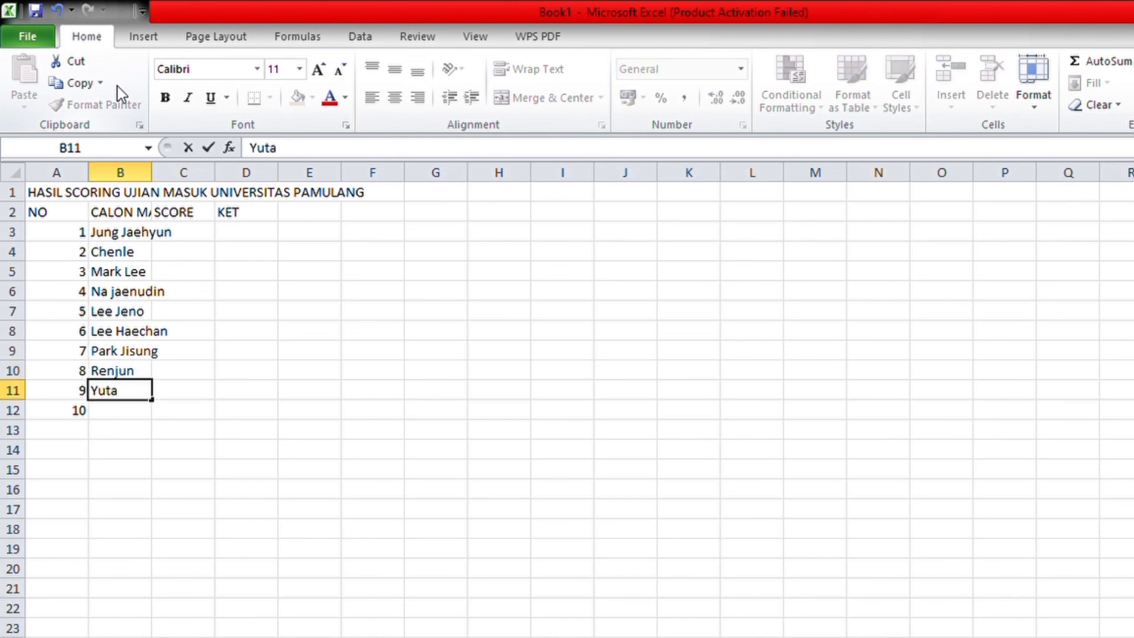
key(Return)
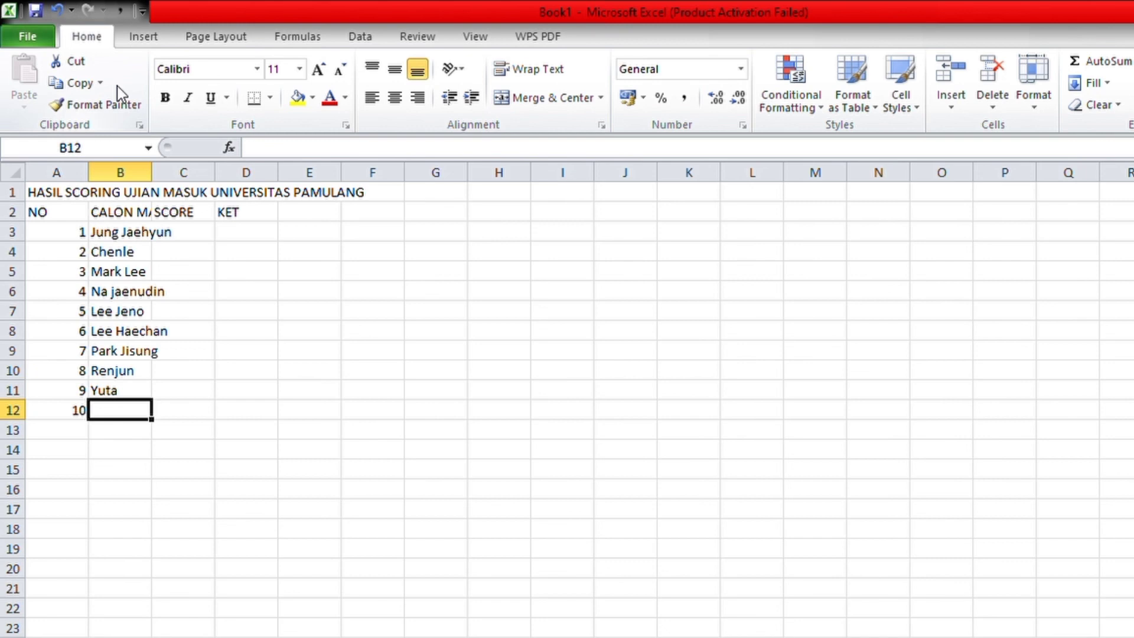
text(ahu)
key(BackSpace)
key(BackSpace)
key(BackSpace)
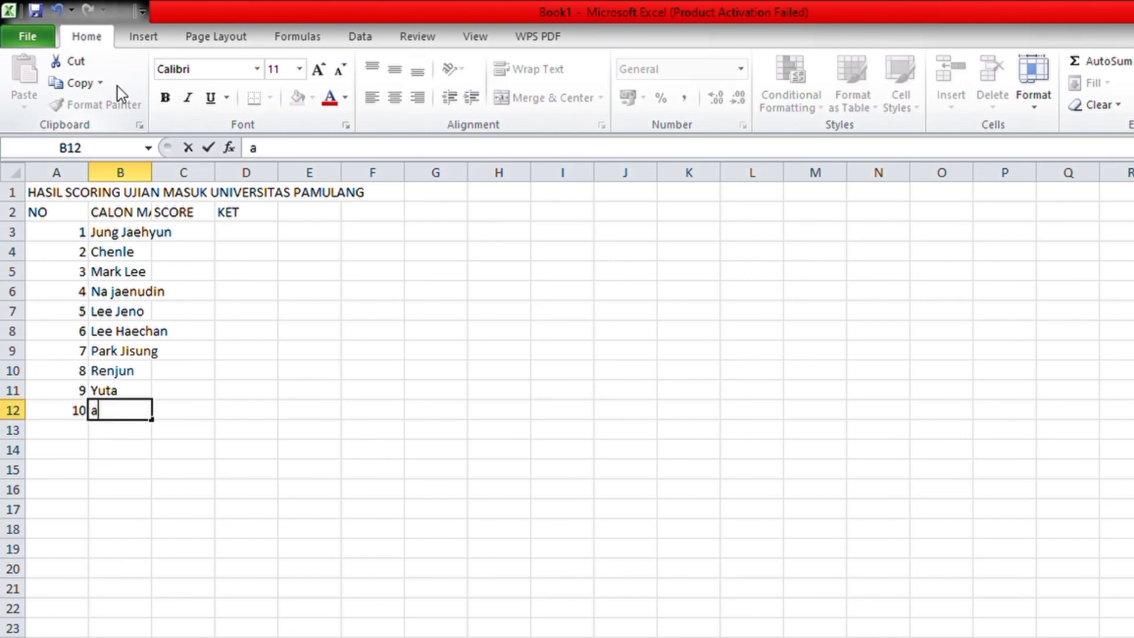
text(ShungcH)
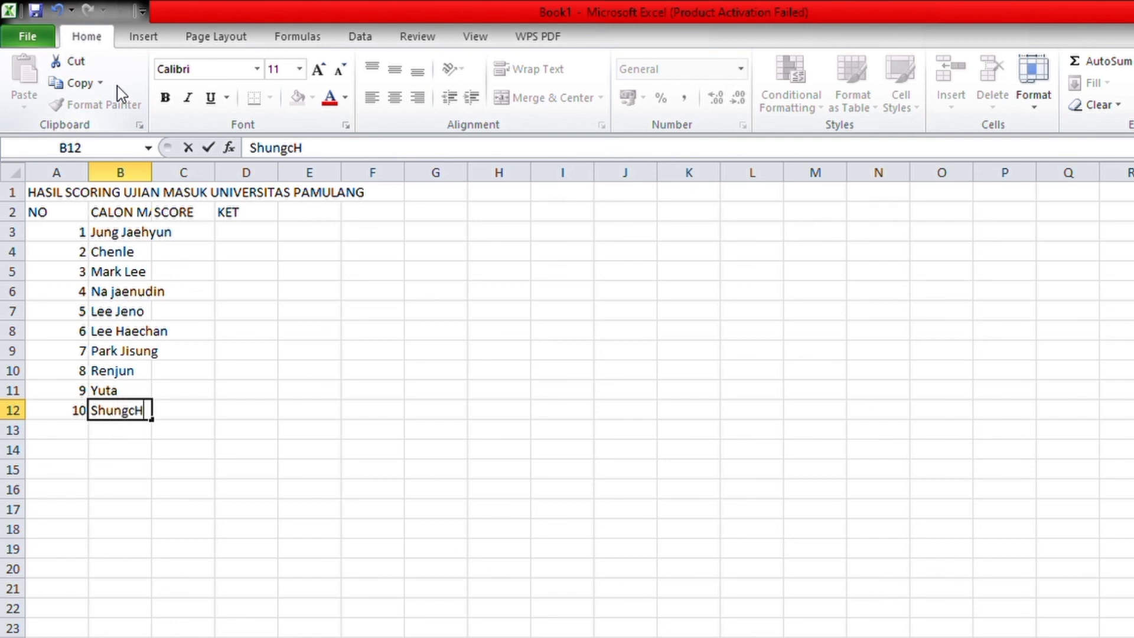
key(BackSpace)
text(A)
key(BackSpace)
text(han)
key(Right)
- Enter the scores 80, 78 and 70 for candidates 1 to 3 in C3:C5
key(Up)
key(Up)
key(Up)
key(Up)
key(Up)
key(Up)
key(Up)
key(Up)
key(Up)
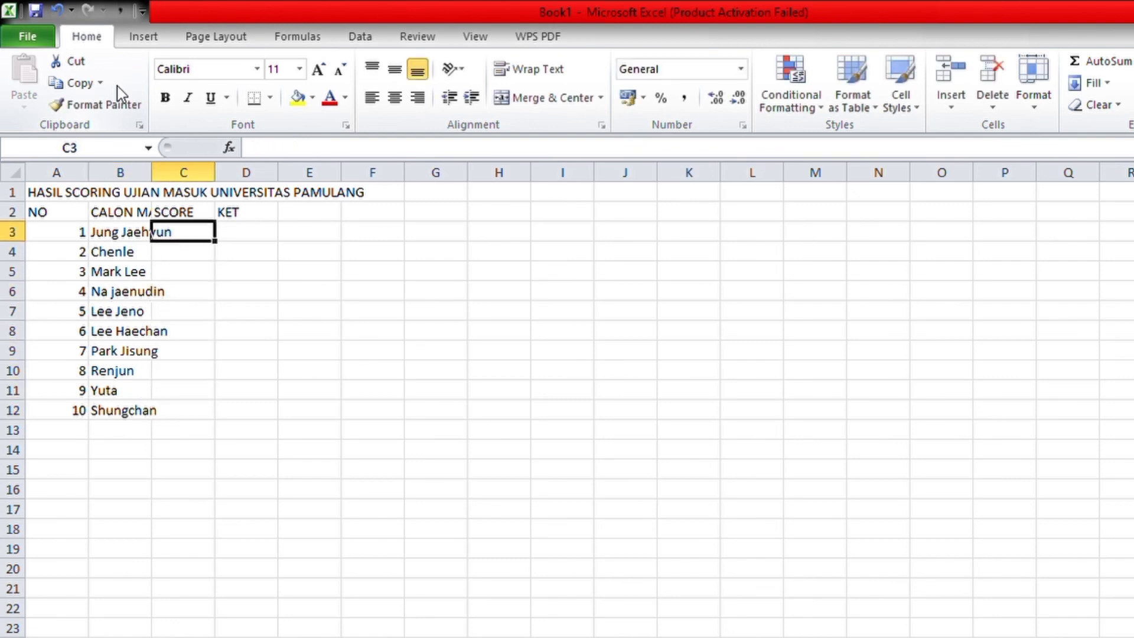
text(80)
key(Return)
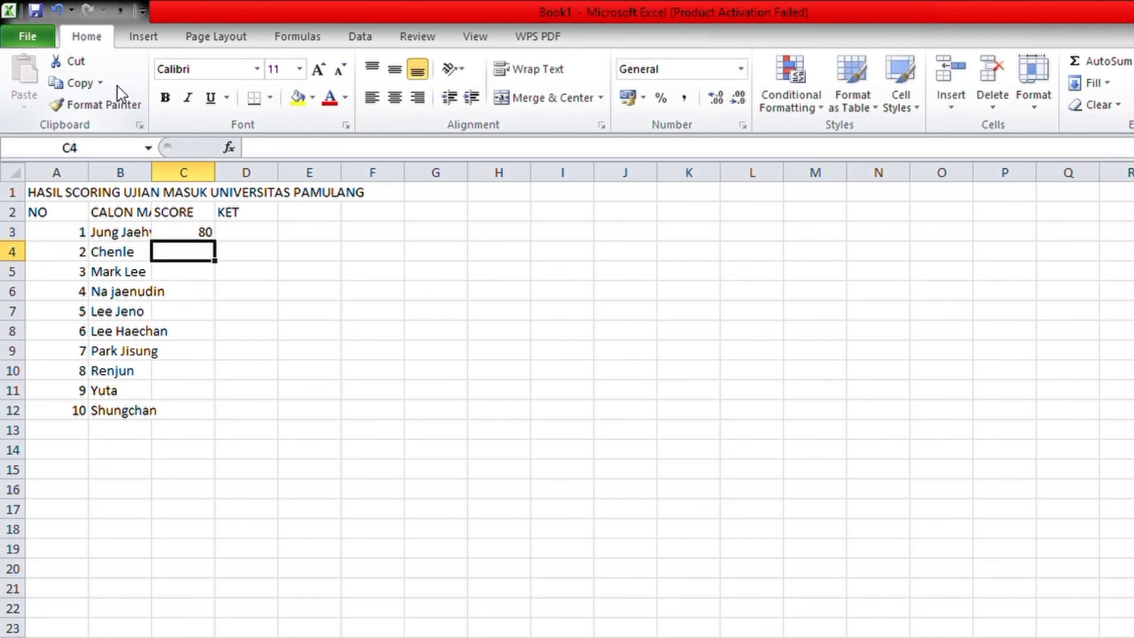
text(78)
key(Return)
text(70)
key(Return)
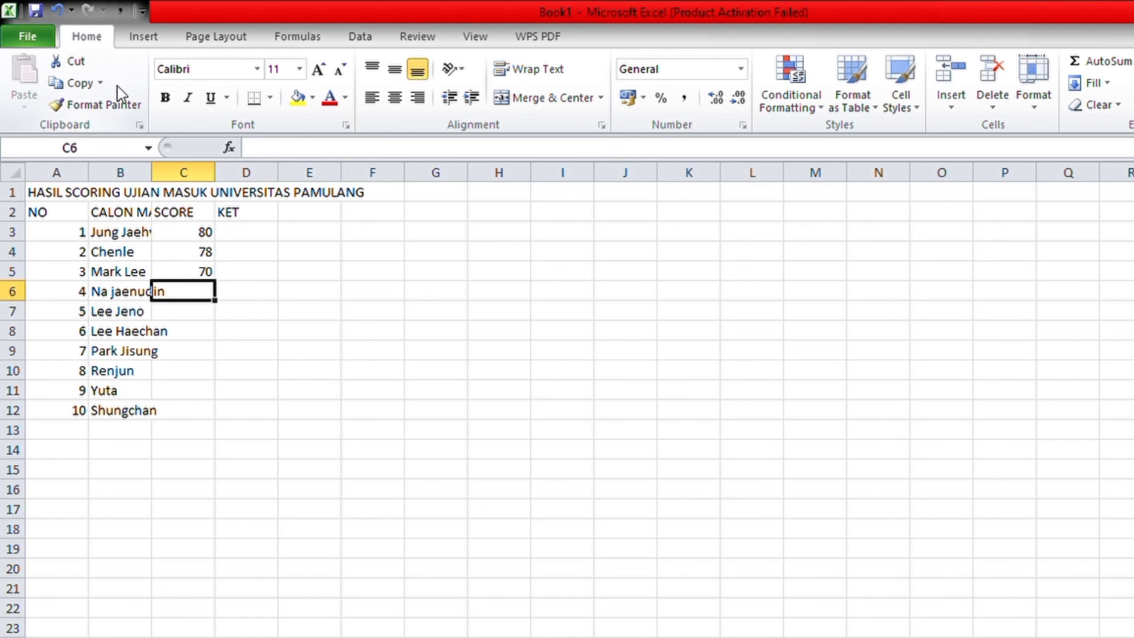
- Enter the scores 85, 90, 73, 93 and 88 for candidates 4 to 8 in C6:C10
text(85)
key(Return)
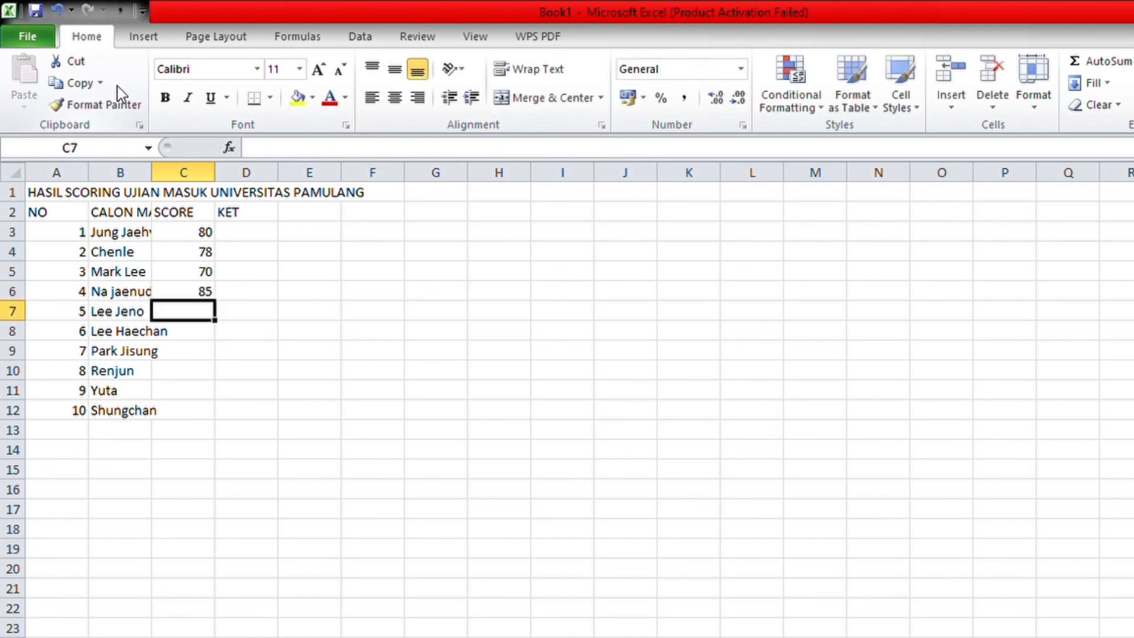
text(90)
key(Return)
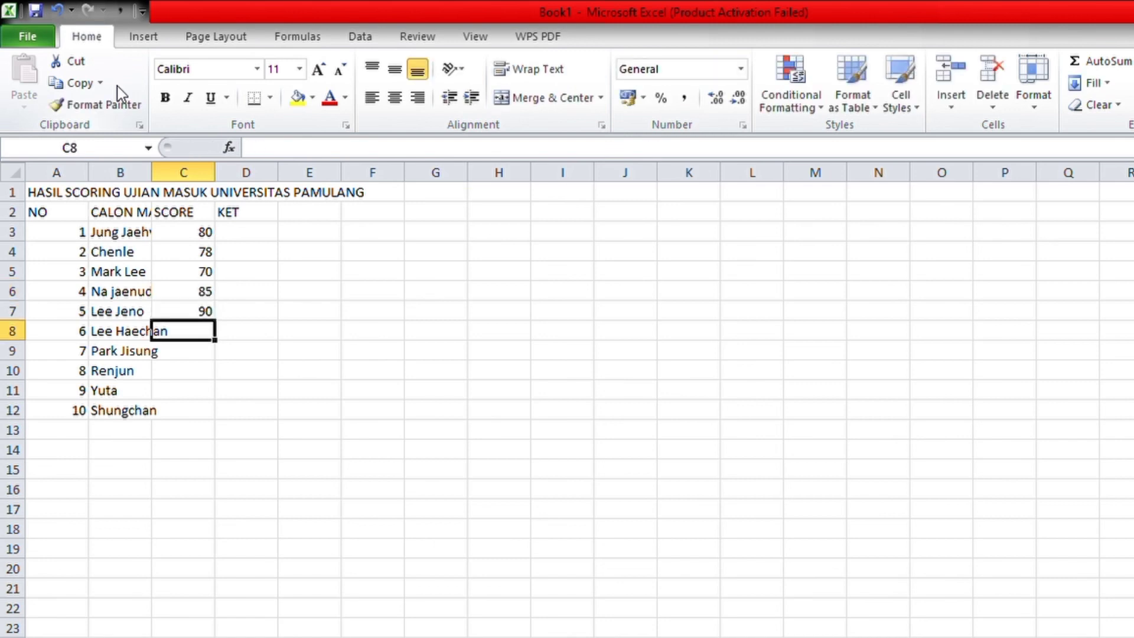
text(73)
key(Return)
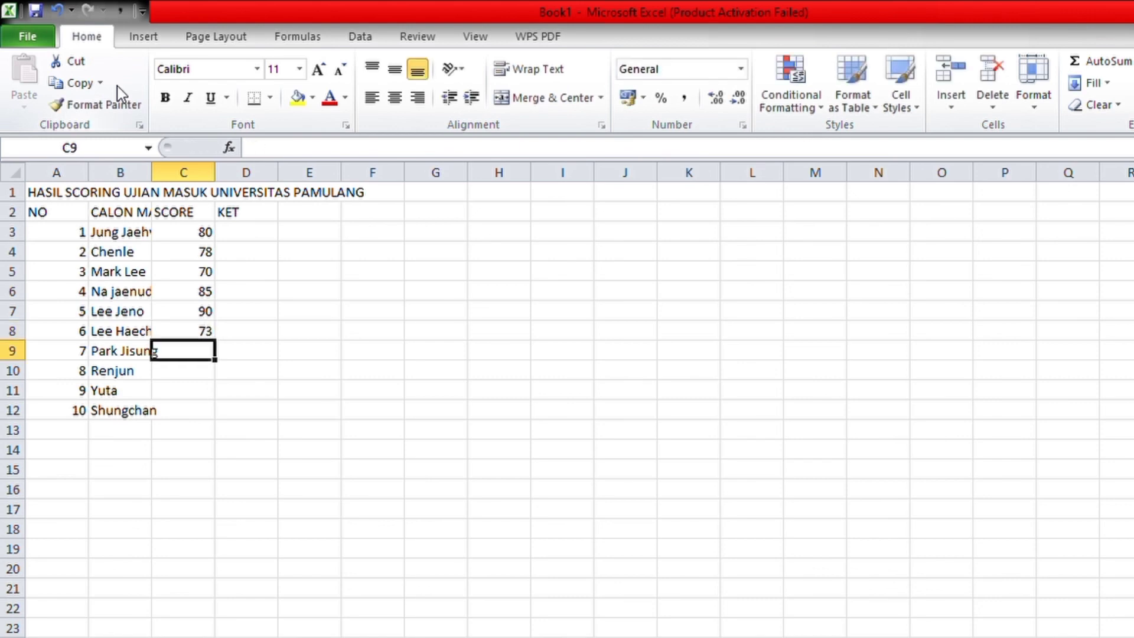
text(93)
key(Return)
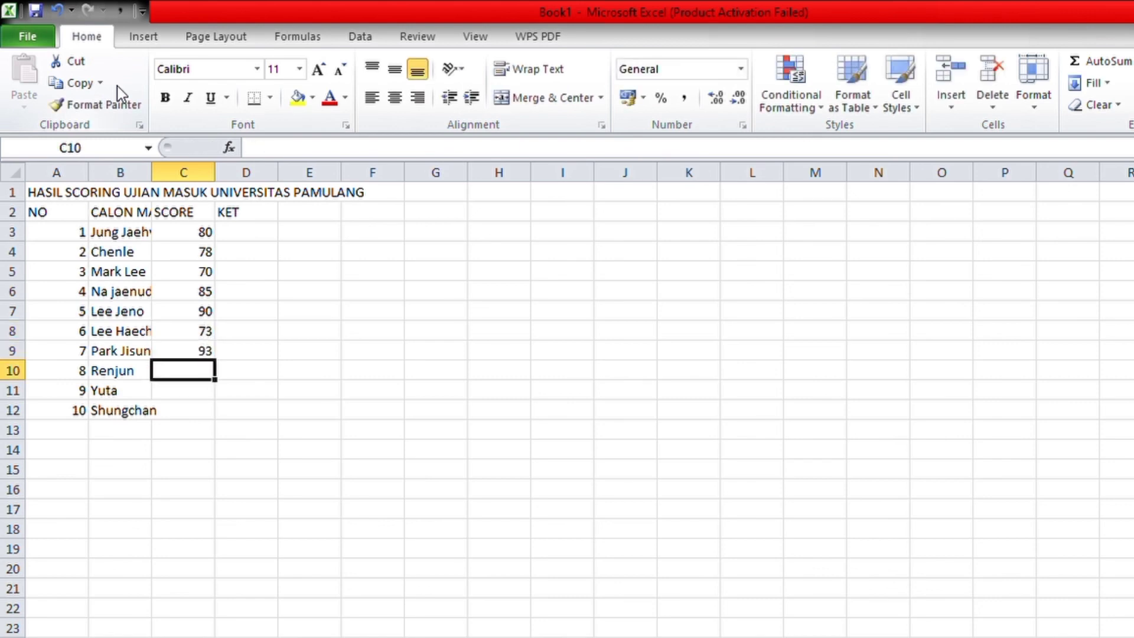
key(Up)
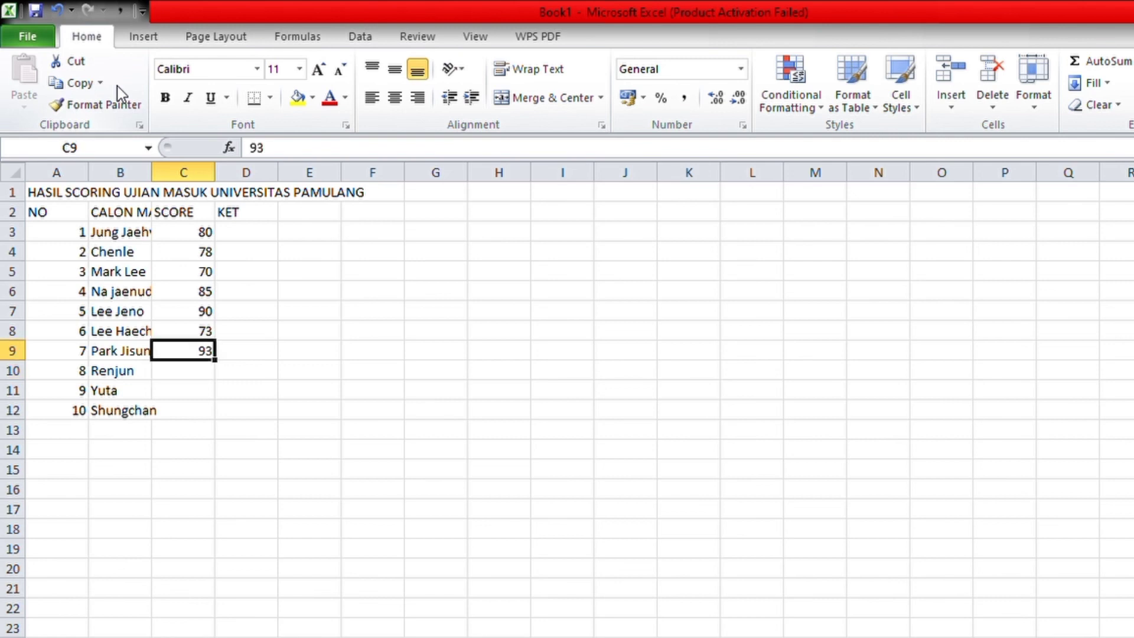
key(Down)
text(88)
key(Return)
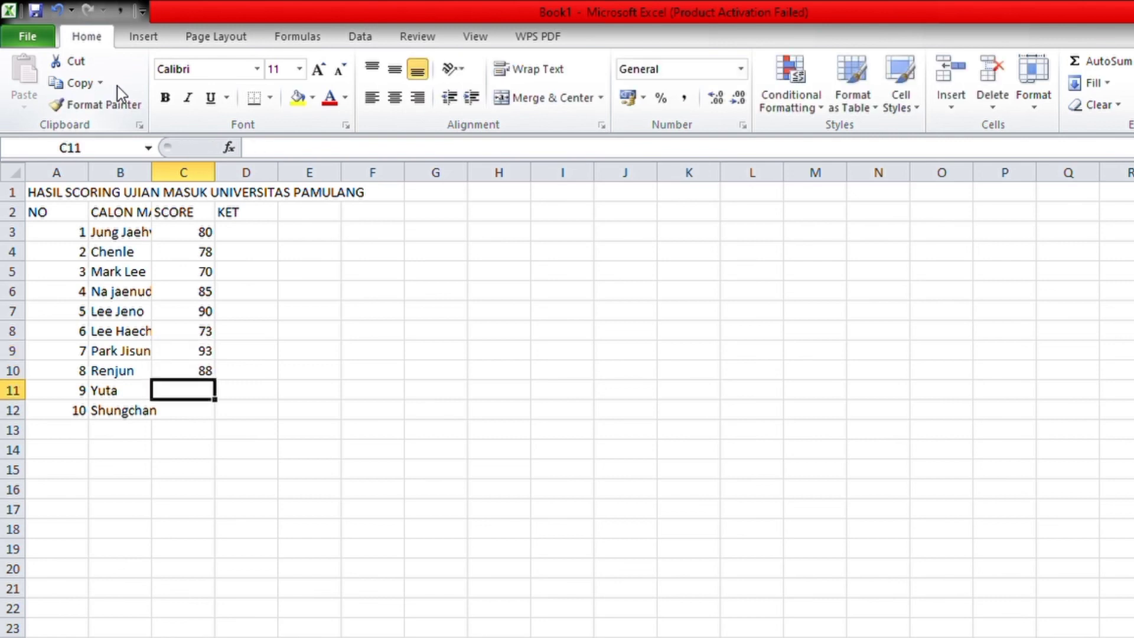
- Enter the scores 55 and 68 for candidates 9 and 10 in C11:C12
text(55)
key(Return)
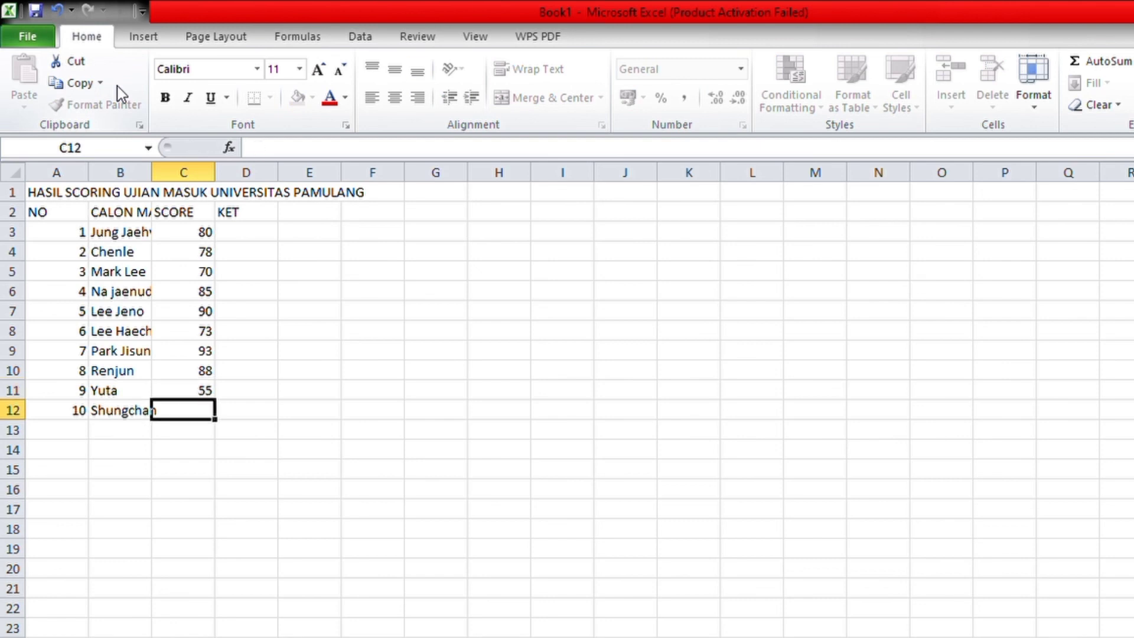
text(68)
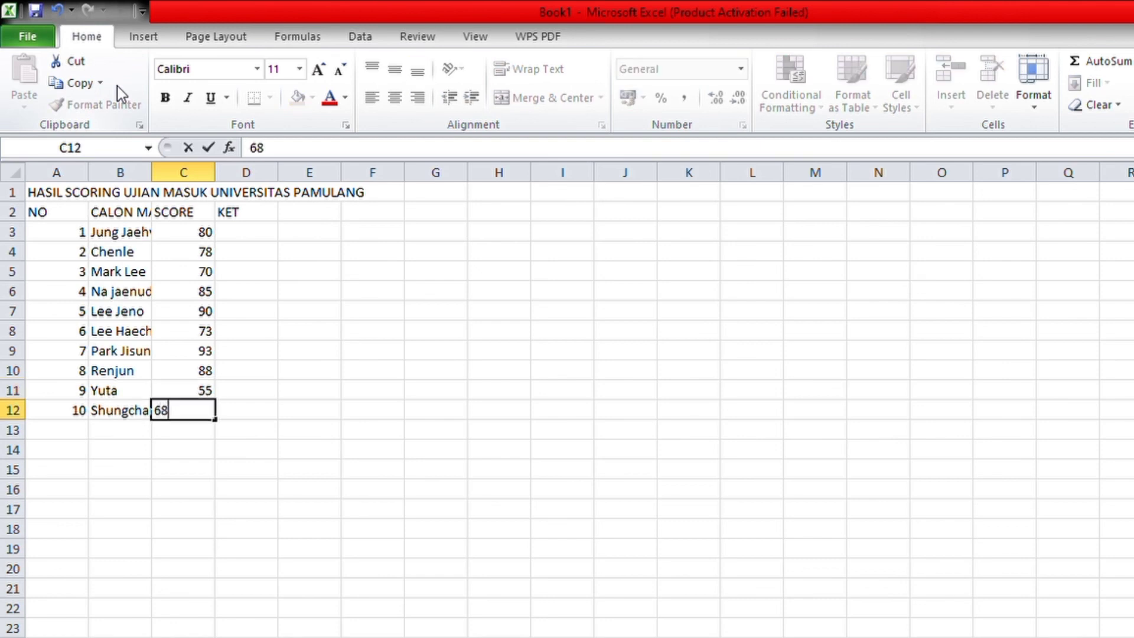
key(Return)
key(Right)
key(Up)
key(Up)
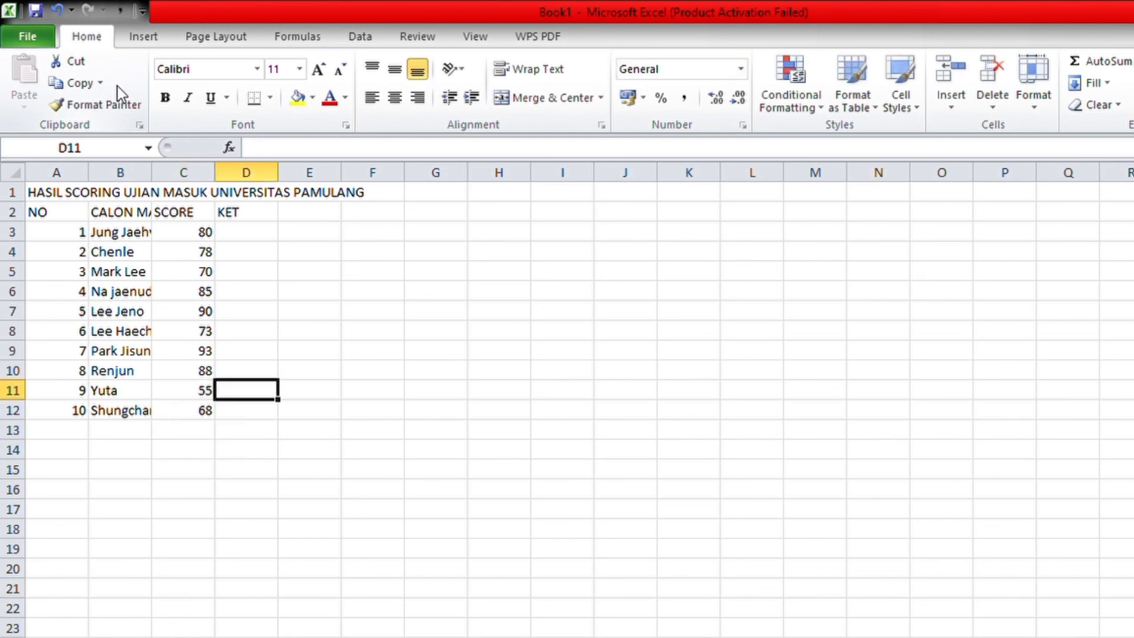
key(Up)
key(Up)
key(Up)
key(Up)
key(Up)
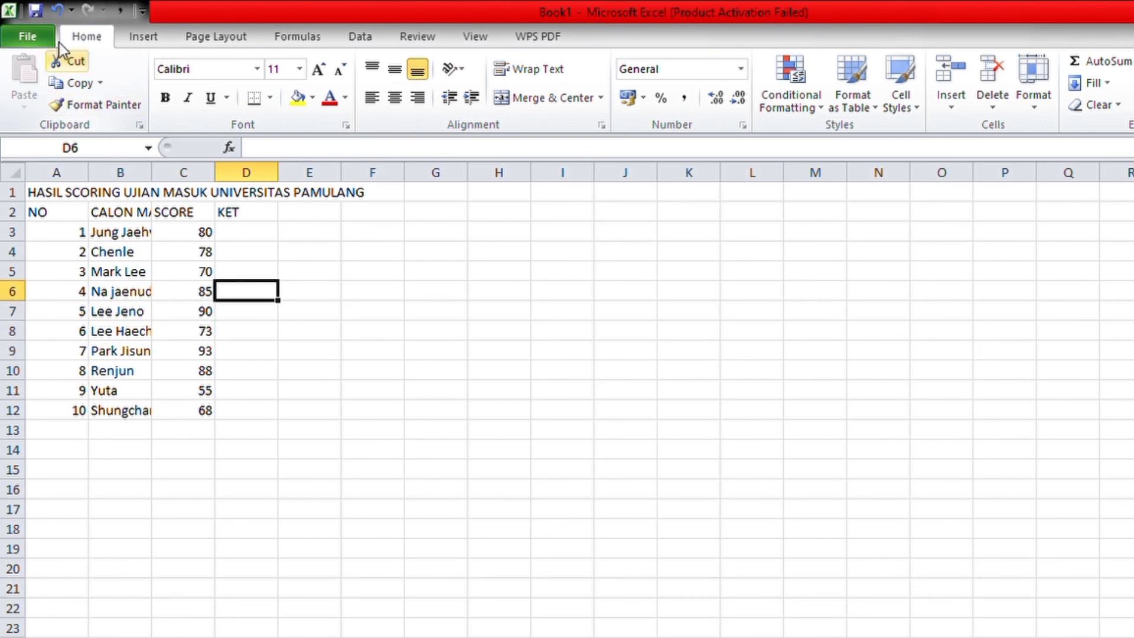
- Apply all borders to the score table in A2:D12
drag(52, 213, 234, 410)
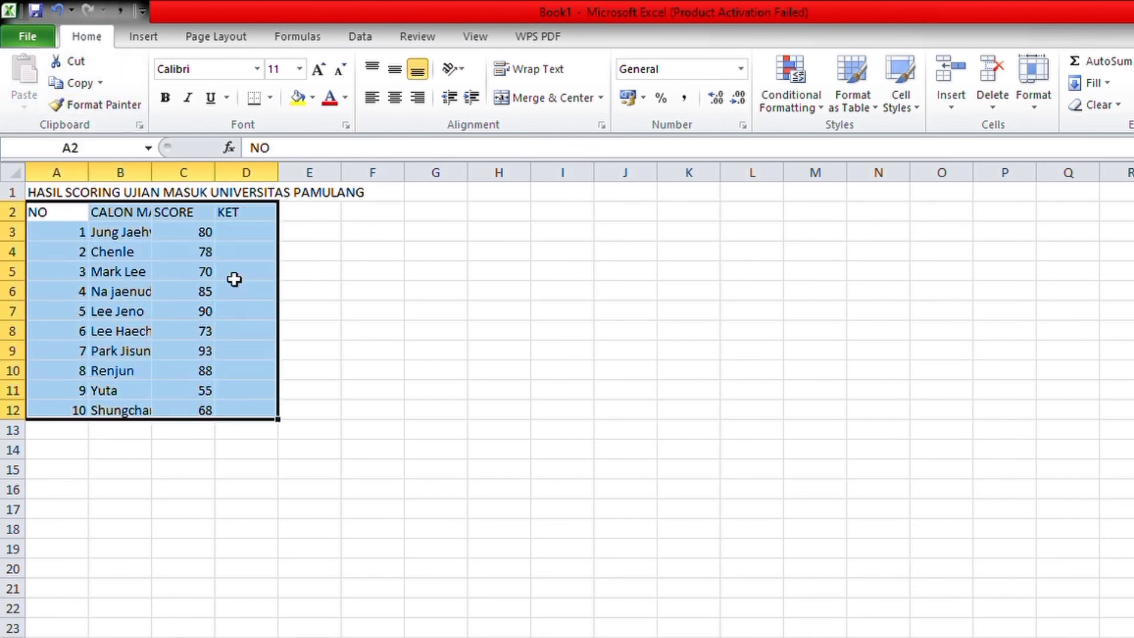
click(268, 102)
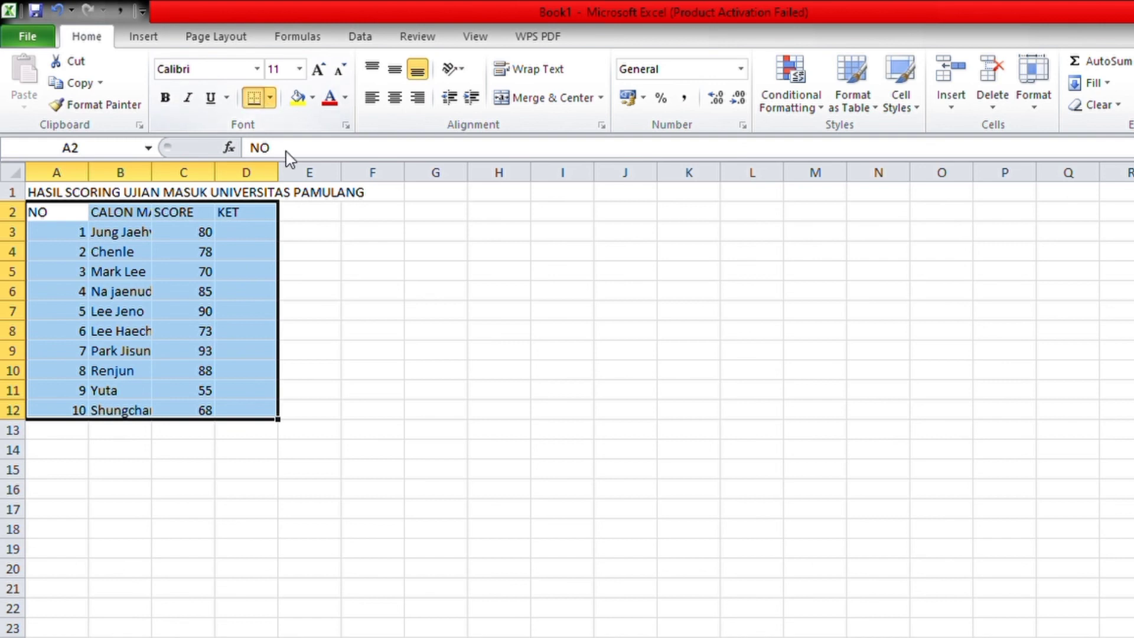
click(307, 261)
click(330, 311)
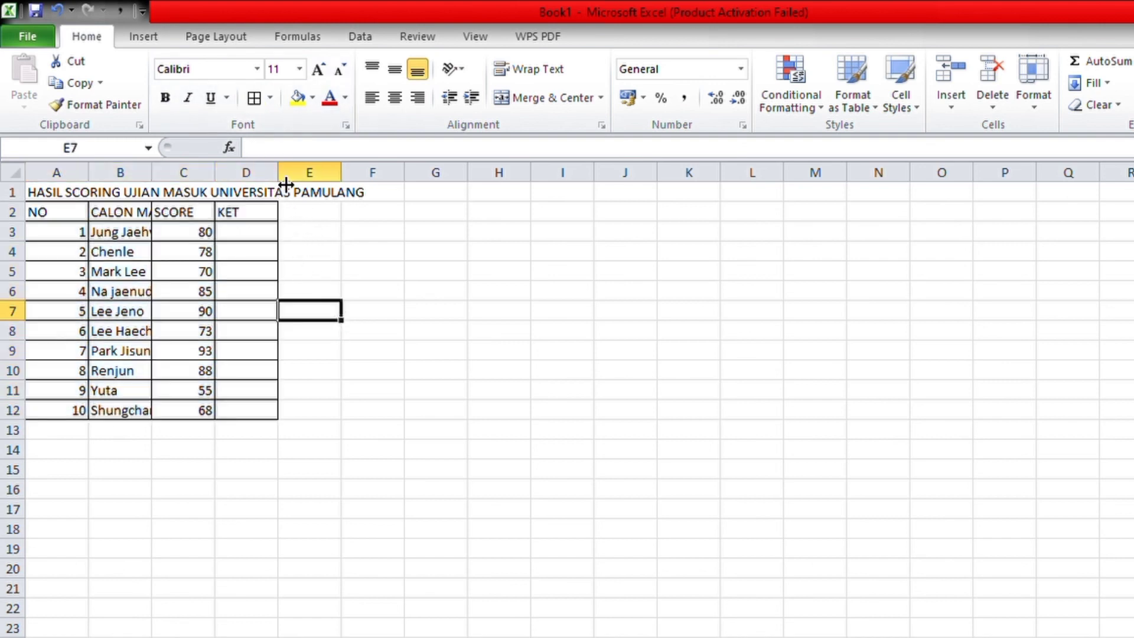
- Widen the KET, SCORE and CALON MAHASISWA columns so the candidates' names fit in their cells
drag(286, 185, 306, 184)
drag(216, 185, 231, 187)
click(169, 173)
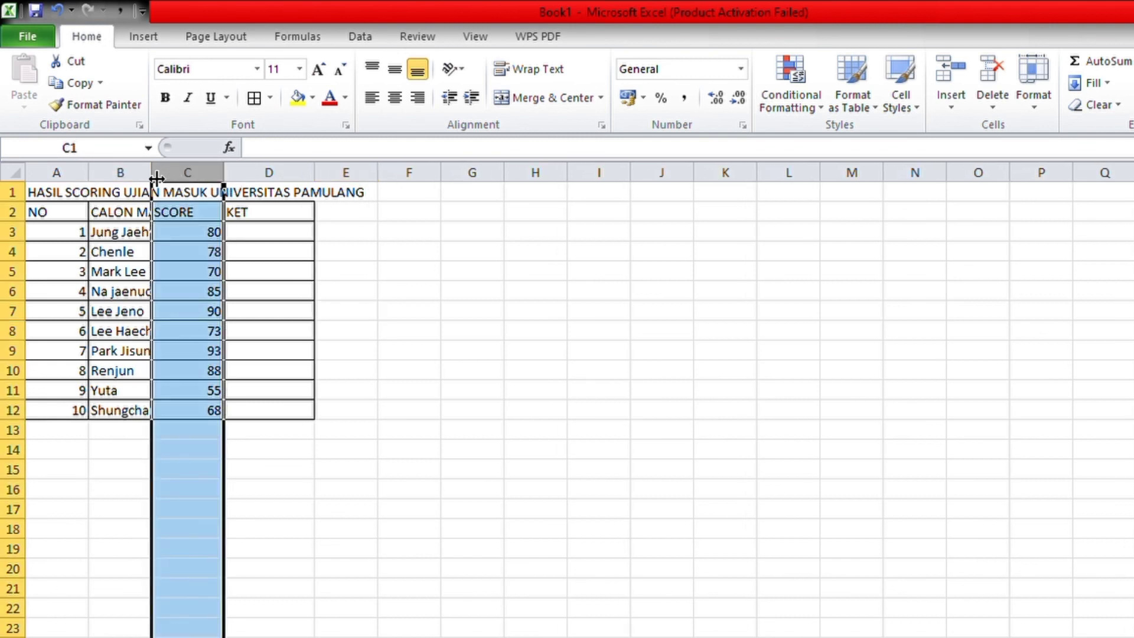
click(408, 254)
drag(154, 183, 185, 194)
- Start an IF formula in D3 with the condition AND(C3>=70), followed by a semicolon and an opening quote for the passing result
click(284, 237)
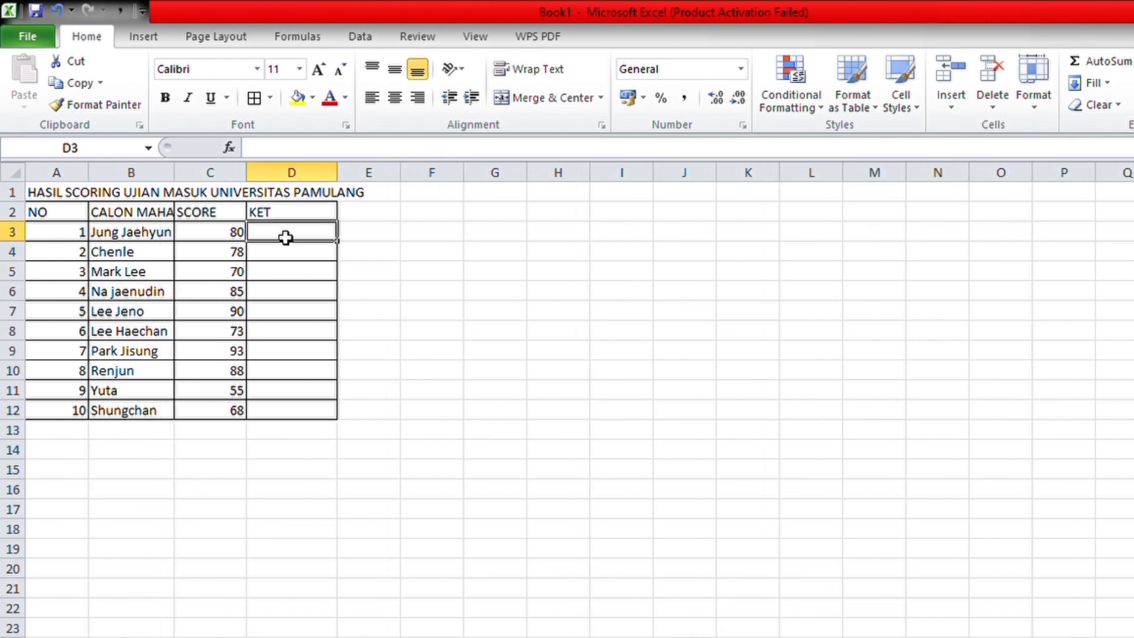
text(=)
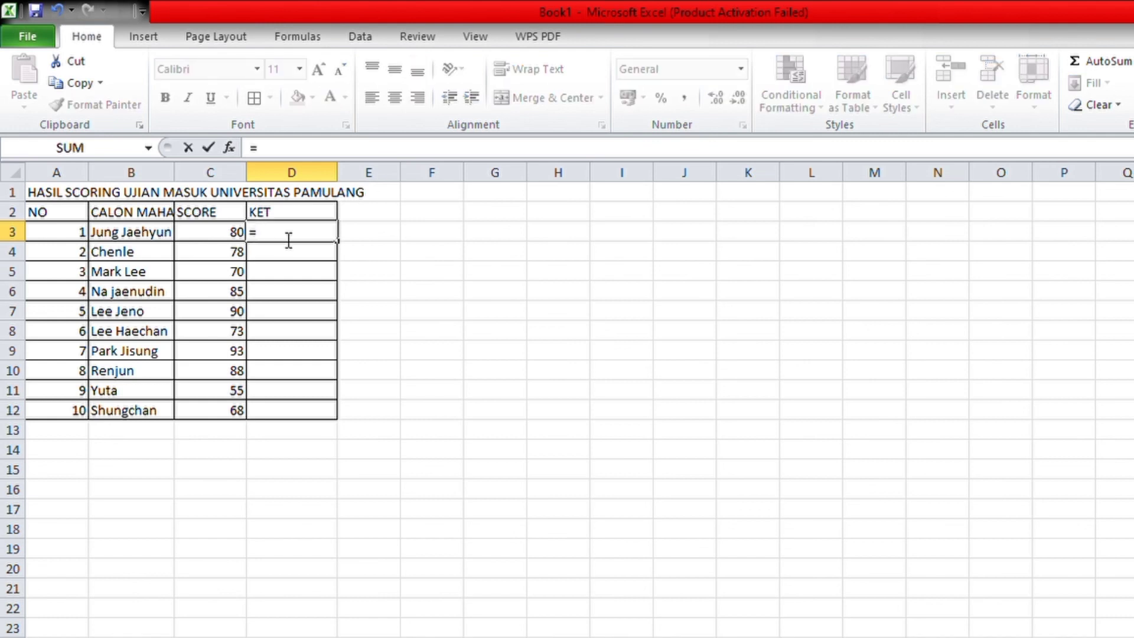
text(if9and)
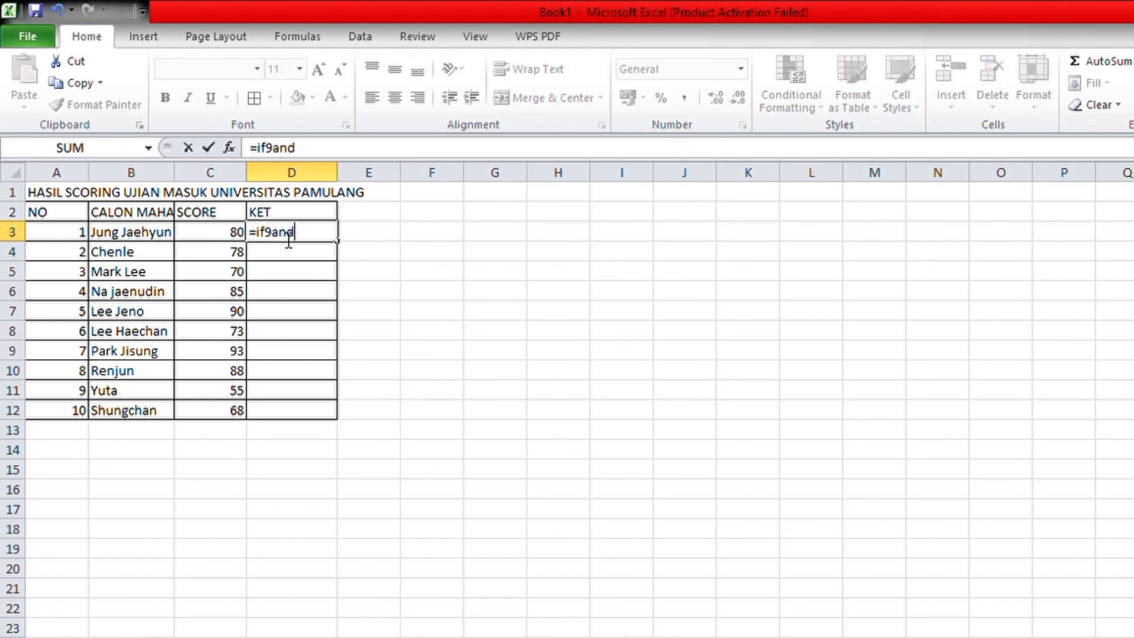
text(()
key(BackSpace)
key(BackSpace)
key(BackSpace)
key(BackSpace)
key(BackSpace)
text((and()
click(204, 240)
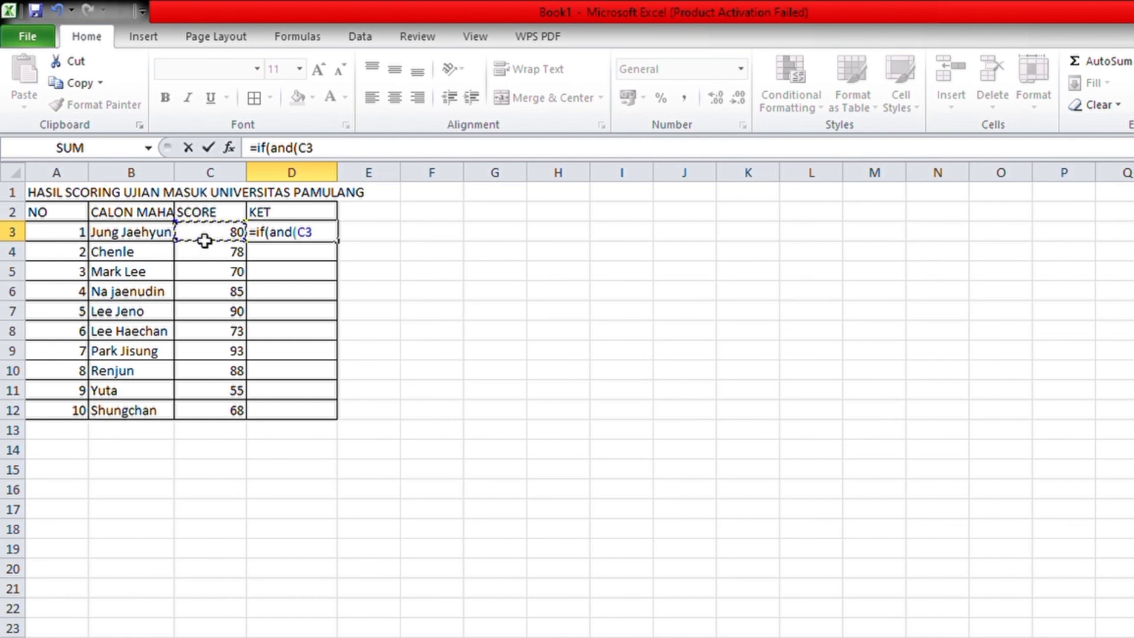
text(>=70)
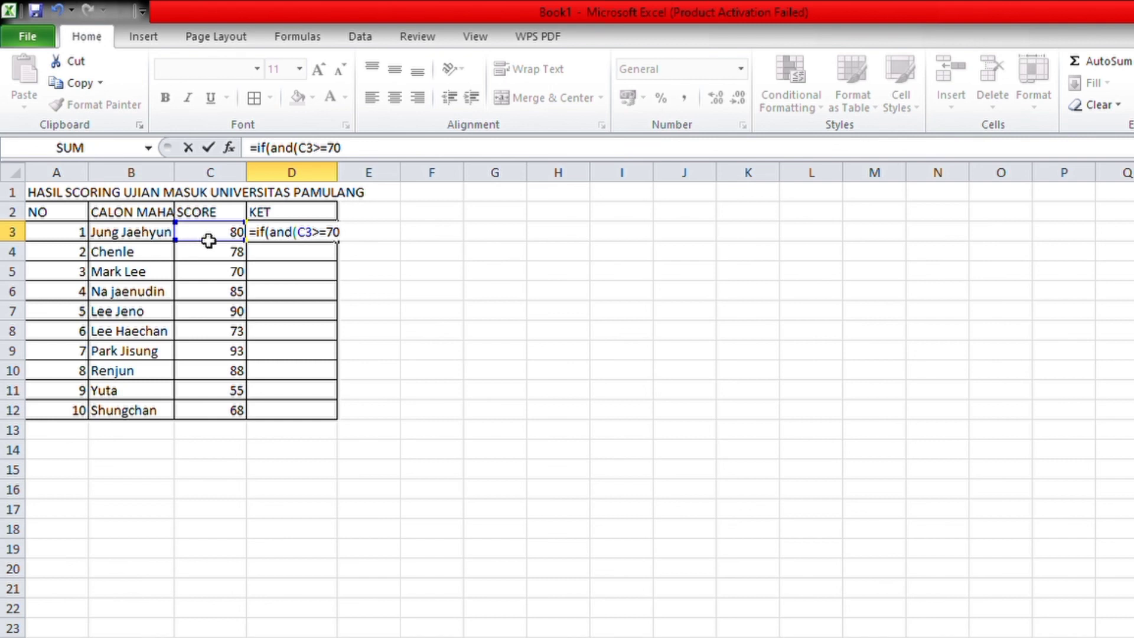
text();"lulus)
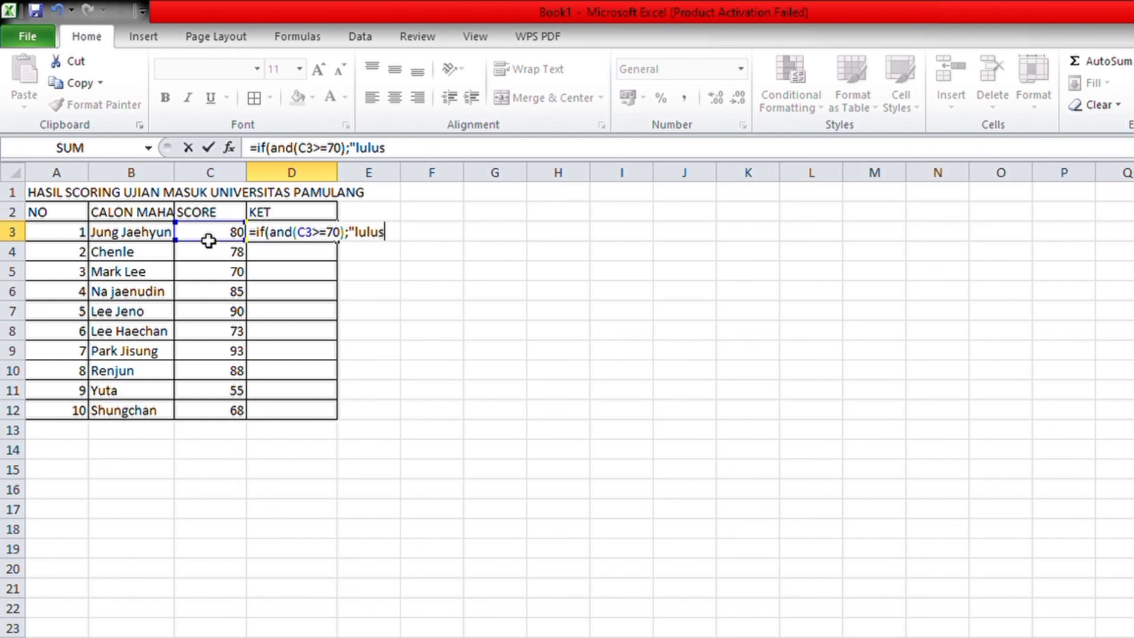
text(";"tidak)
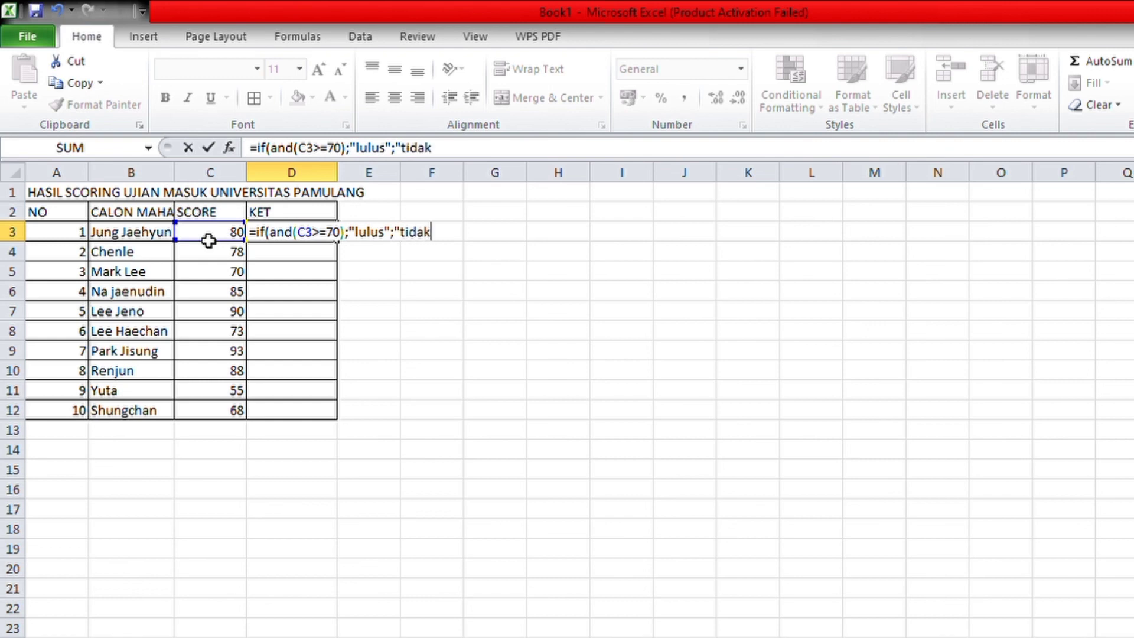
key(BackSpace)
key(BackSpace)
key(BackSpace)
key(BackSpace)
key(BackSpace)
key(BackSpace)
key(BackSpace)
key(BackSpace)
key(BackSpace)
key(BackSpace)
key(BackSpace)
key(BackSpace)
key(BackSpace)
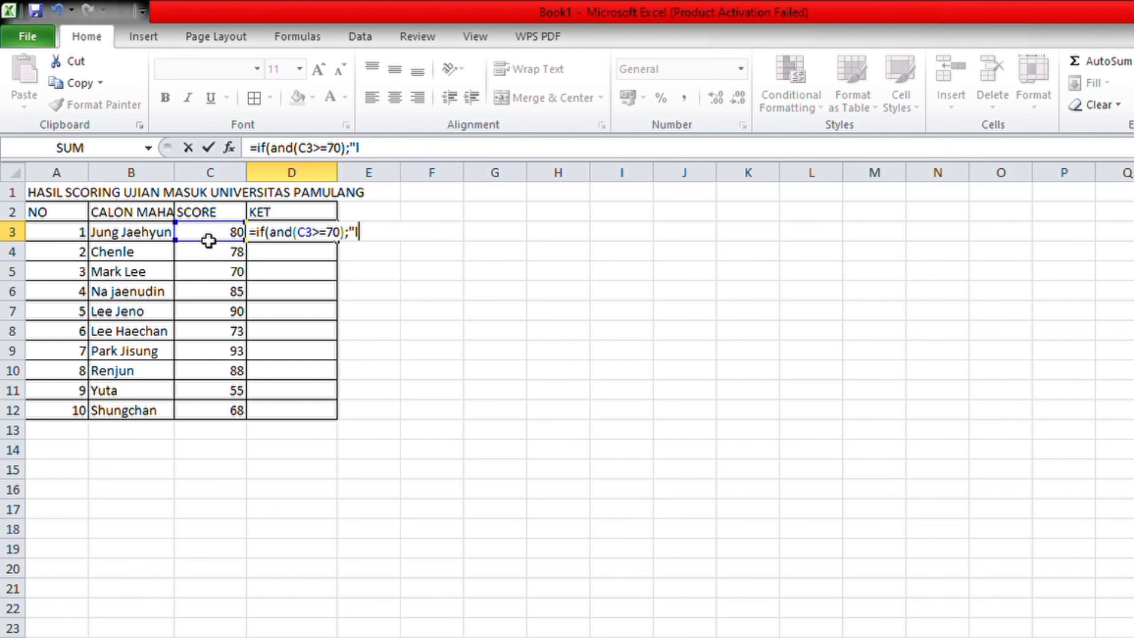
- Complete the D3 formula with the results "LULUS" and "TIDAK LULUS", and fill it down the KET column
text(LULUS)
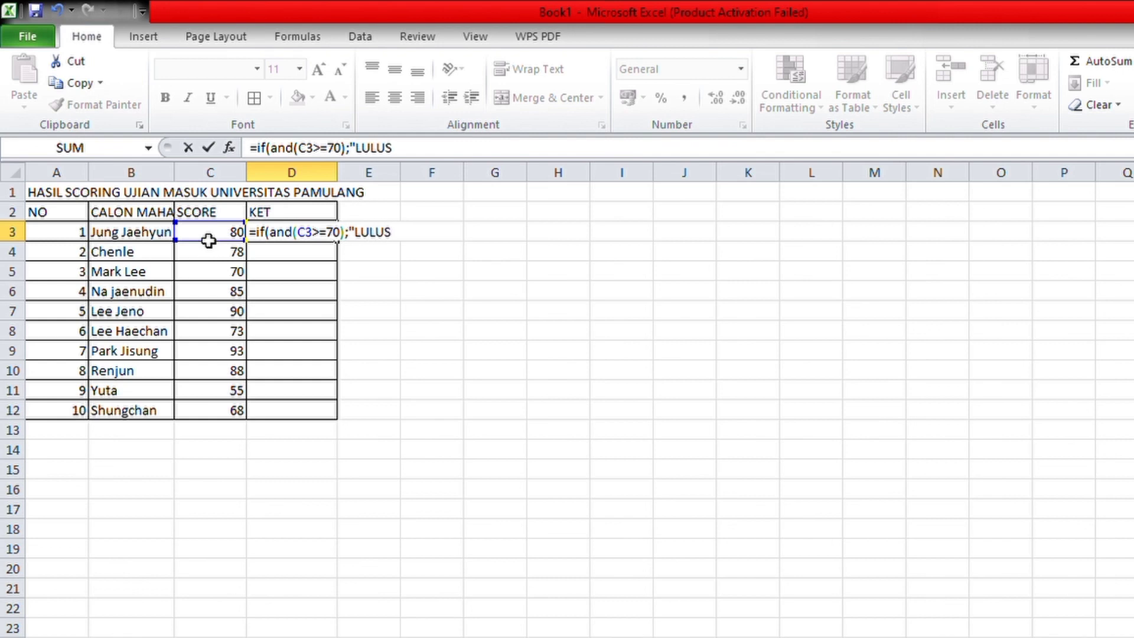
text(";"TIDAK L)
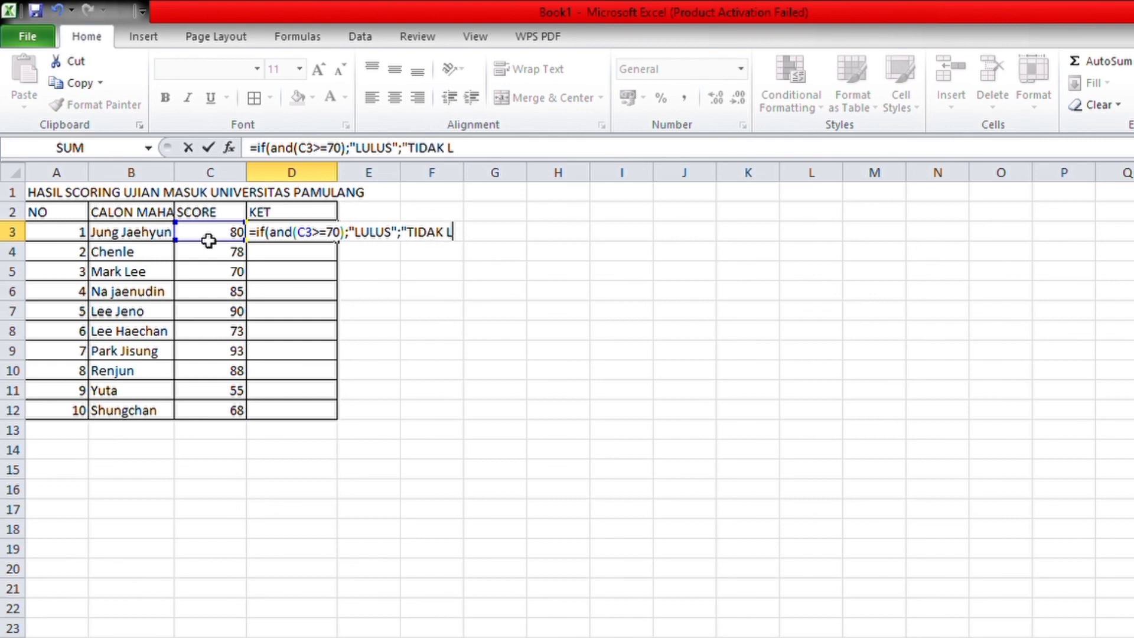
text(ULUS")
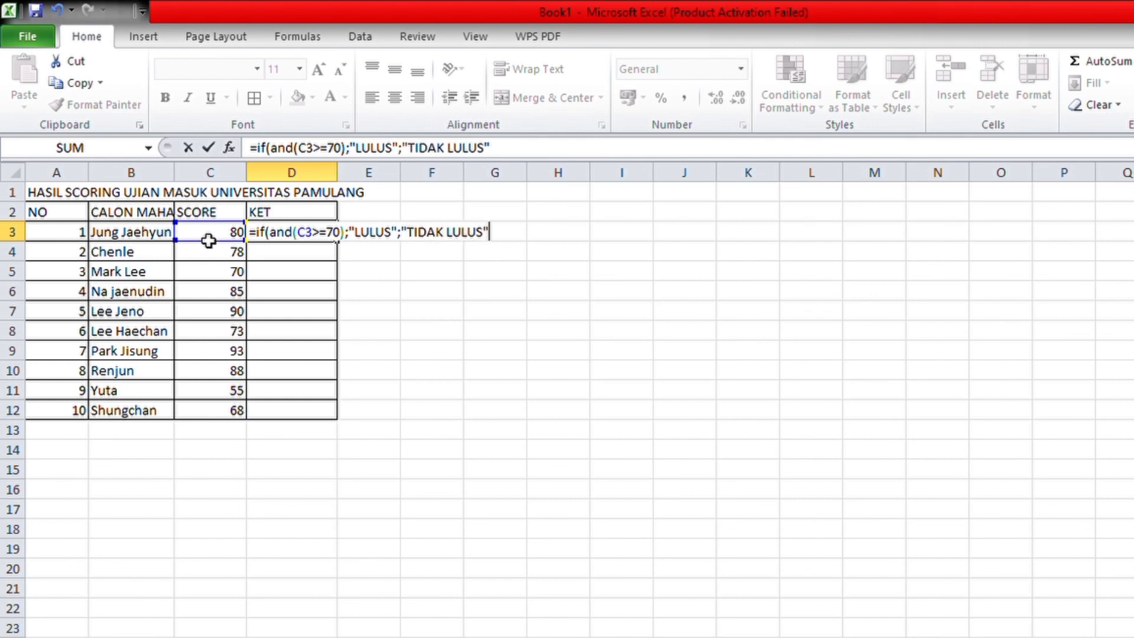
text())
key(Return)
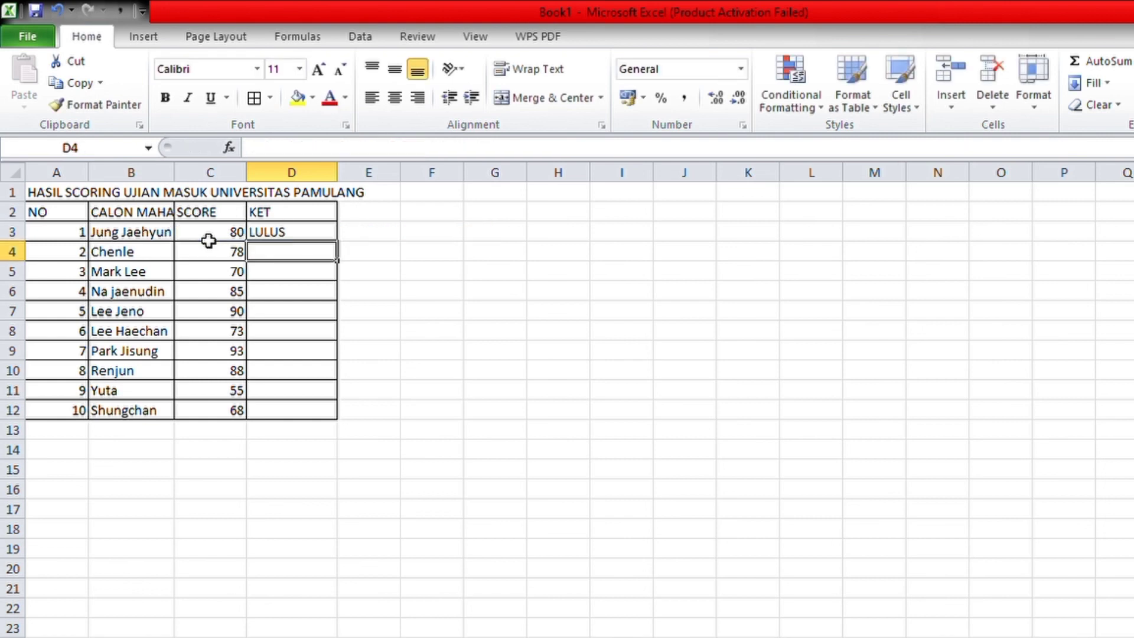
click(282, 229)
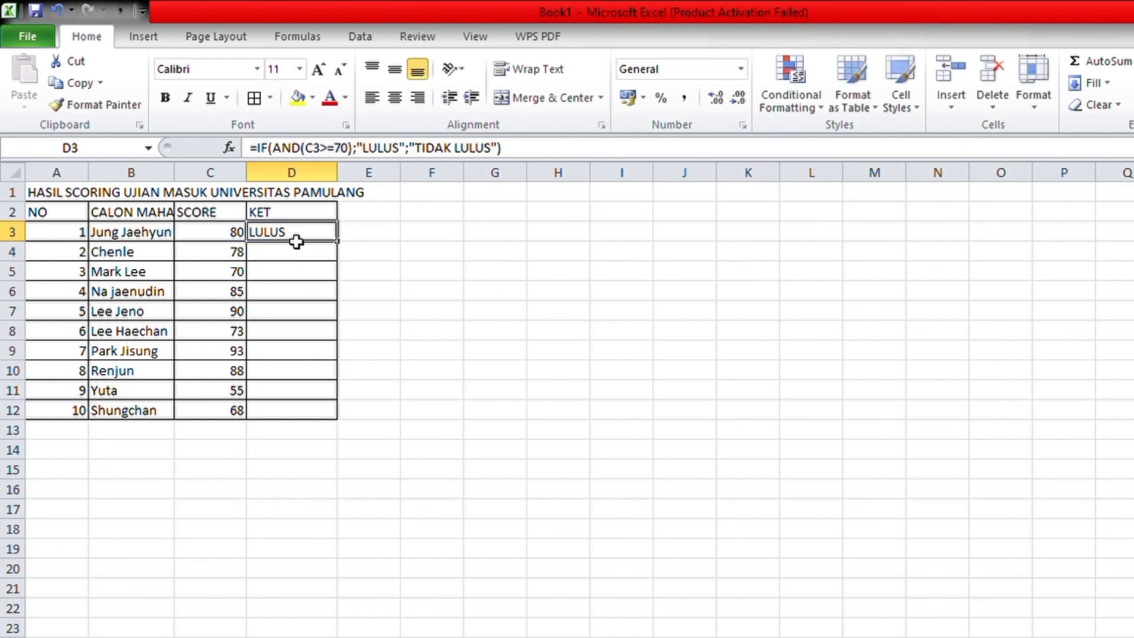
double_click(343, 246)
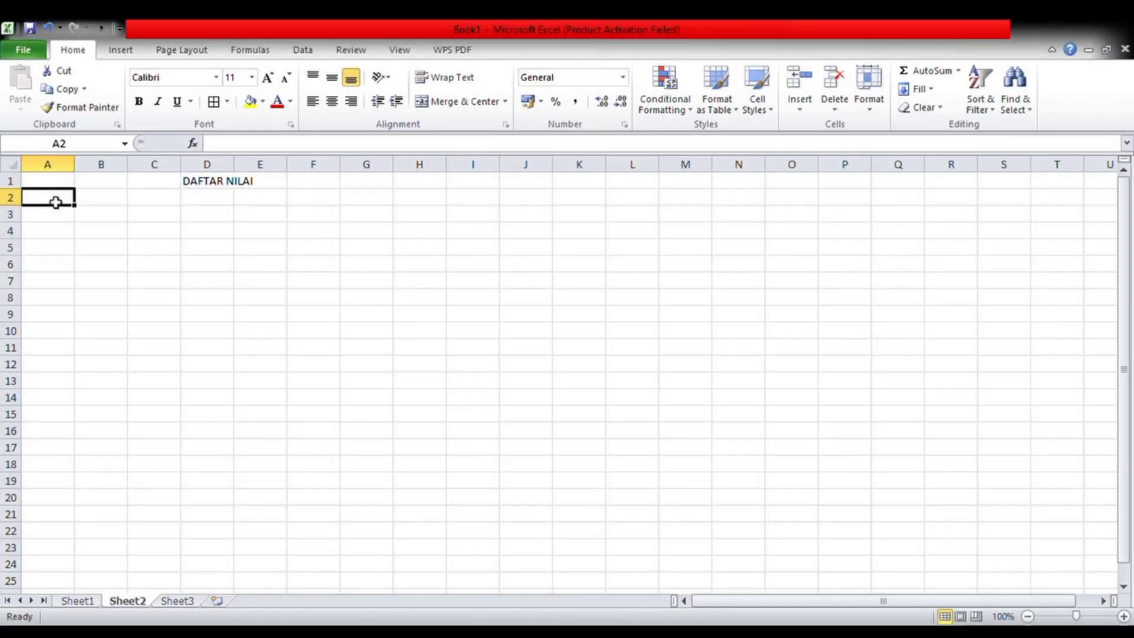
- On Sheet2, enter the headers NAMA and AKUNTANSI in A2:B2 below the DAFTAR NILAI title
text(na)
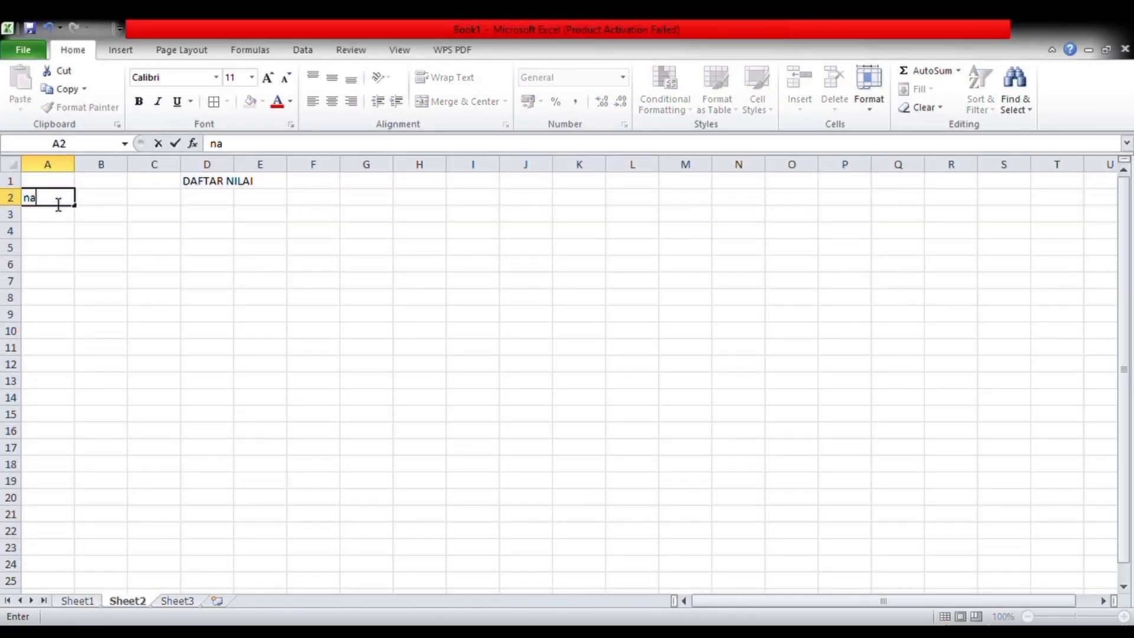
key(BackSpace)
key(BackSpace)
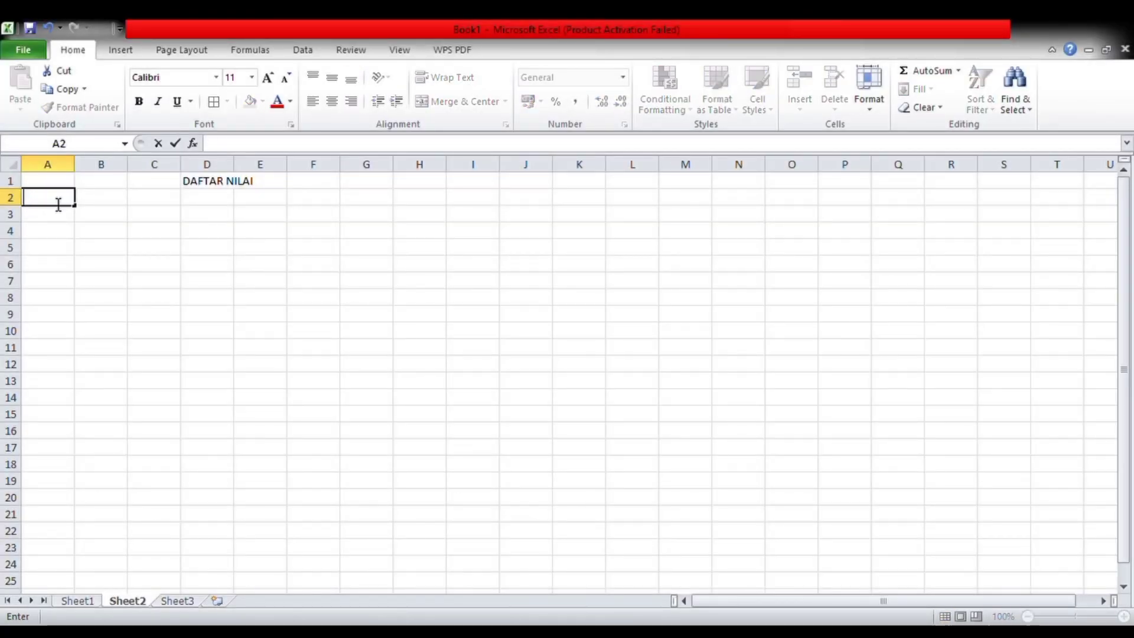
text(NAMA)
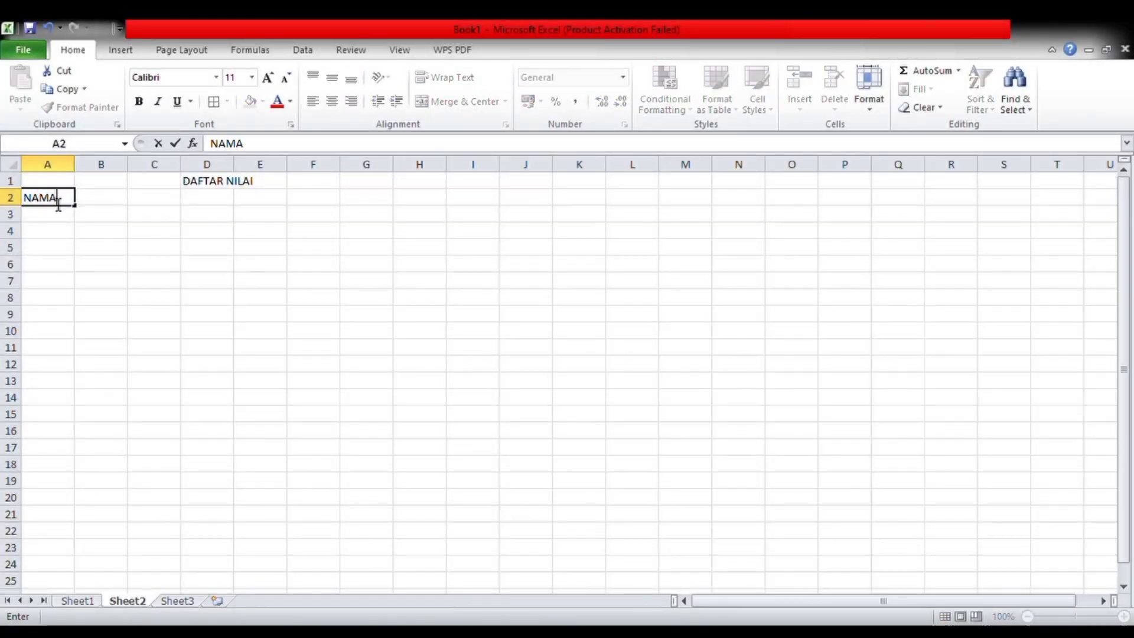
key(Tab)
text(AKUNTAN)
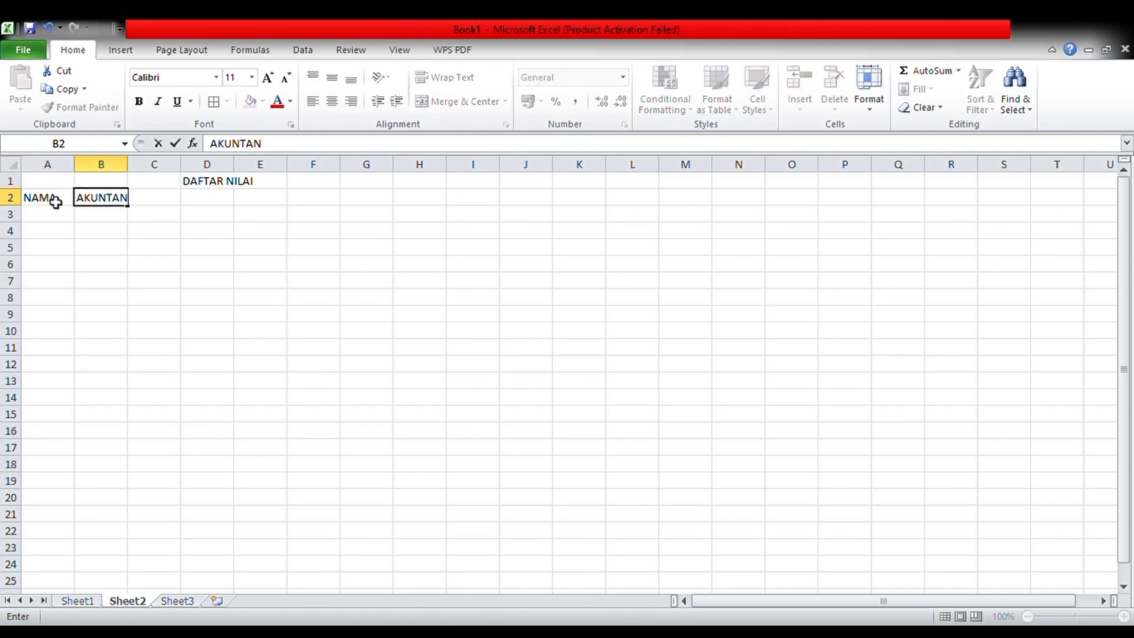
text(SI)
key(Tab)
- Enter the subject headers MANAJEMEN, KOMPUTER and MATEMATIKA in C2:E2
text(MANAJE)
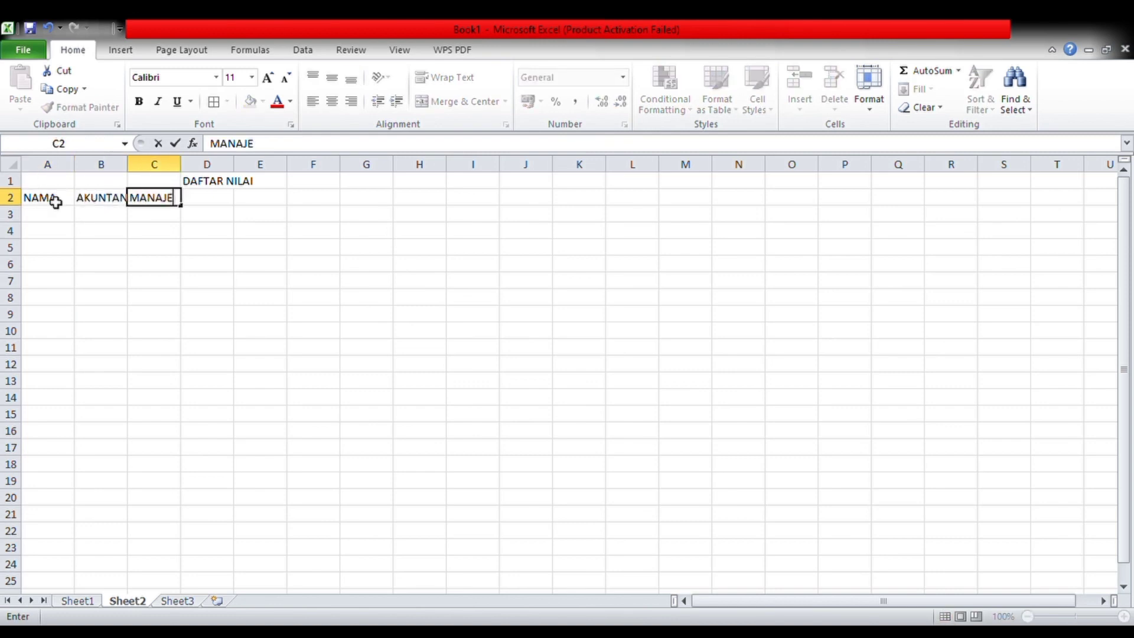
text(MEN)
key(Tab)
text(KOMPUTER)
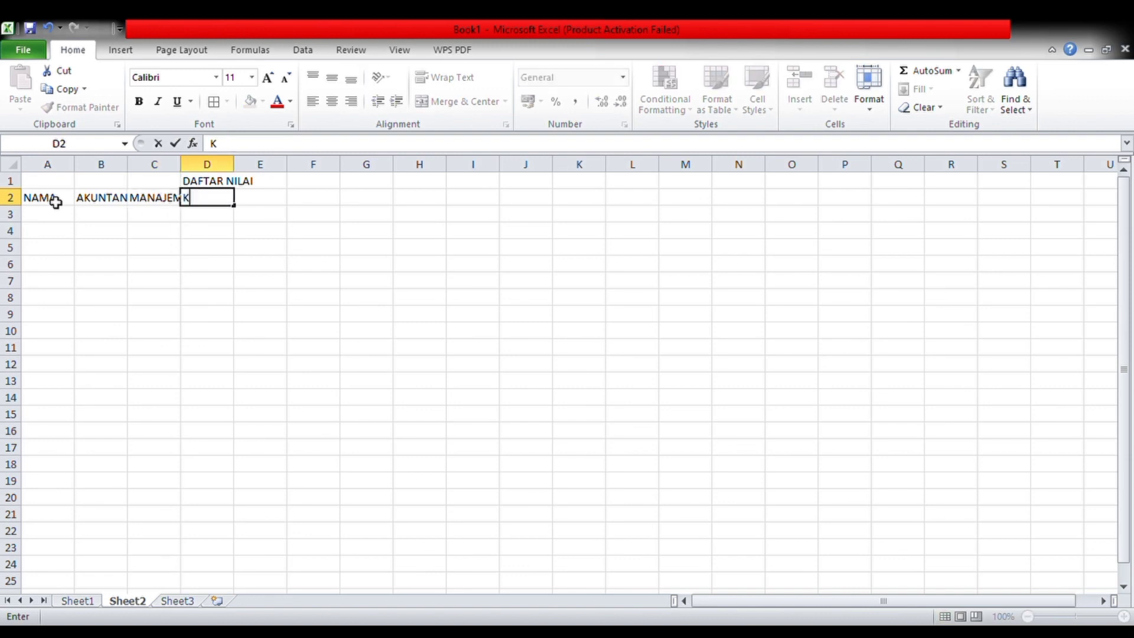
key(Tab)
text(MATEMATIKA)
key(Return)
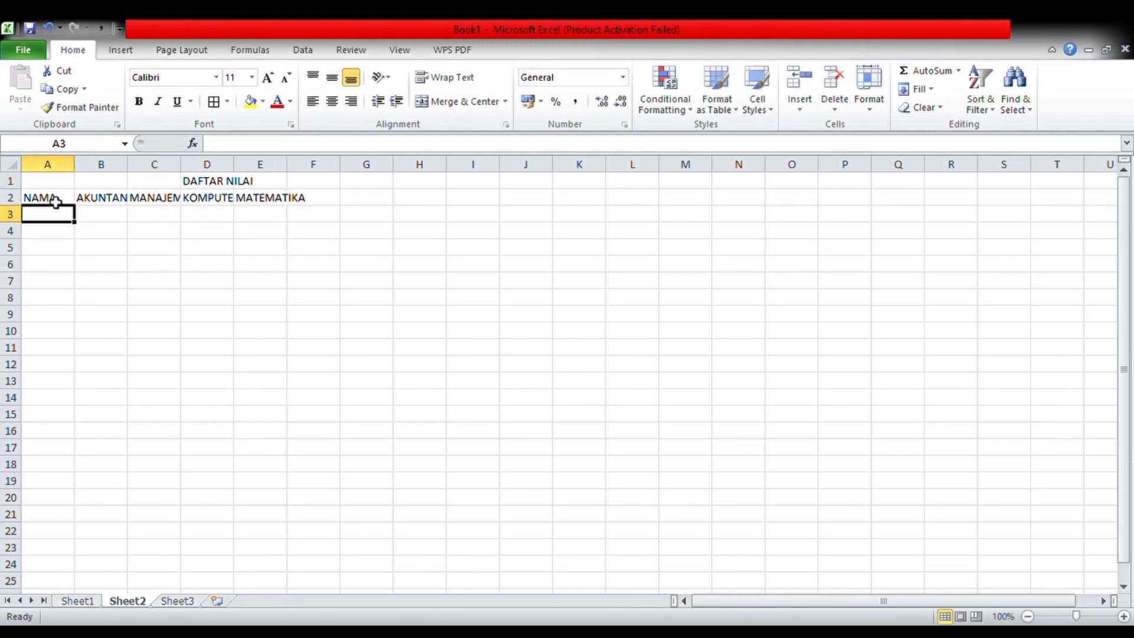
- Fill in the first five students' names under NAMA in A3:A7
text(Jung Jeahyun)
key(Return)
text(Chenle)
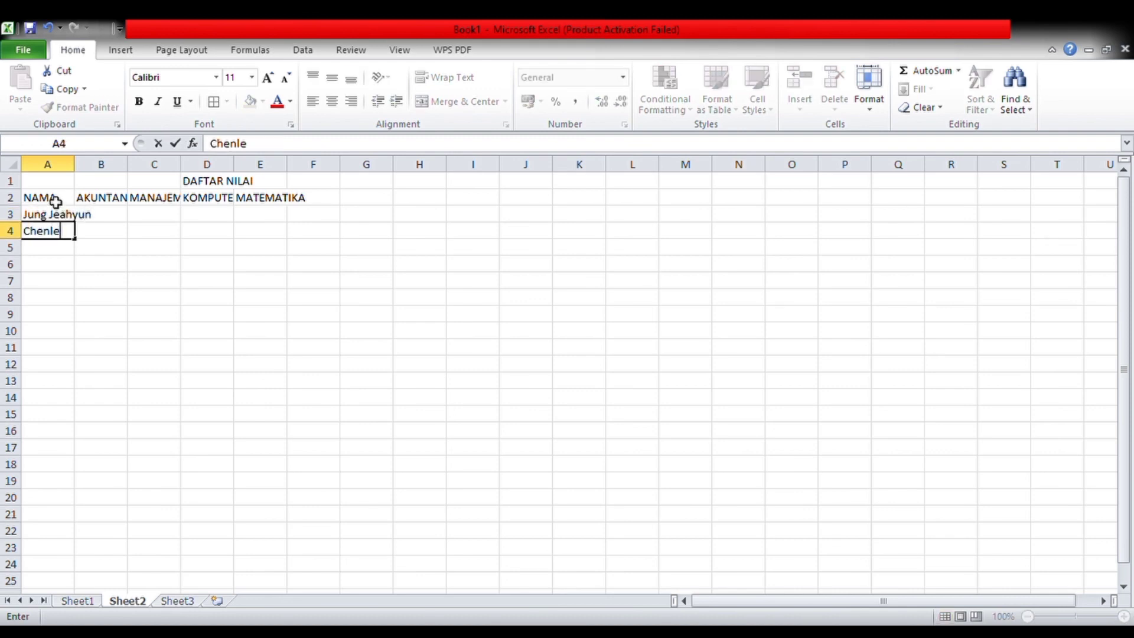
key(Return)
text(Mark Lee)
key(Return)
text(Na Jaenudinn)
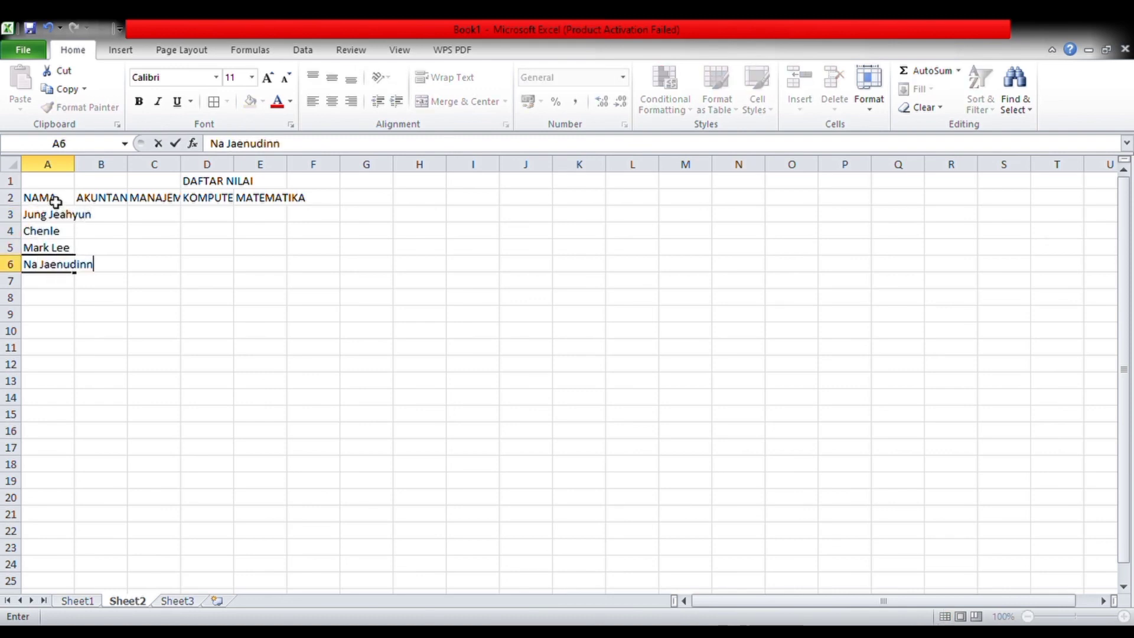
key(BackSpace)
key(Return)
text(Lee Jeno)
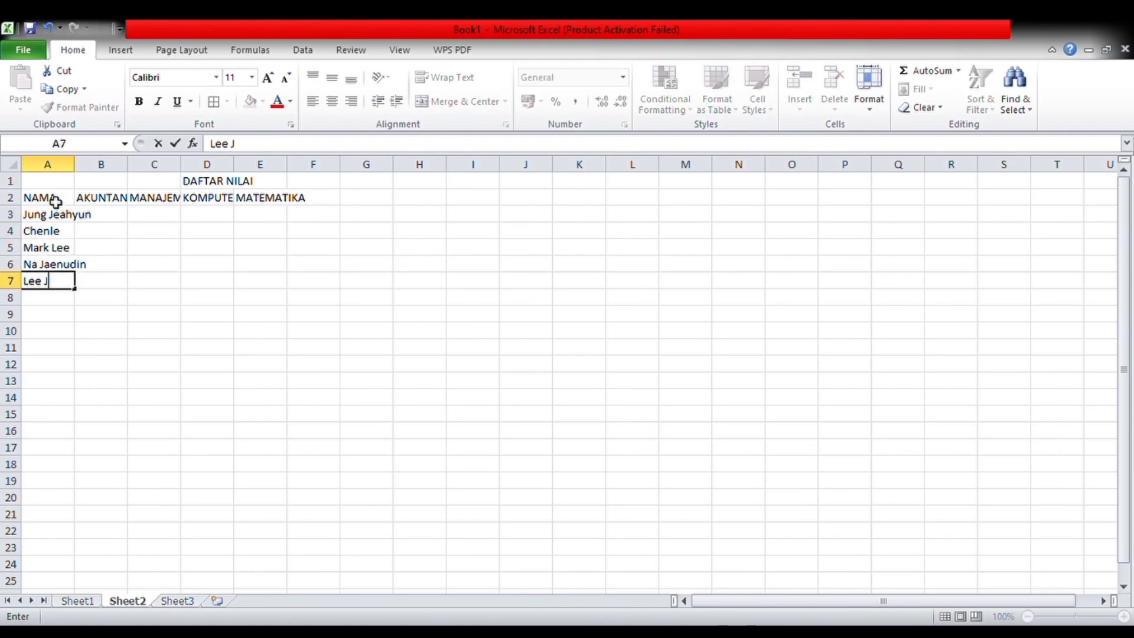
key(Return)
- Fill in the remaining five students' names under NAMA in A8:A12
text(Lee Heachan)
key(Return)
text(P)
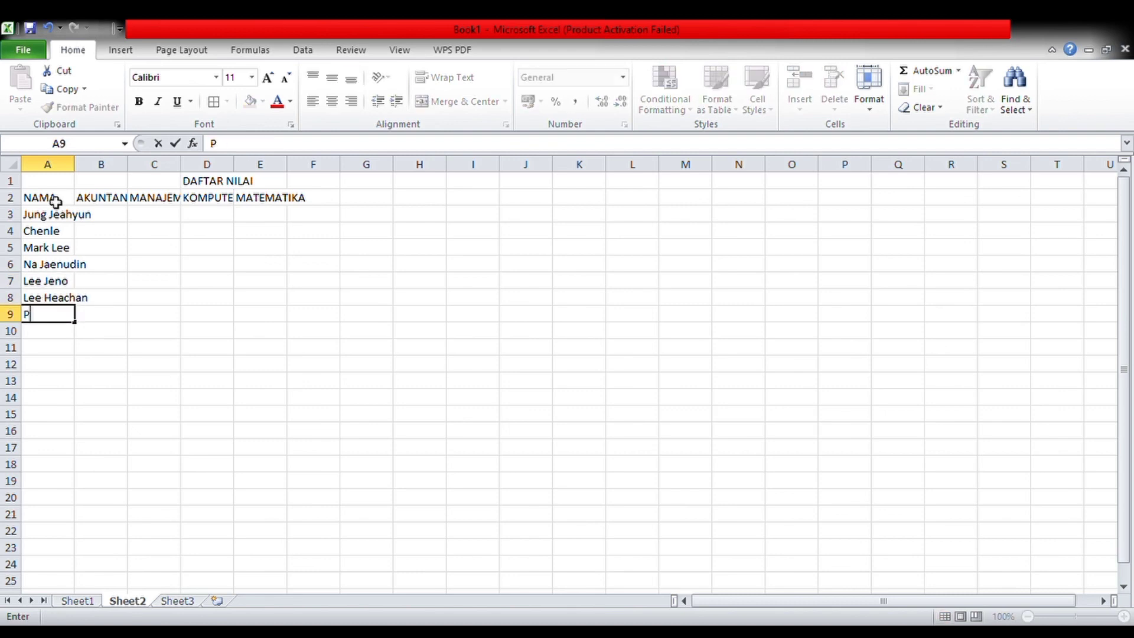
text(ark Jisung)
key(ctrl+Return)
key(Return)
text(Renjun)
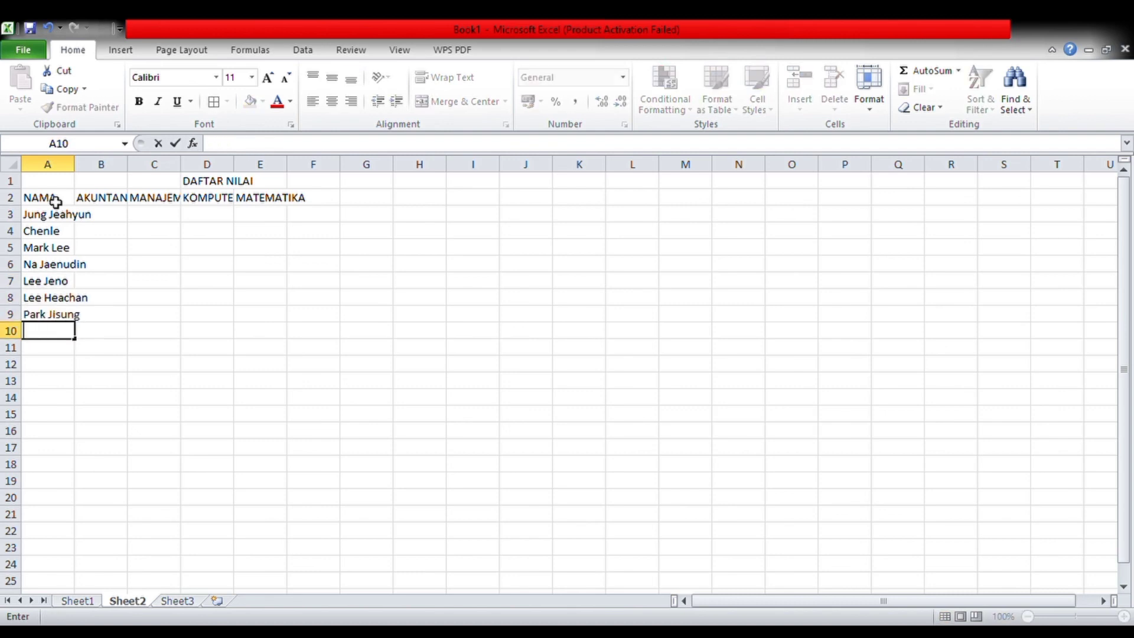
key(Return)
text(Yuta)
key(Return)
text(ShungChan)
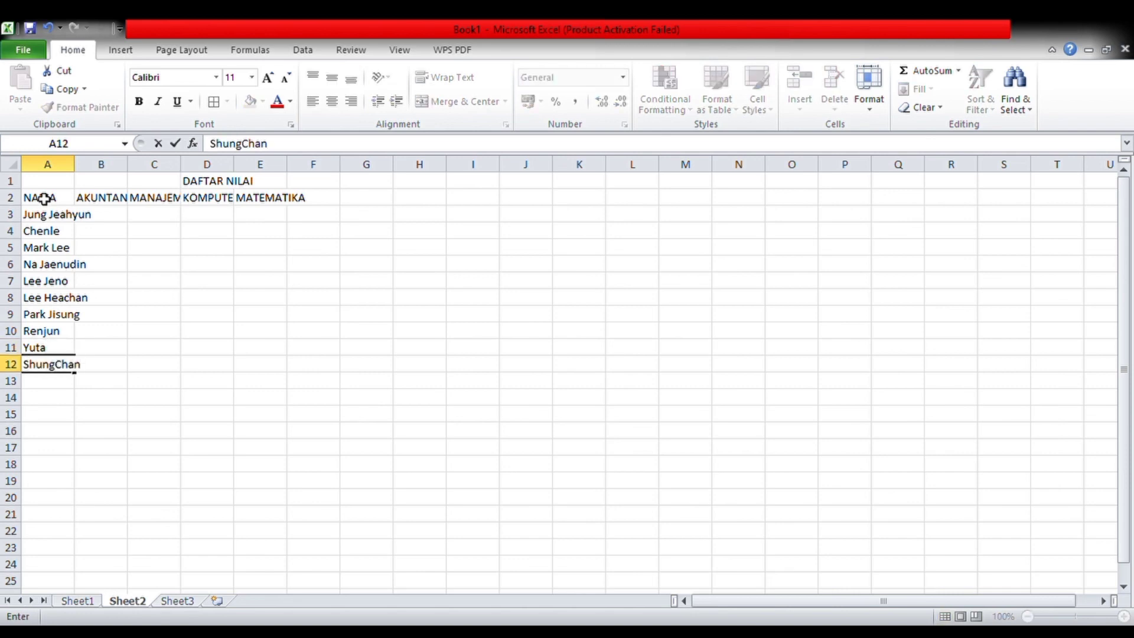
- Enter the AKUNTANSI scores 92, 91, 87 and 85 for the first four students in B3:B6
click(124, 217)
text(01)
key(Return)
text(91)
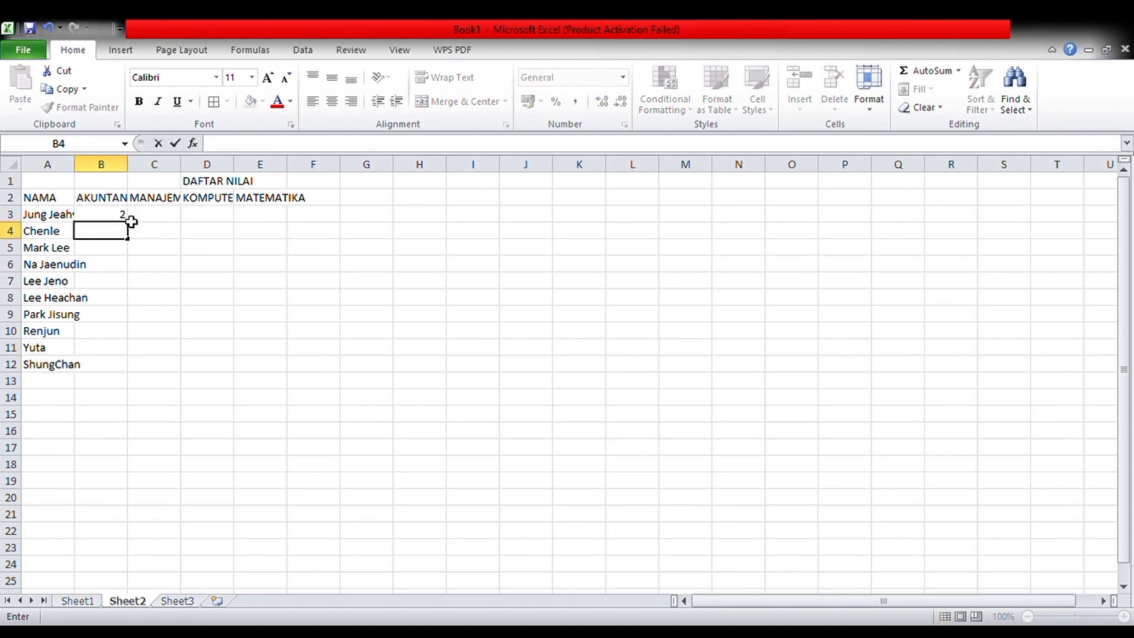
key(Up)
text(91)
key(Return)
key(Return)
text(87)
key(Return)
text(85)
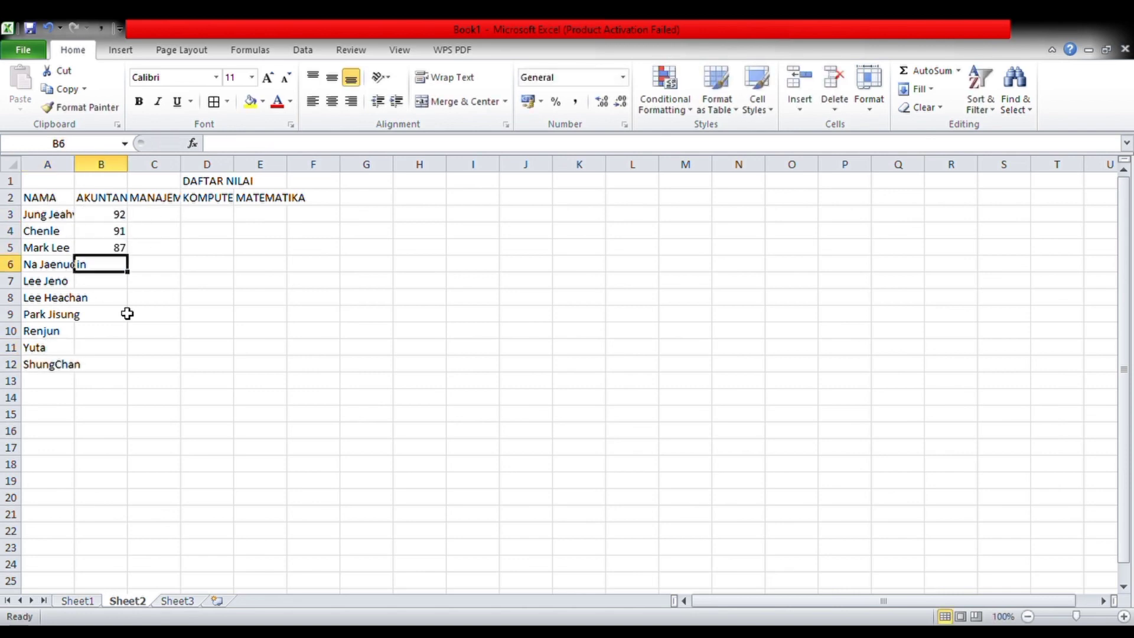
key(Return)
- Enter the remaining AKUNTANSI scores 79, 78, 72, 69, 68 and 68 in B7:B12
text(79)
key(Return)
text(78)
key(Return)
text(75)
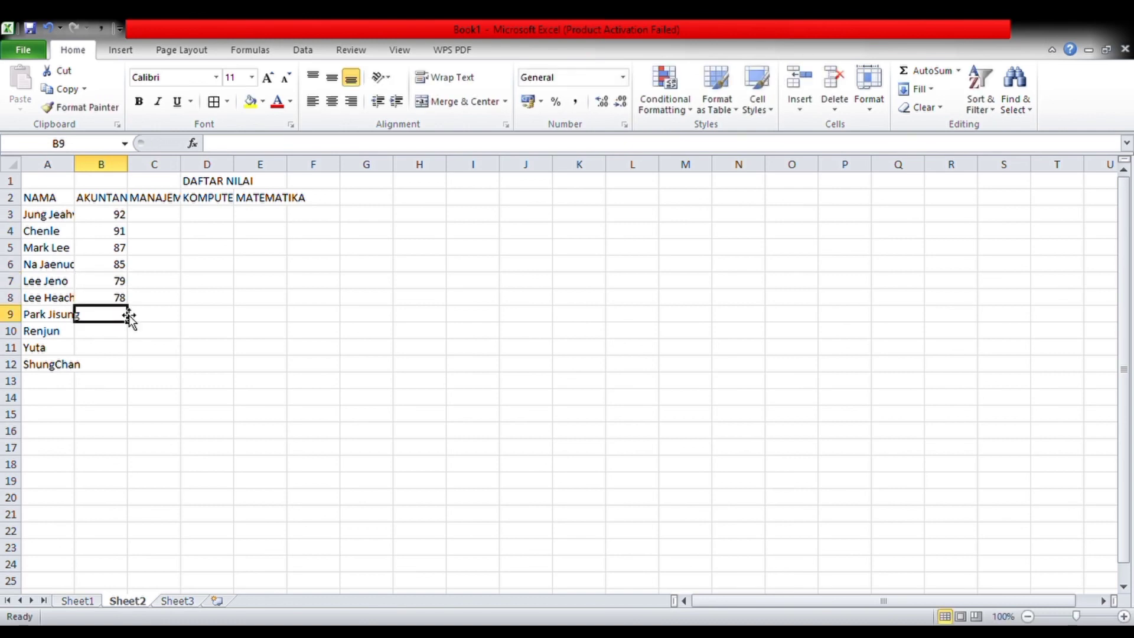
key(Return)
text(69)
key(Return)
text(68)
key(Return)
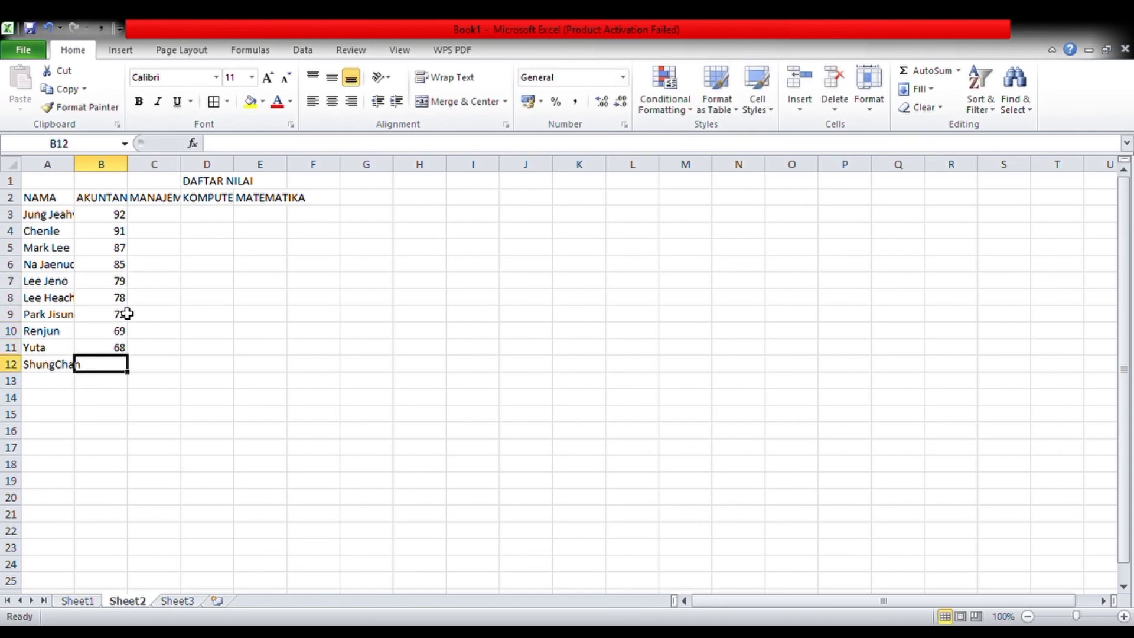
text(68)
key(Right)
- Enter the MANAJEMEN scores 65, 70, 59, 61 and 44 for the first five students in C3:C7
key(Up)
key(Up)
key(Up)
key(Up)
key(Up)
key(Up)
key(Up)
key(Up)
key(Up)
text(65)
key(Return)
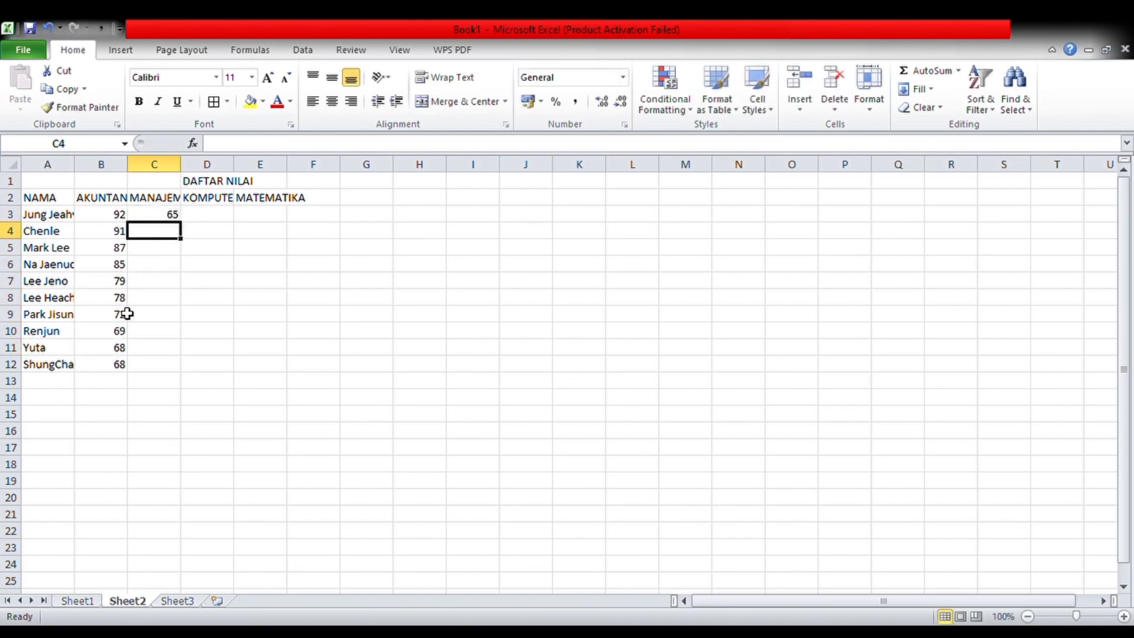
text(70)
key(Return)
text(59)
key(Return)
text(61)
key(Return)
text(44)
key(Return)
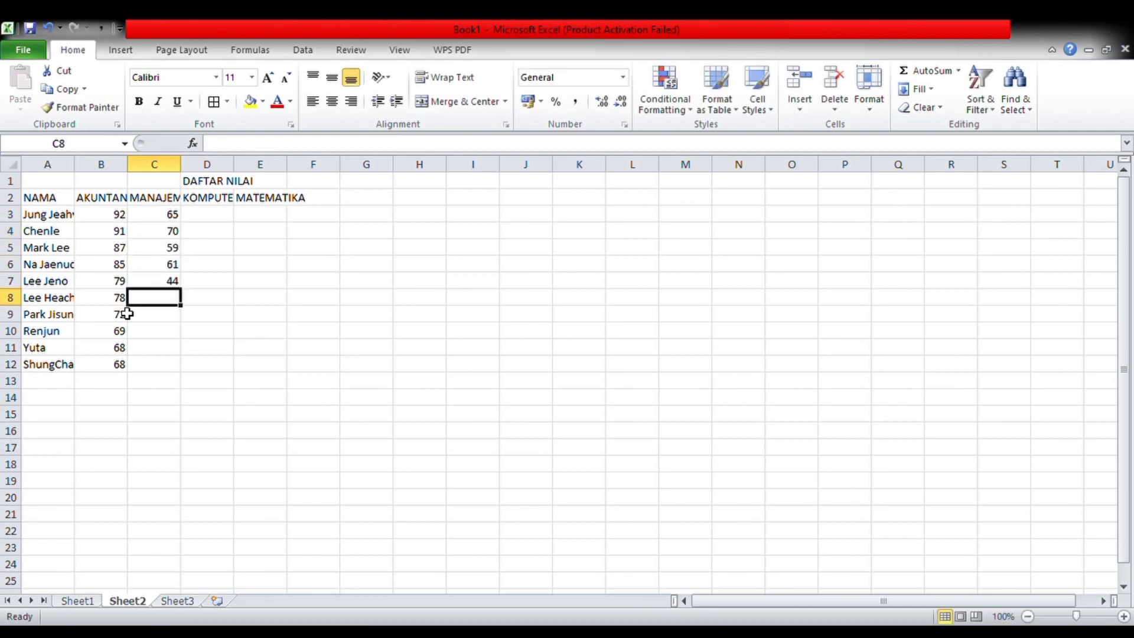
- Enter the remaining MANAJEMEN scores 73, 68, 75, 80 and 55 in C8:C12
text(73)
key(Return)
text(68)
key(Return)
text(75)
key(Return)
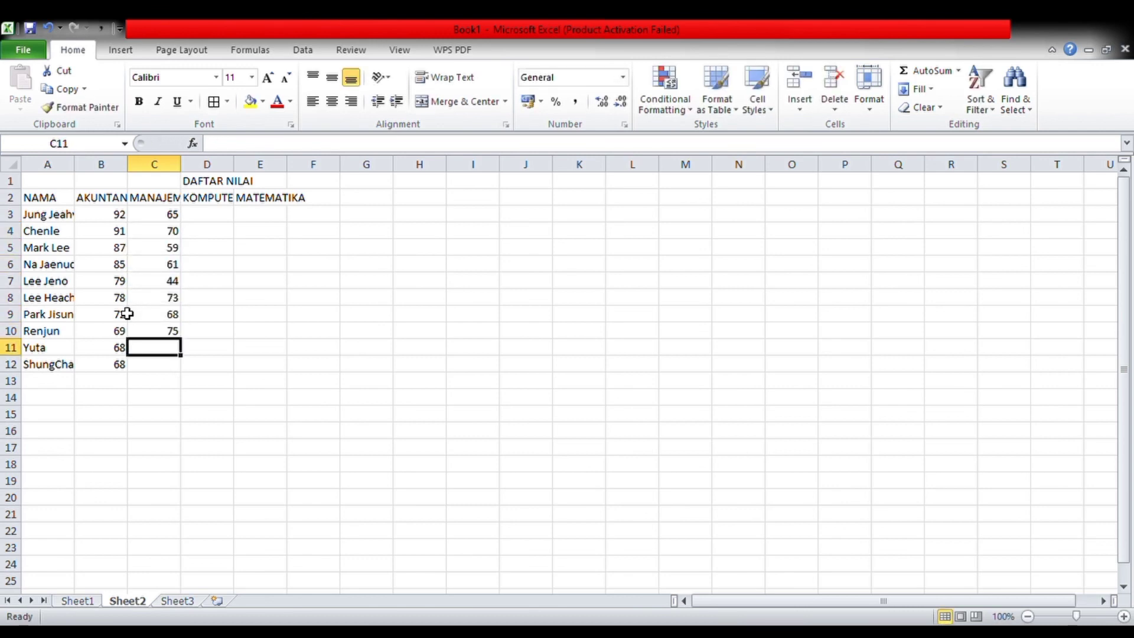
text(80)
key(Return)
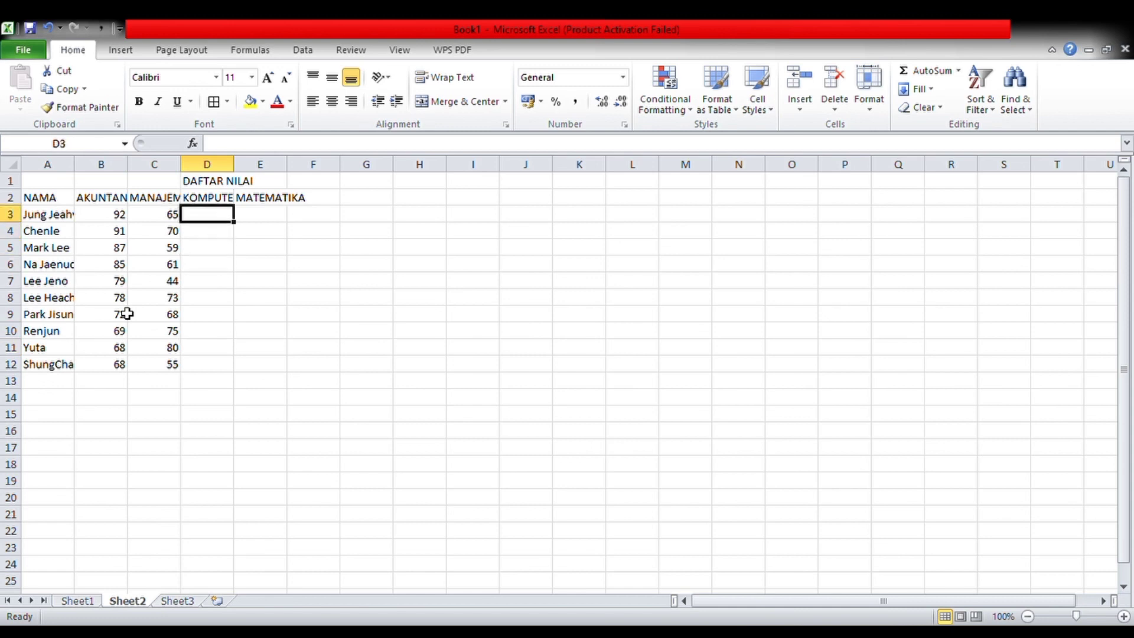
- Enter the KOMPUTER scores 58, 80, 72, 74, 68, 53, 65 and 50 in D3:D10
text(2)
key(Return)
text(74)
key(Return)
text(68)
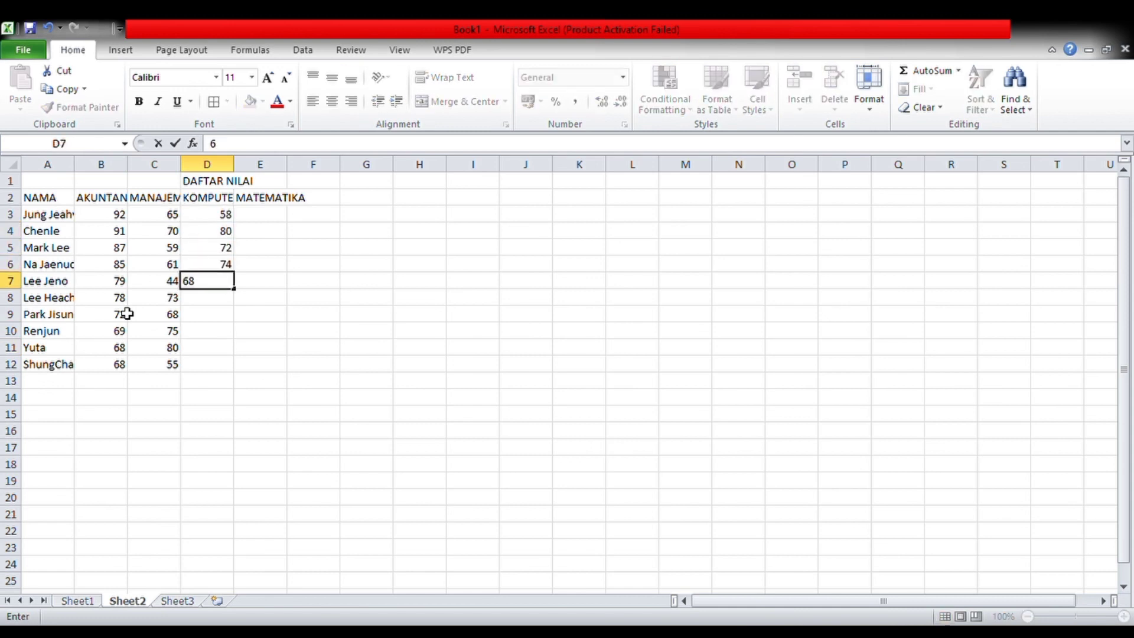
key(Return)
text(53 65)
key(Return)
text(50)
key(Return)
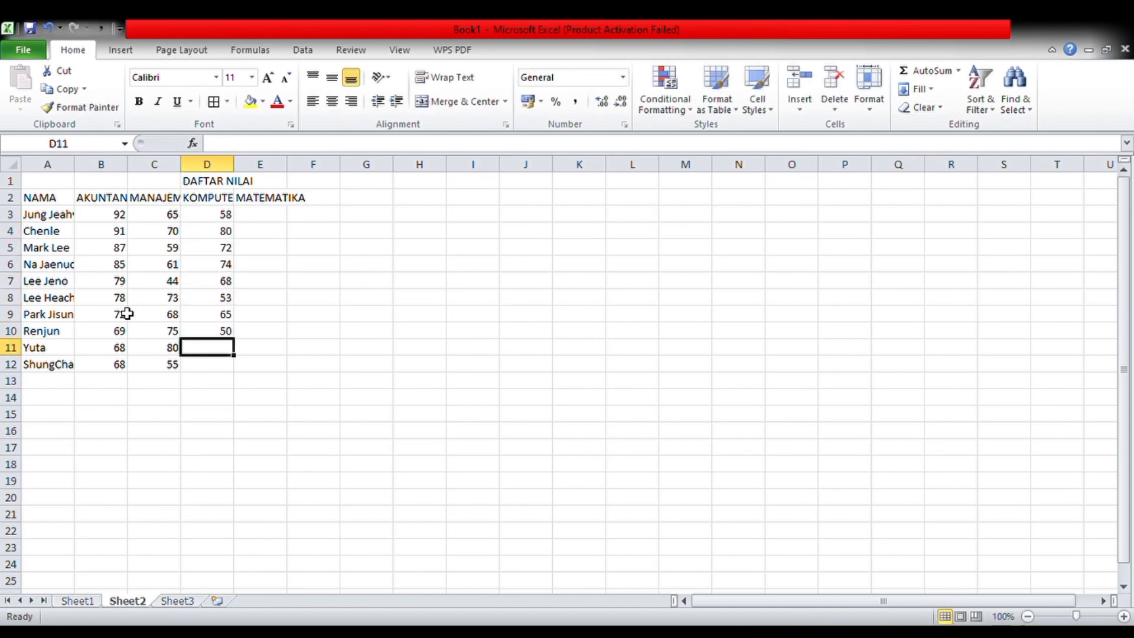
- Finish the KOMPUTER scores with 70, 73 in D11:D12 and fill MATEMATIKA E3:E12 with 78, 65, 80, 74, 70, 82, 80, 59, 52, 77
text(70)
key(Return)
text(78)
key(Return)
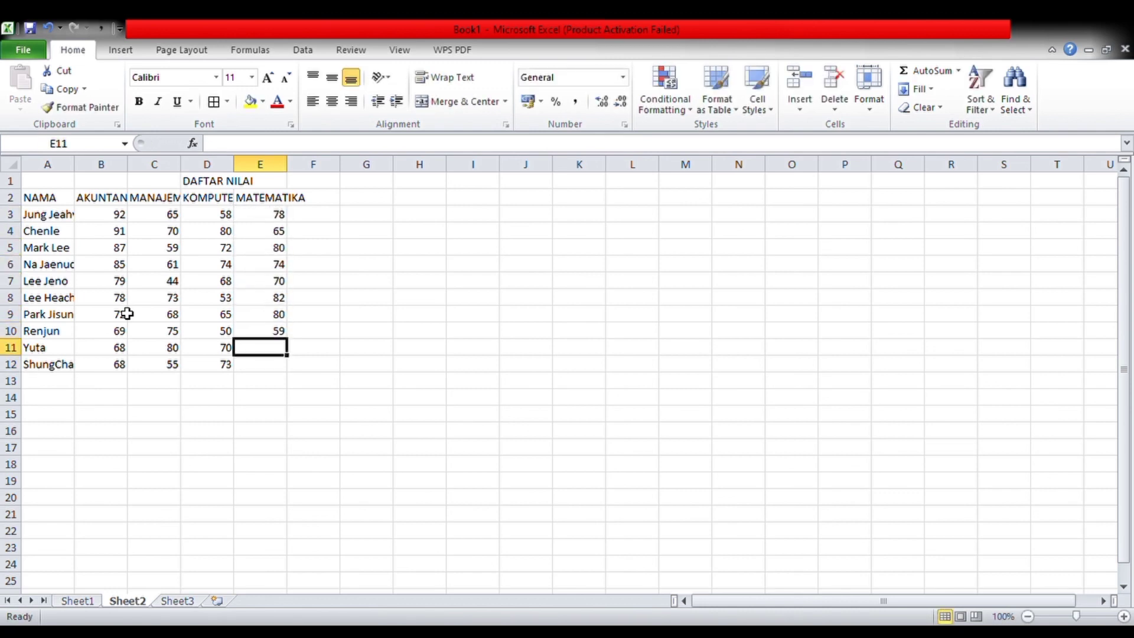
- Apply all borders to the table A2:E12 and widen columns A to E so the names and headers fit
drag(53, 199, 260, 364)
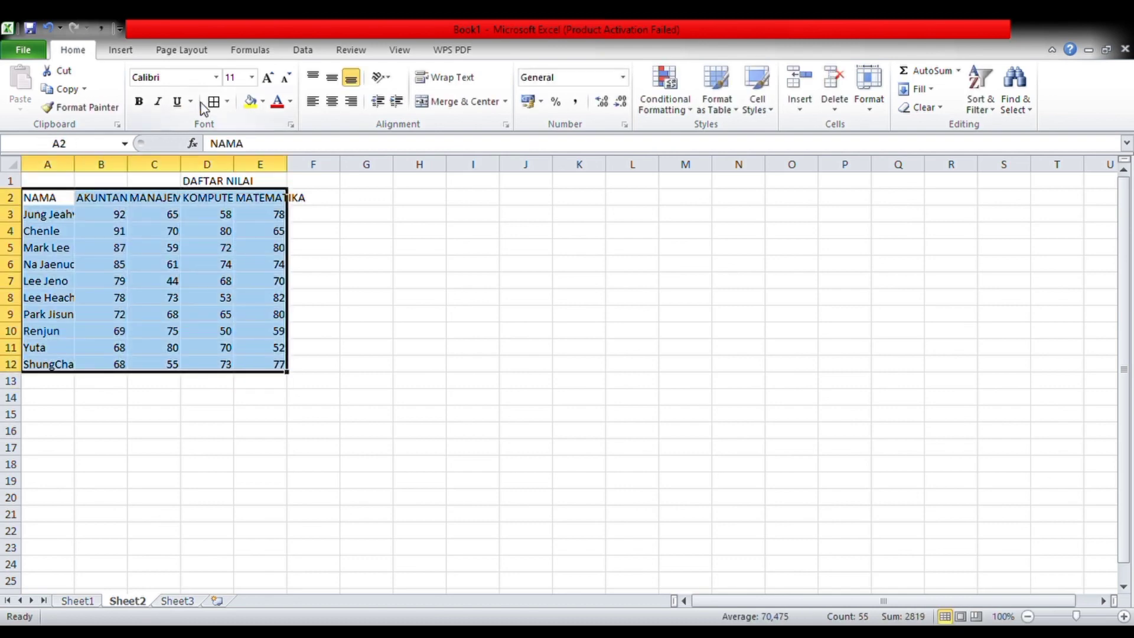
click(213, 102)
drag(287, 168, 314, 168)
drag(235, 167, 249, 168)
drag(181, 168, 201, 168)
drag(128, 167, 156, 168)
drag(75, 168, 94, 168)
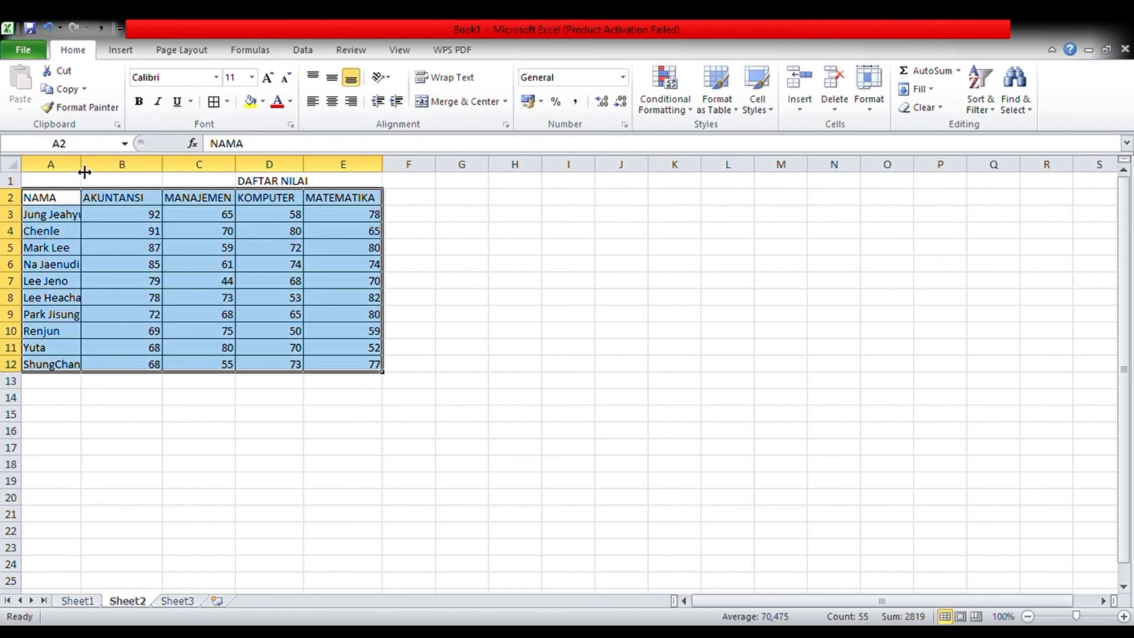
- Insert a clustered column chart of the scores in A2:E12 and place it directly below the table
drag(47, 198, 362, 362)
key(alt+F1)
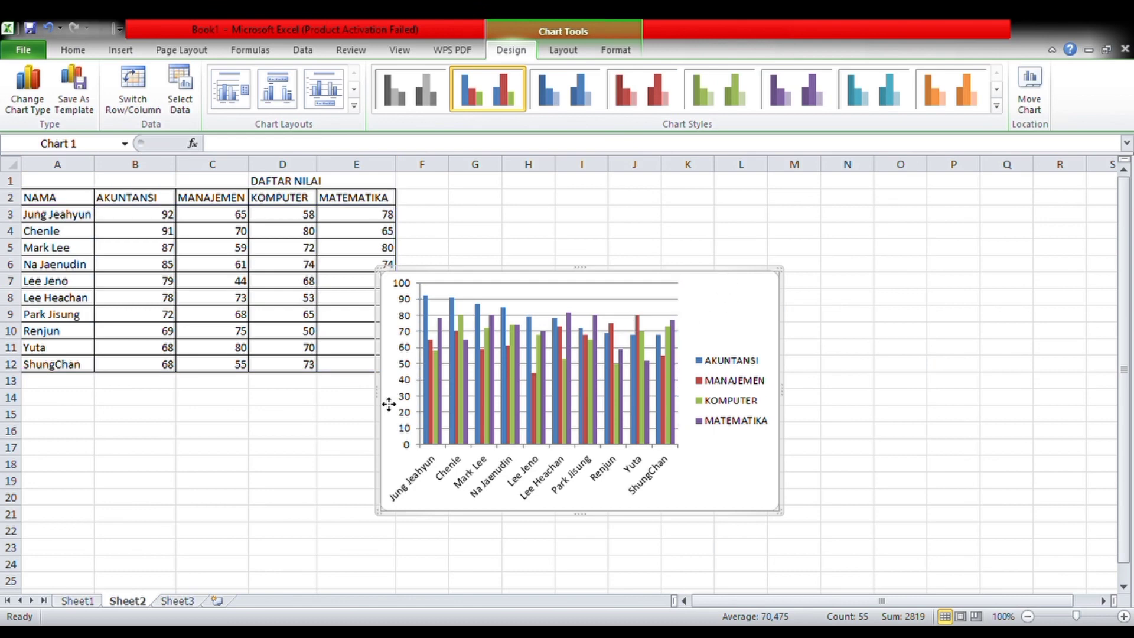
drag(388, 404, 34, 509)
scroll(492, 376, down, 2)
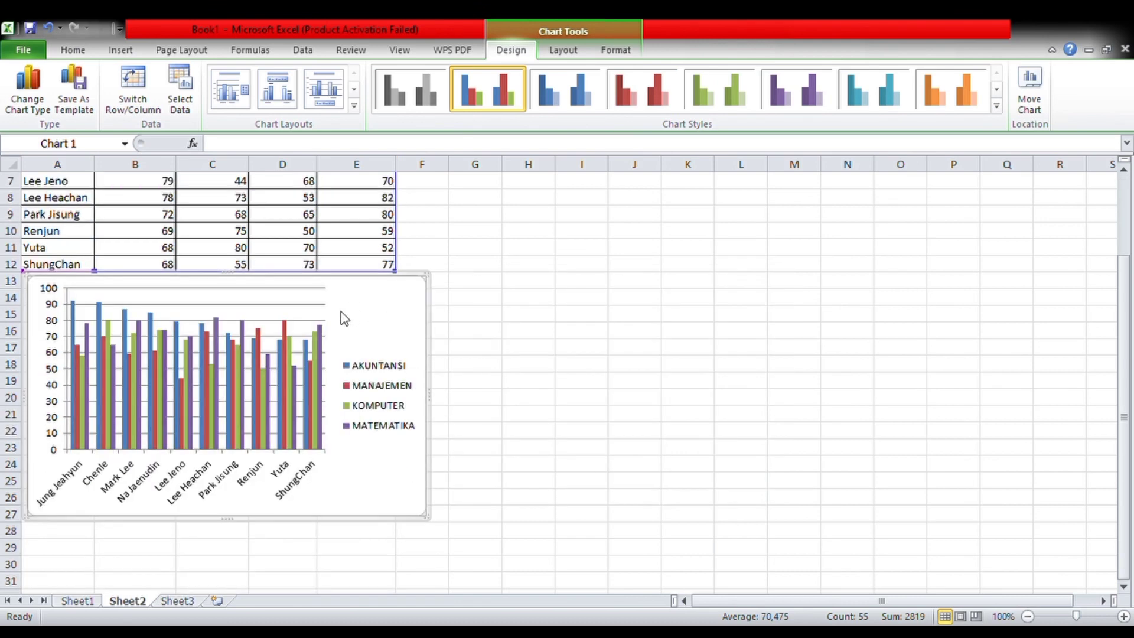